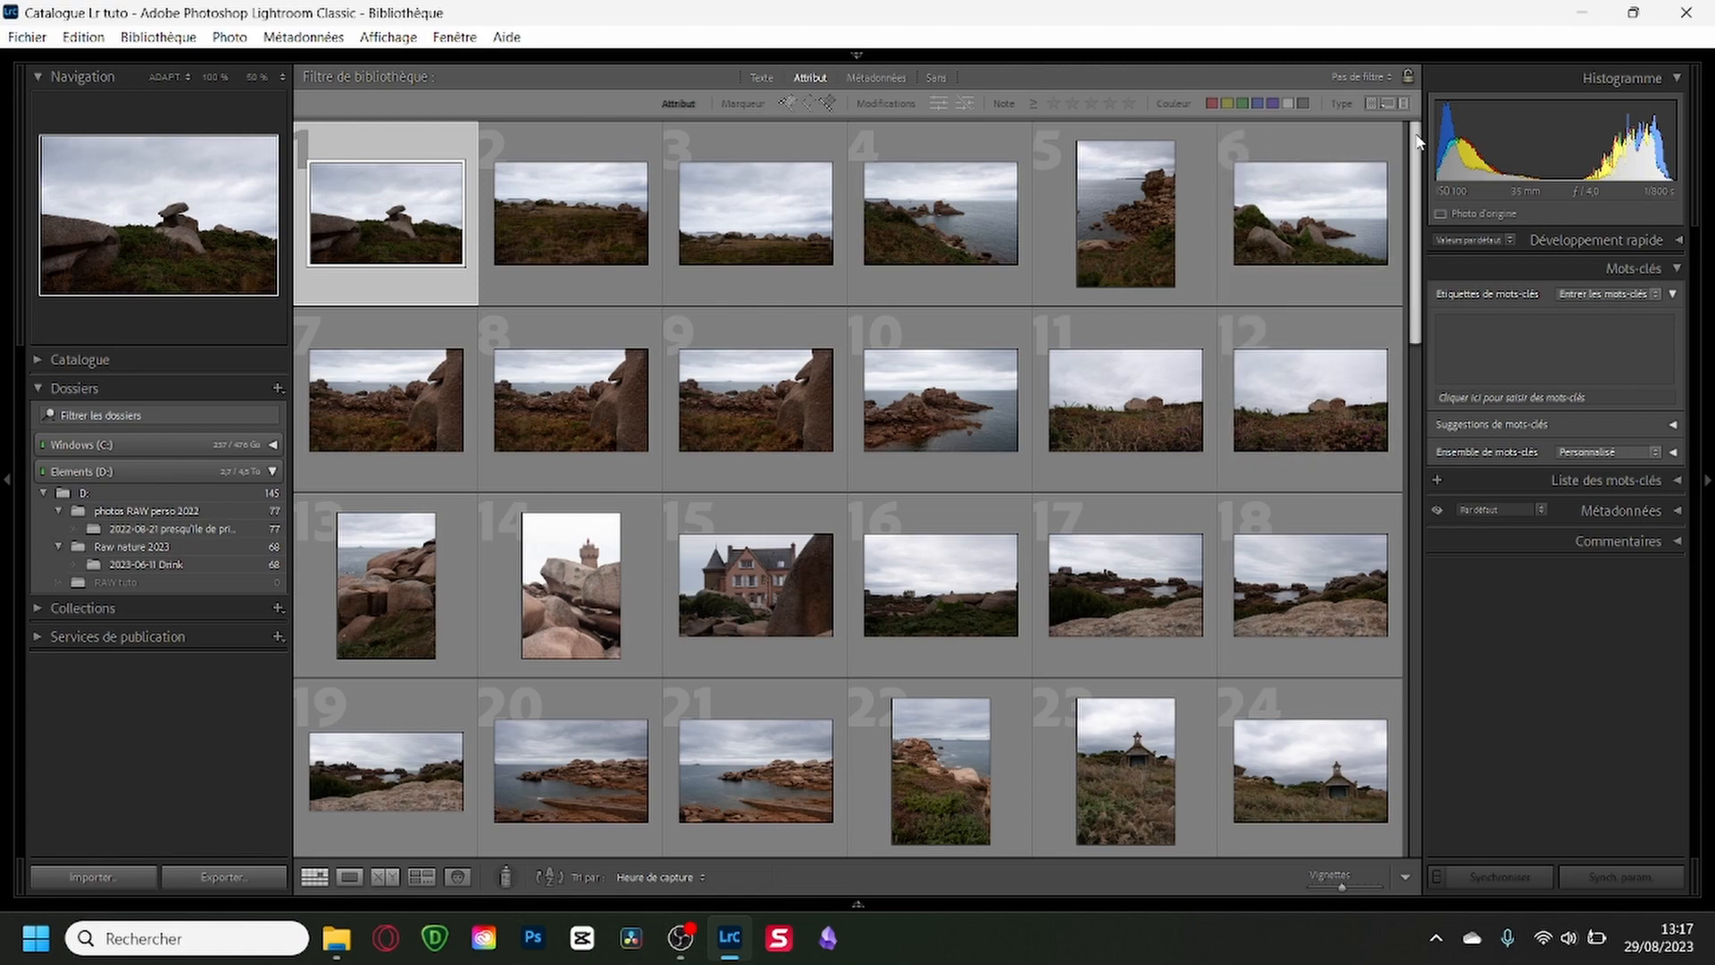
# Look over all the photos in the library grid and hide the navigation and folders column to enlarge the grid.
pyautogui.moveTo(1416, 142); pyautogui.dragTo(1448, 671)
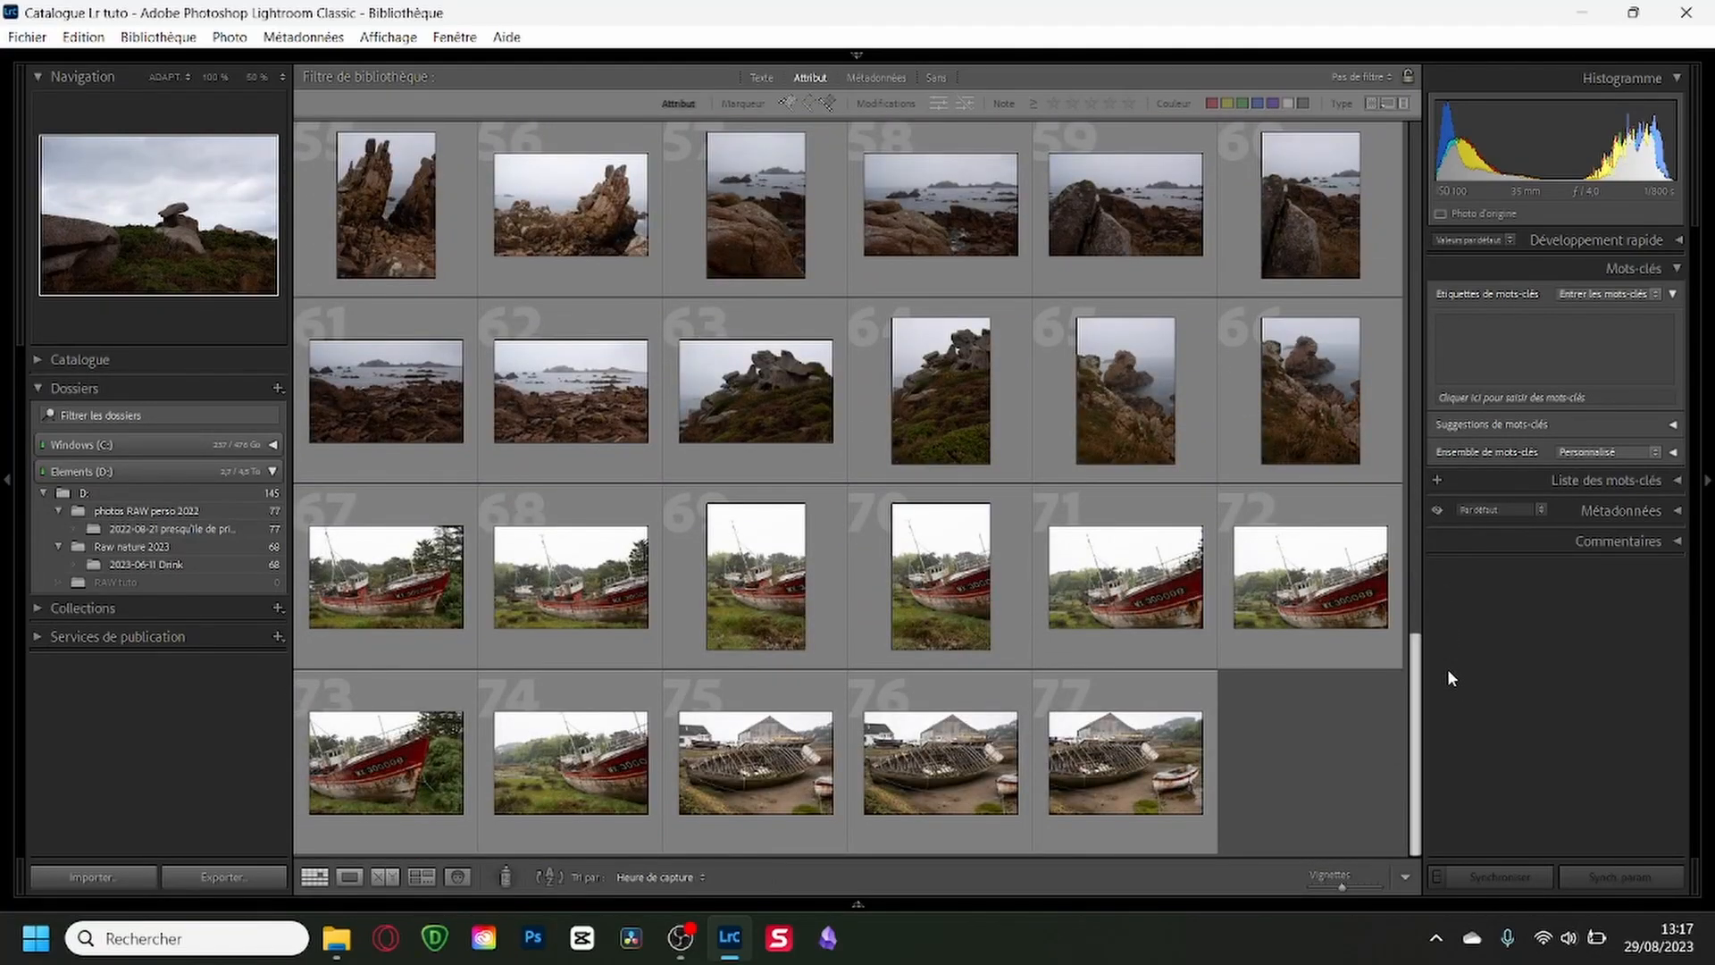
pyautogui.moveTo(1434, 736); pyautogui.dragTo(1420, 143)
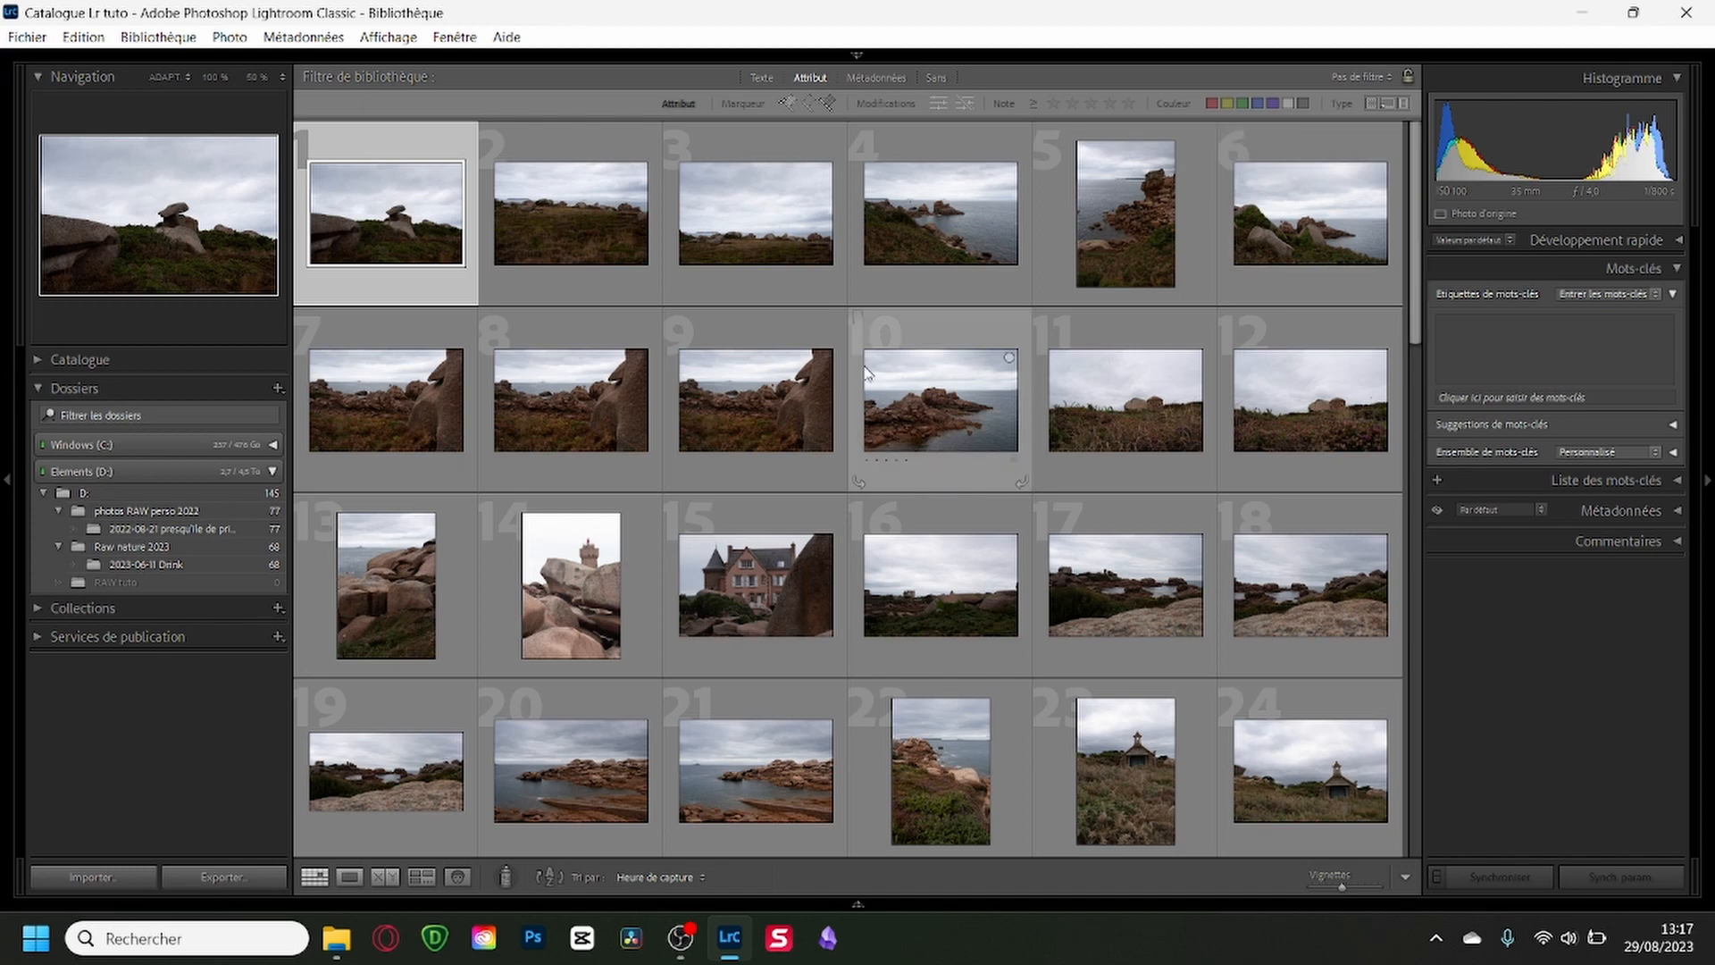
pyautogui.moveTo(844, 51)
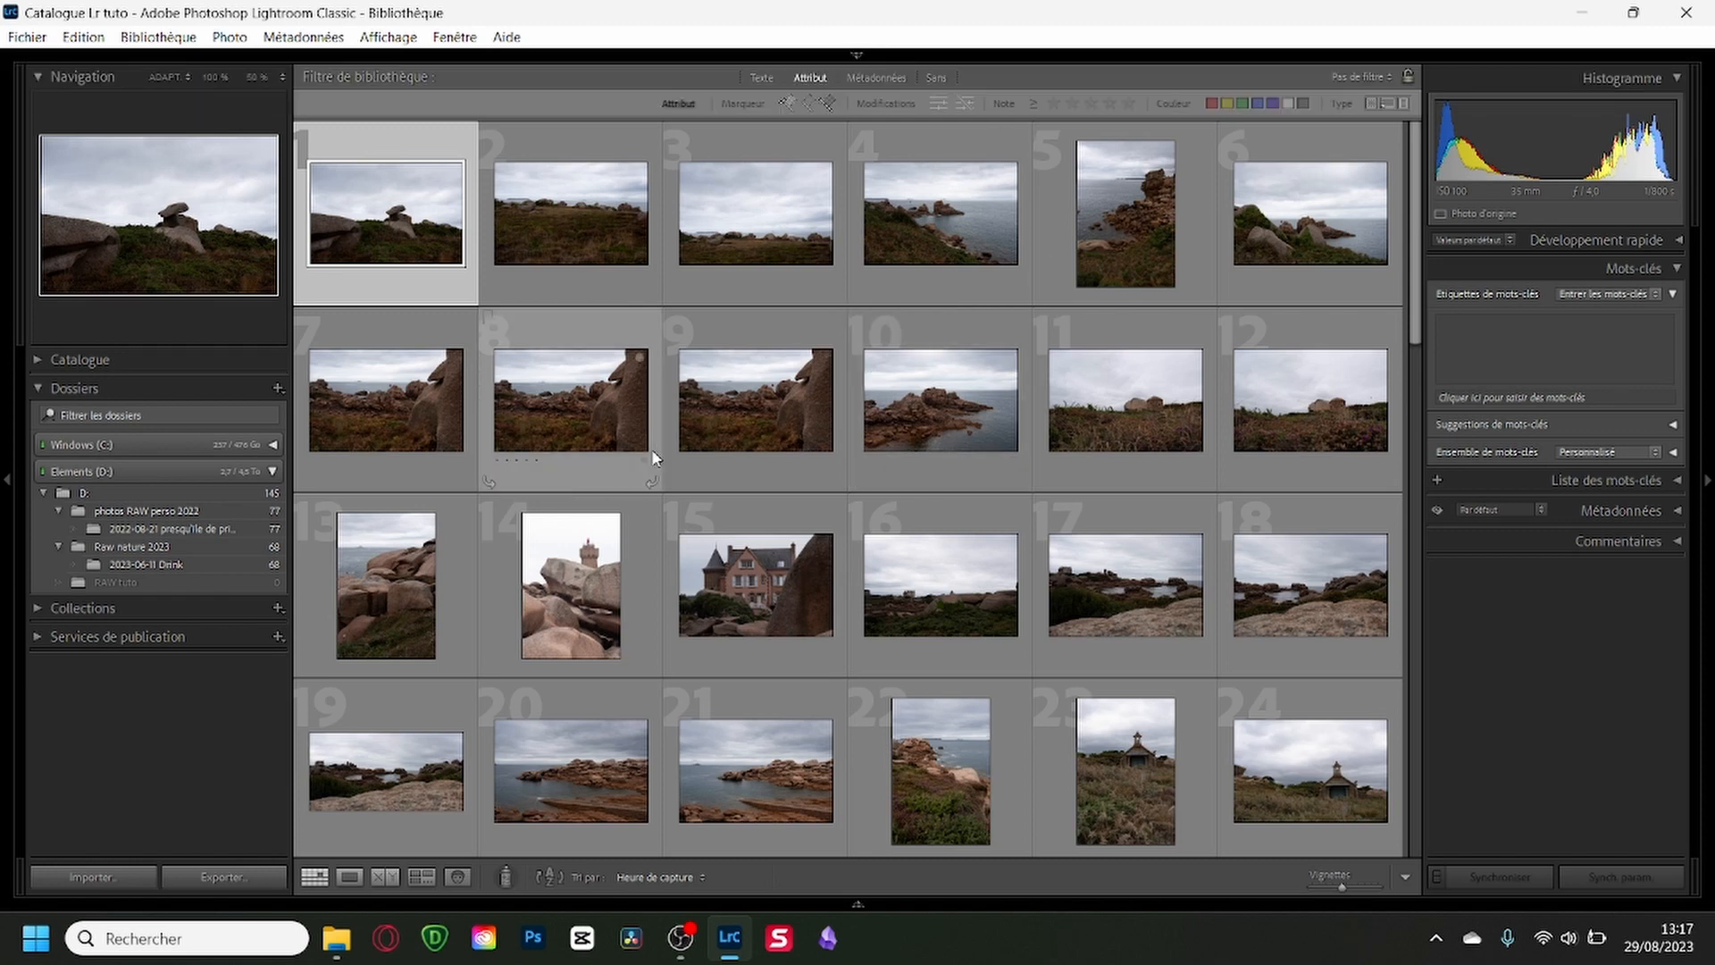
pyautogui.click(7, 483)
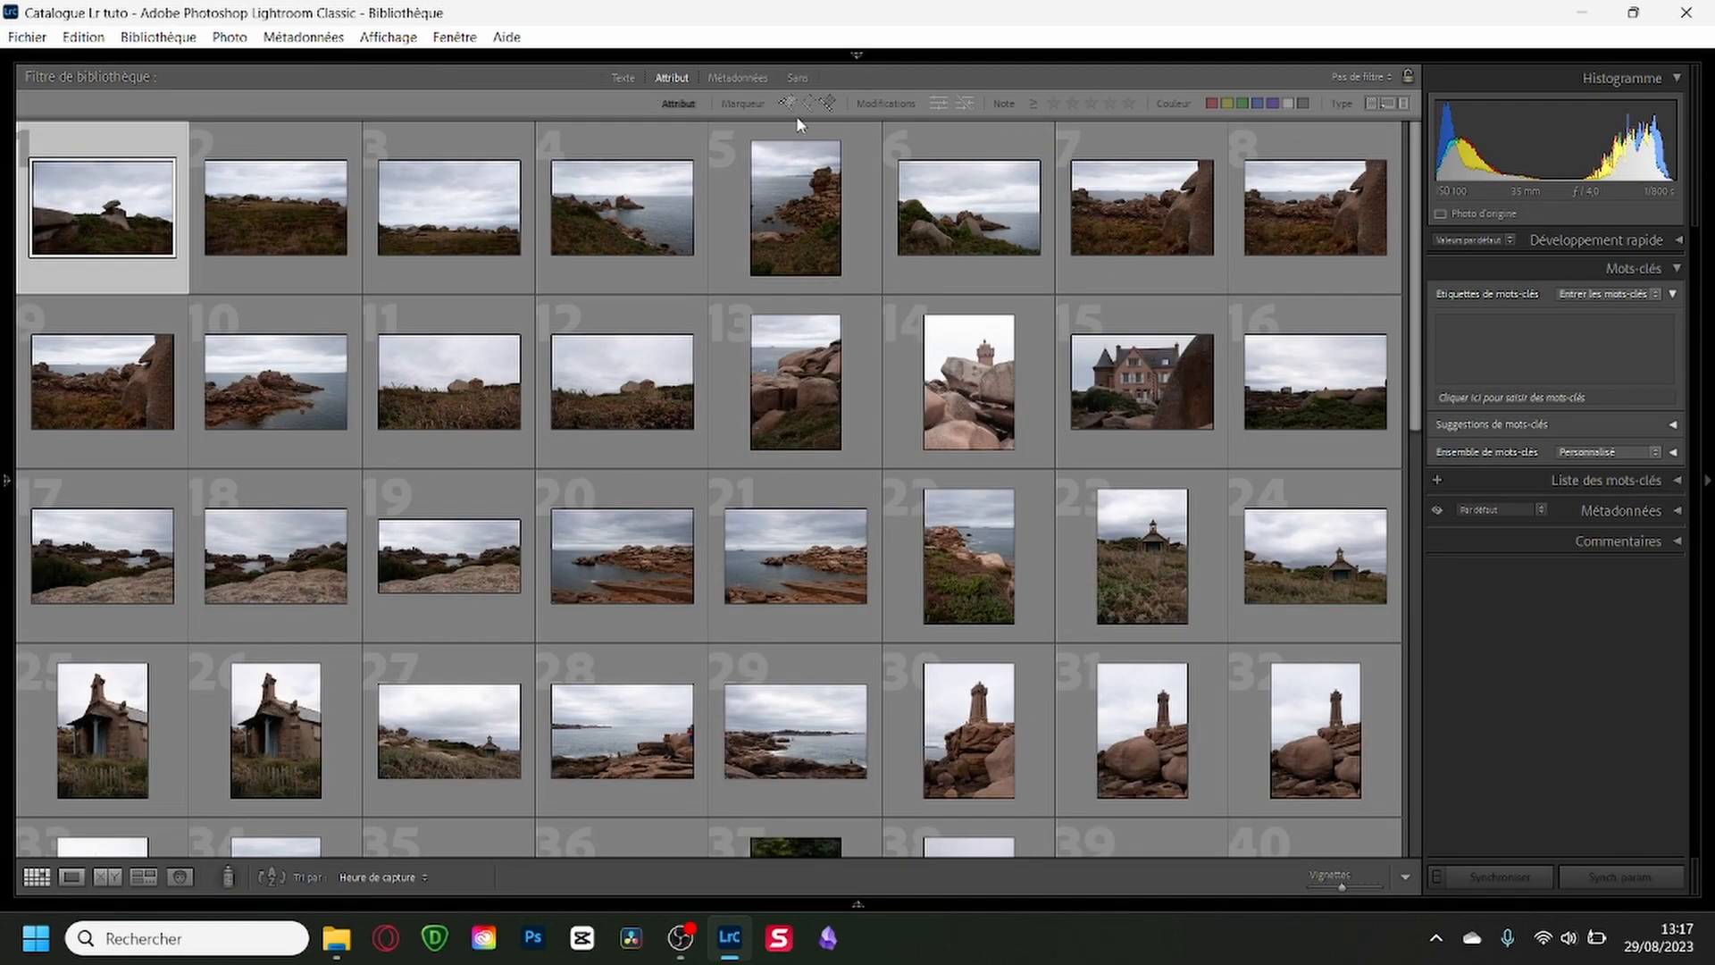
# Filter the library by flag attribute so that only picked and unflagged photos are shown.
pyautogui.click(797, 78)
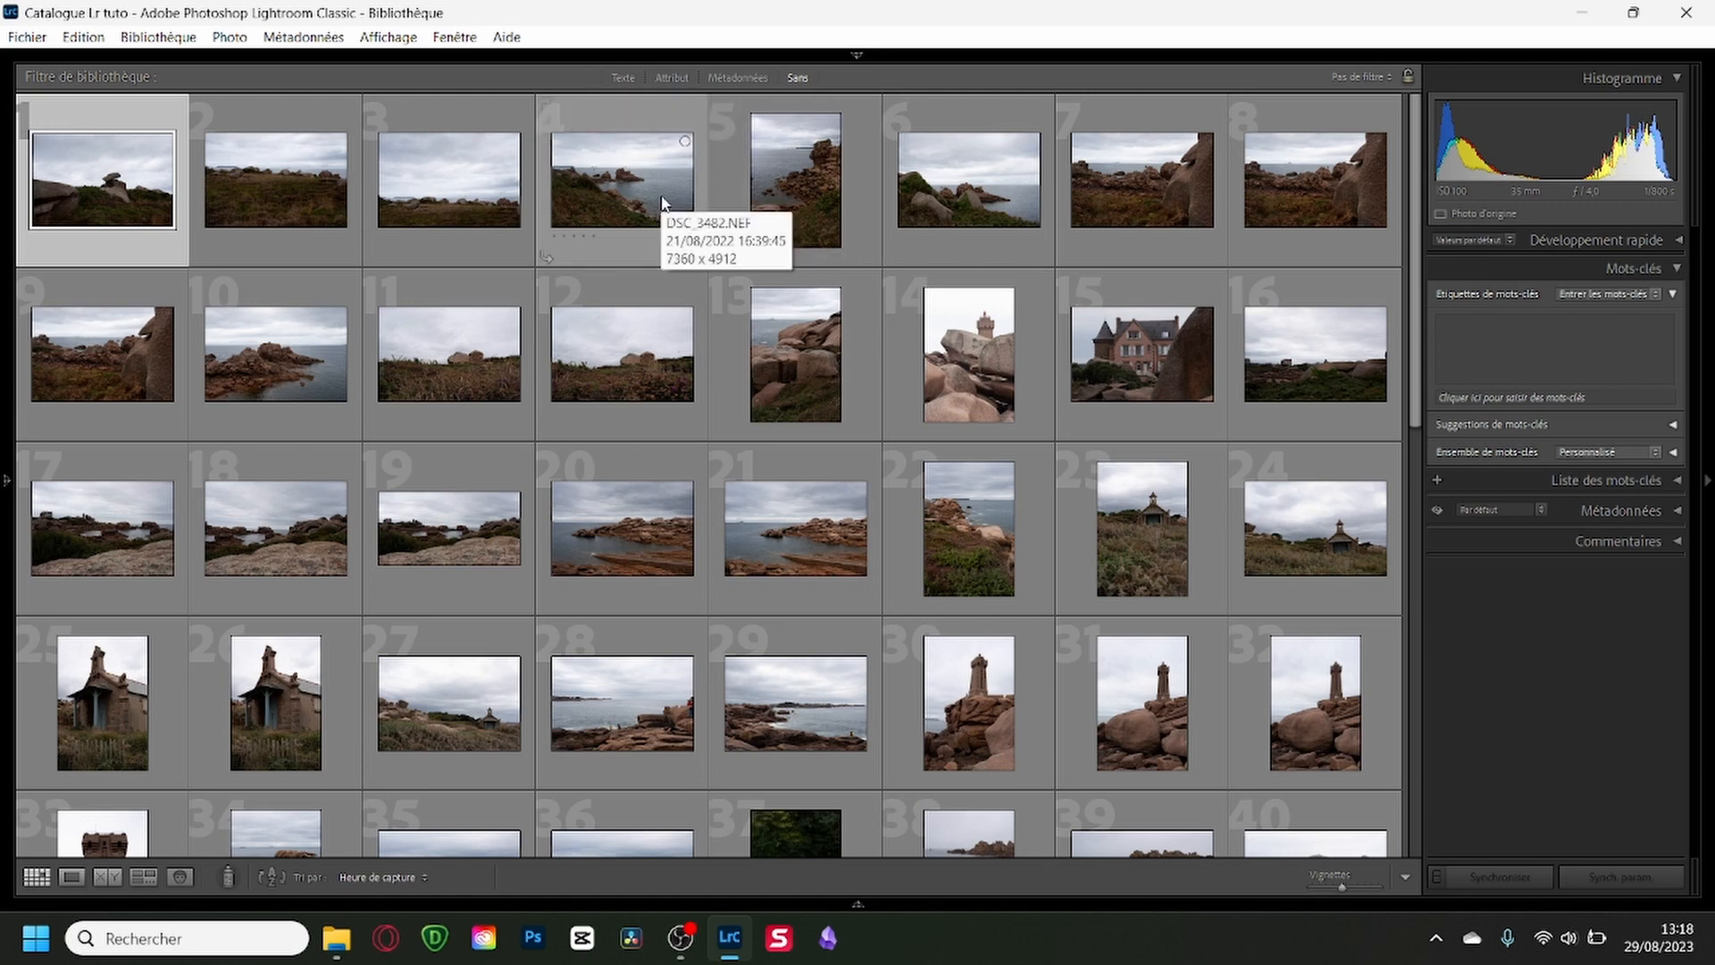
pyautogui.click(672, 77)
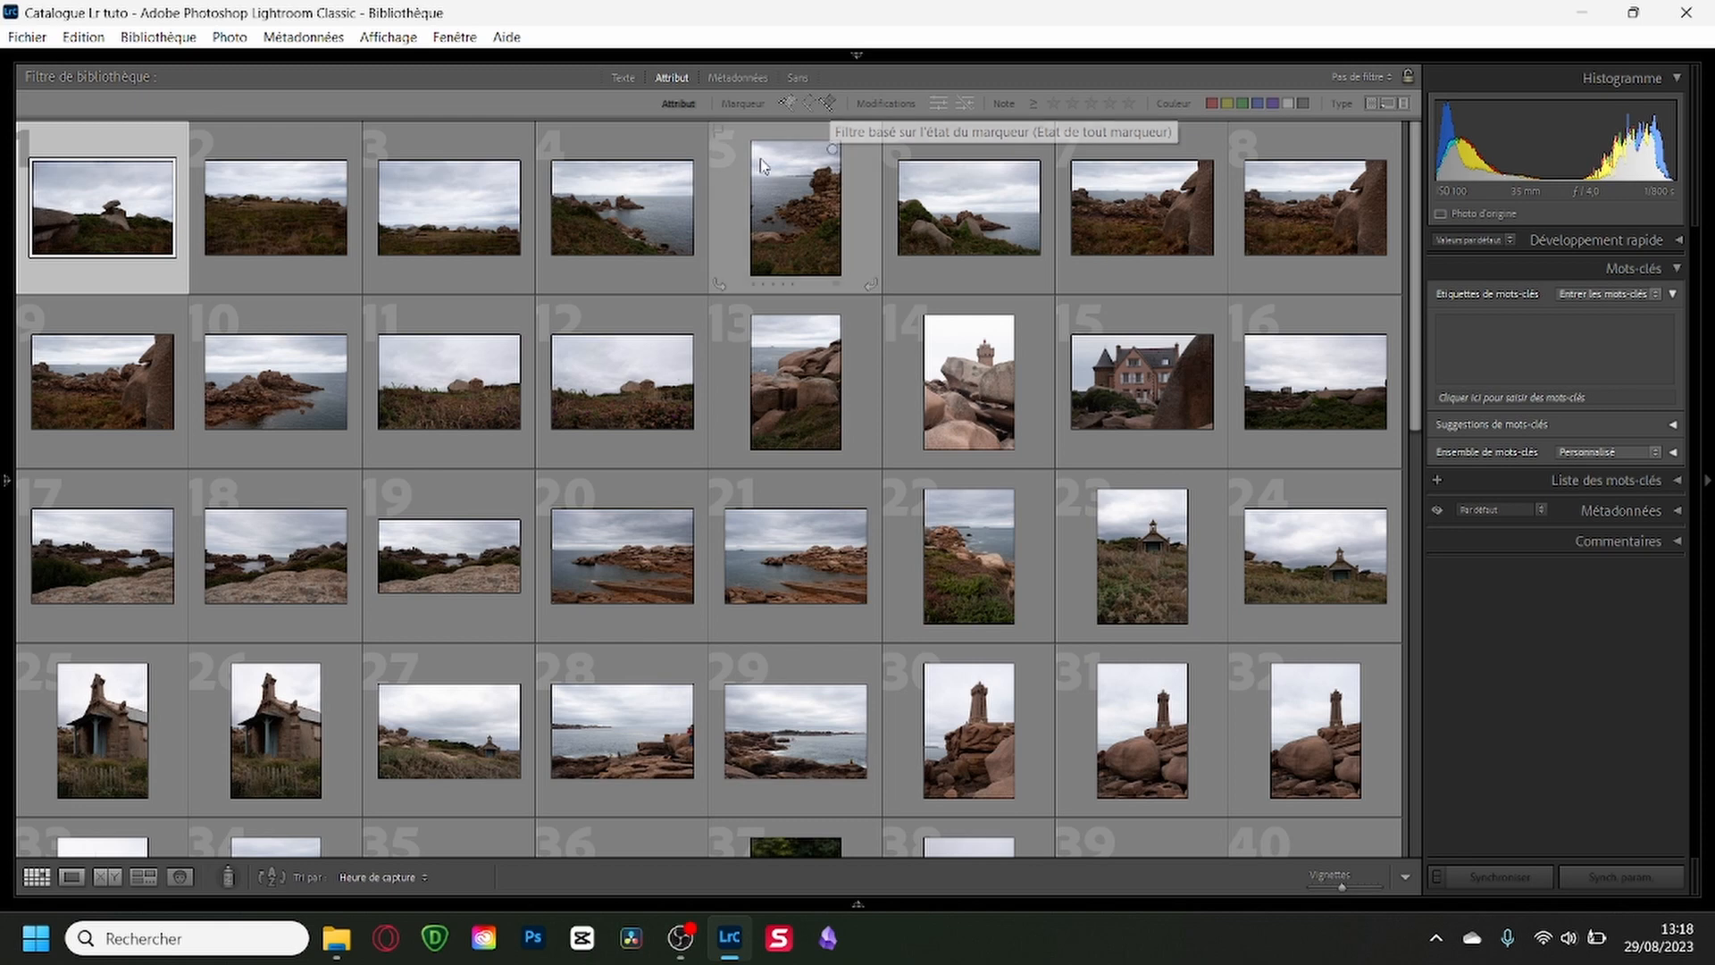
pyautogui.click(787, 105)
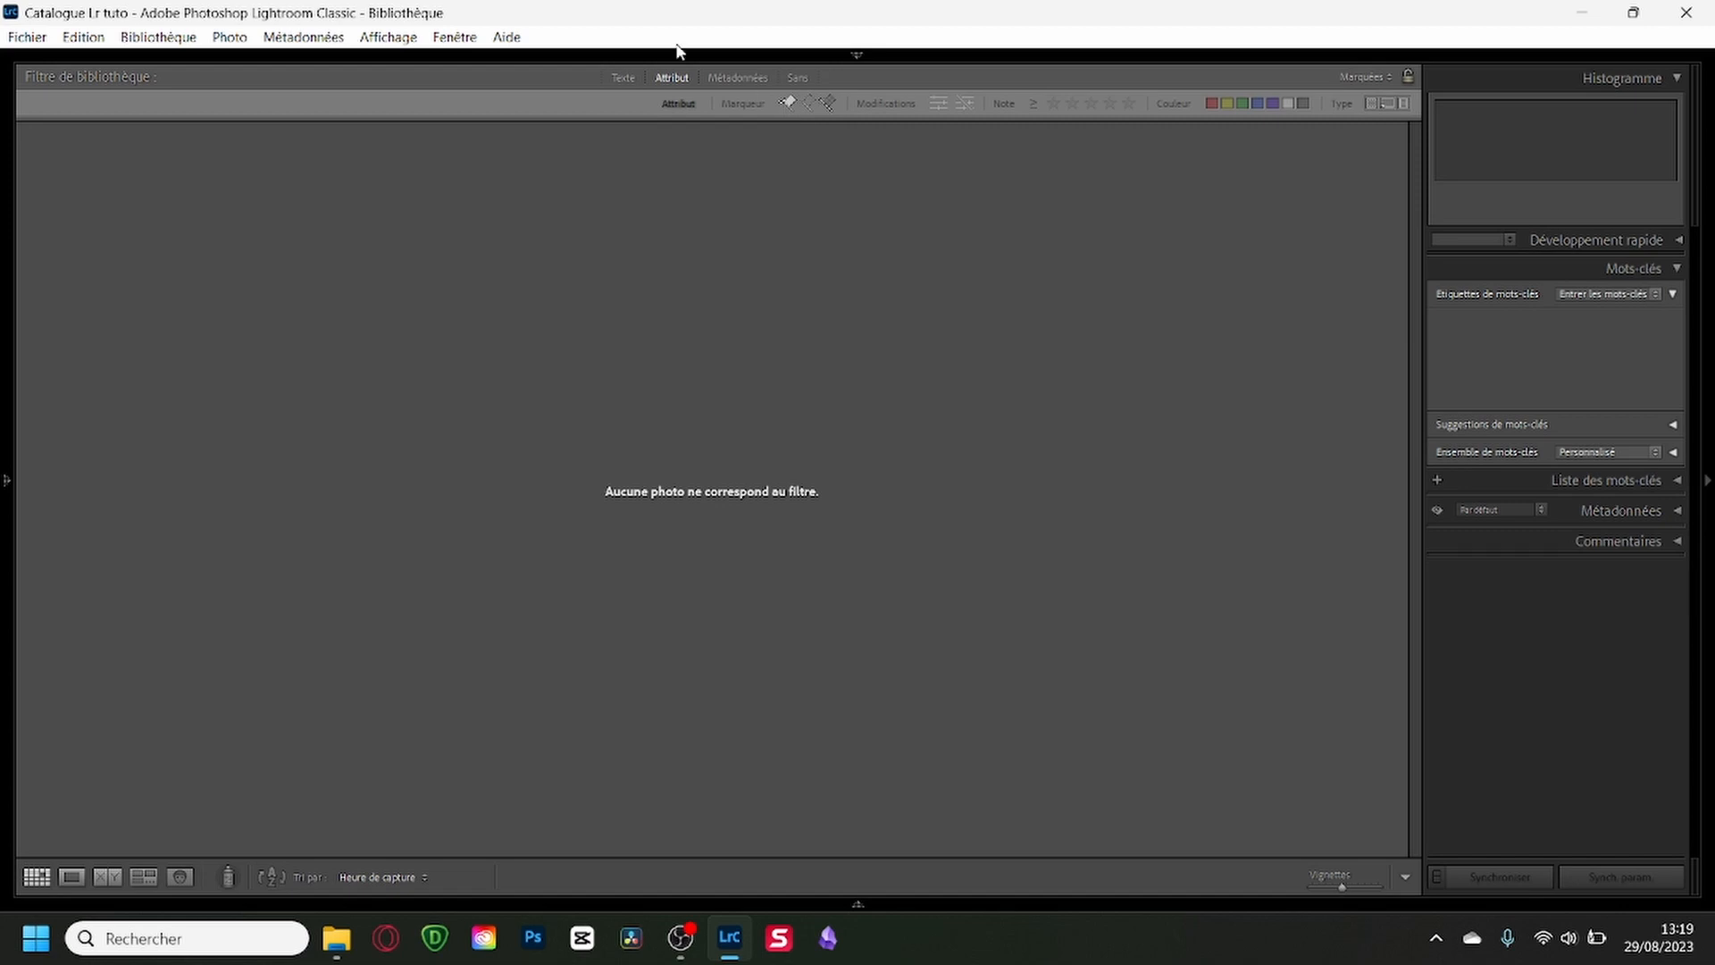
pyautogui.click(812, 108)
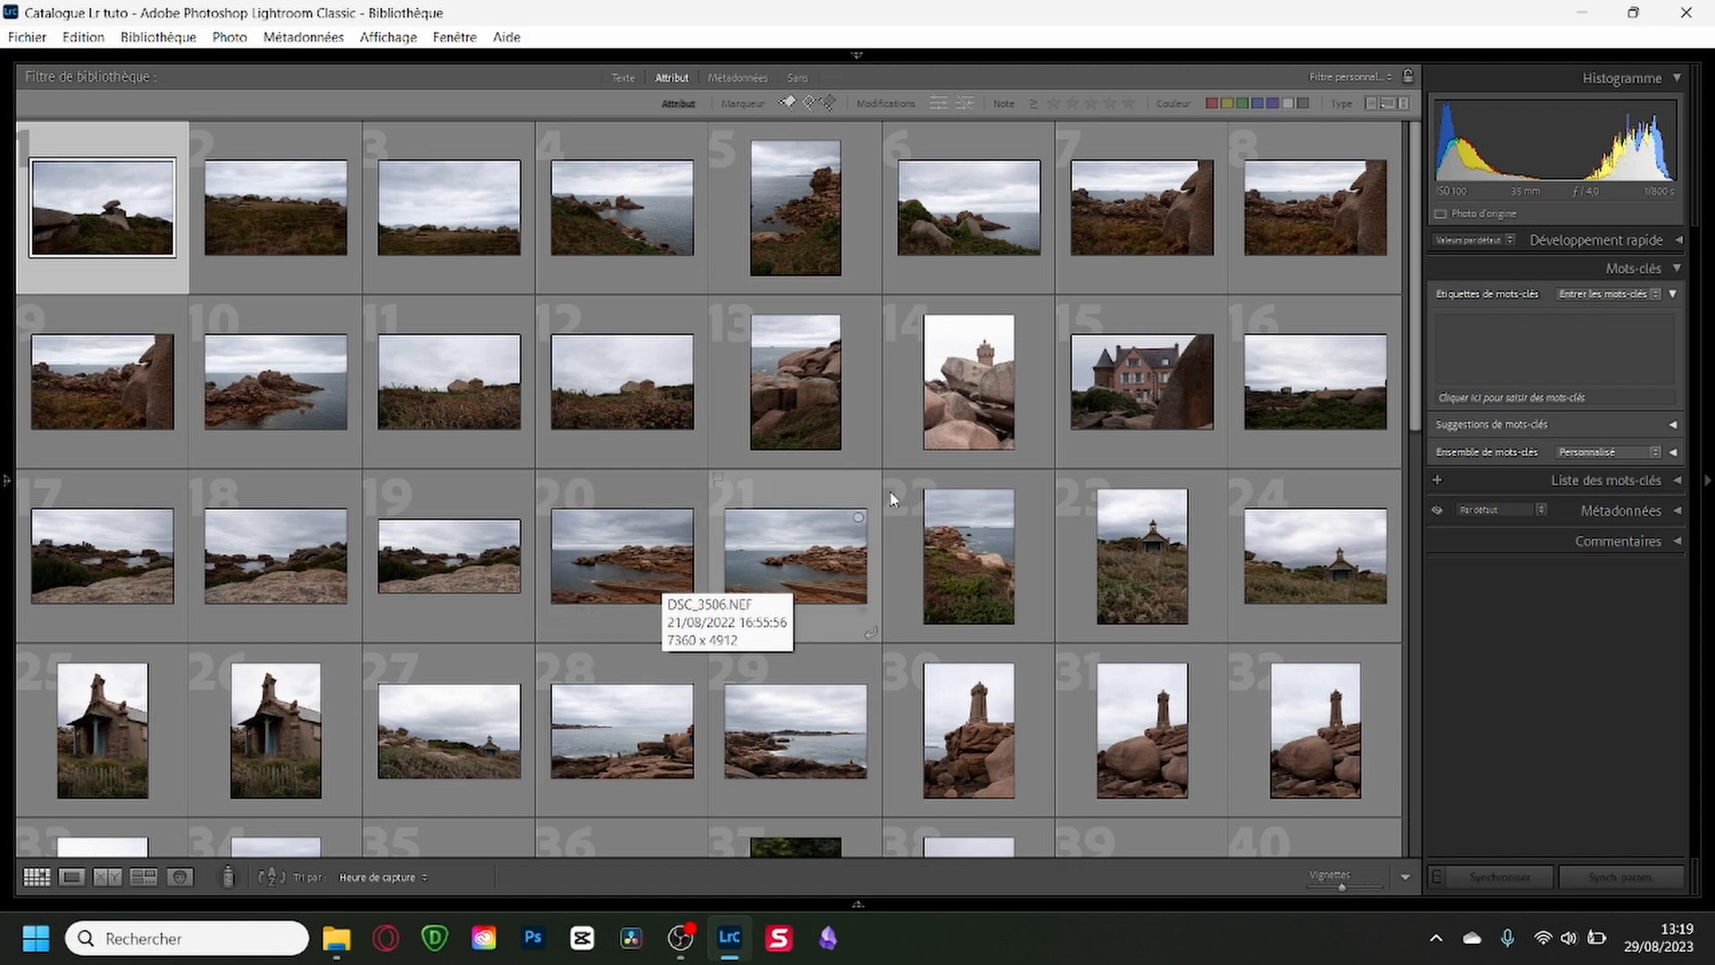
pyautogui.moveTo(1411, 415); pyautogui.dragTo(1384, 361)
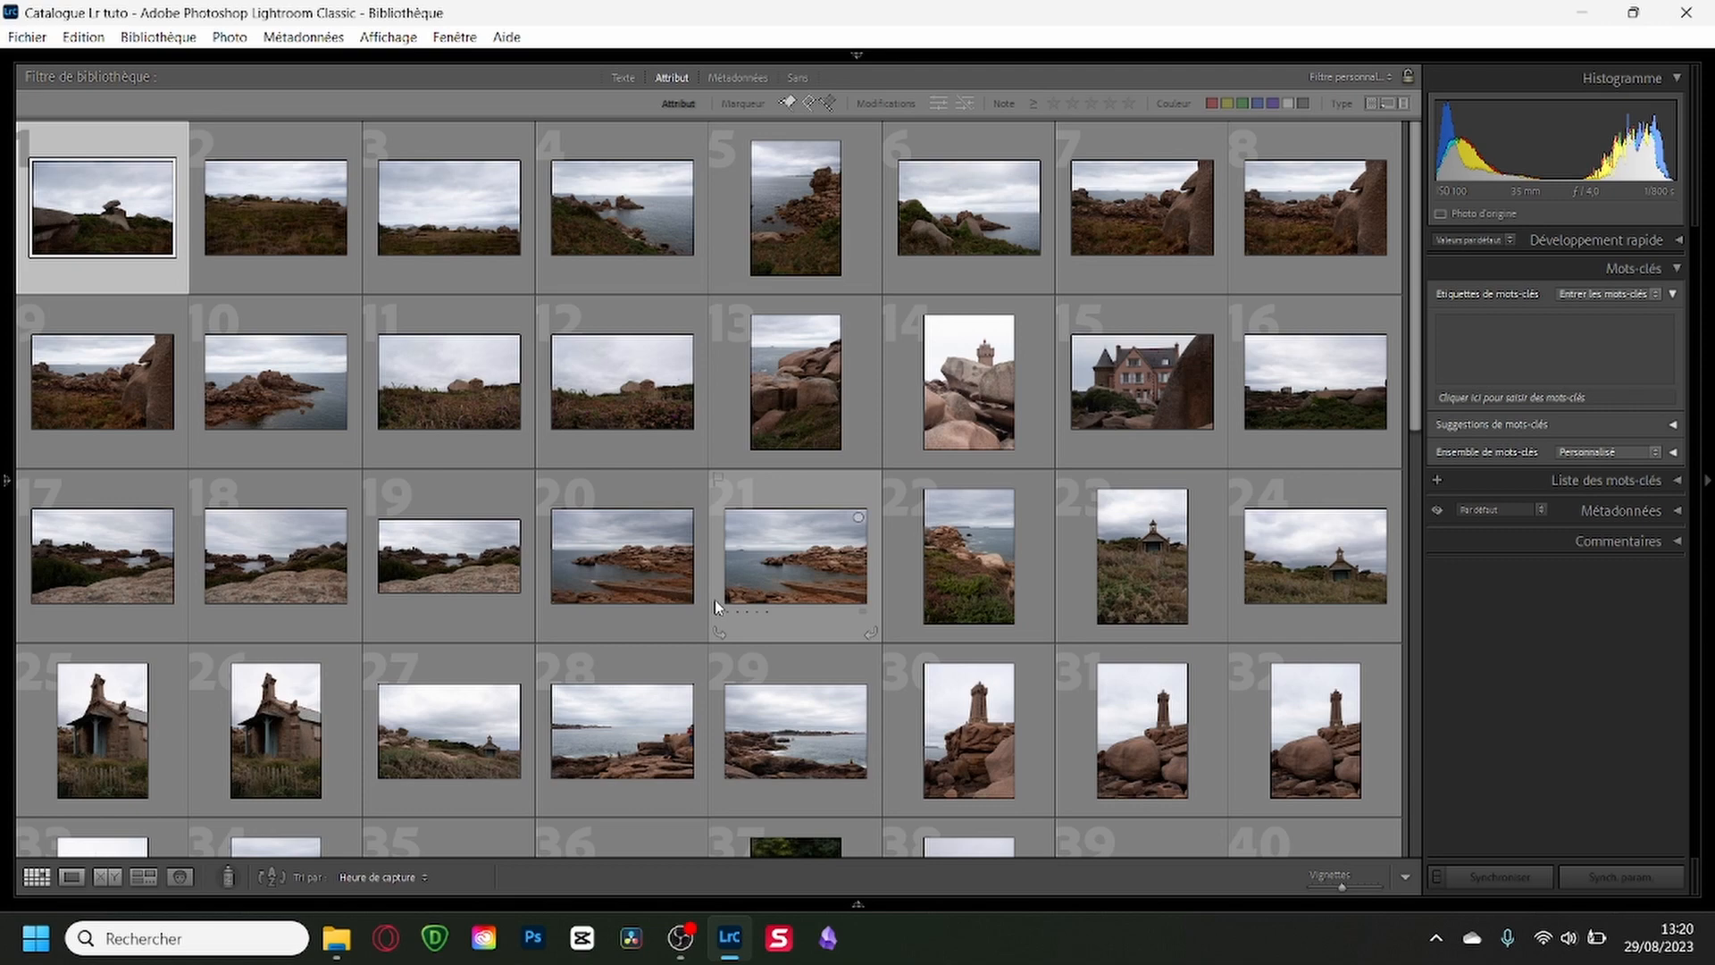
# View the first photos one by one in Loupe view, zoom in on the rocks in DSC_3482, and return to the grid.
pyautogui.press('e')
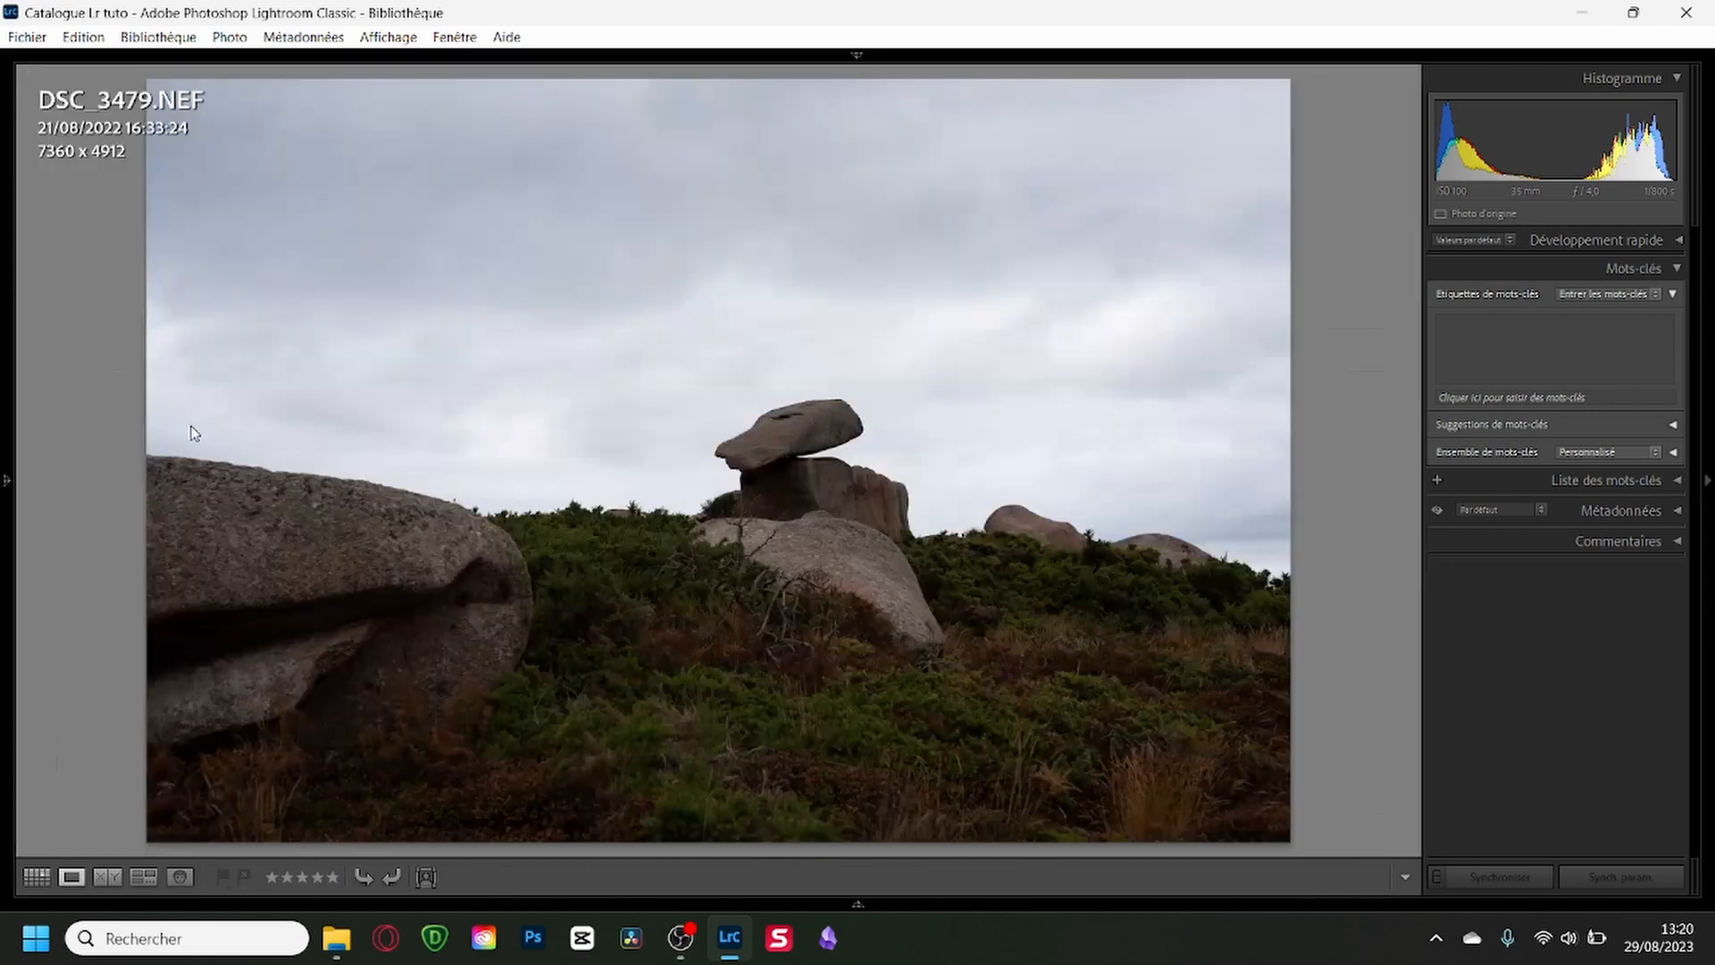
pyautogui.press('Right')
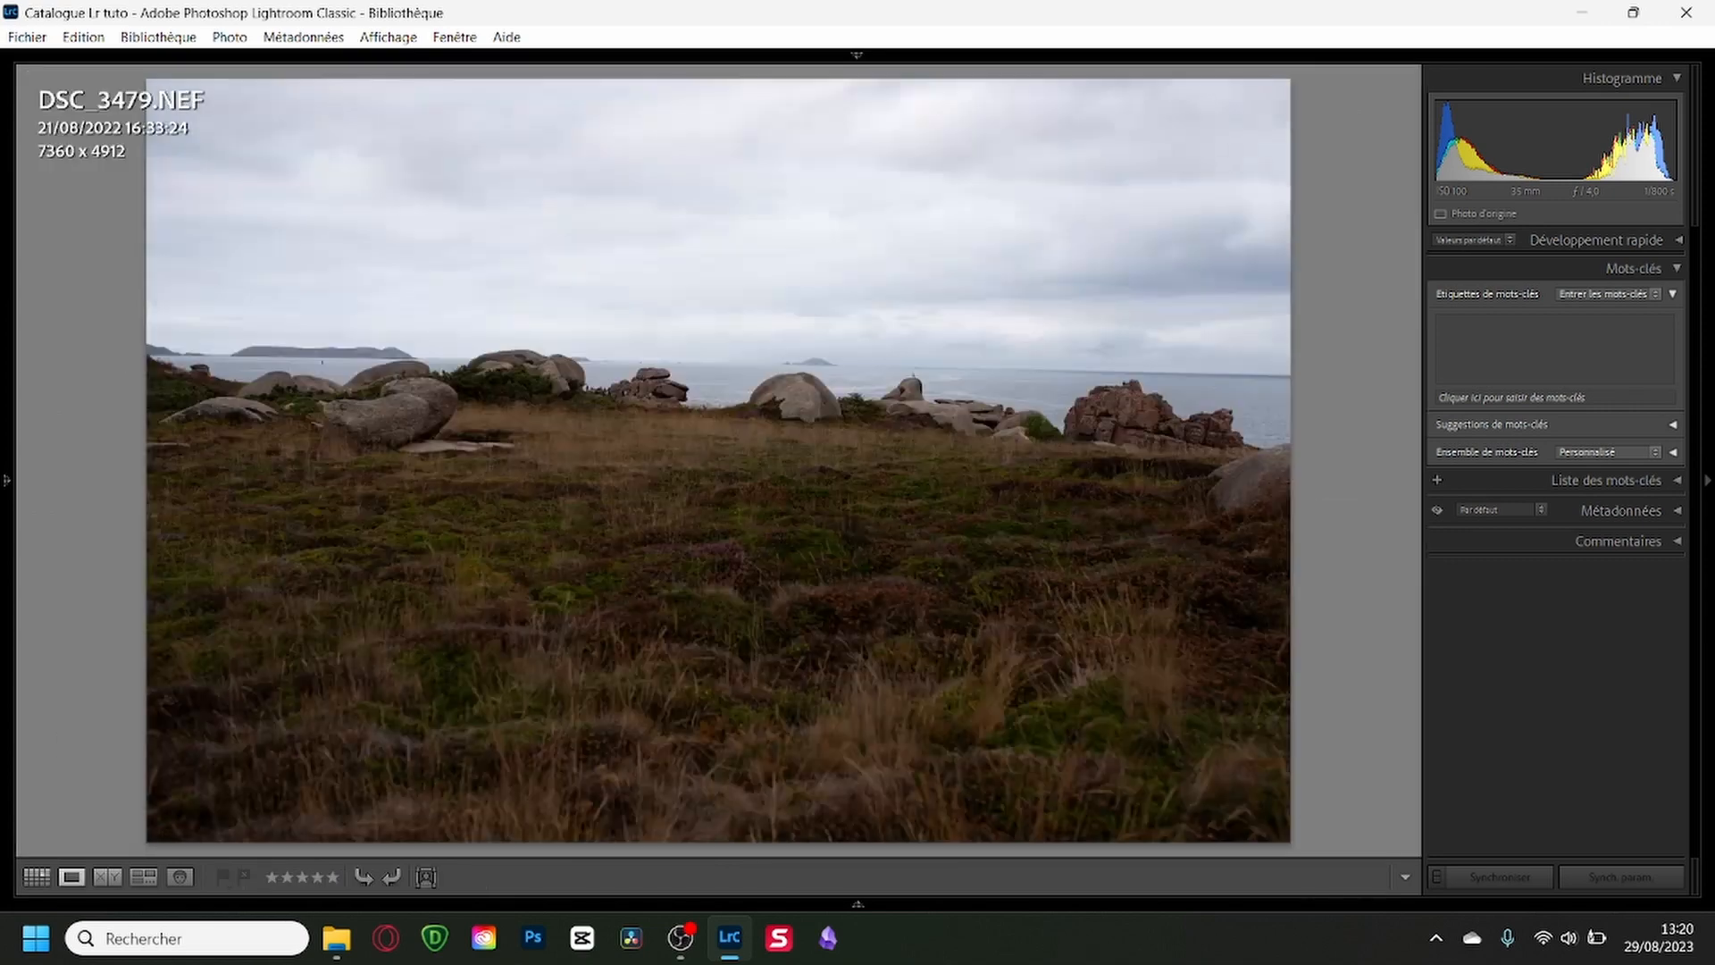
pyautogui.press('Right')
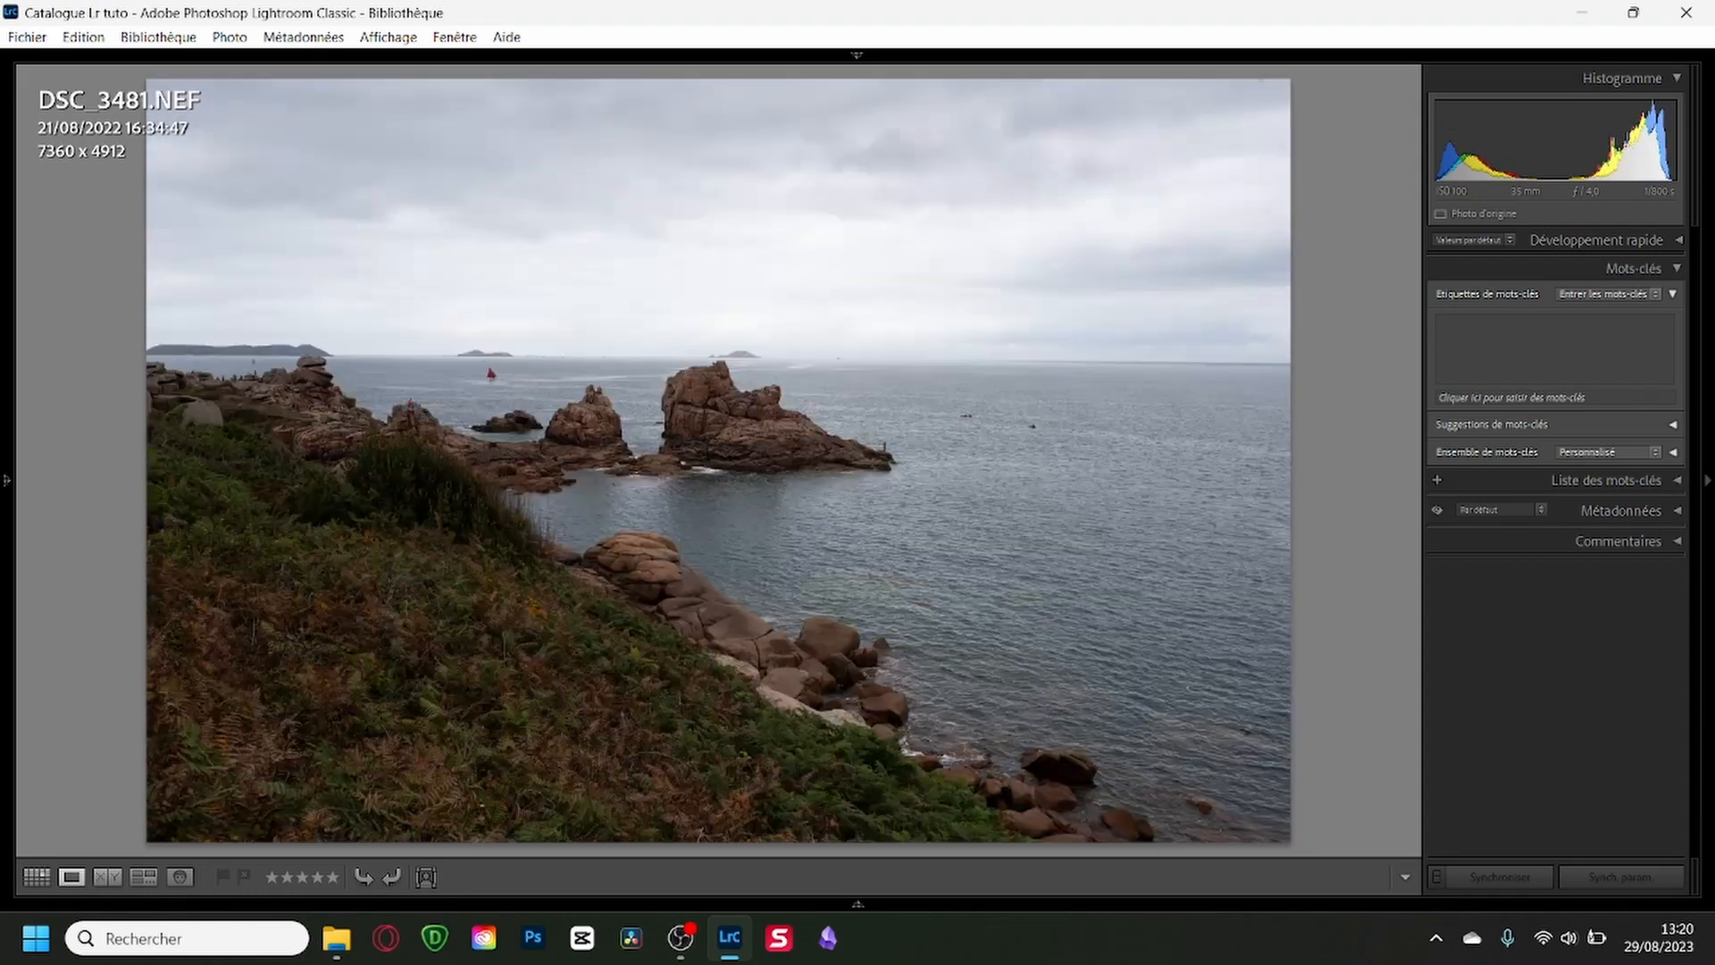
pyautogui.click(708, 426)
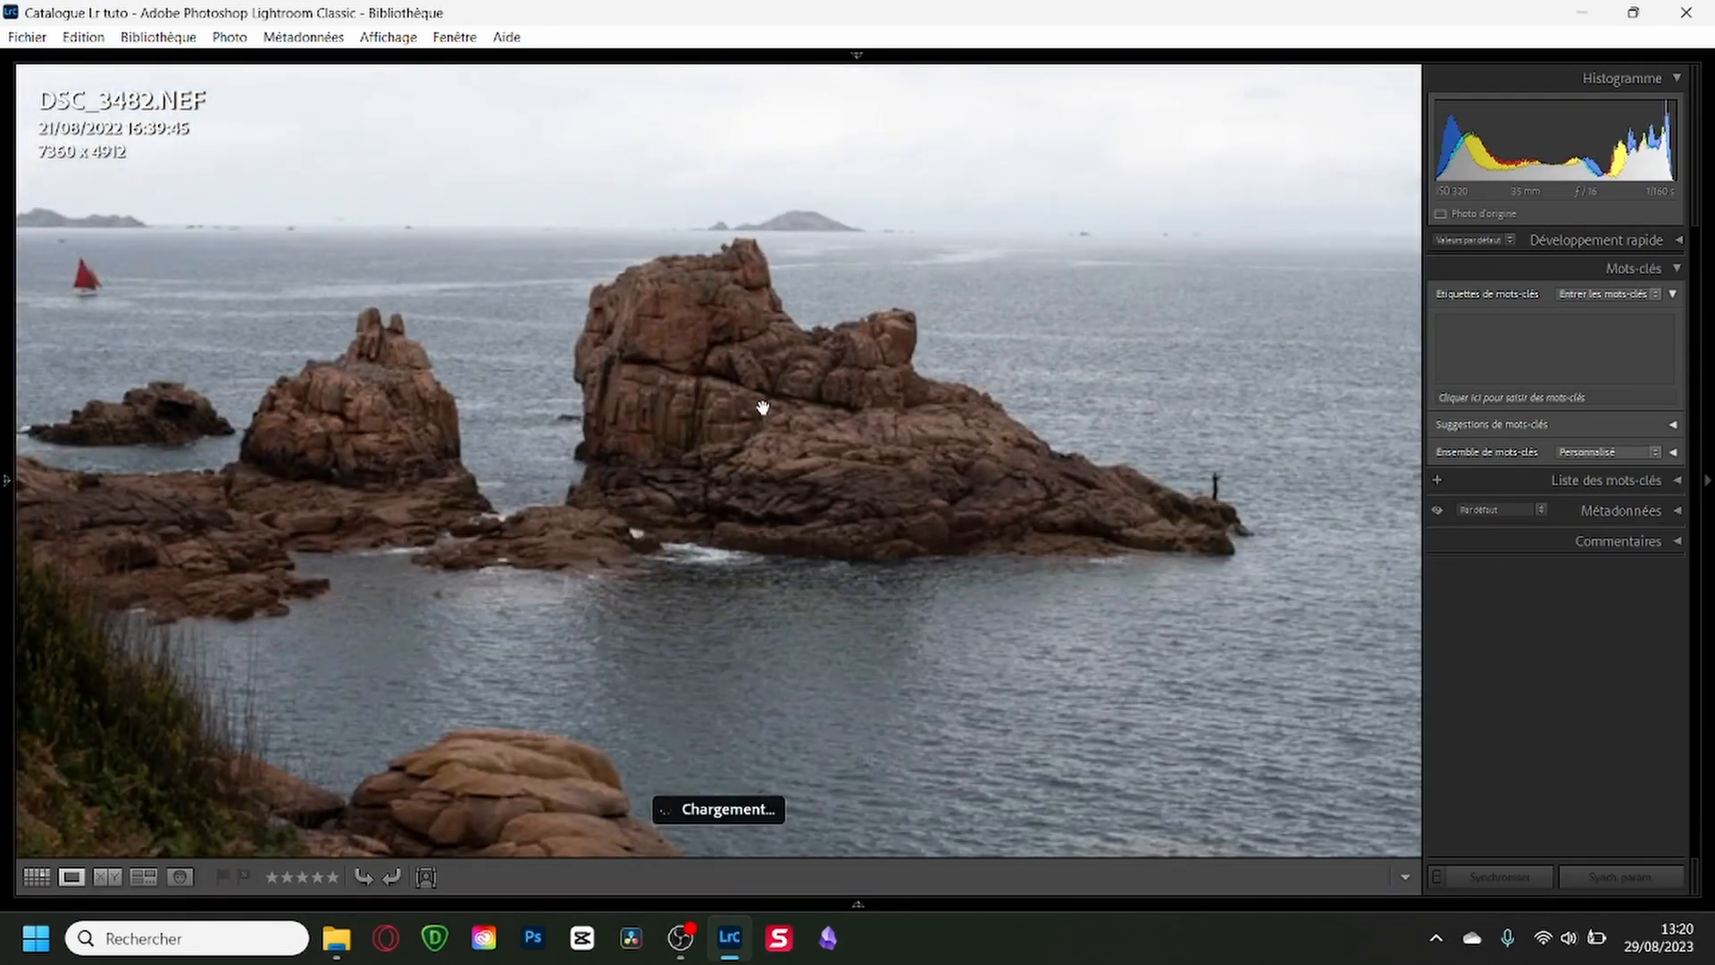
pyautogui.moveTo(685, 383); pyautogui.dragTo(1099, 529)
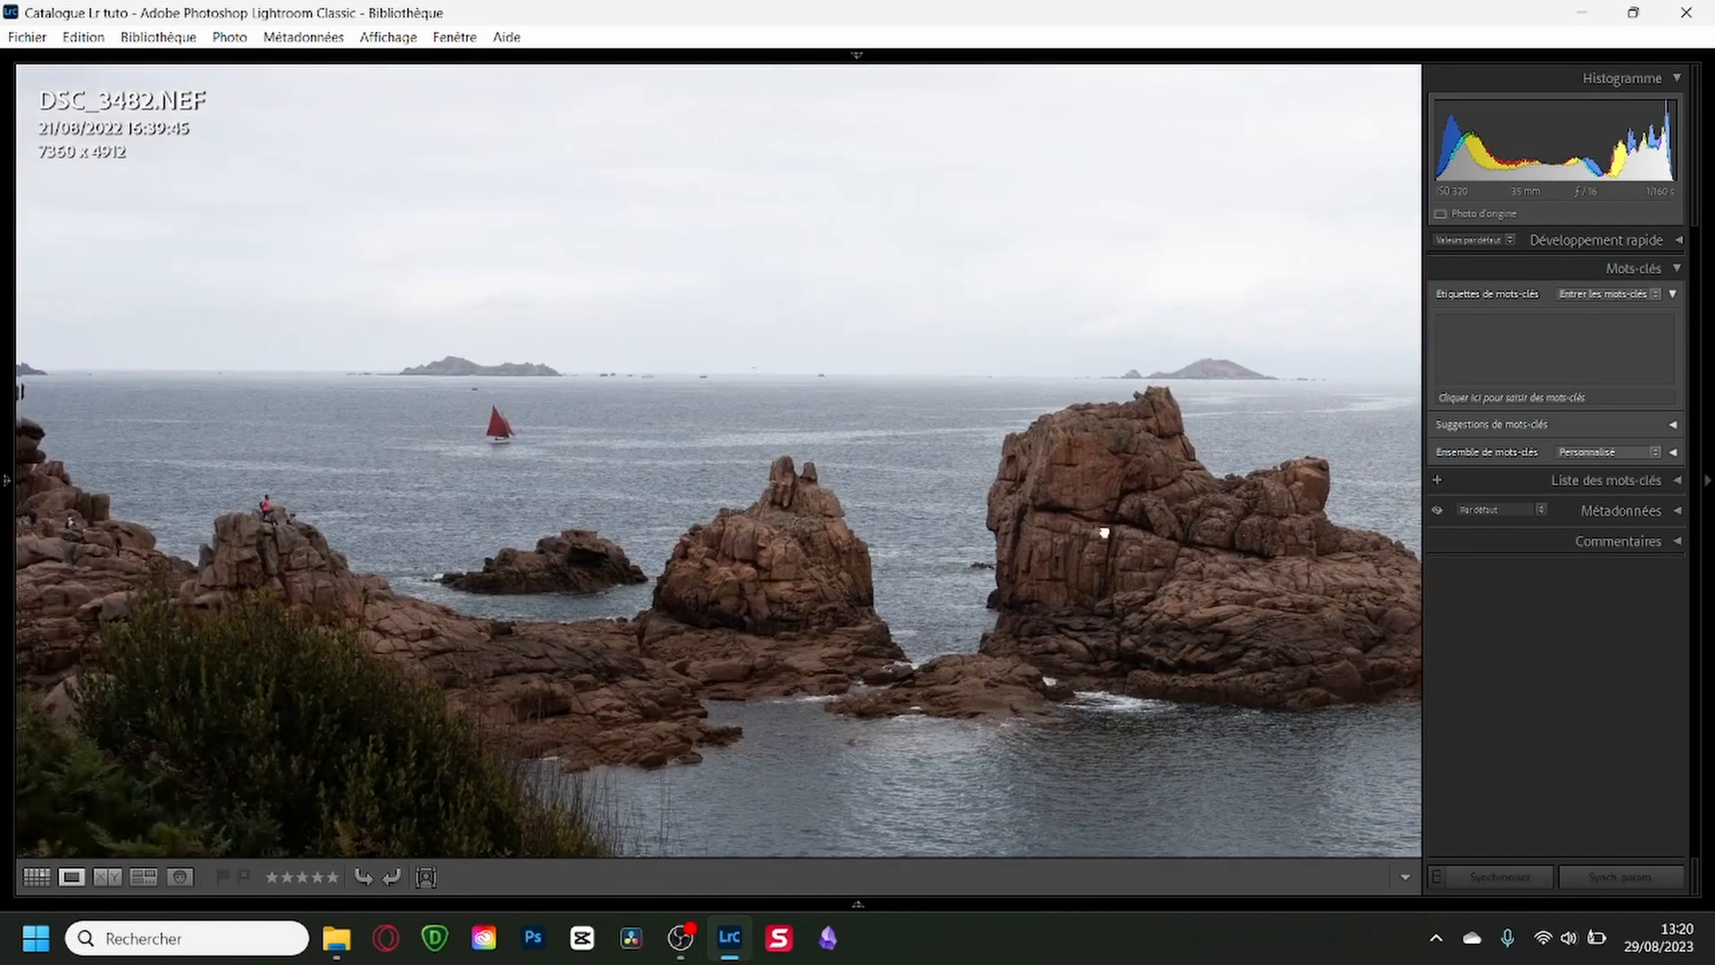
pyautogui.click(732, 610)
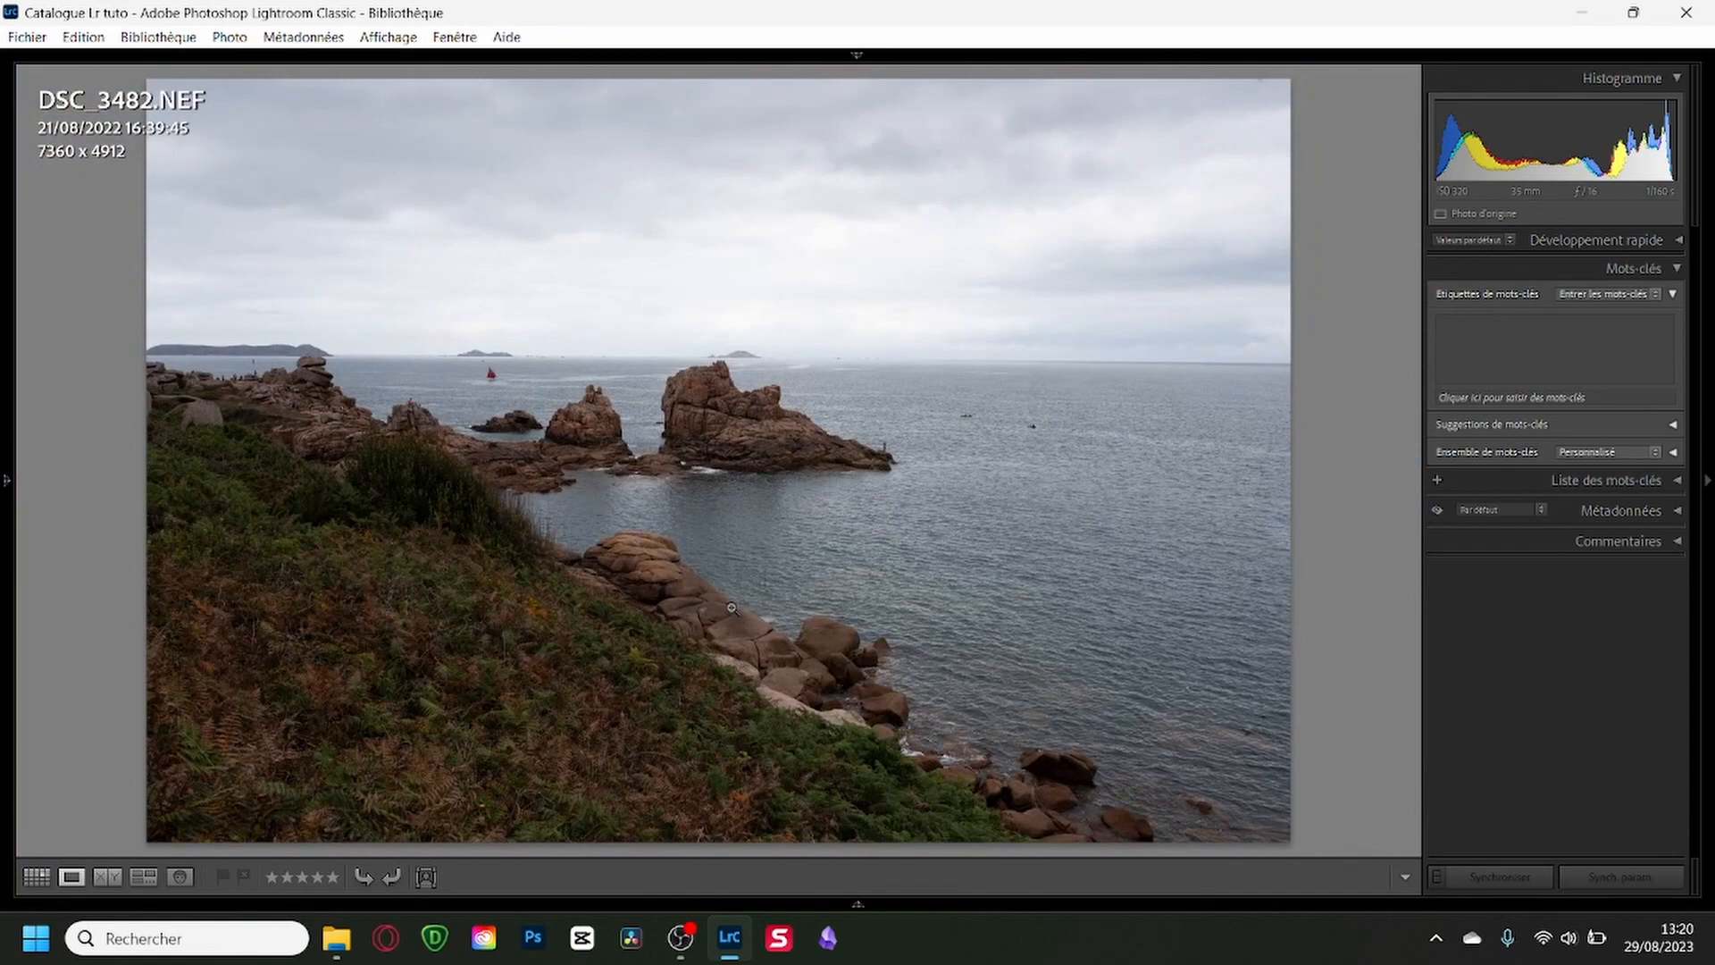
pyautogui.press('g')
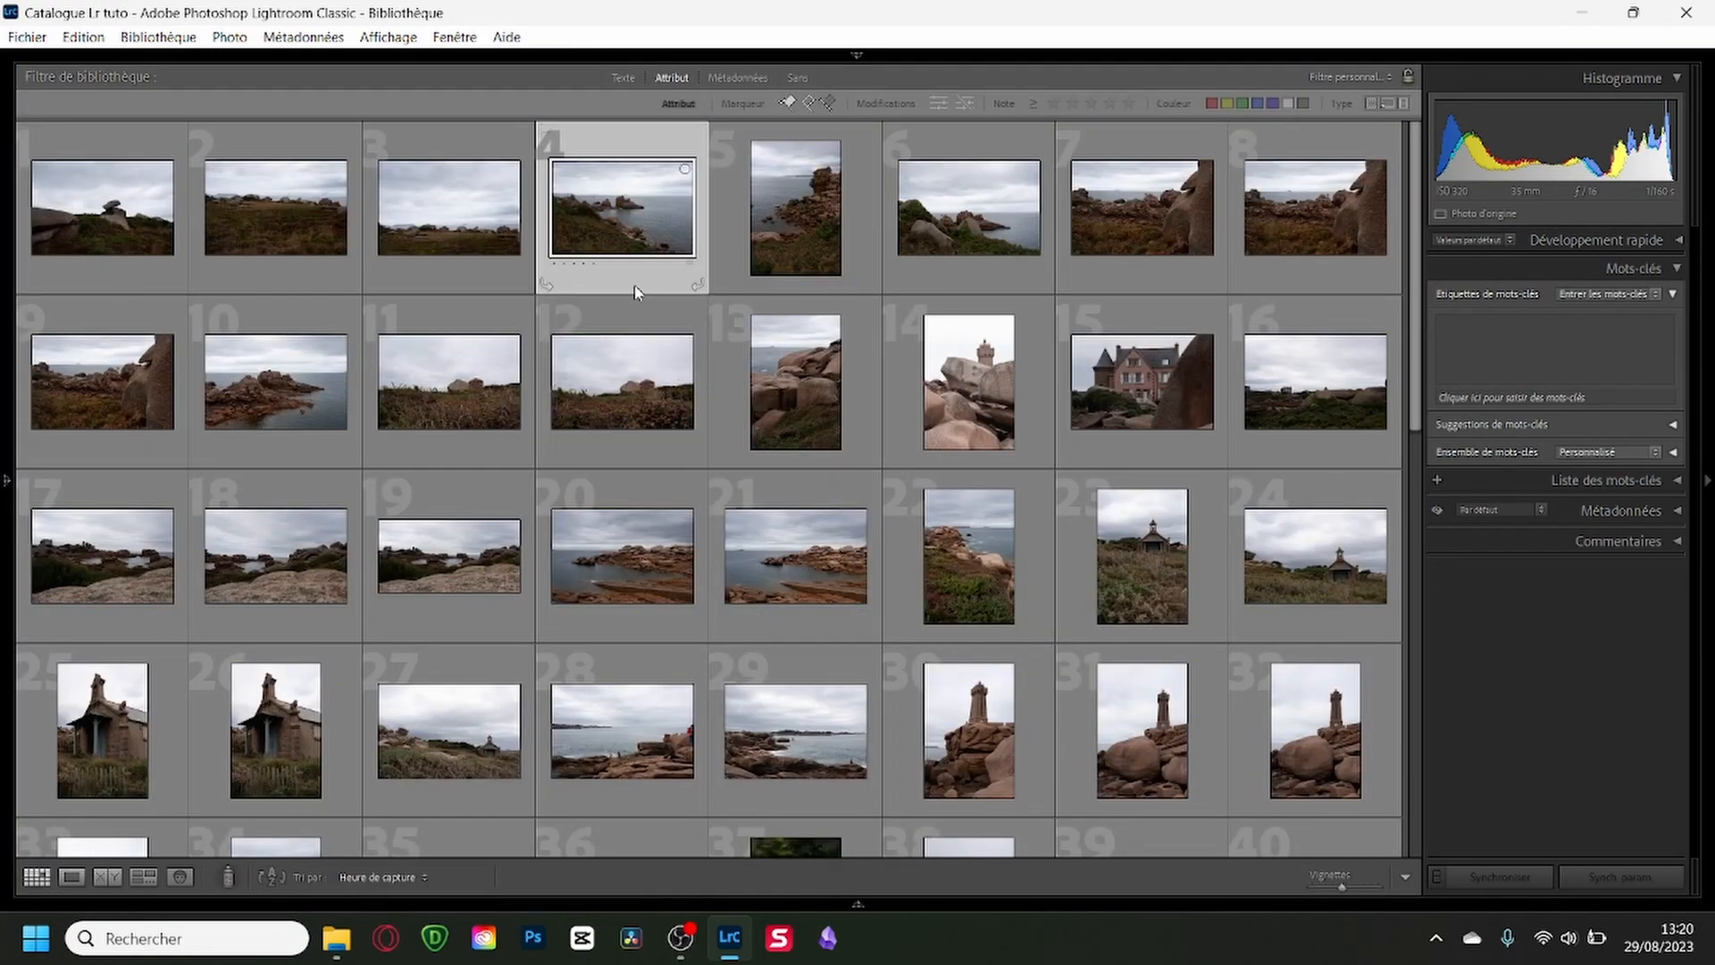
# Select the three similar sailboat shots, photos 7 to 9, and compare them side by side in Survey view.
pyautogui.click(1104, 126)
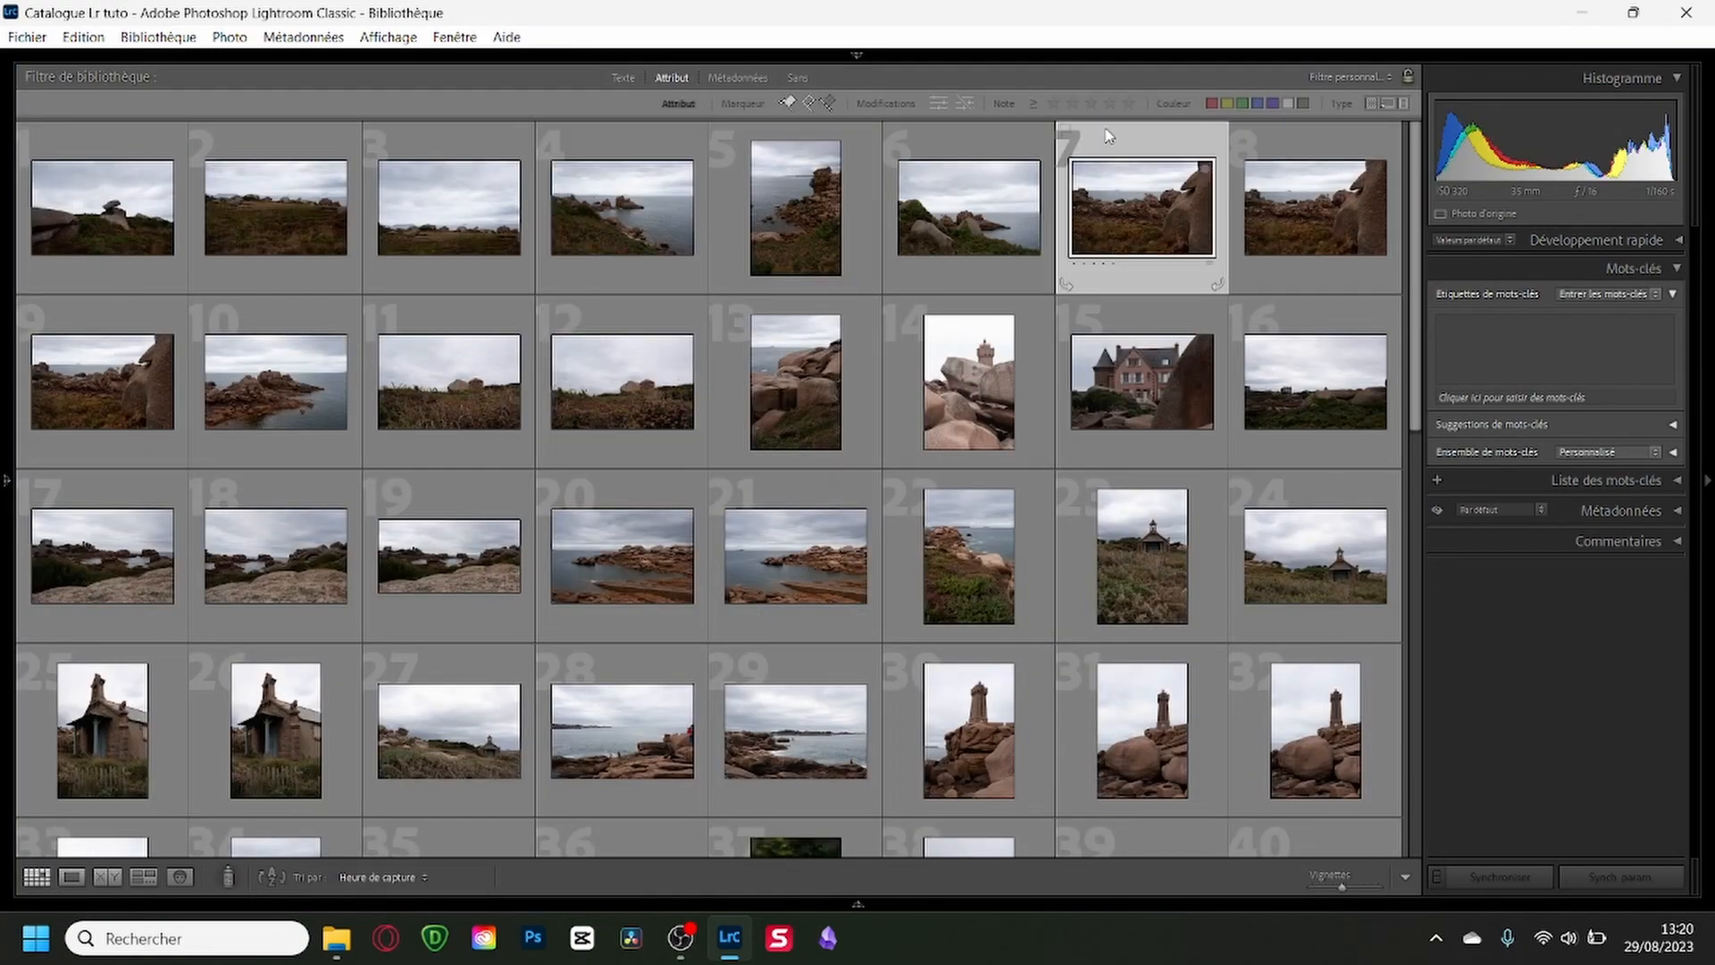
pyautogui.keyDown('shift'); pyautogui.click(114, 319); pyautogui.keyUp('shift')
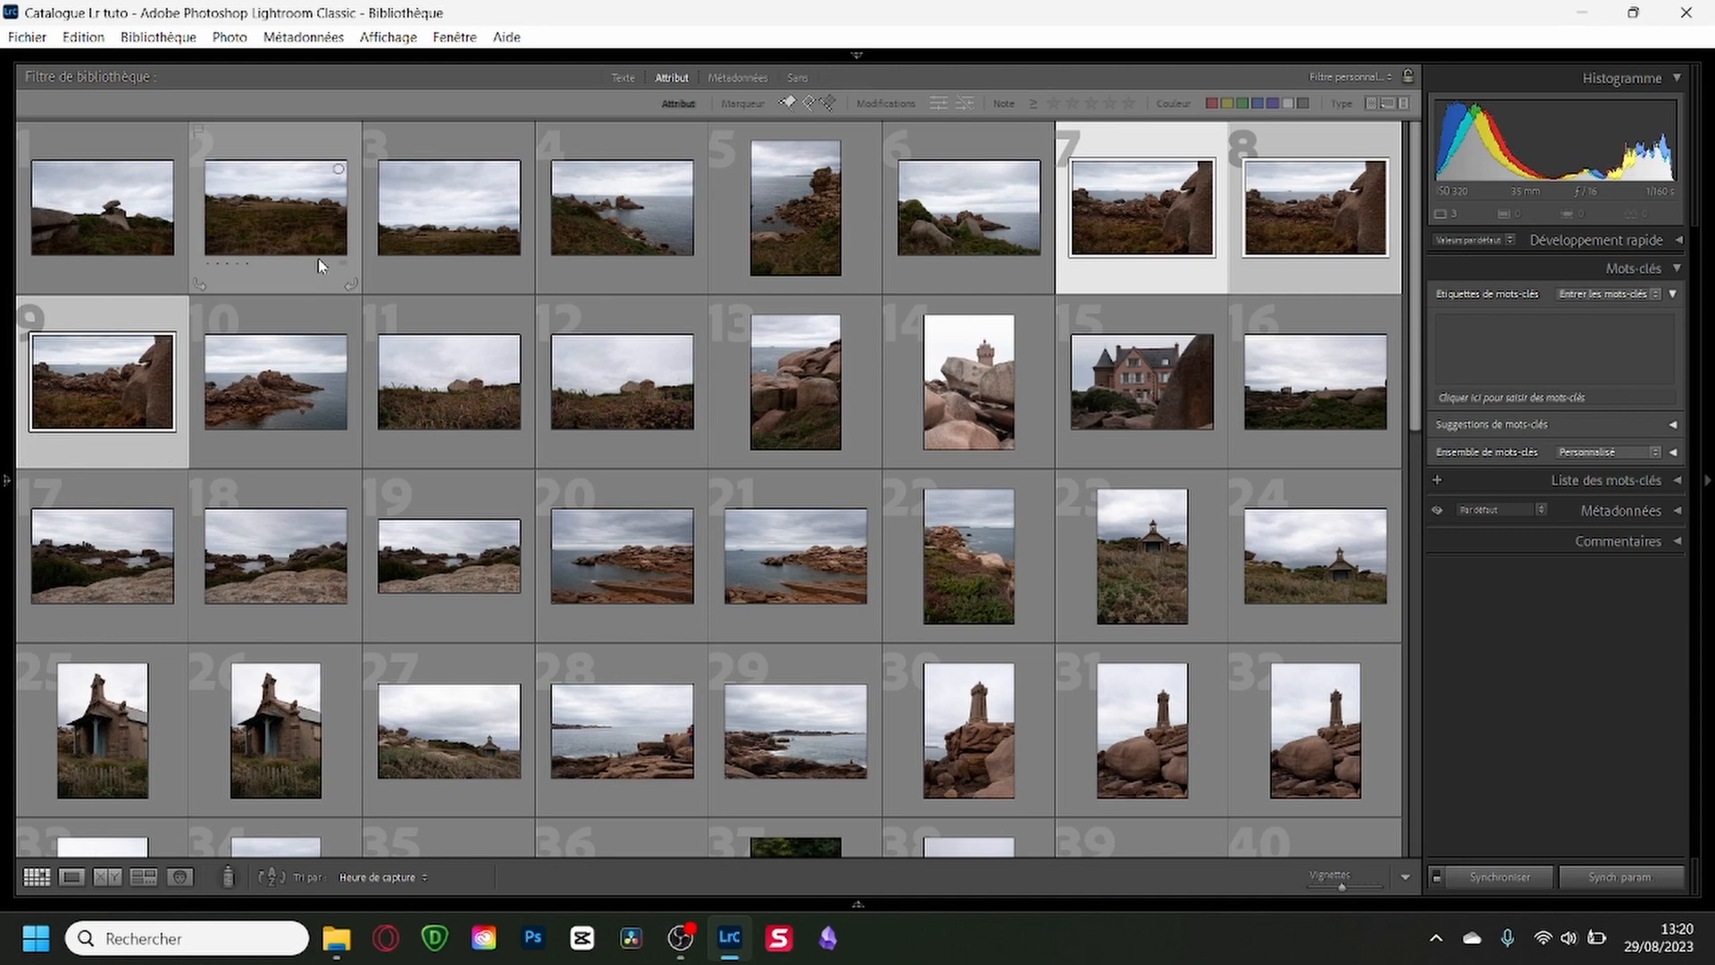
pyautogui.click(994, 136)
pyautogui.click(1159, 144)
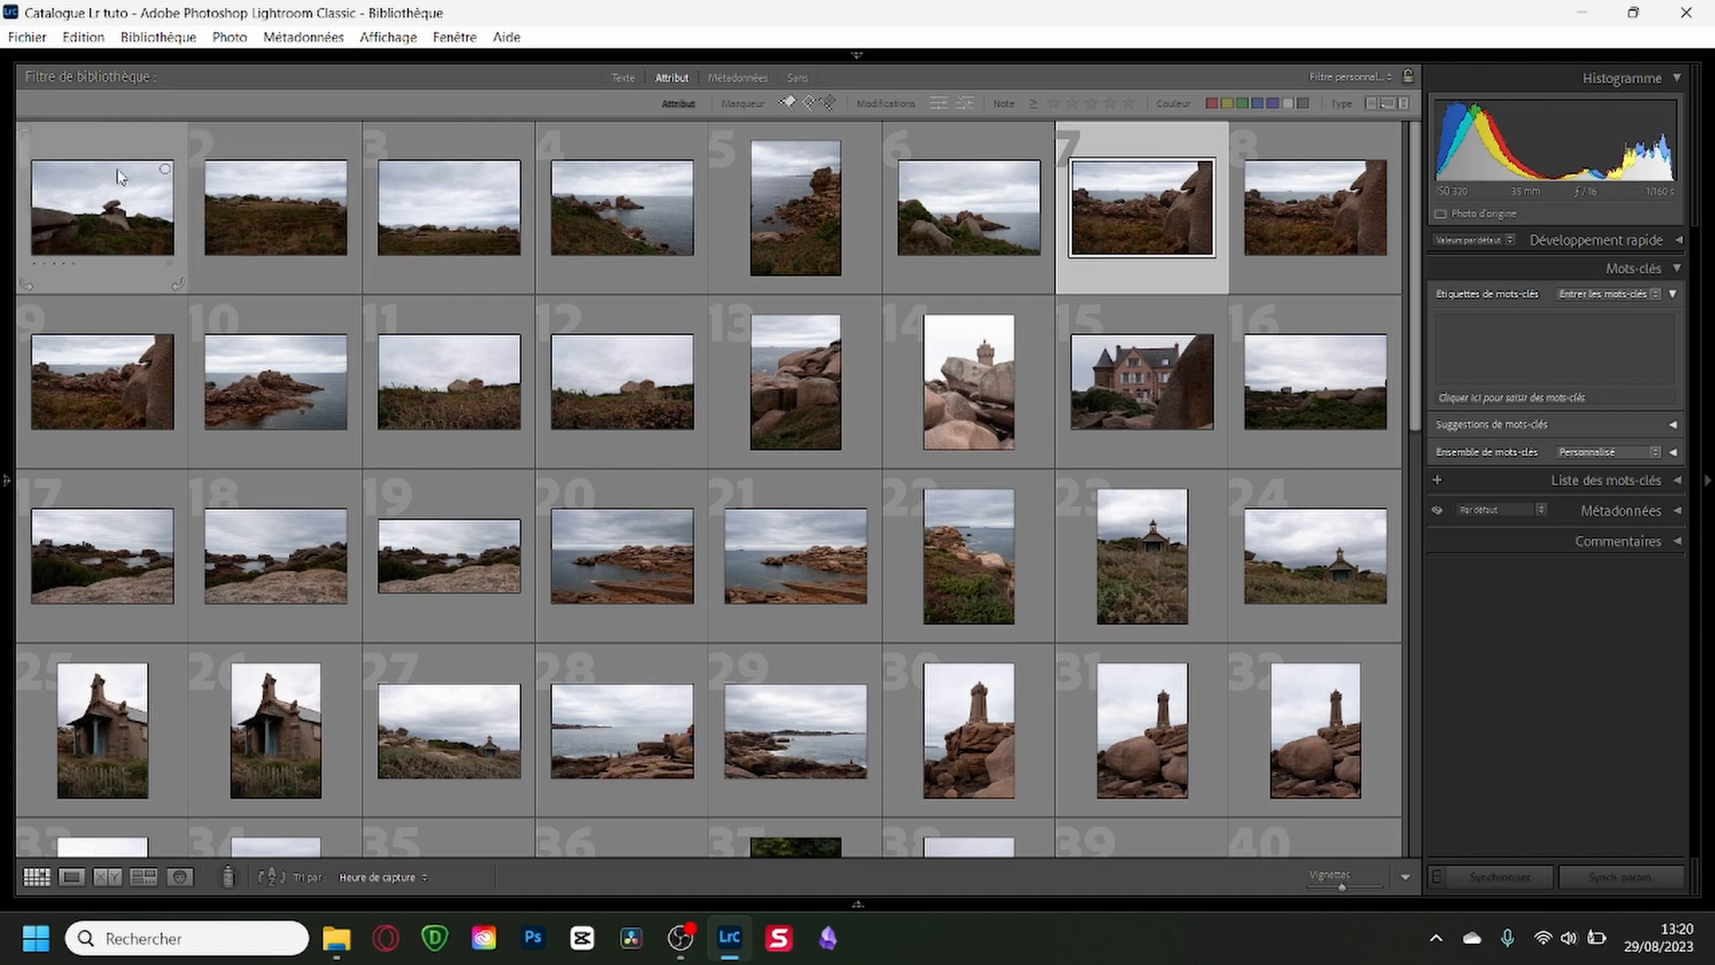
pyautogui.keyDown('shift'); pyautogui.click(131, 327); pyautogui.keyUp('shift')
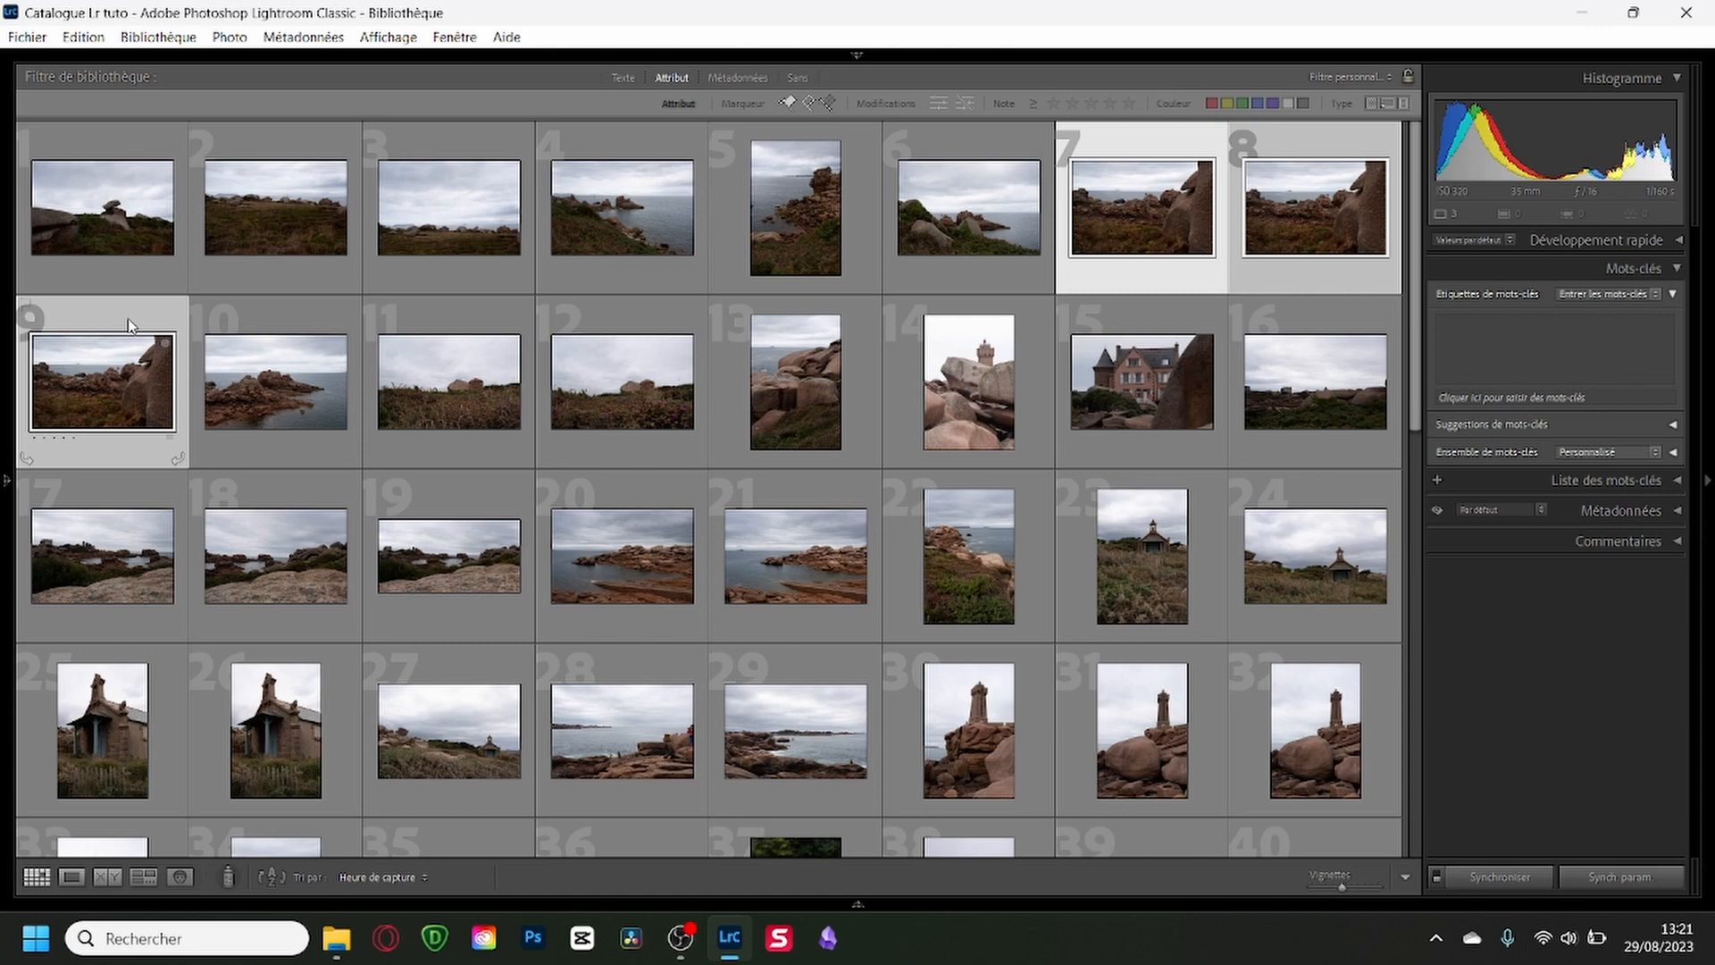
pyautogui.press('n')
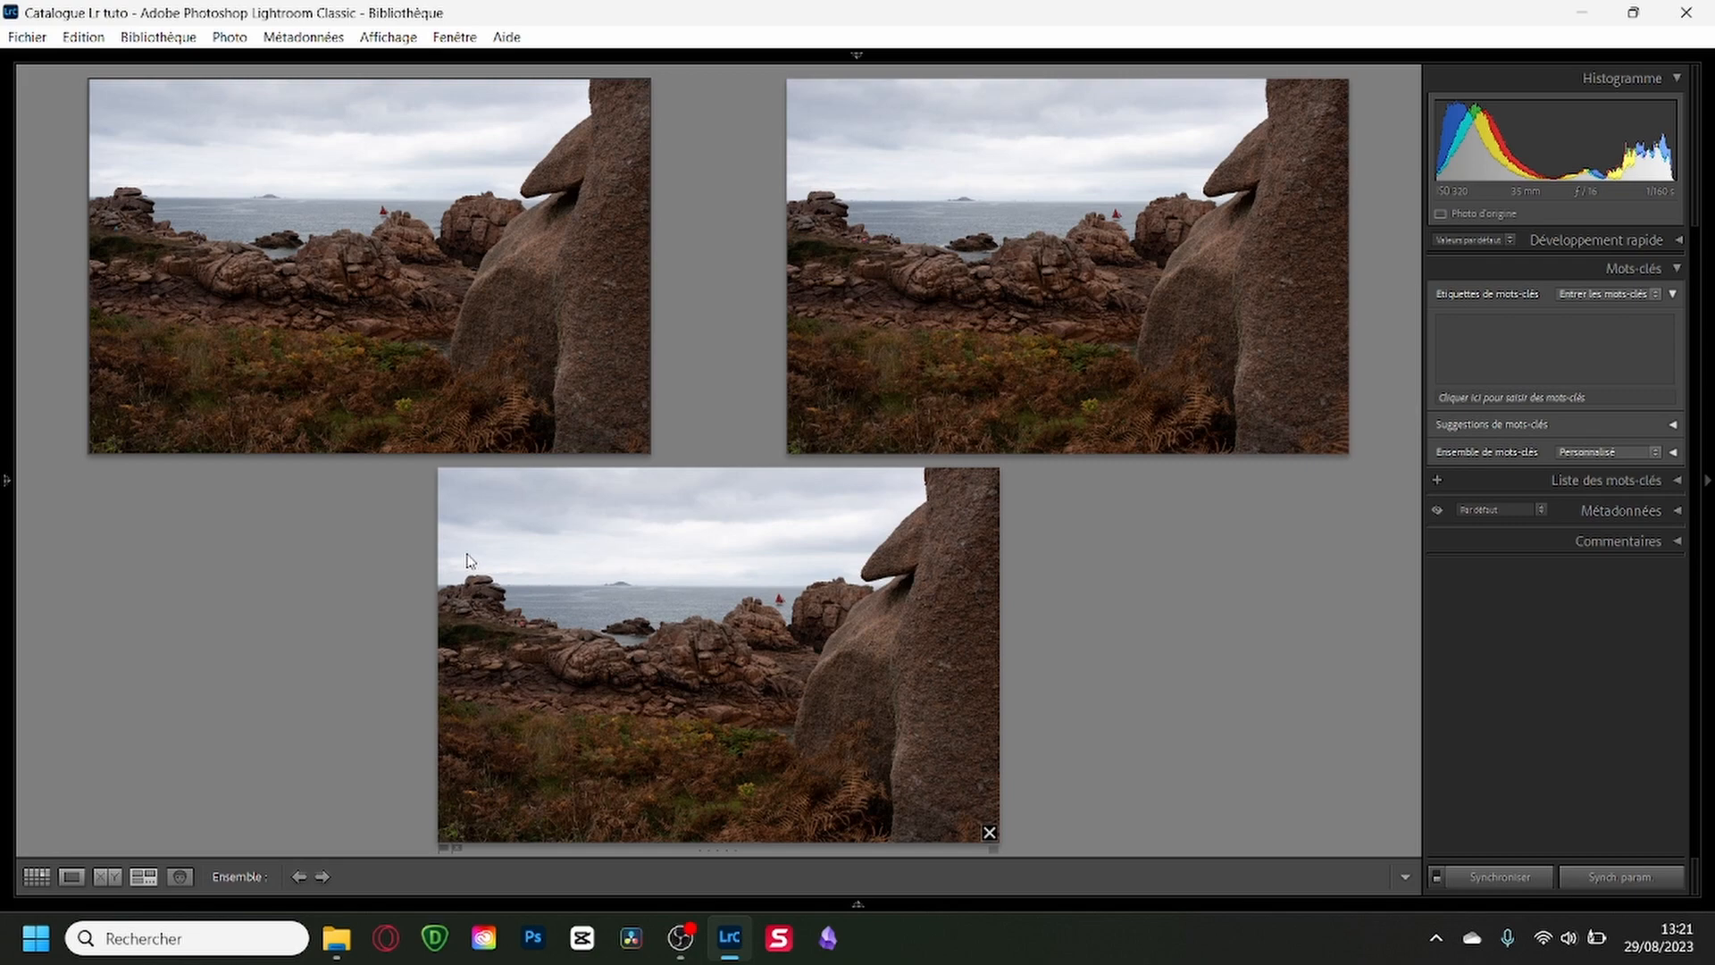
# Inspect DSC_3485 and DSC_3487 enlarged around the red sailboat and rocks, and return to the grid.
pyautogui.press('e')
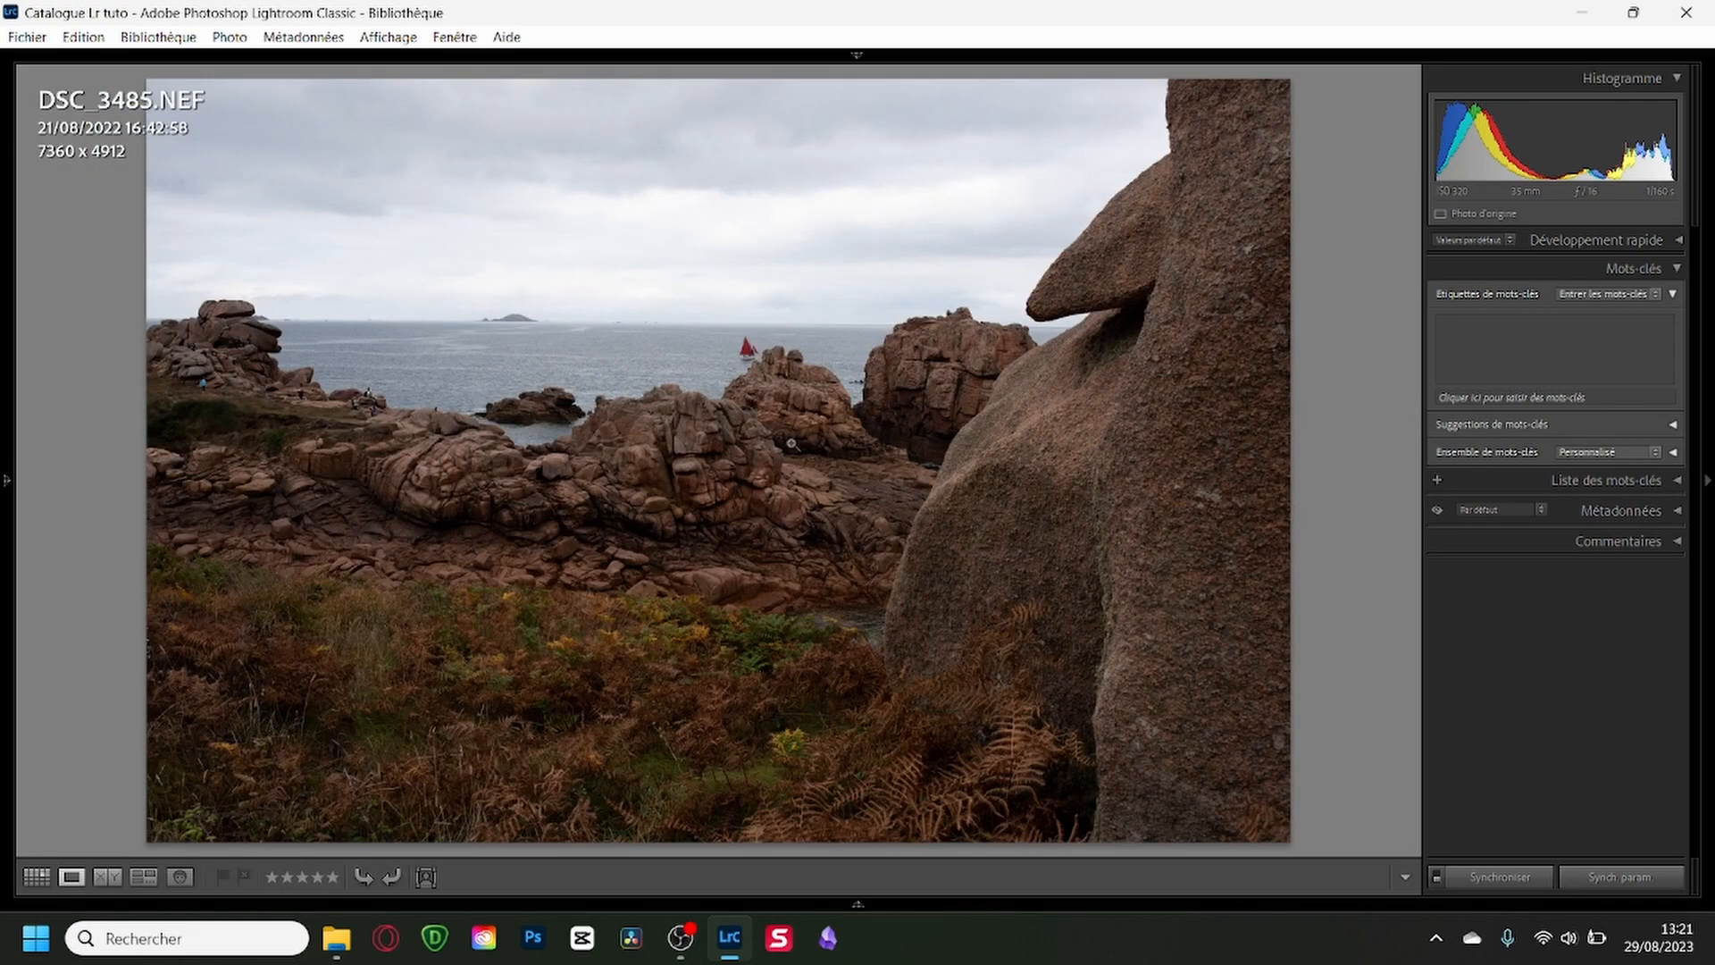
pyautogui.click(762, 399)
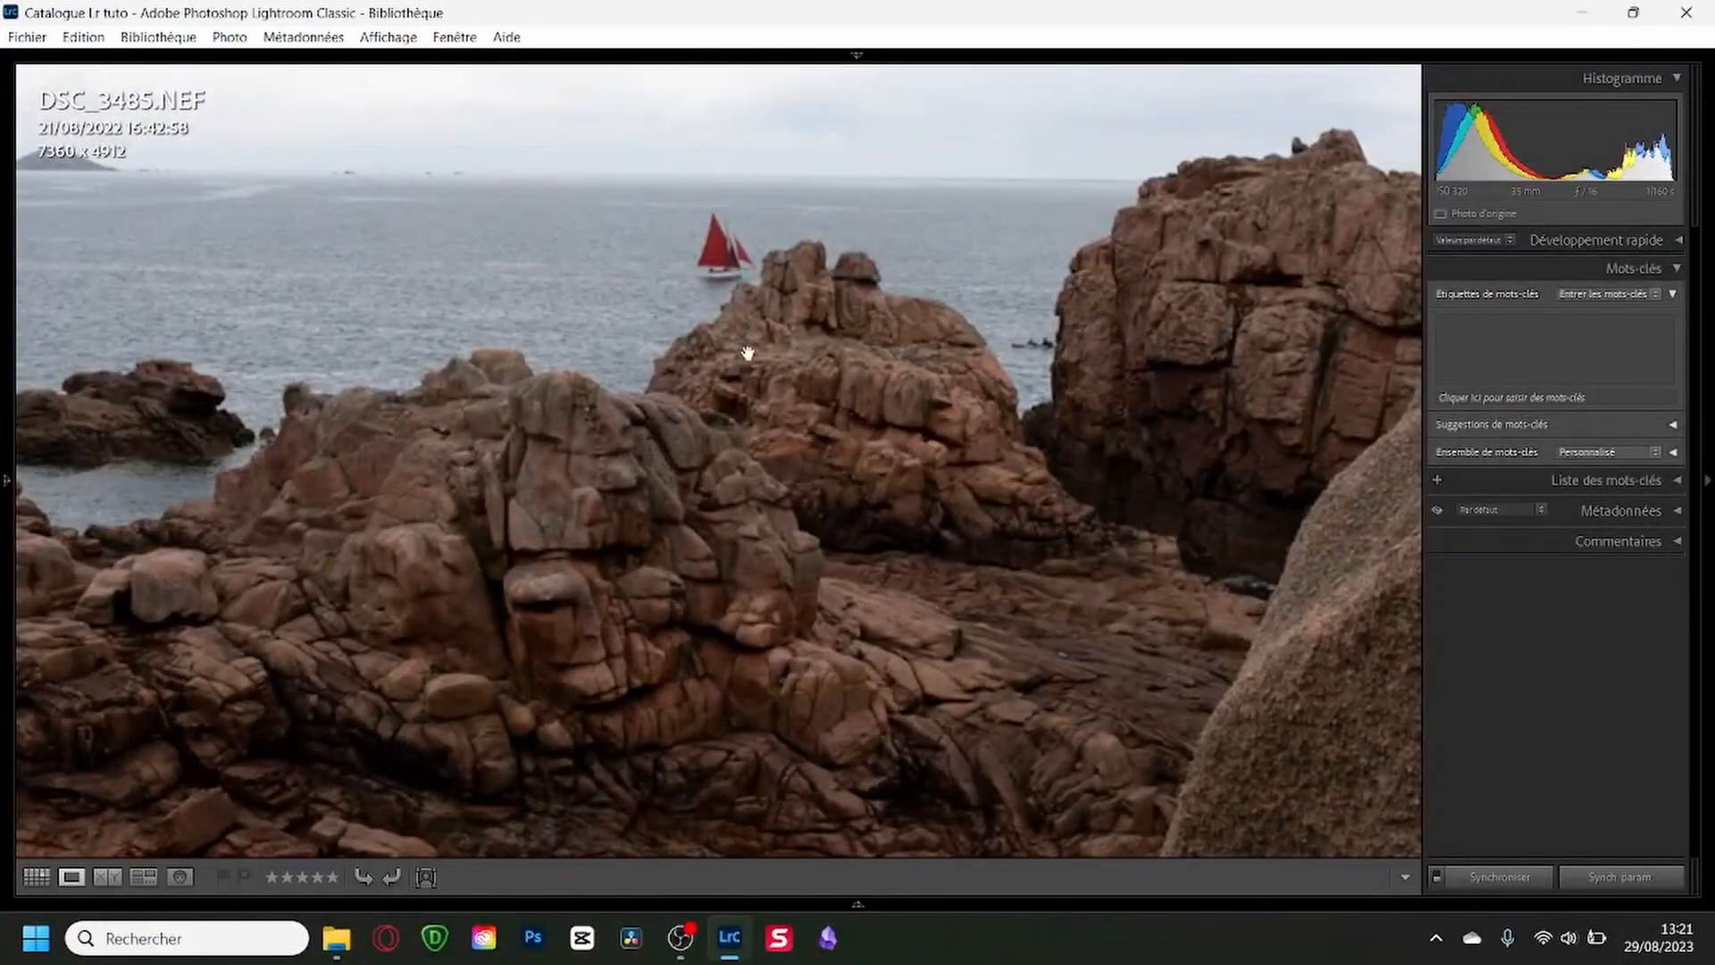
pyautogui.moveTo(748, 353); pyautogui.dragTo(770, 504)
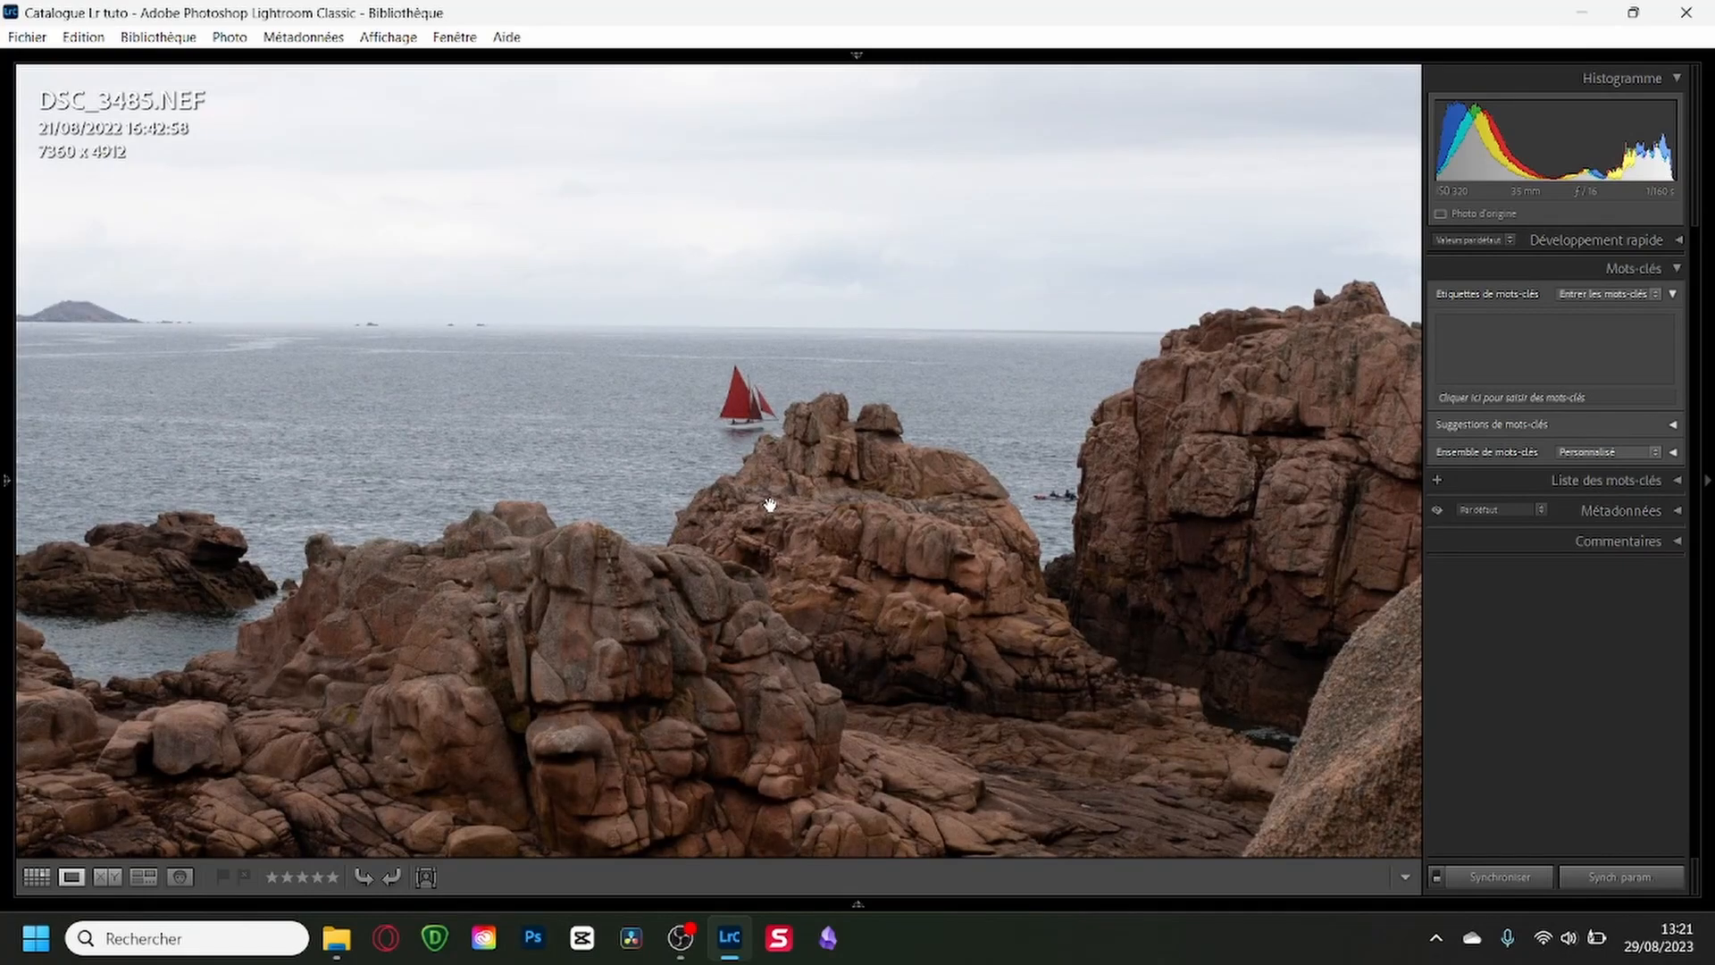
pyautogui.moveTo(628, 538); pyautogui.dragTo(709, 536)
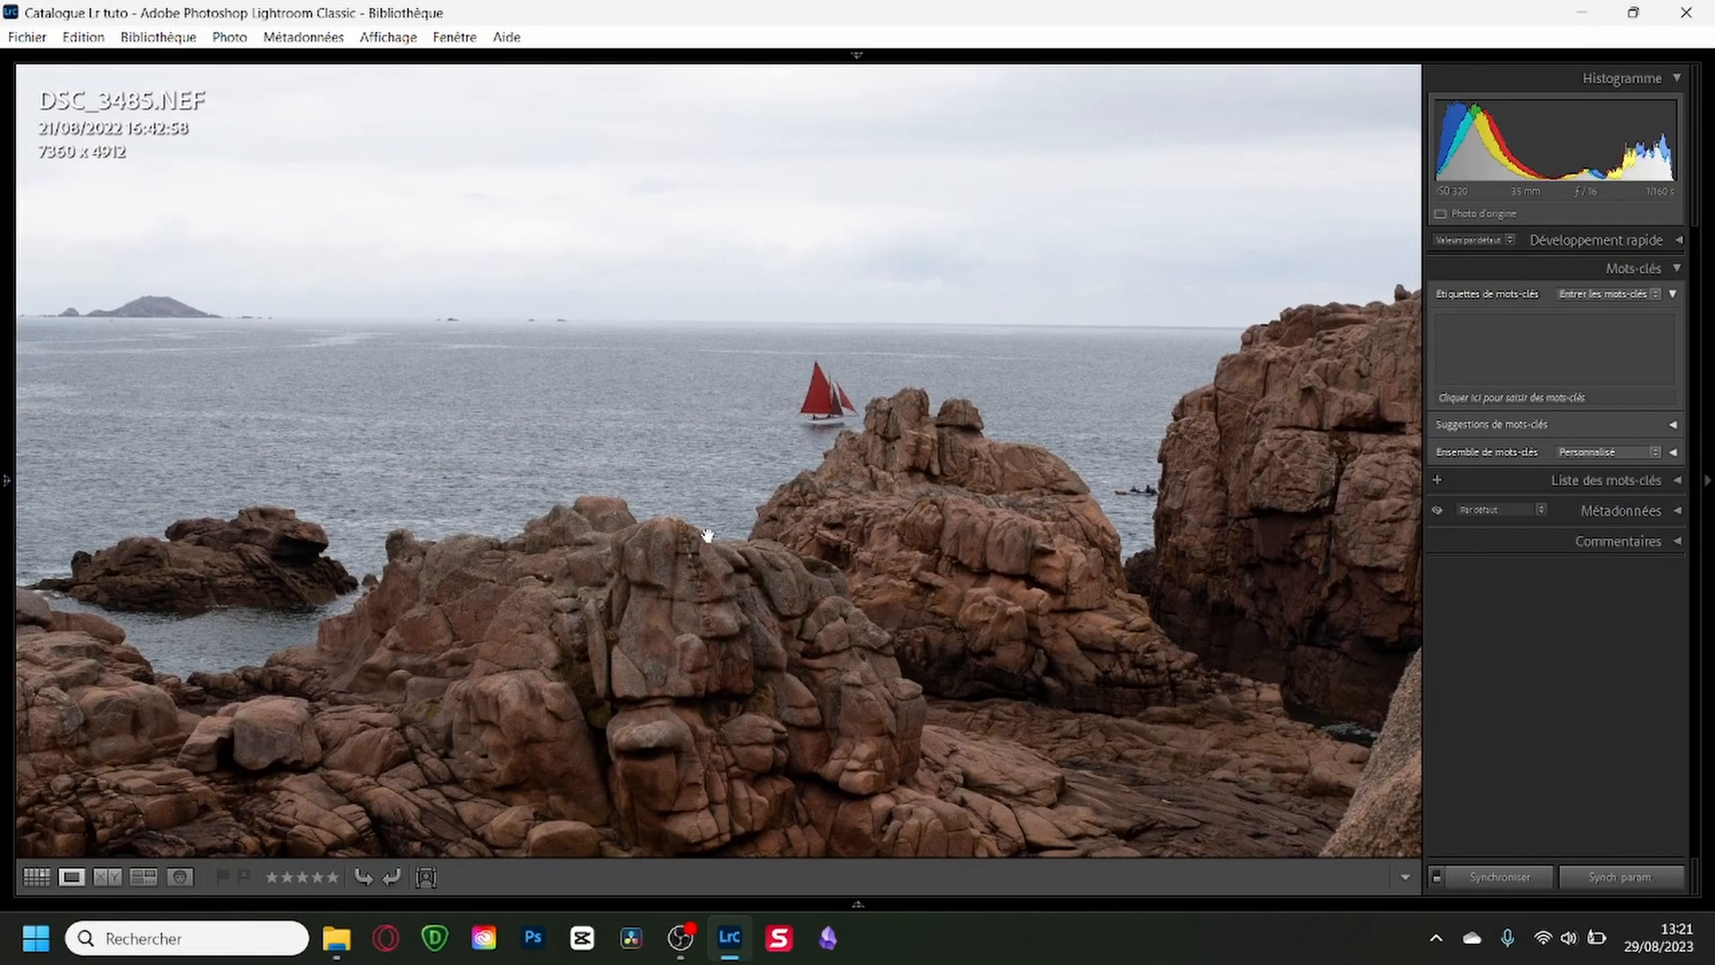
pyautogui.click(840, 537)
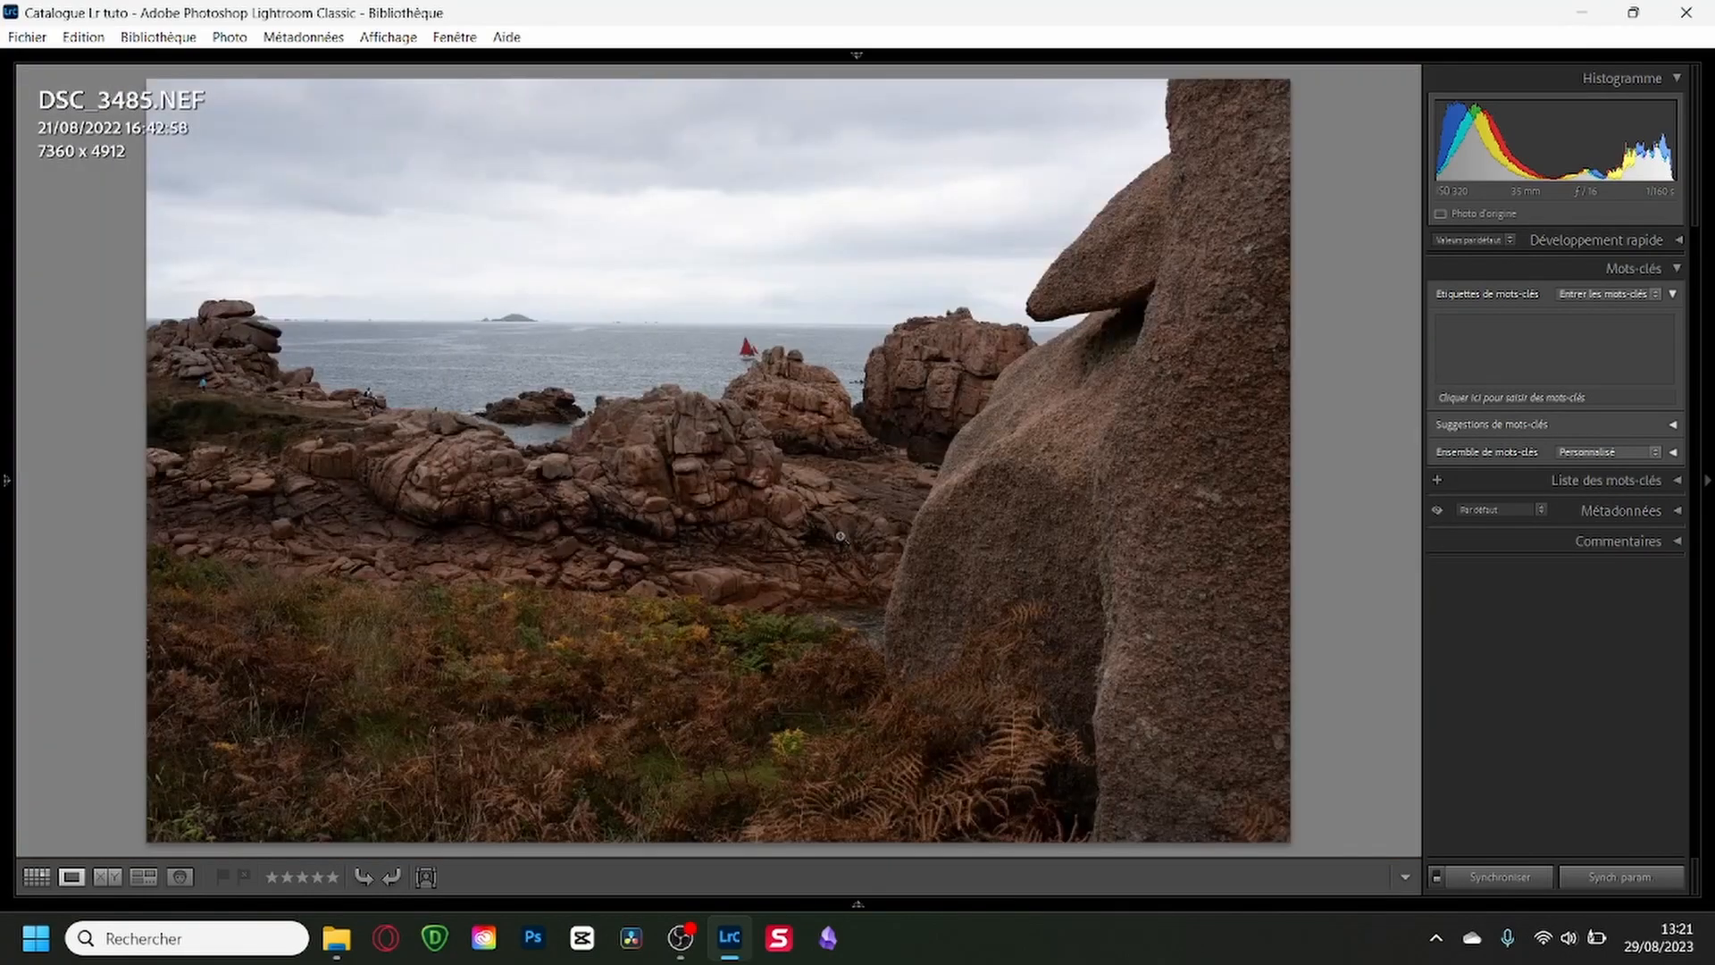
pyautogui.press('Right')
pyautogui.click(813, 366)
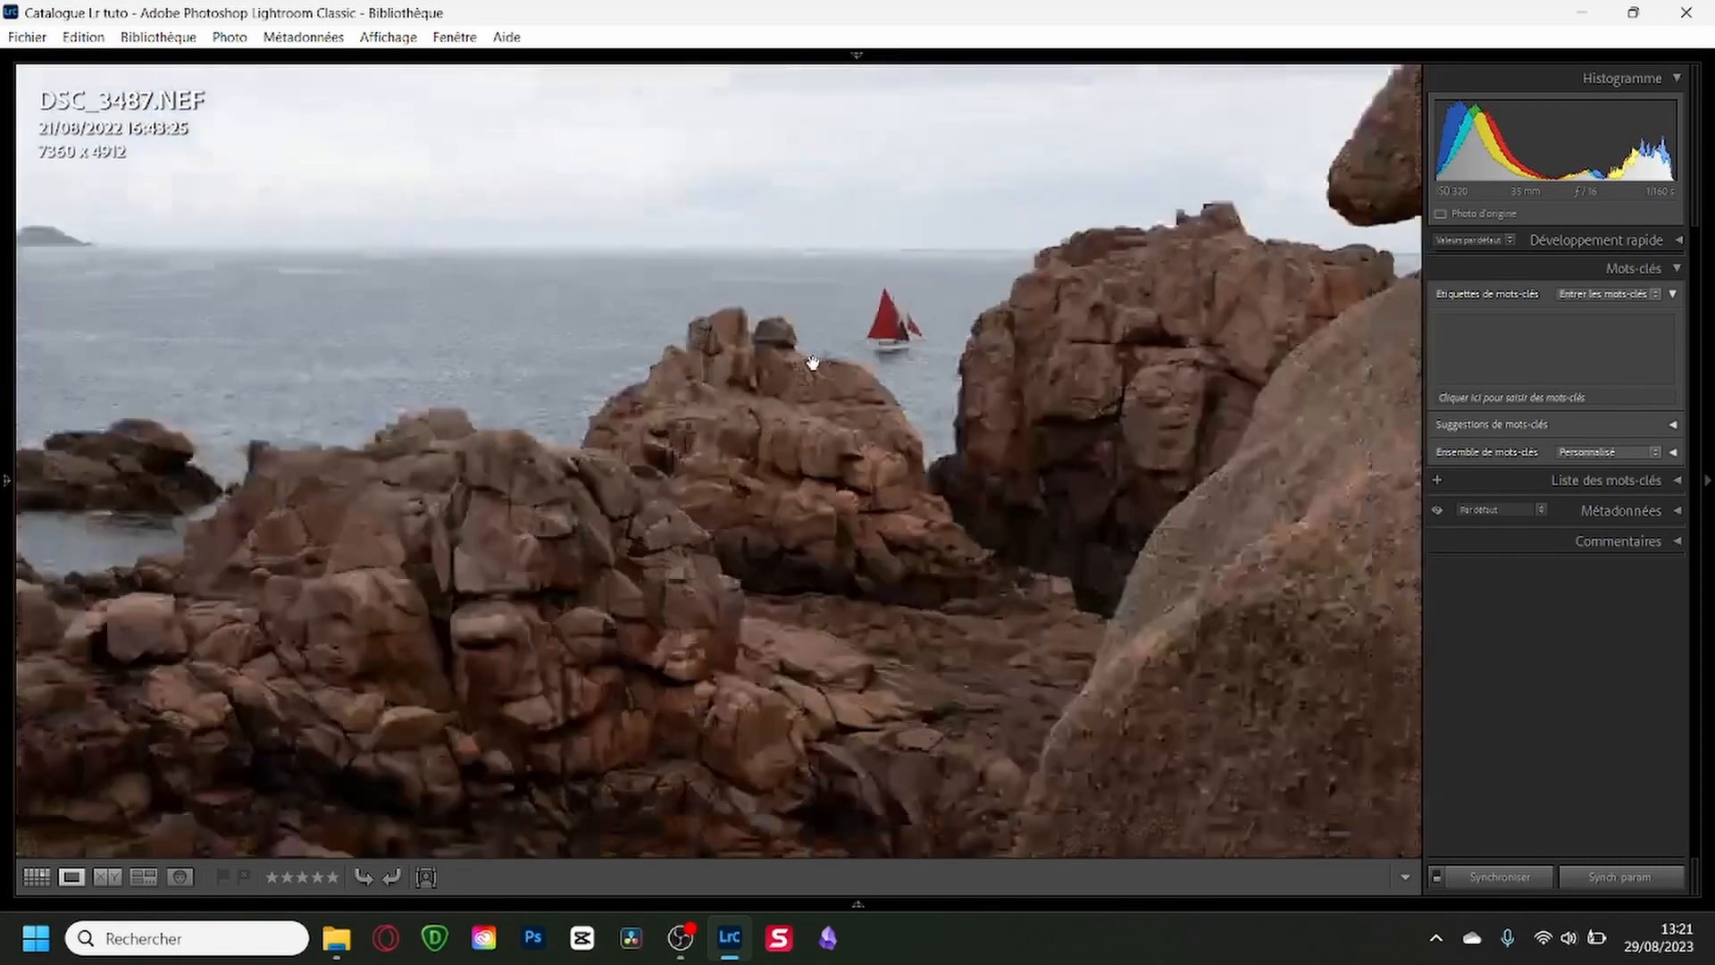
pyautogui.moveTo(739, 444); pyautogui.dragTo(593, 658)
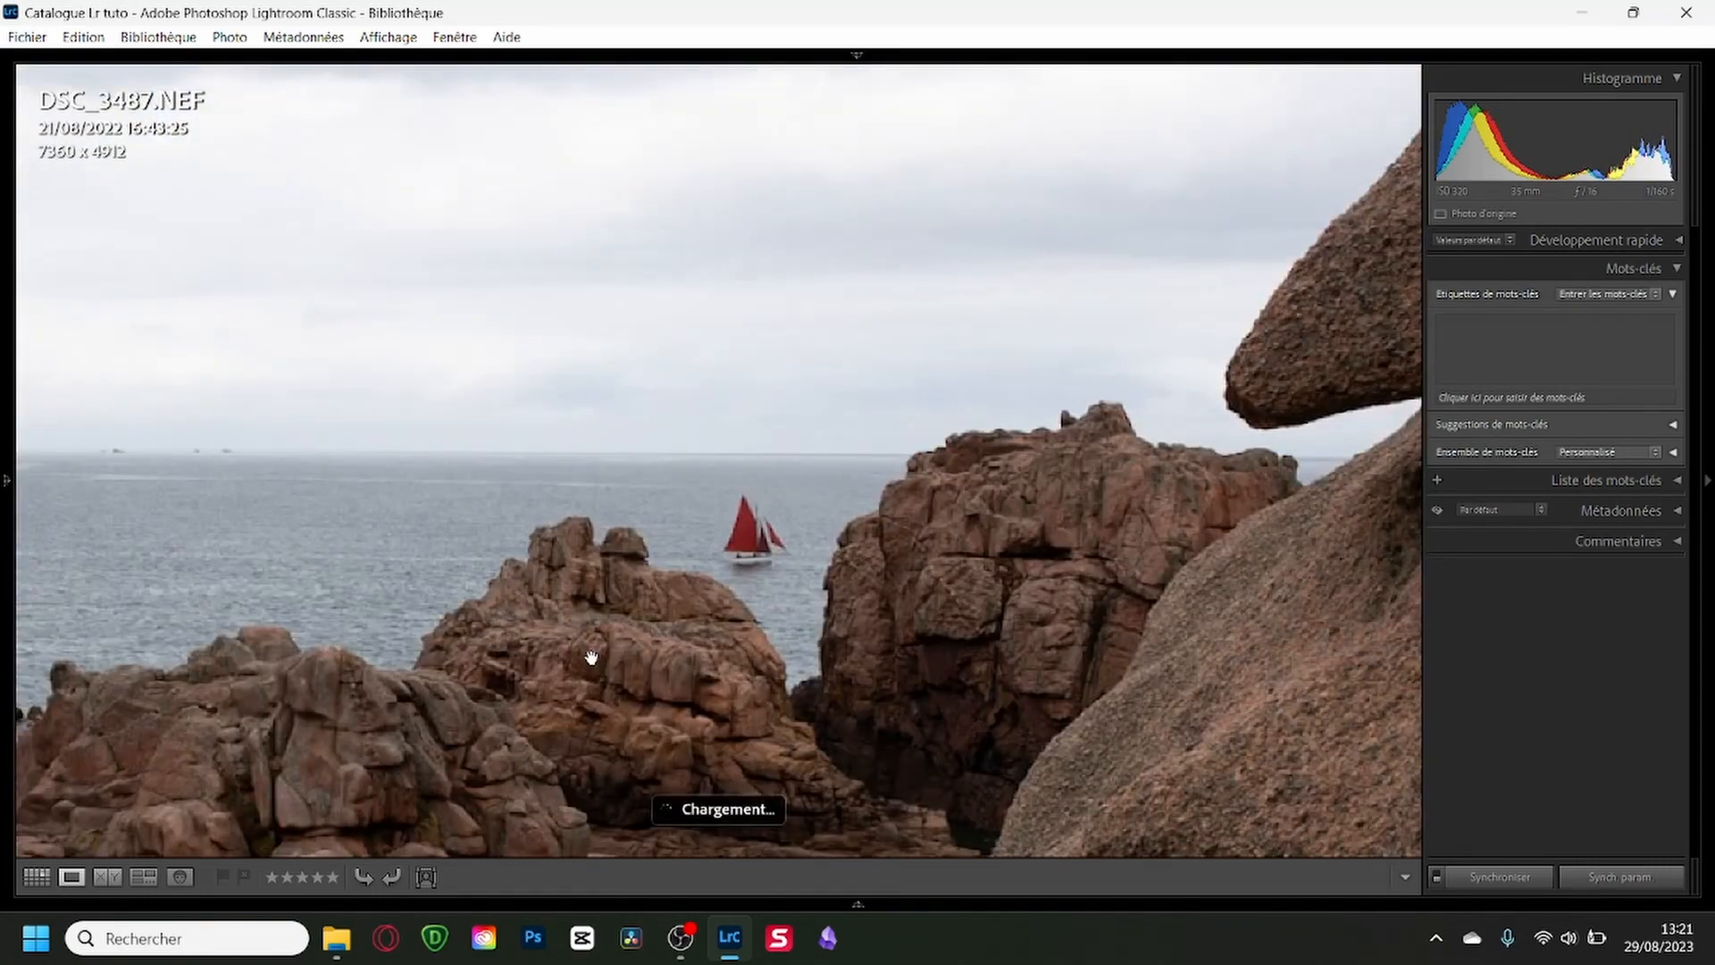
pyautogui.click(592, 658)
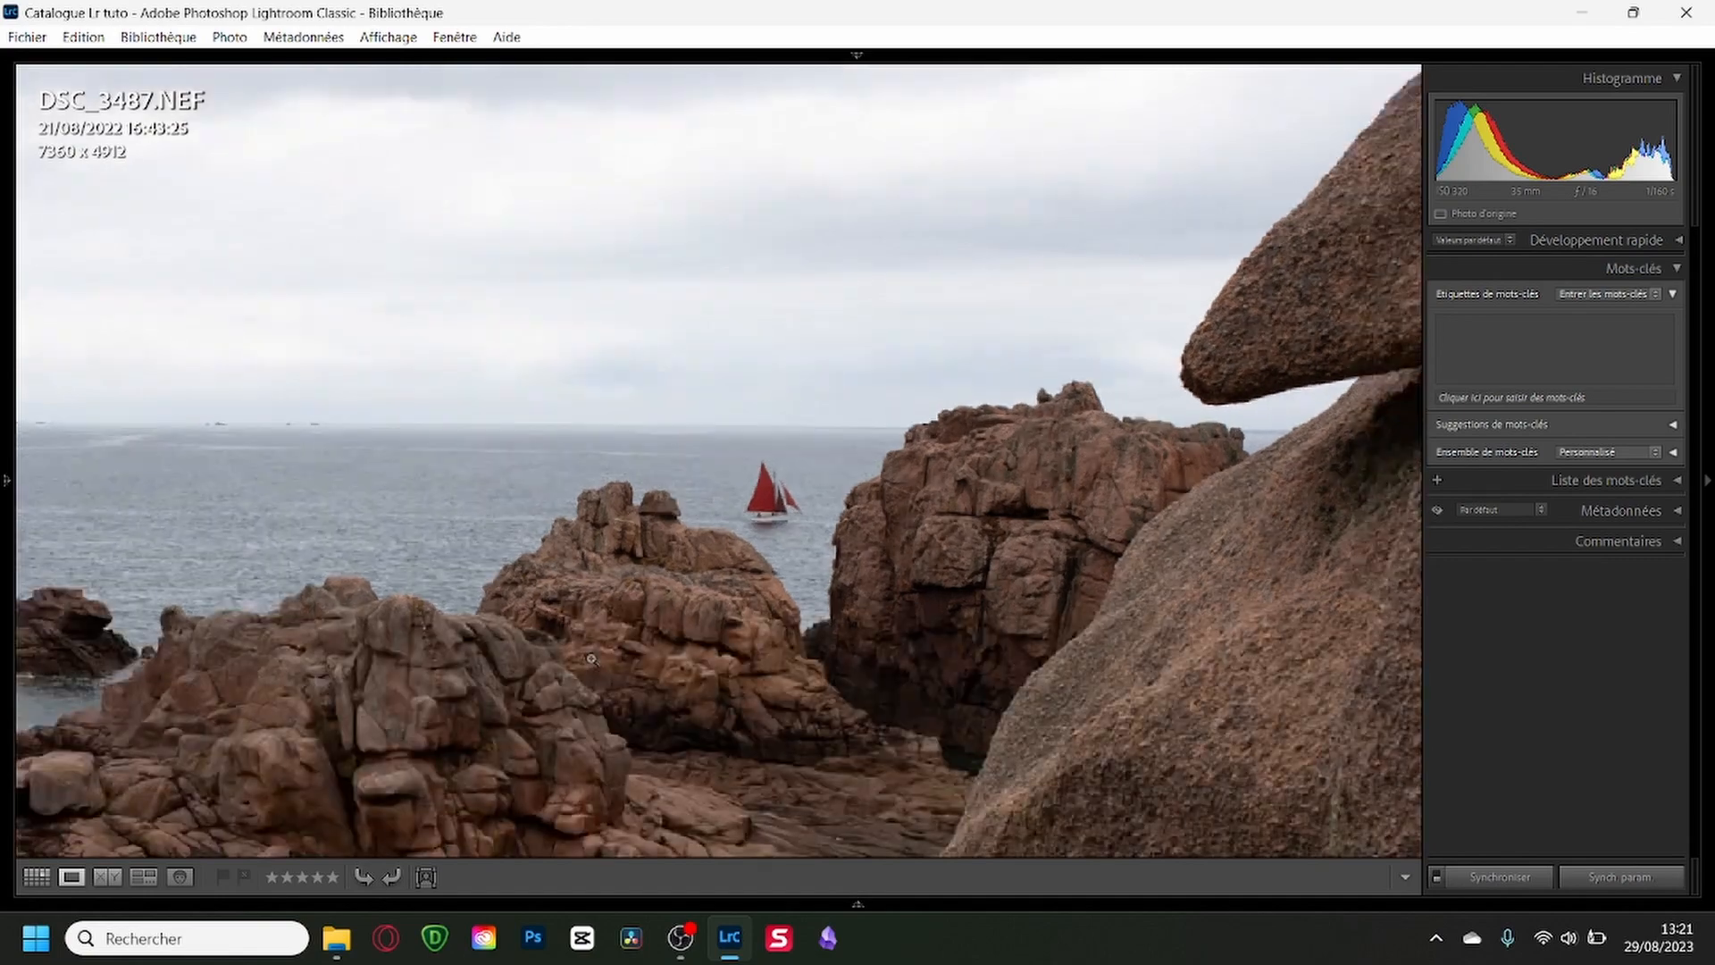
pyautogui.press('g')
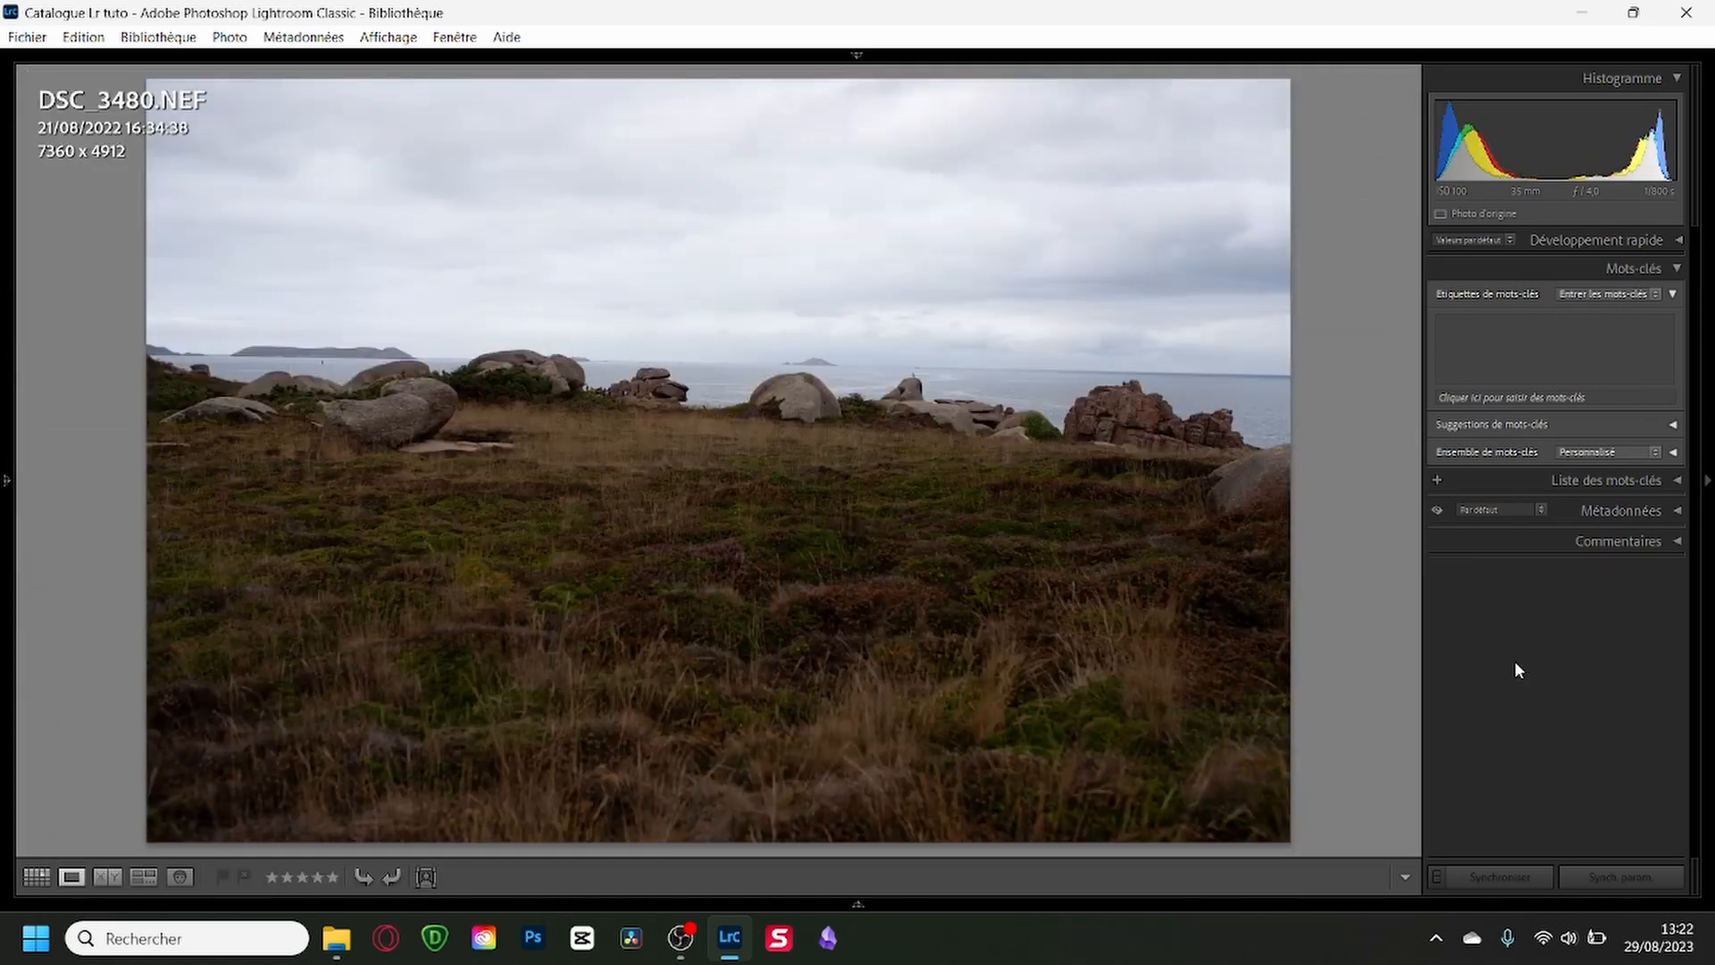
# Go through the photos in Loupe view to the similar sailboat shots and flag the preferred one as a pick.
pyautogui.press('Right')
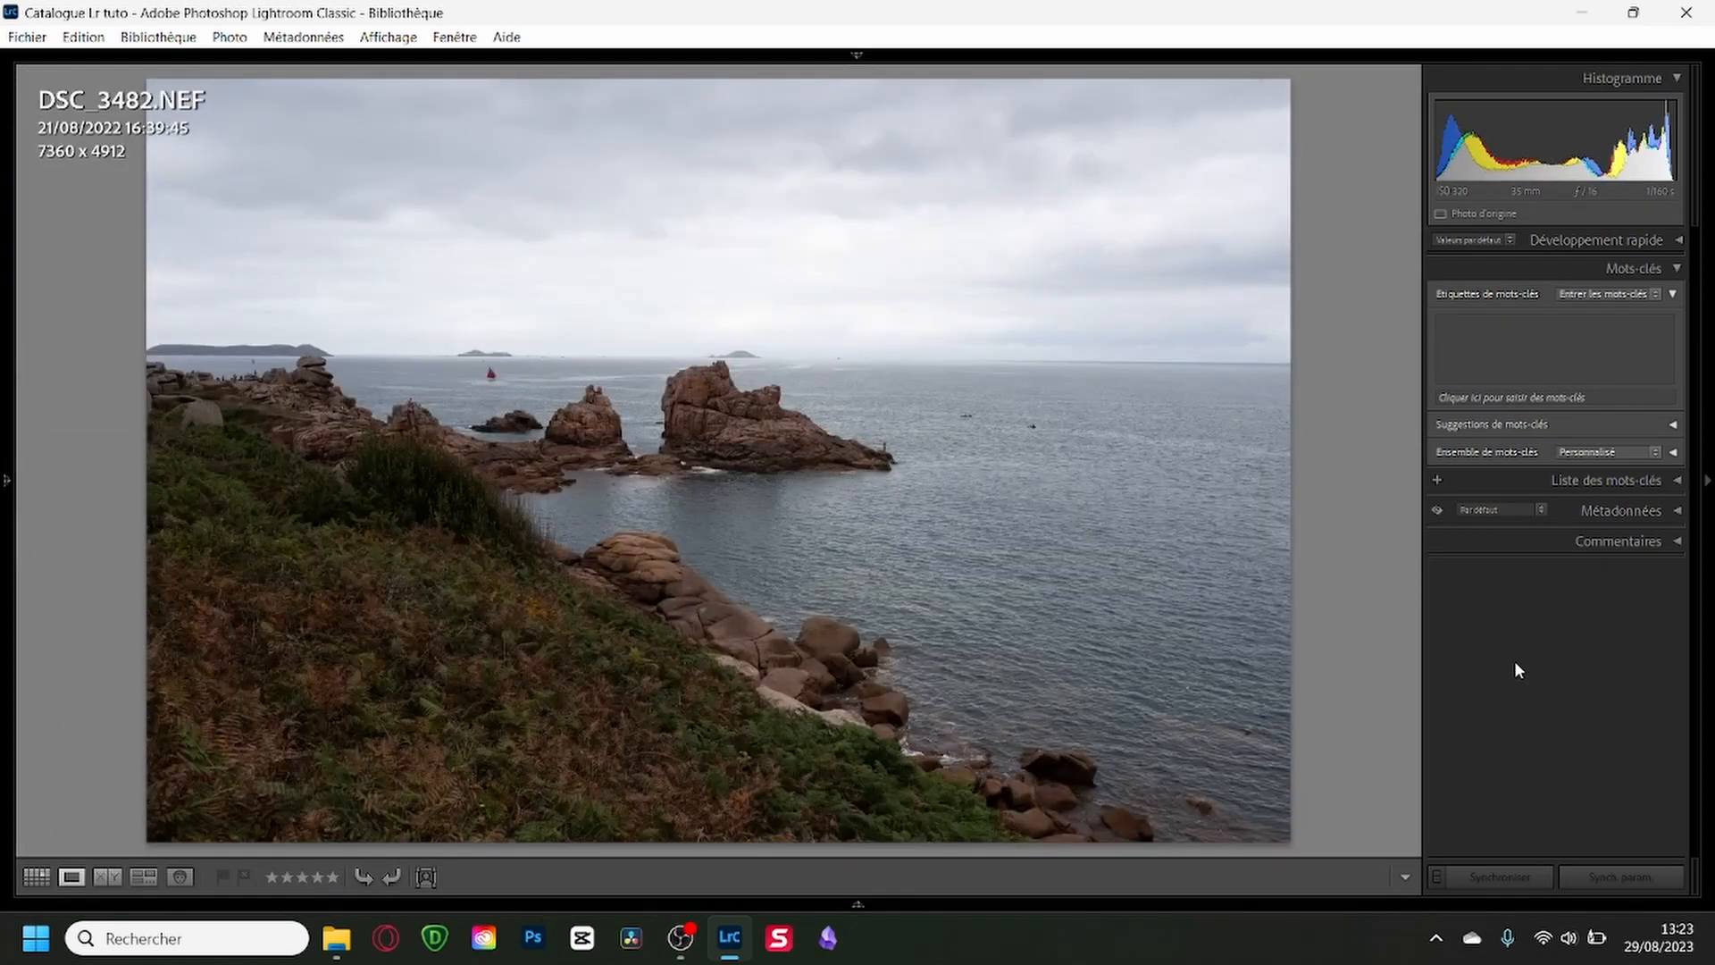
pyautogui.press('Right')
pyautogui.press('Right')
pyautogui.press('Right')
pyautogui.press('Right')
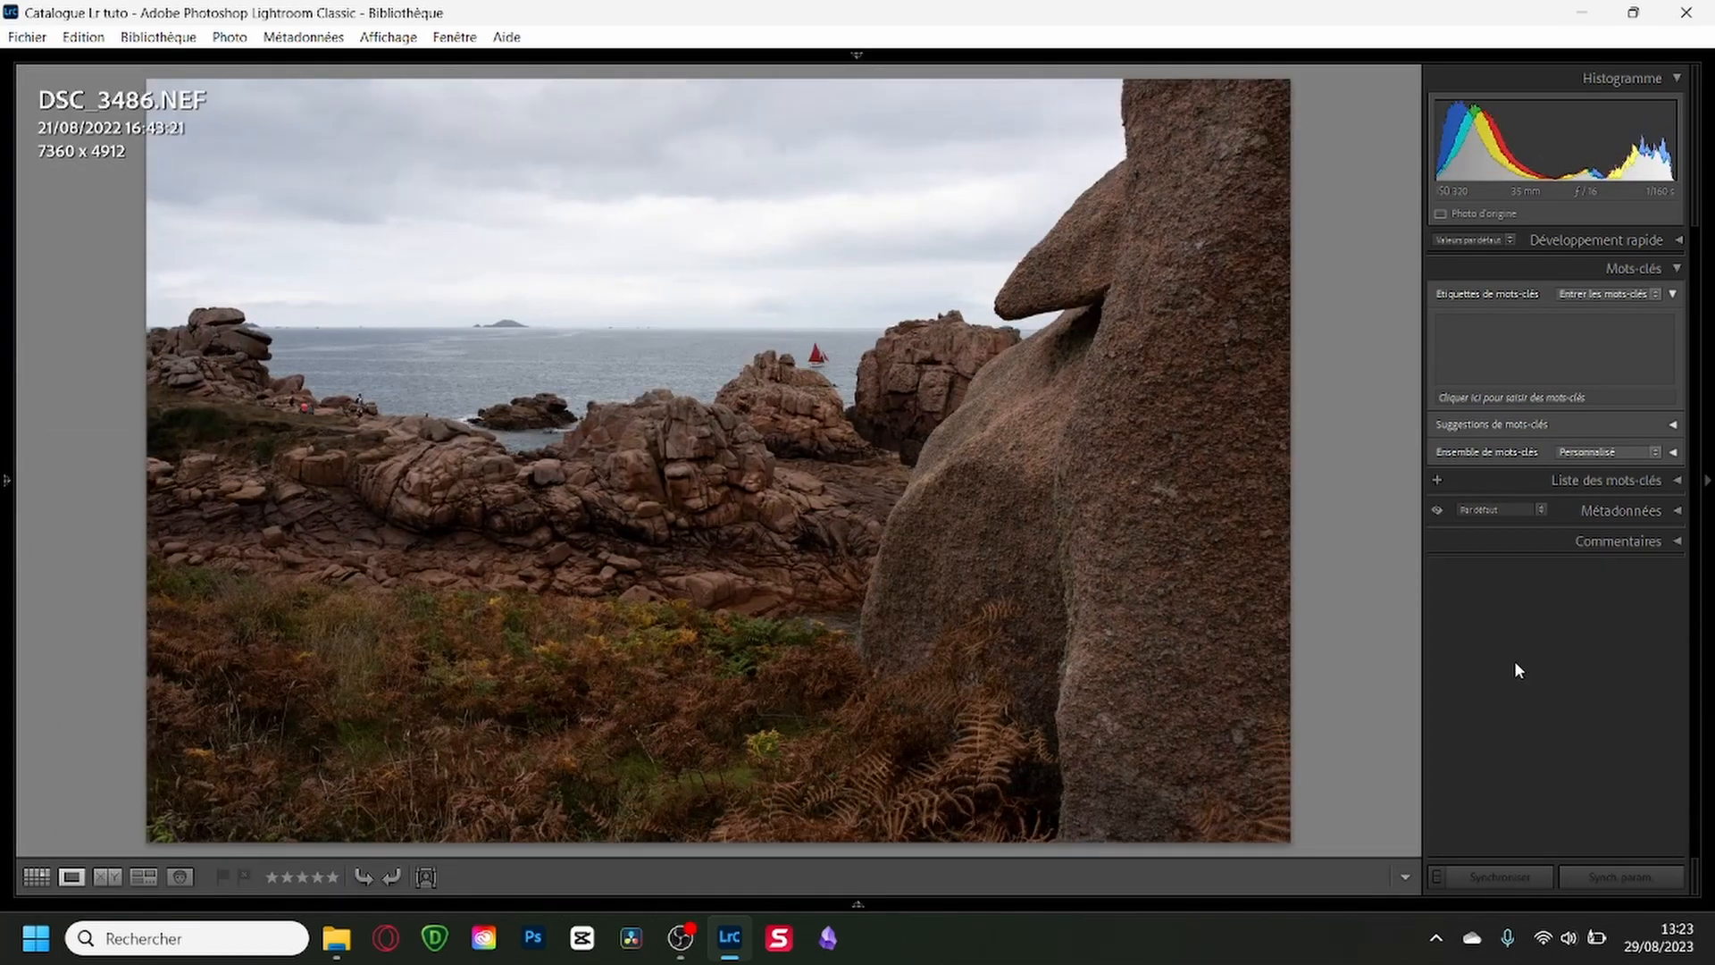
pyautogui.press('Right')
pyautogui.press('p')
# View the photos in Loupe view from DSC_3488 through the heather shot DSC_3490 and lighthouse shot DSC_3500 to DSC_3503.
pyautogui.press('Right')
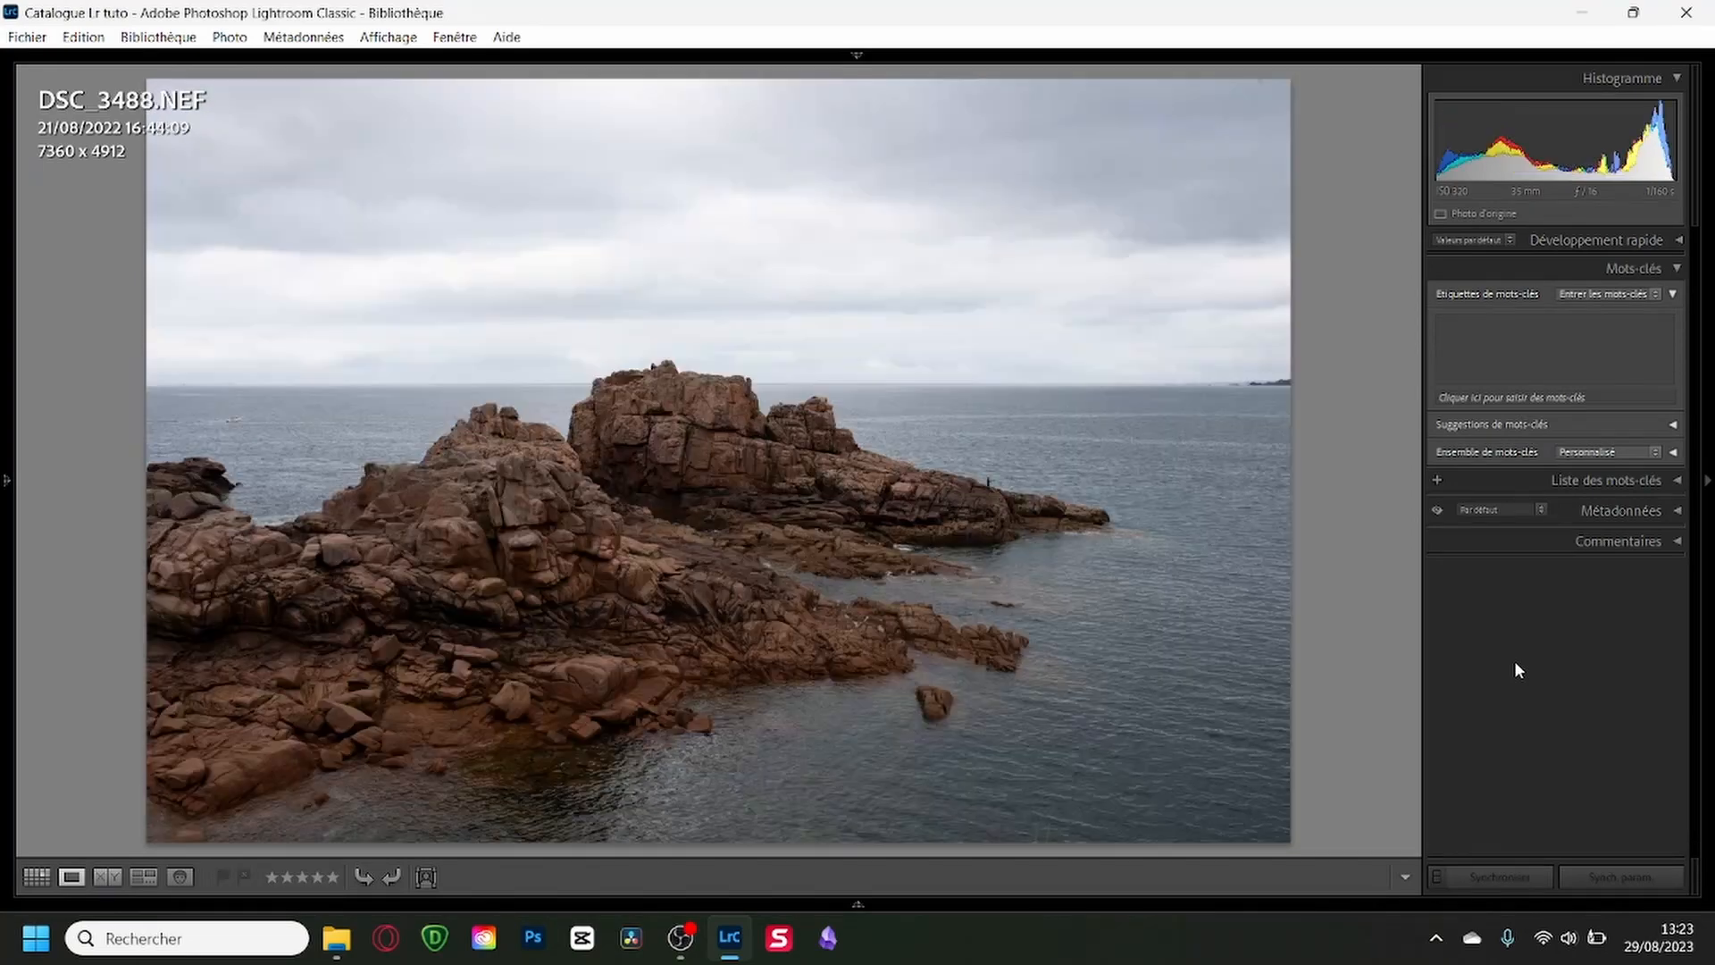
pyautogui.press('Right')
pyautogui.press('Right')
pyautogui.press('Left')
pyautogui.press('Right')
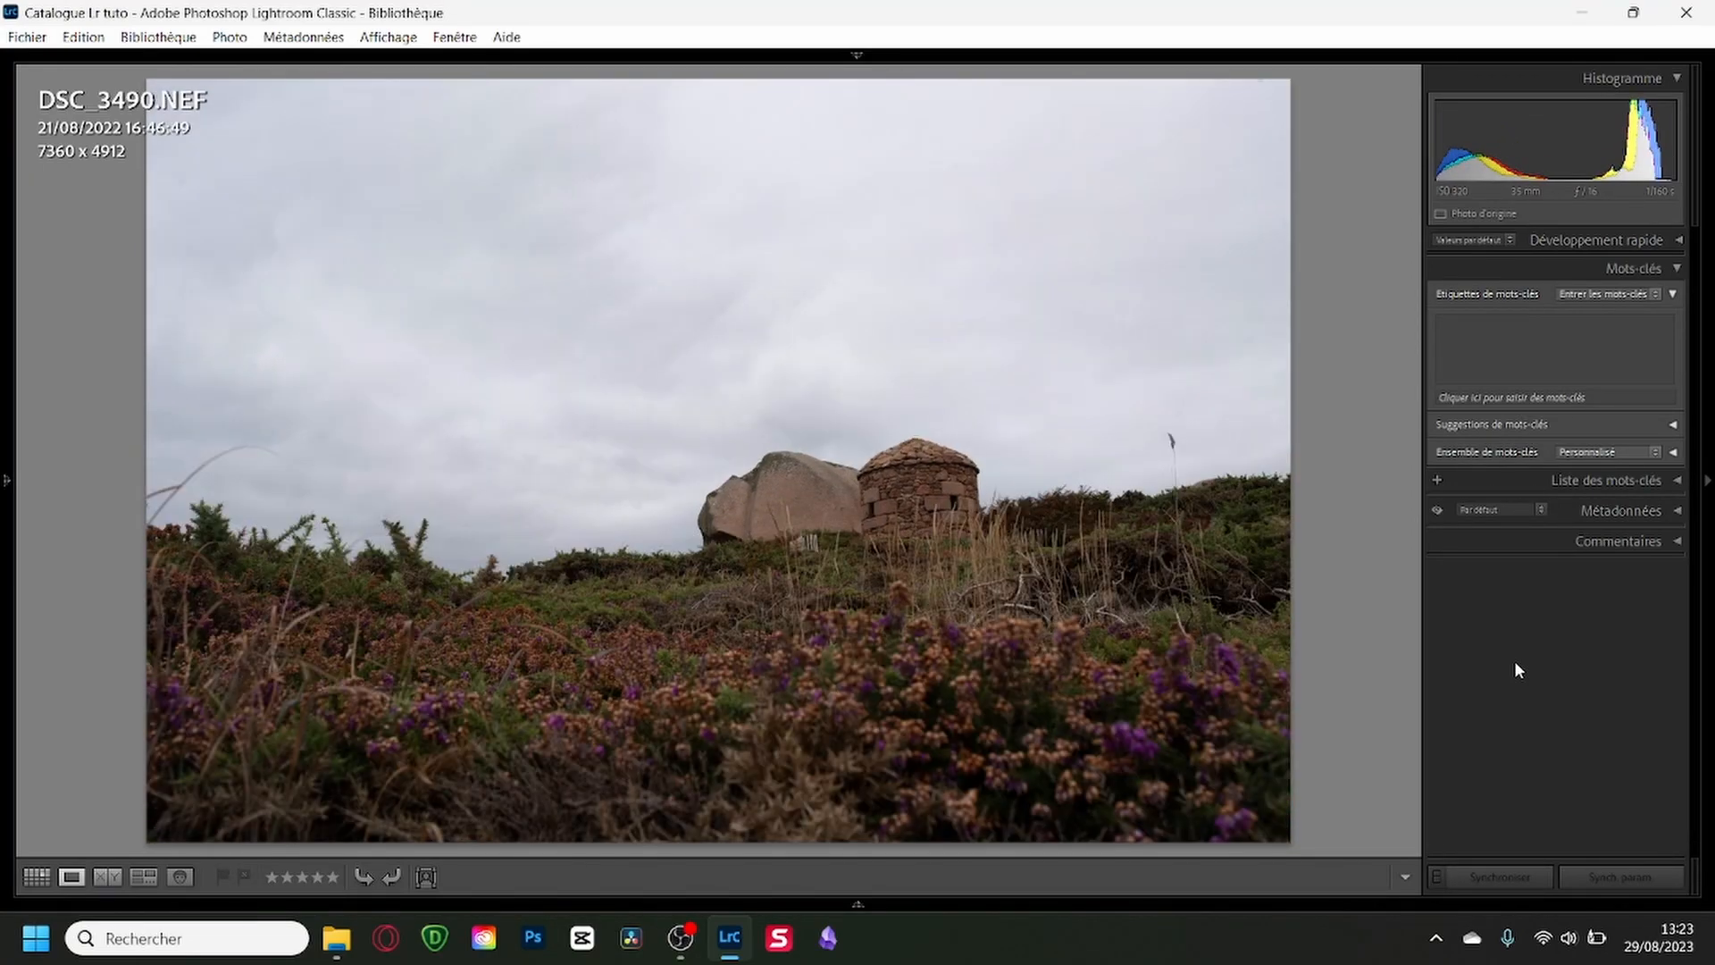
pyautogui.press('Right')
pyautogui.press('Right')
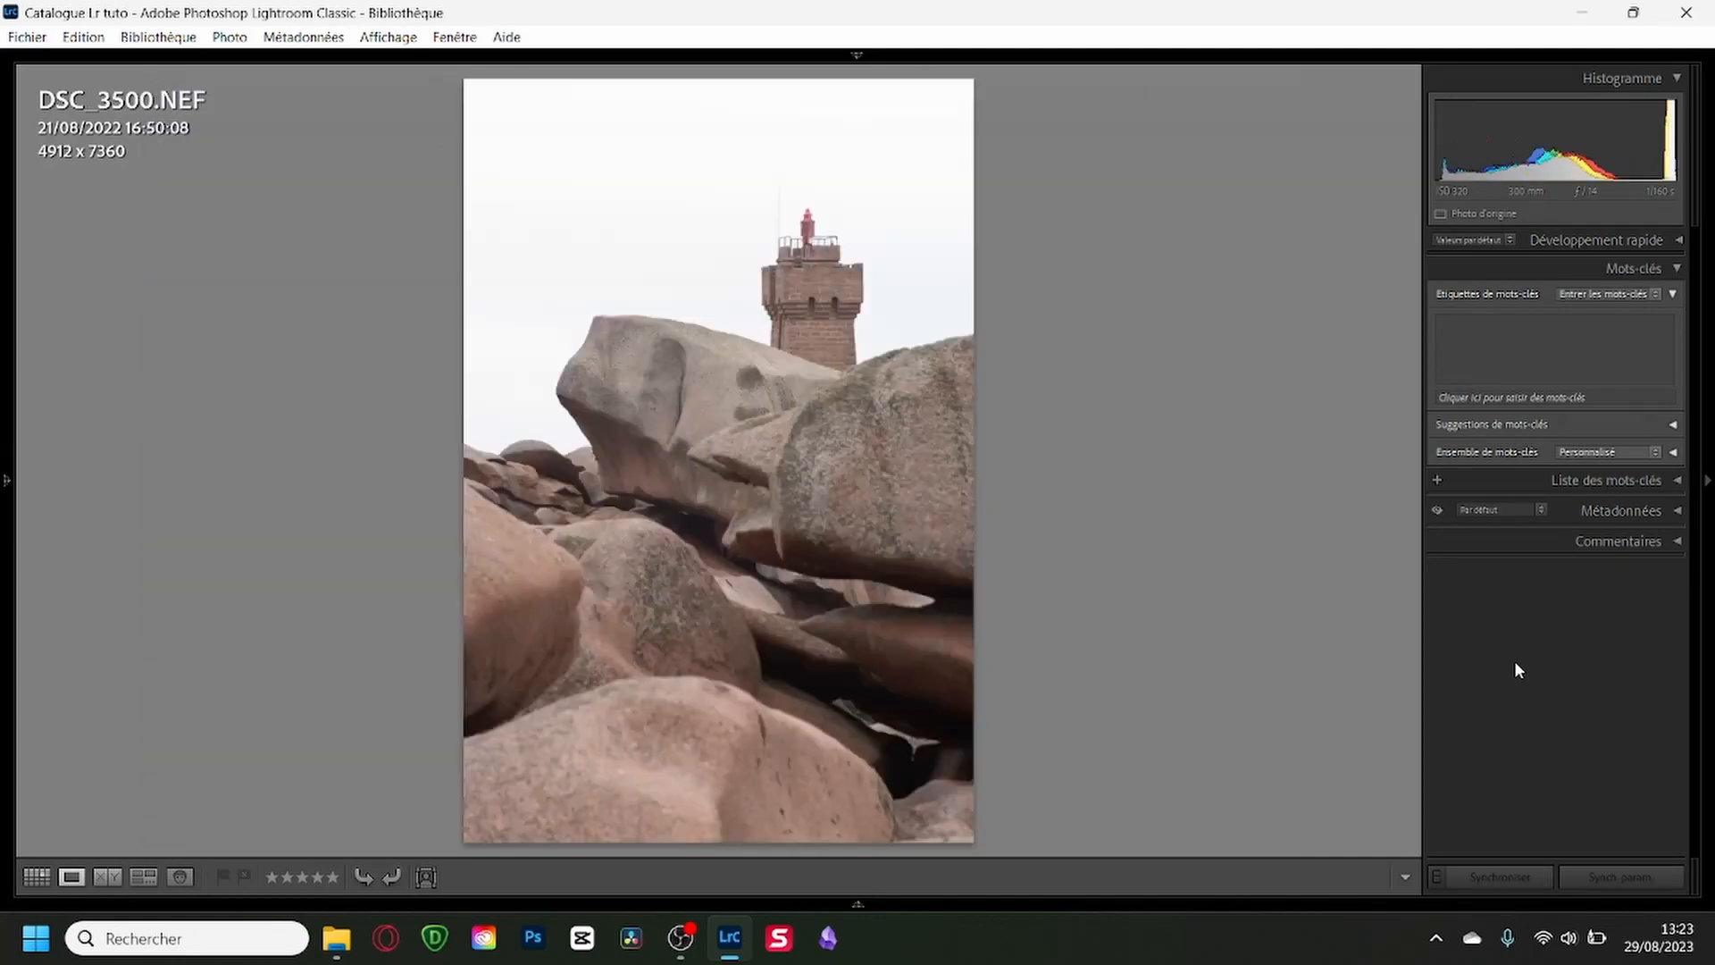
pyautogui.press('Right')
pyautogui.press('Right')
pyautogui.press('Right')
pyautogui.press('Right')
pyautogui.press('Right')
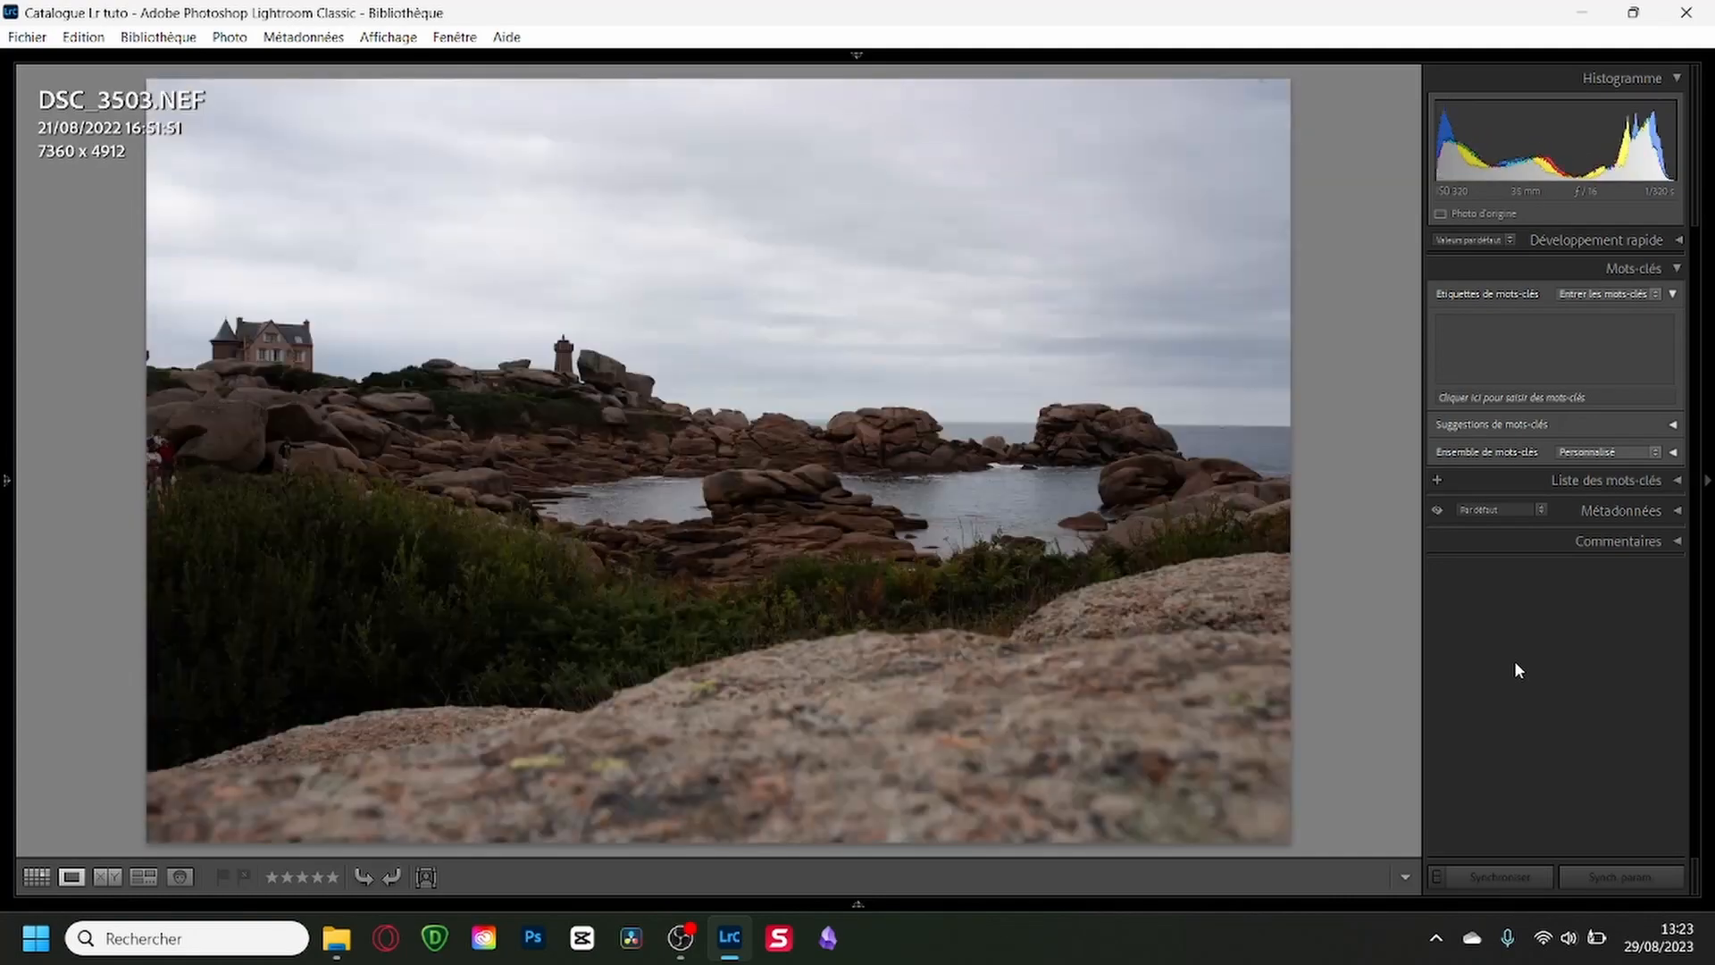
# Review the stone jetty shots DSC_3506 and DSC_3507 and the photos after them, flagging DSC_3507 and another keeper as picks.
pyautogui.press('Right')
pyautogui.press('Right')
pyautogui.press('Right')
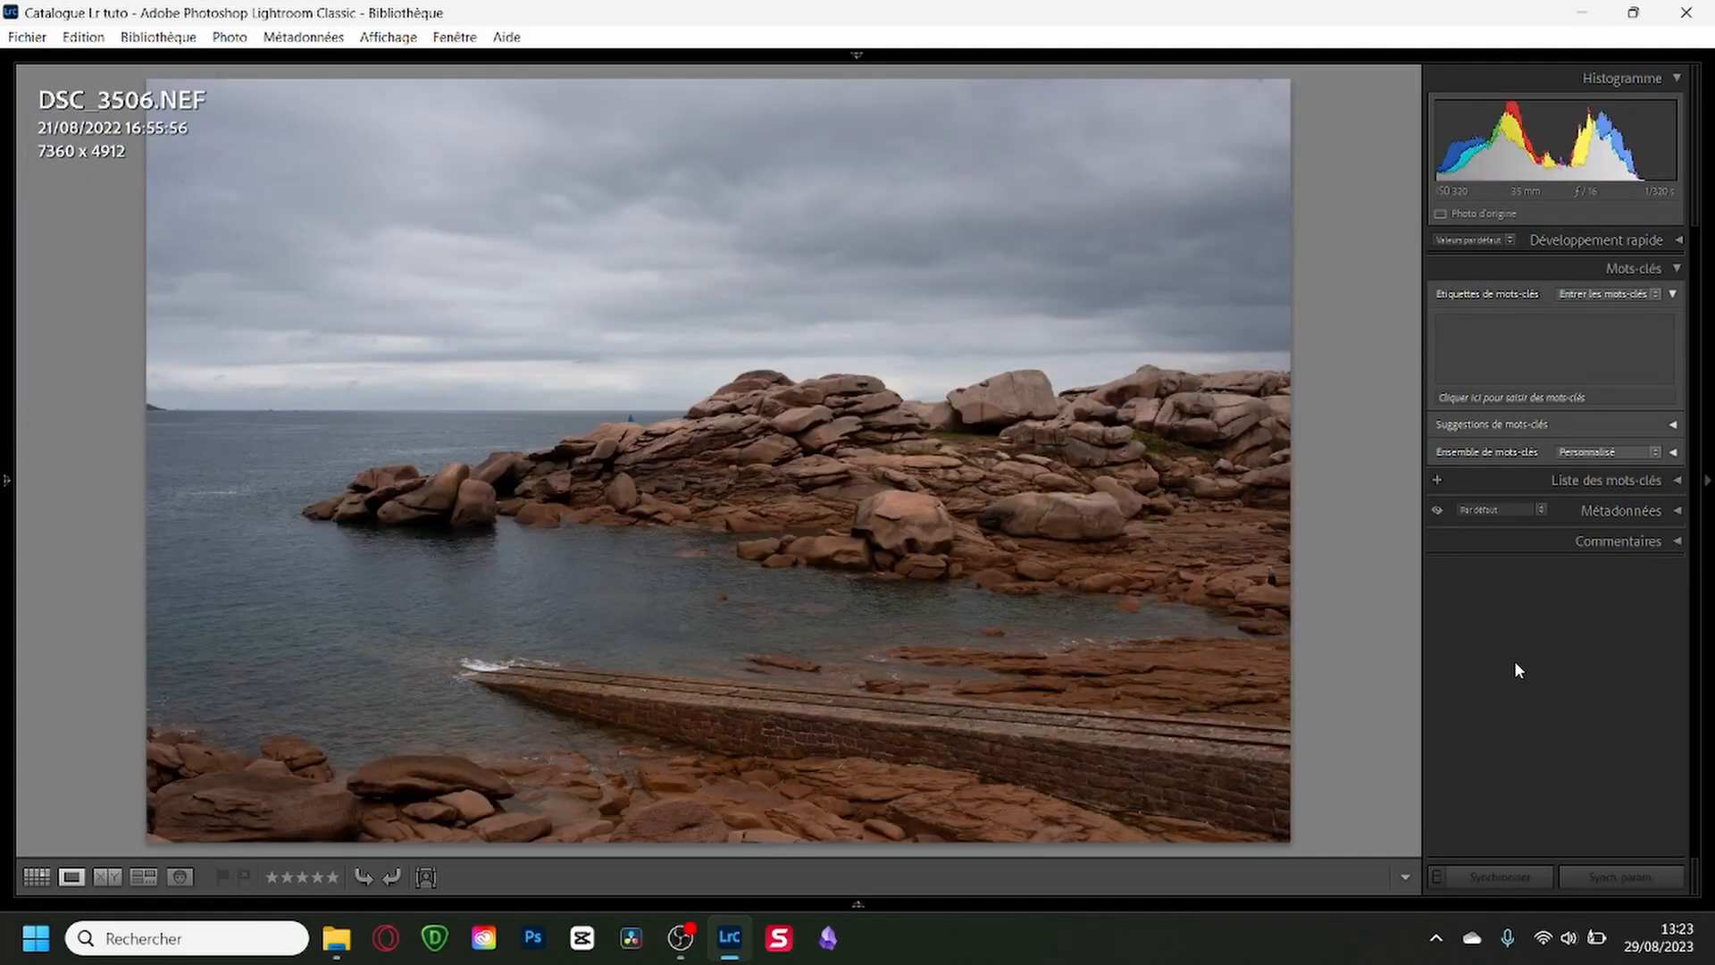
pyautogui.press('Right')
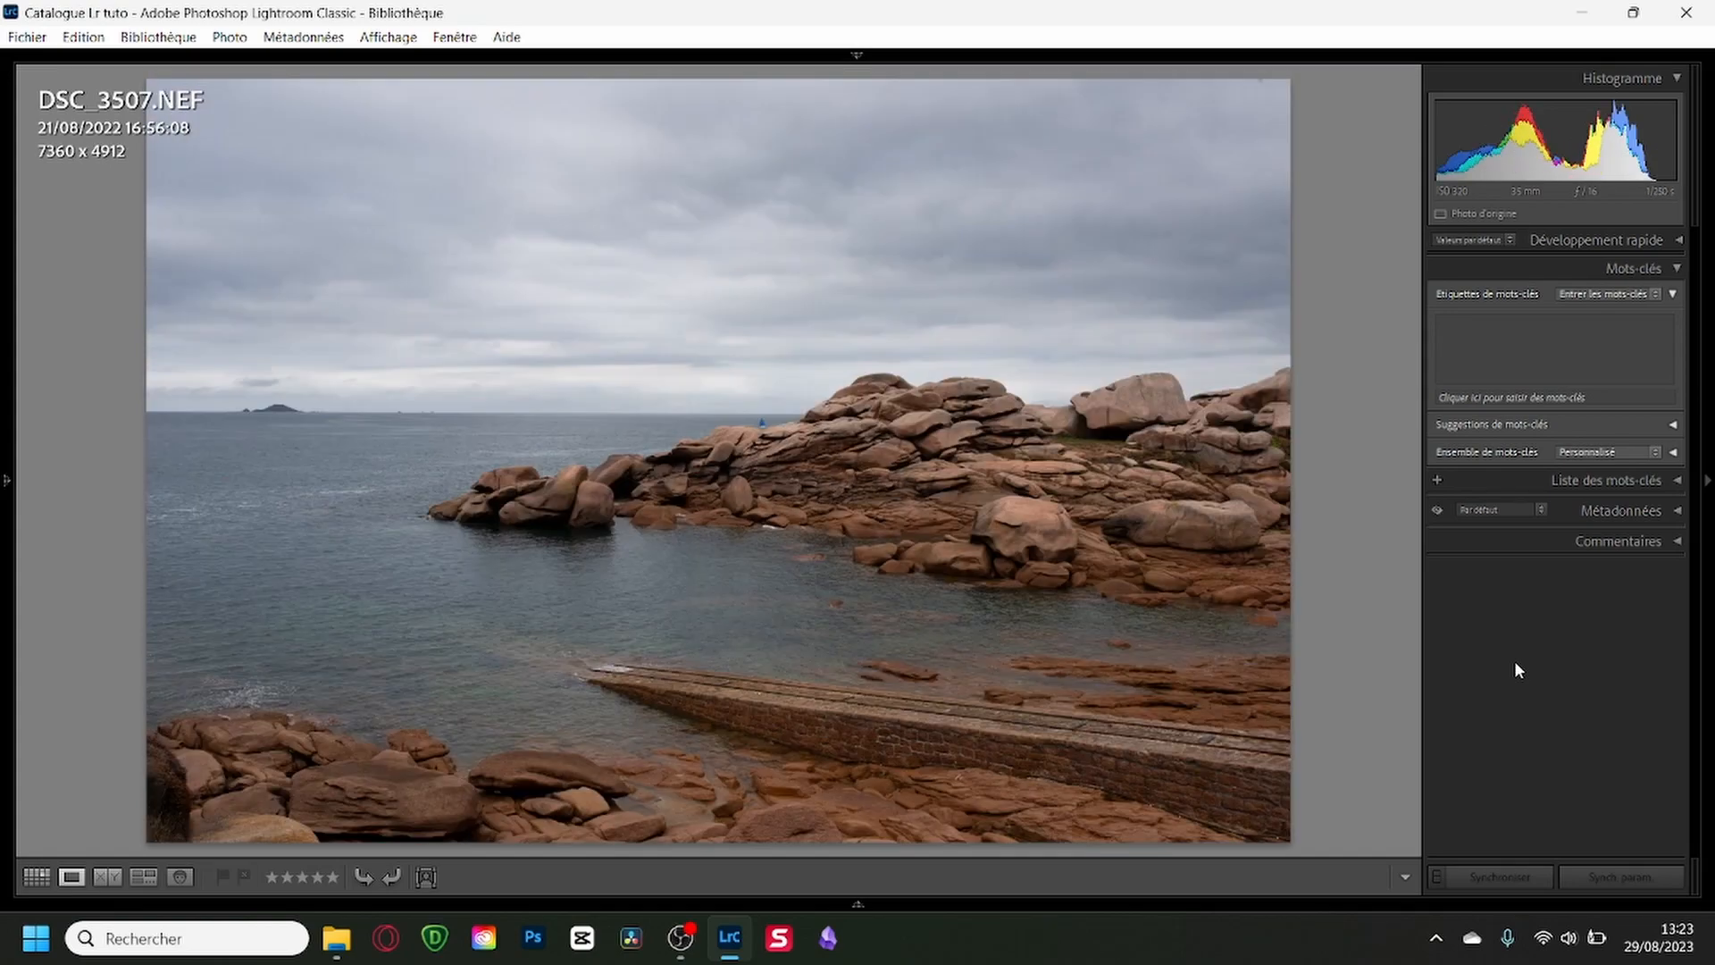
pyautogui.press('p')
# Review the chapel shots around DSC_3510 and DSC_3511, going back to compare them, and flag the best ones as picks.
pyautogui.press('Right')
pyautogui.press('Right')
pyautogui.press('p')
pyautogui.press('Right')
pyautogui.press('Right')
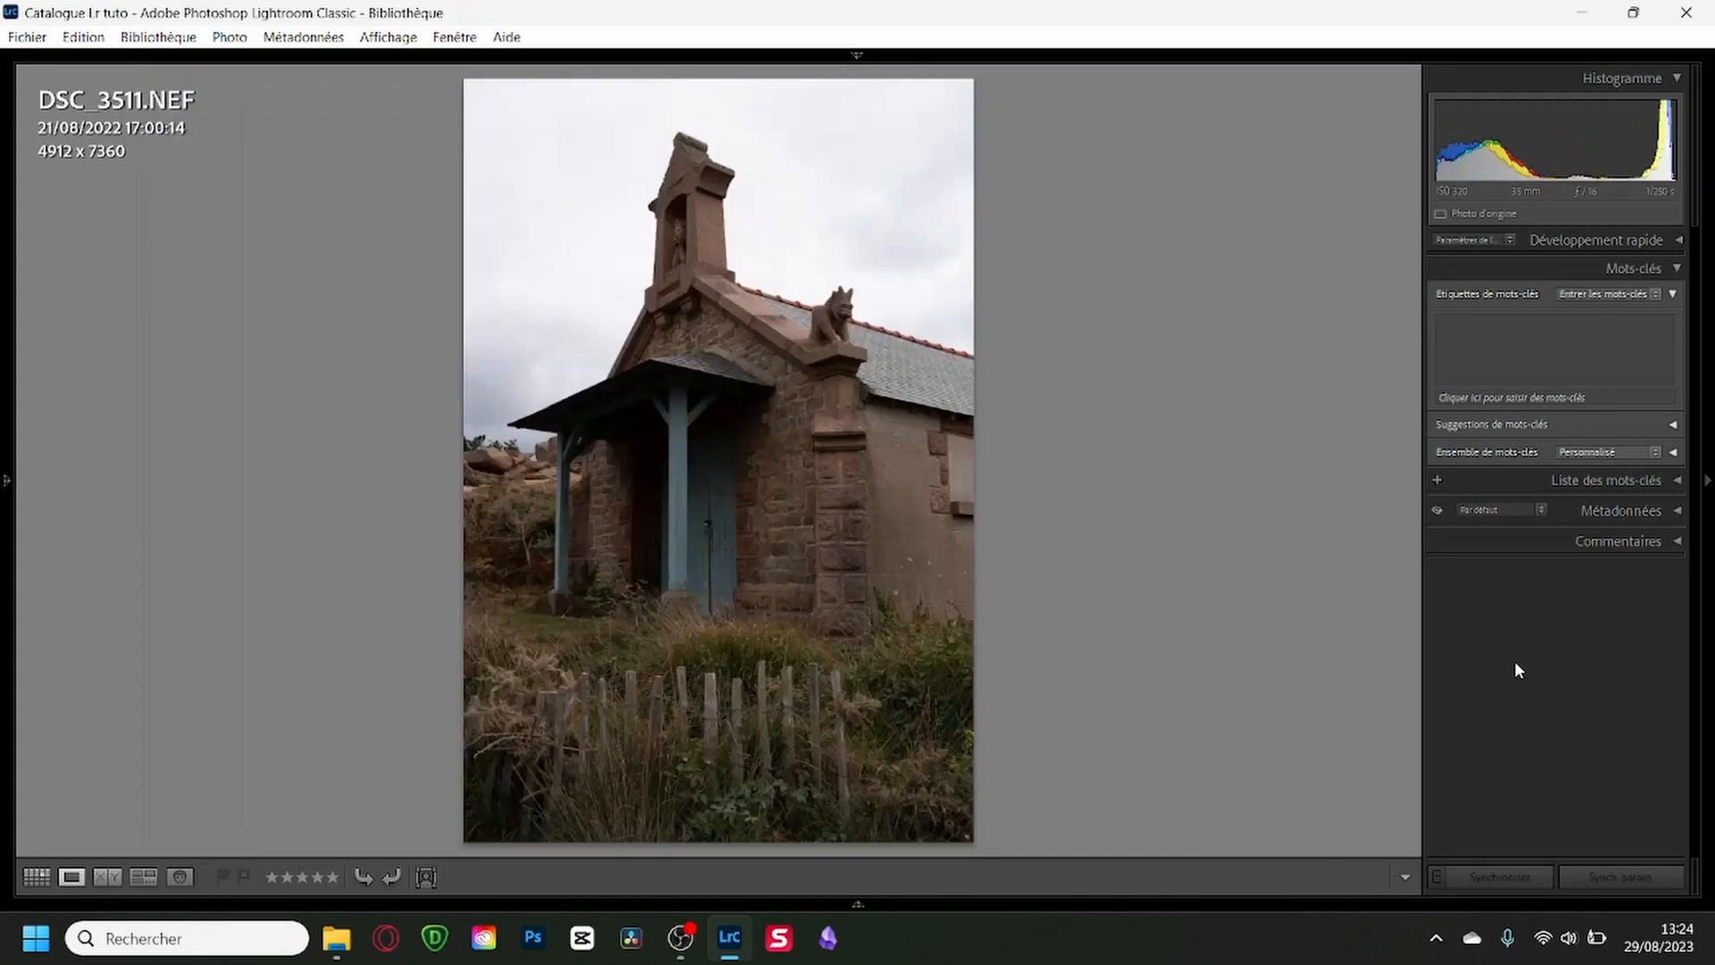
pyautogui.press('Right')
pyautogui.press('p')
pyautogui.press('Left')
pyautogui.press('Left')
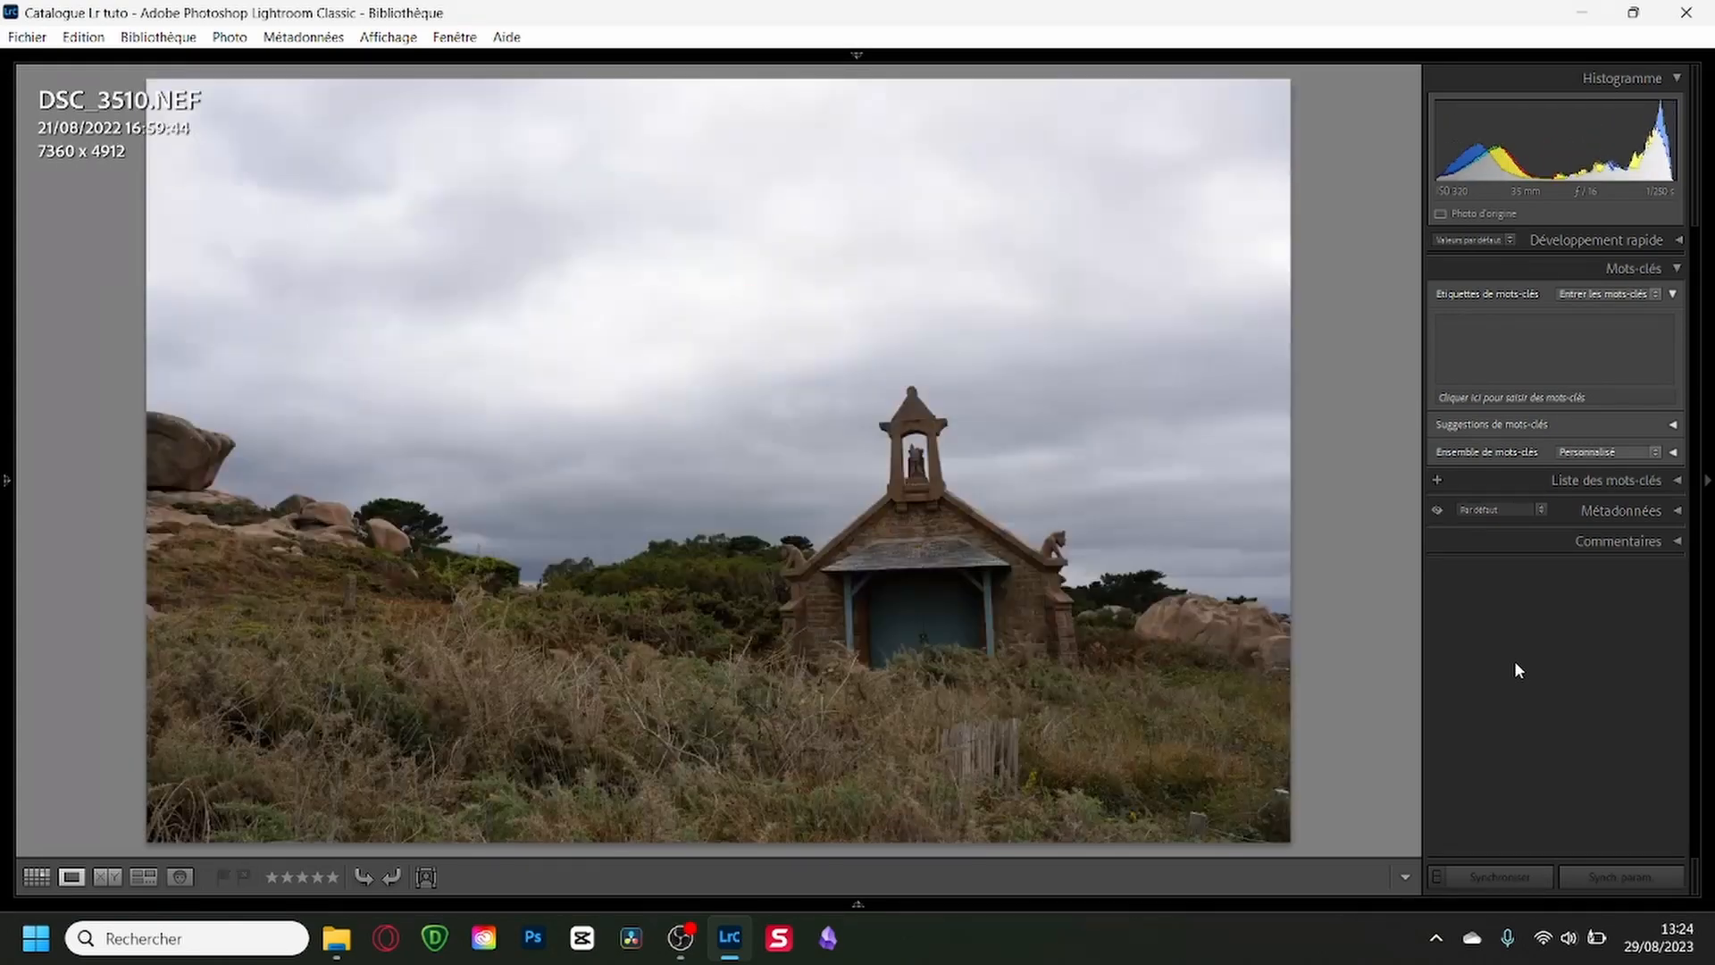
pyautogui.press('p')
# Advance past the shoreline photo DSC_3513 to the lighthouse shots and flag DSC_3517 as a pick.
pyautogui.press('Right')
pyautogui.press('Right')
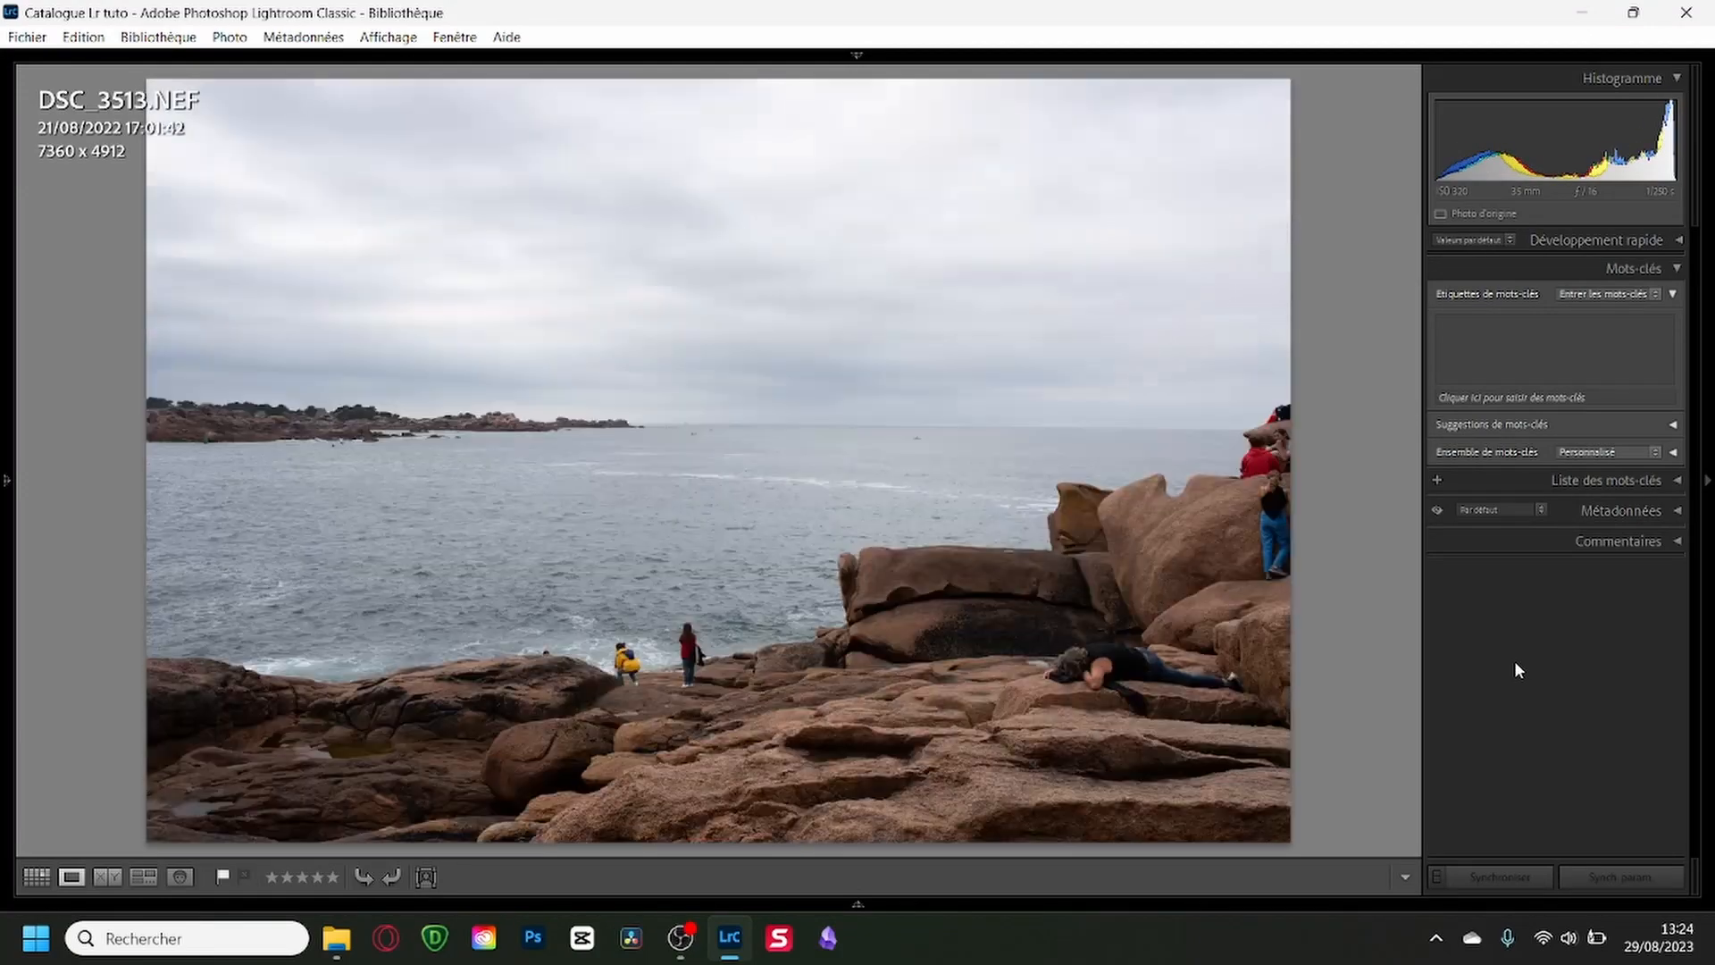
pyautogui.press('Right')
pyautogui.press('Right')
# Examine the boulder shot DSC_3520 and its neighbouring photos back and forth, continuing up to DSC_3523.
pyautogui.press('Right')
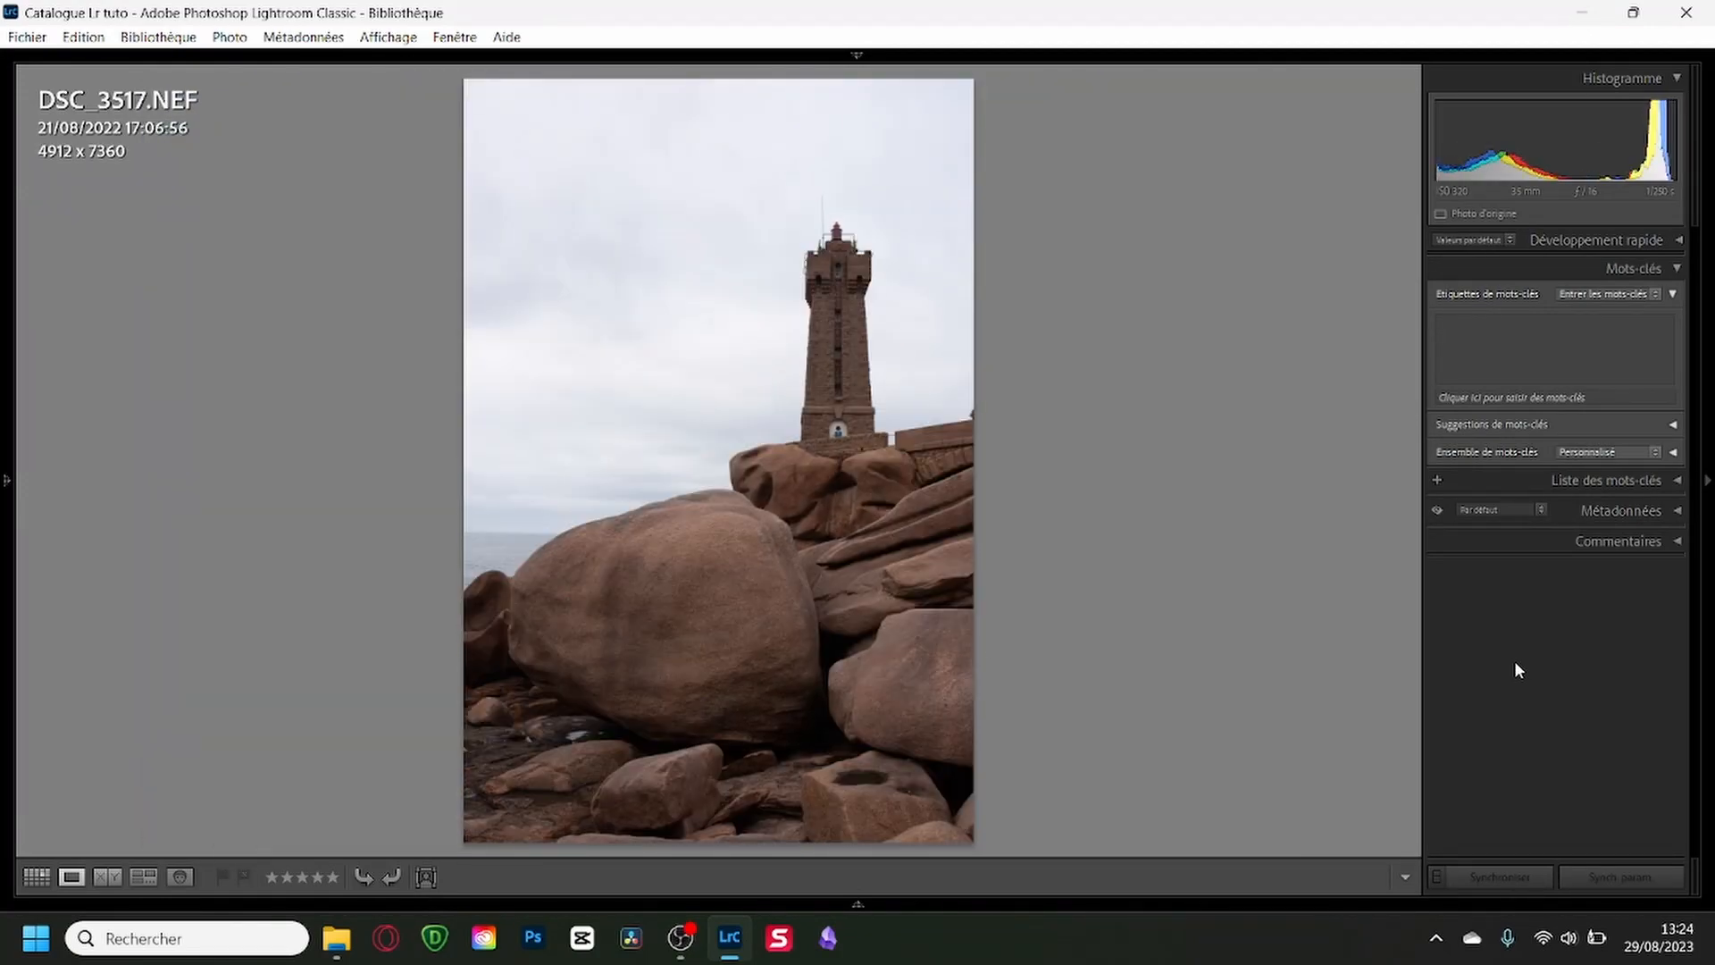
pyautogui.press('p')
pyautogui.press('Right')
pyautogui.press('Right')
pyautogui.press('Right')
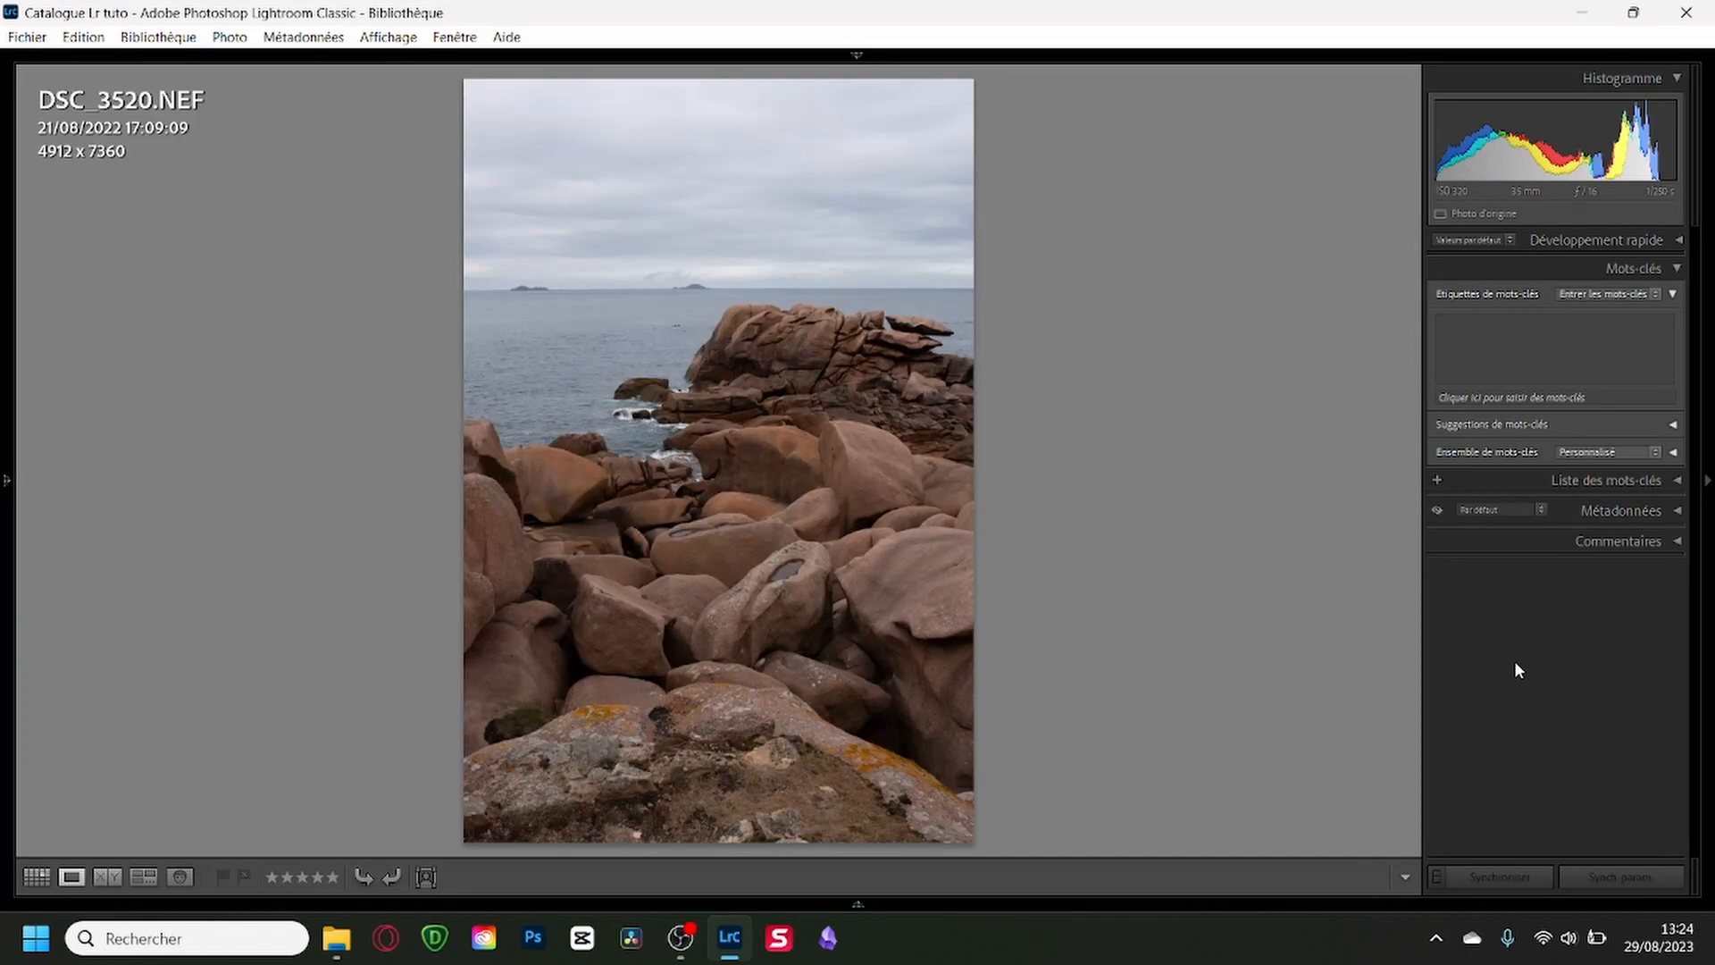
pyautogui.press('Right')
pyautogui.press('Right')
pyautogui.press('Left')
pyautogui.press('Left')
pyautogui.press('Right')
pyautogui.press('Right')
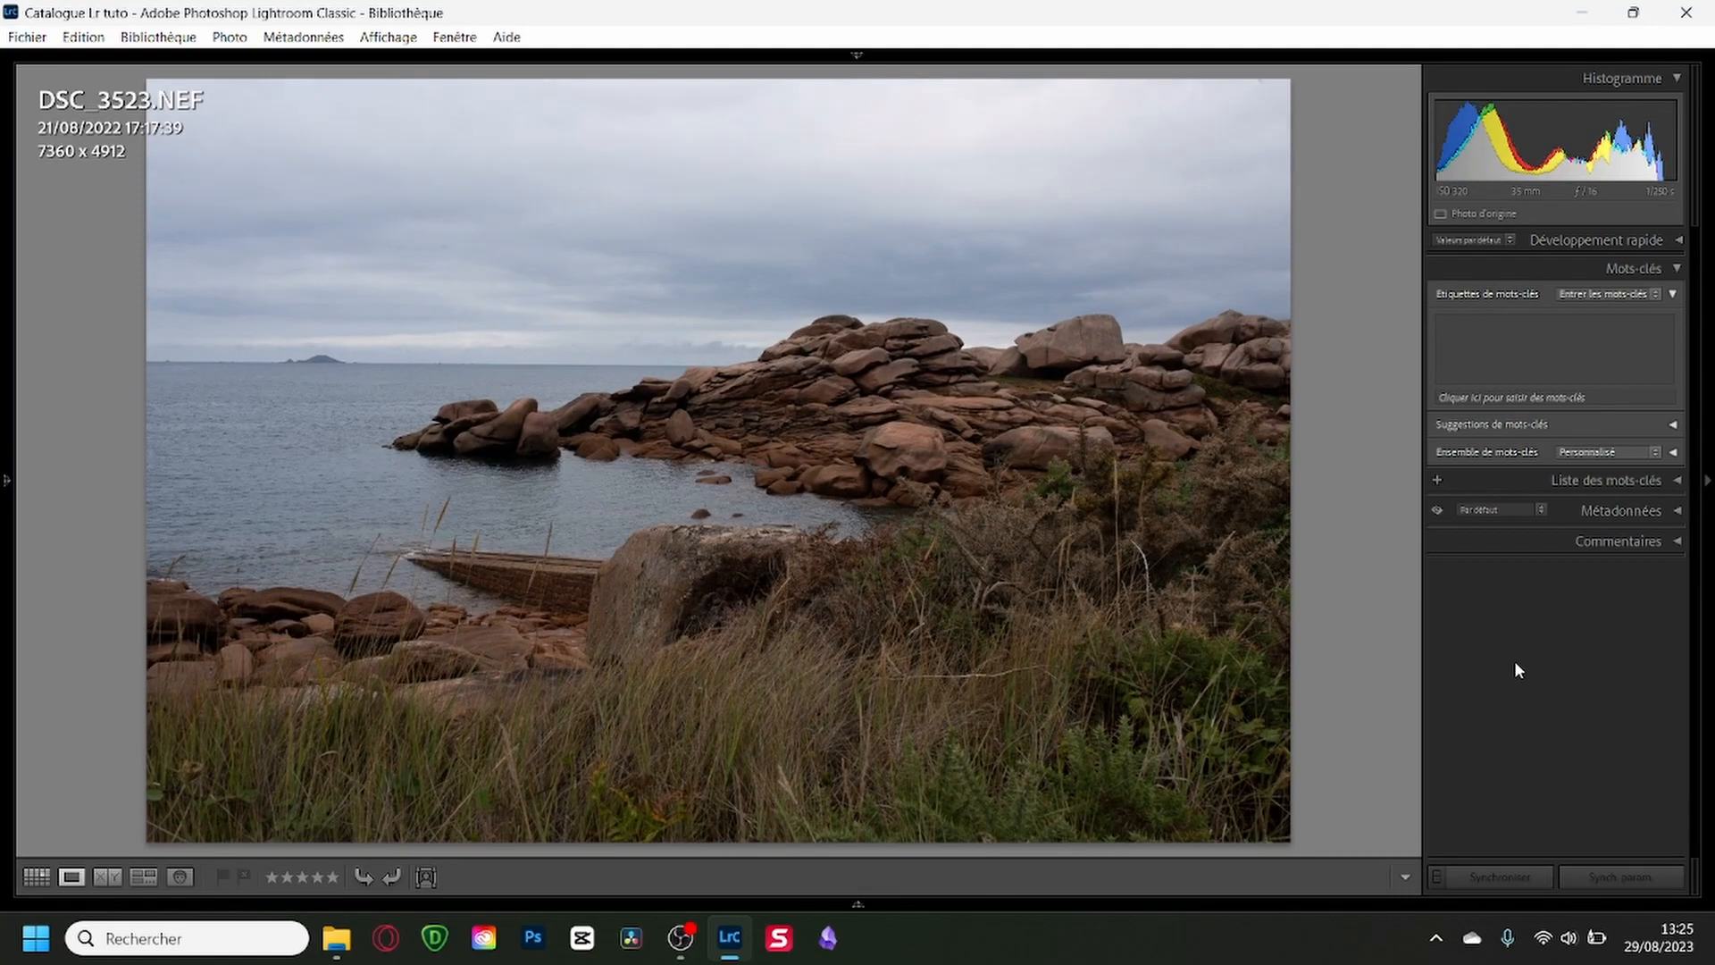
# Advance through the photos after DSC_3523, past the rocky shore shot DSC_3538, and mark the unwanted one as rejected.
pyautogui.press('Right')
pyautogui.press('Right')
pyautogui.press('Right')
pyautogui.press('Right')
pyautogui.press('Right')
pyautogui.press('Right')
pyautogui.press('Right')
pyautogui.press('Right')
pyautogui.press('Right')
pyautogui.press('Right')
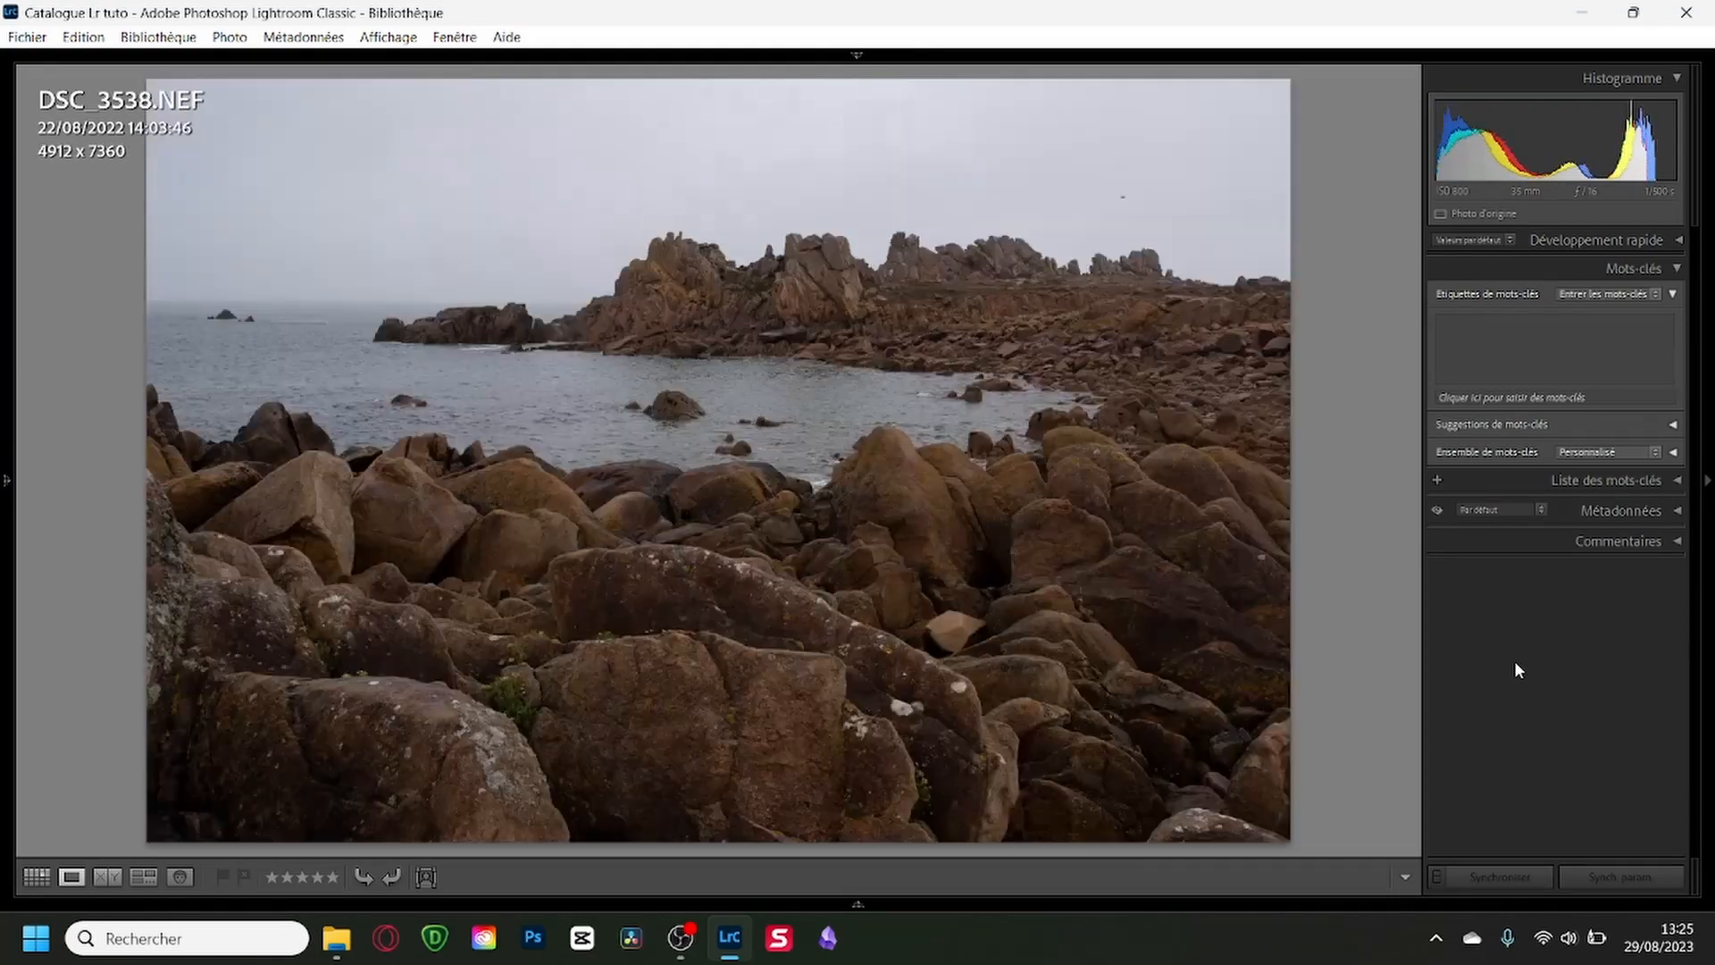
pyautogui.press('x')
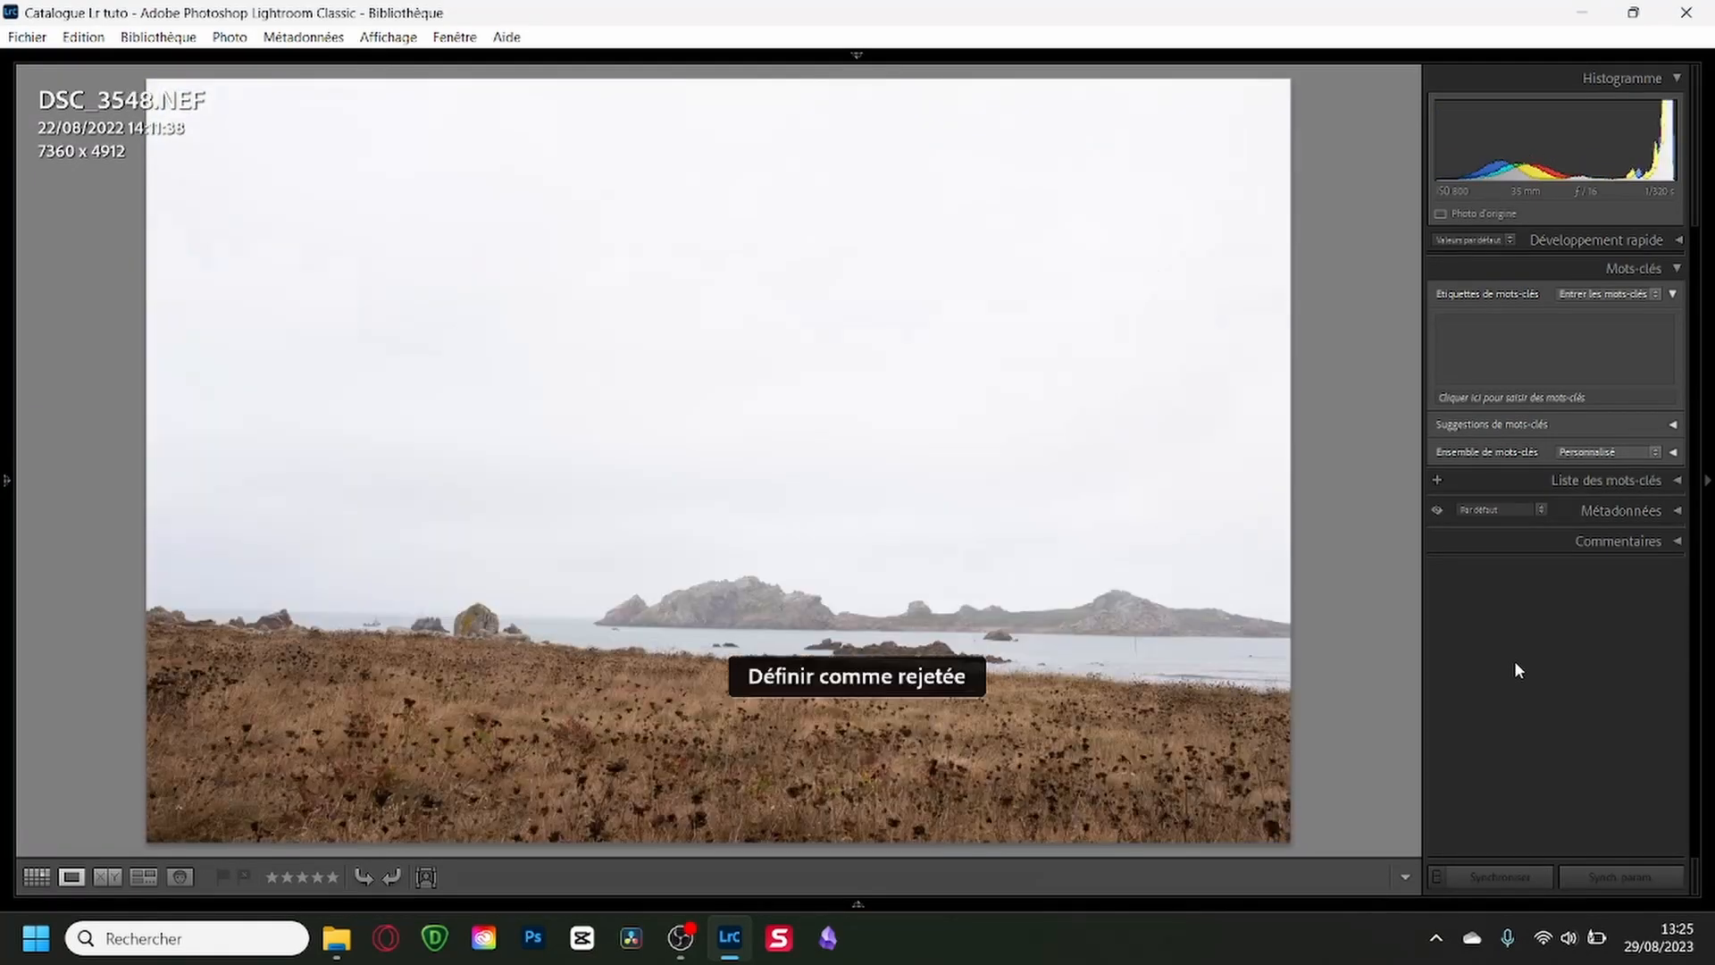
# View the photos following DSC_3548 one by one up to the rock-pool shot DSC_3553.
pyautogui.press('Right')
pyautogui.press('Right')
pyautogui.press('Right')
pyautogui.press('Right')
# Compare the similar rock-pool shots around DSC_3553 and DSC_3554, hide the toolbar, and flag the preferred shot as a pick.
pyautogui.press('Right')
pyautogui.press('Right')
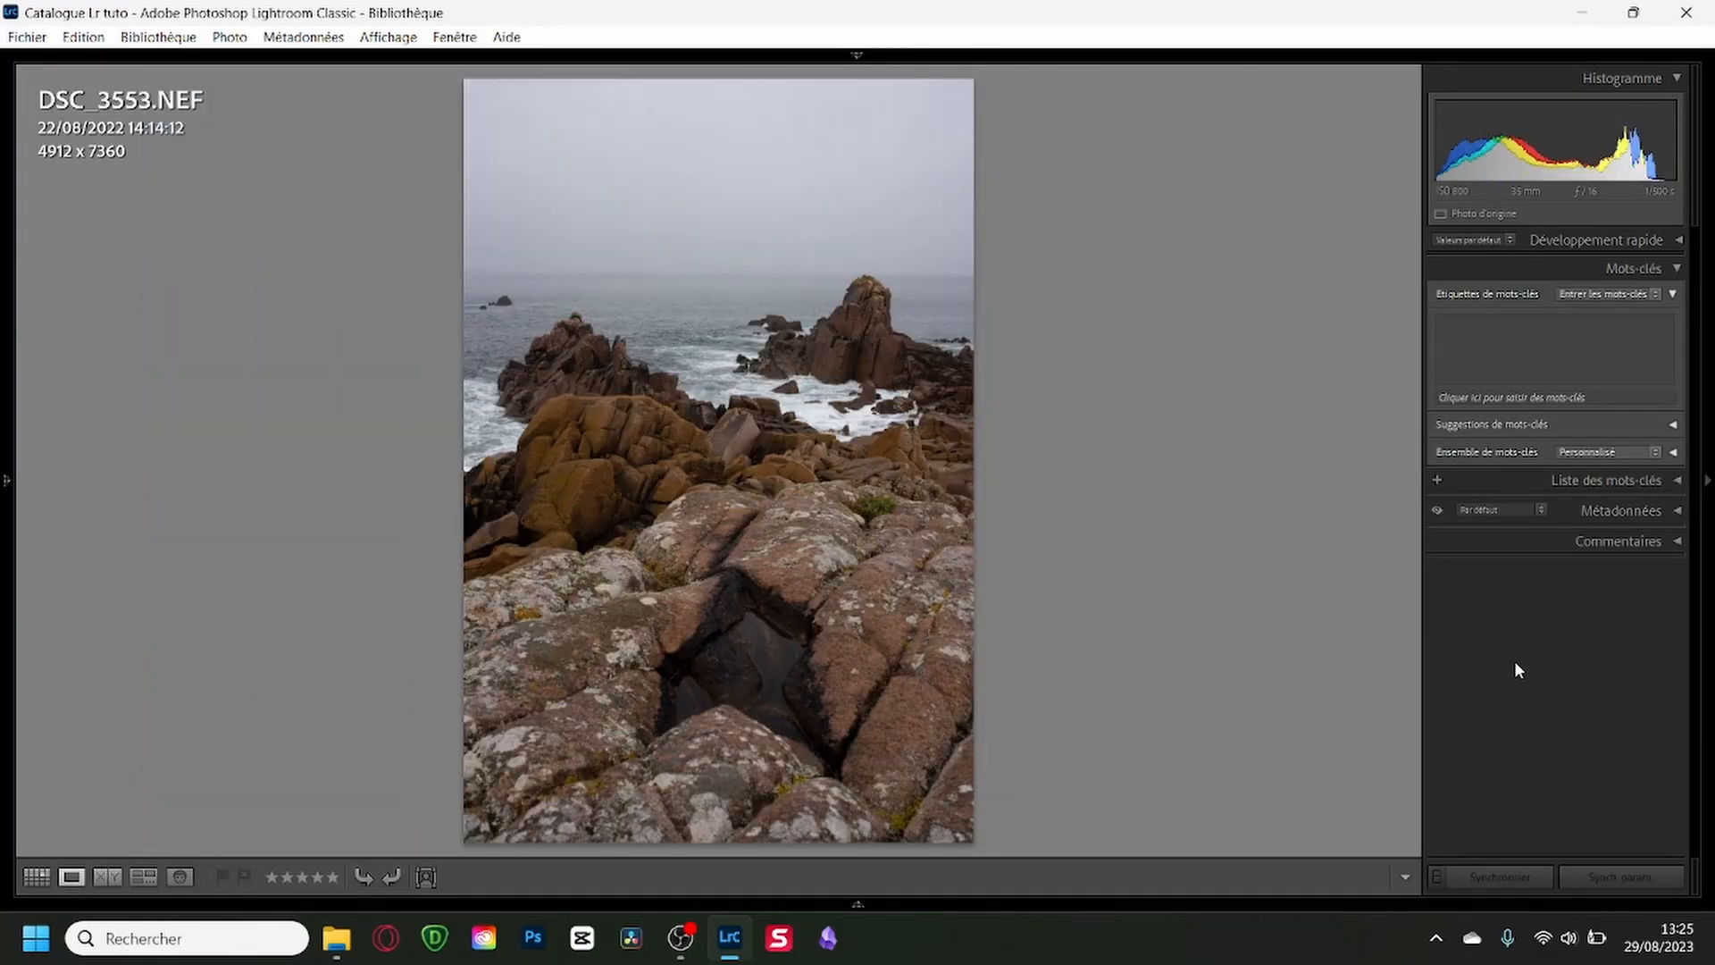
pyautogui.press('Left')
pyautogui.press('Right')
pyautogui.press('Left')
pyautogui.press('Right')
pyautogui.press('t')
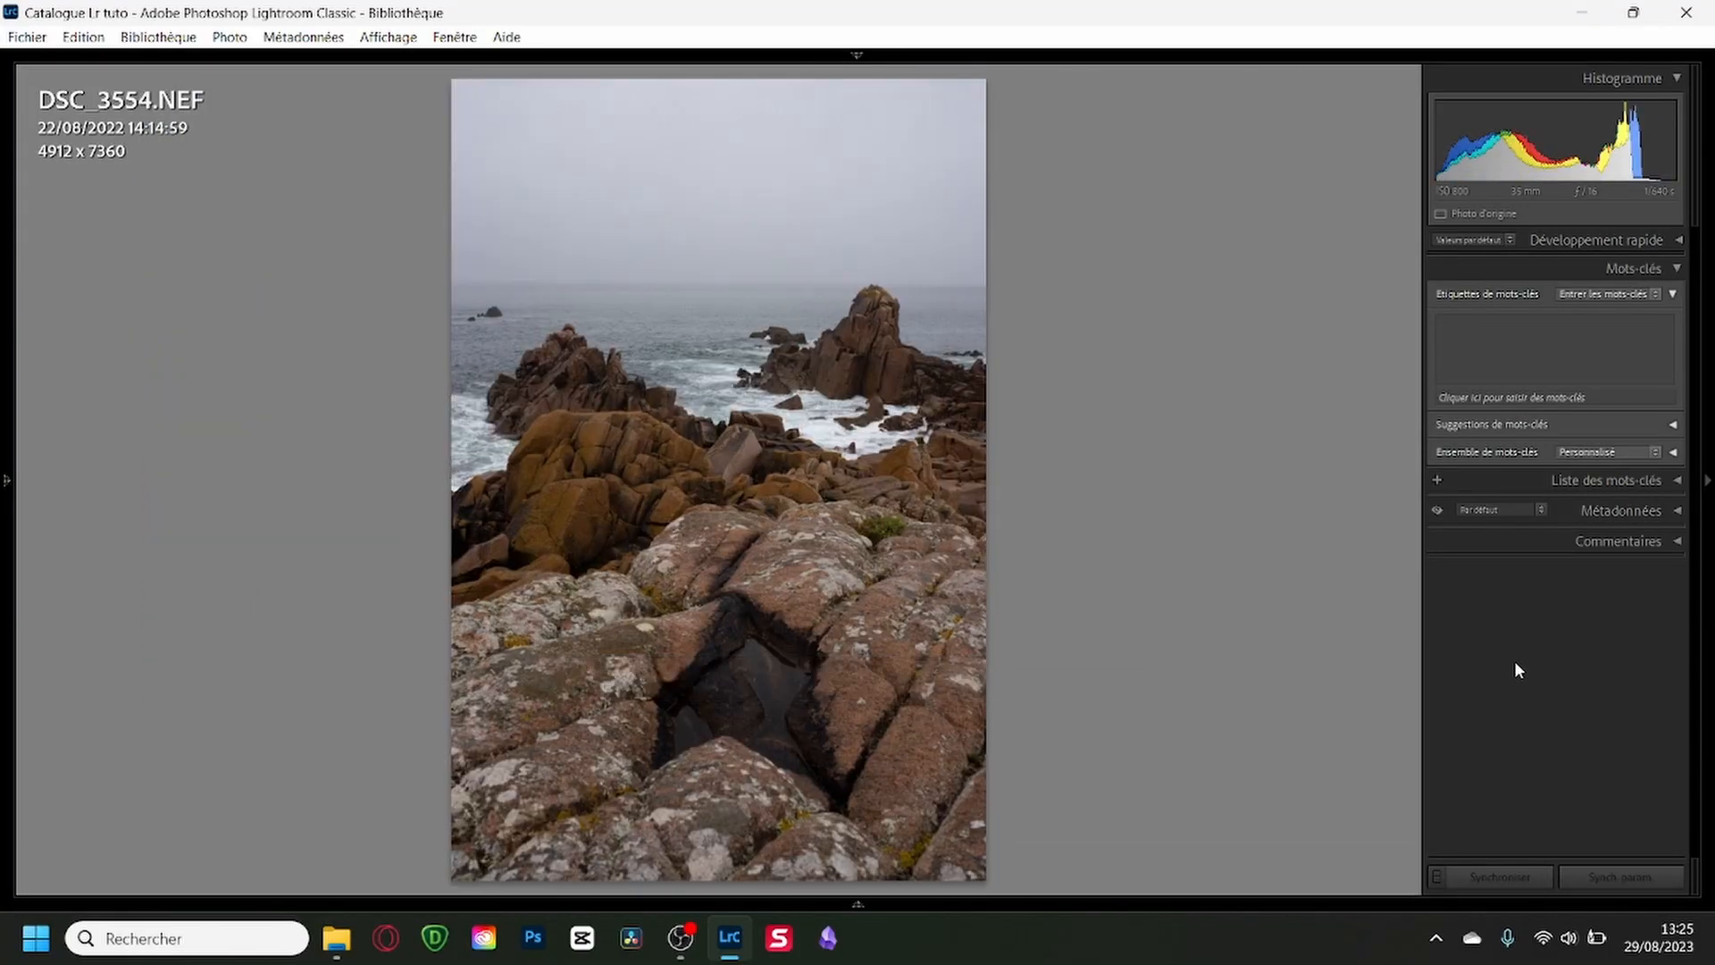
pyautogui.press('Right')
pyautogui.press('p')
# Examine the rocky coast shots from DSC_3556 through DSC_3558 to DSC_3560, going back to compare similar ones.
pyautogui.press('Right')
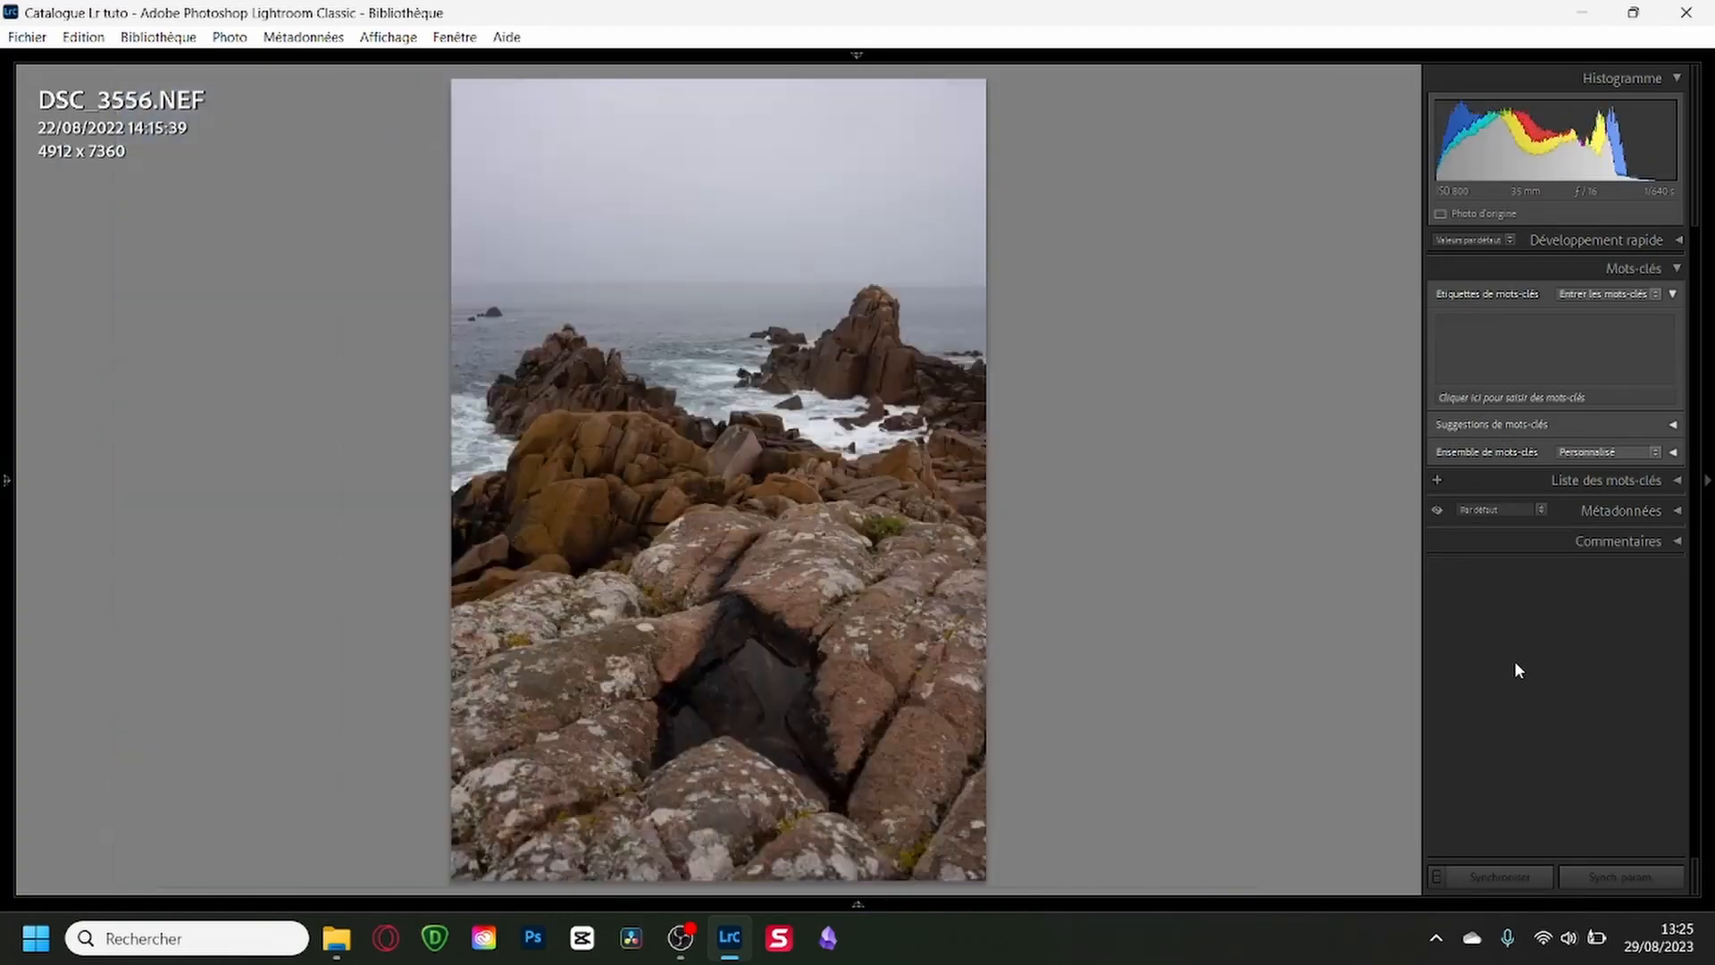
pyautogui.press('Right')
pyautogui.press('Left')
pyautogui.press('Right')
pyautogui.press('Right')
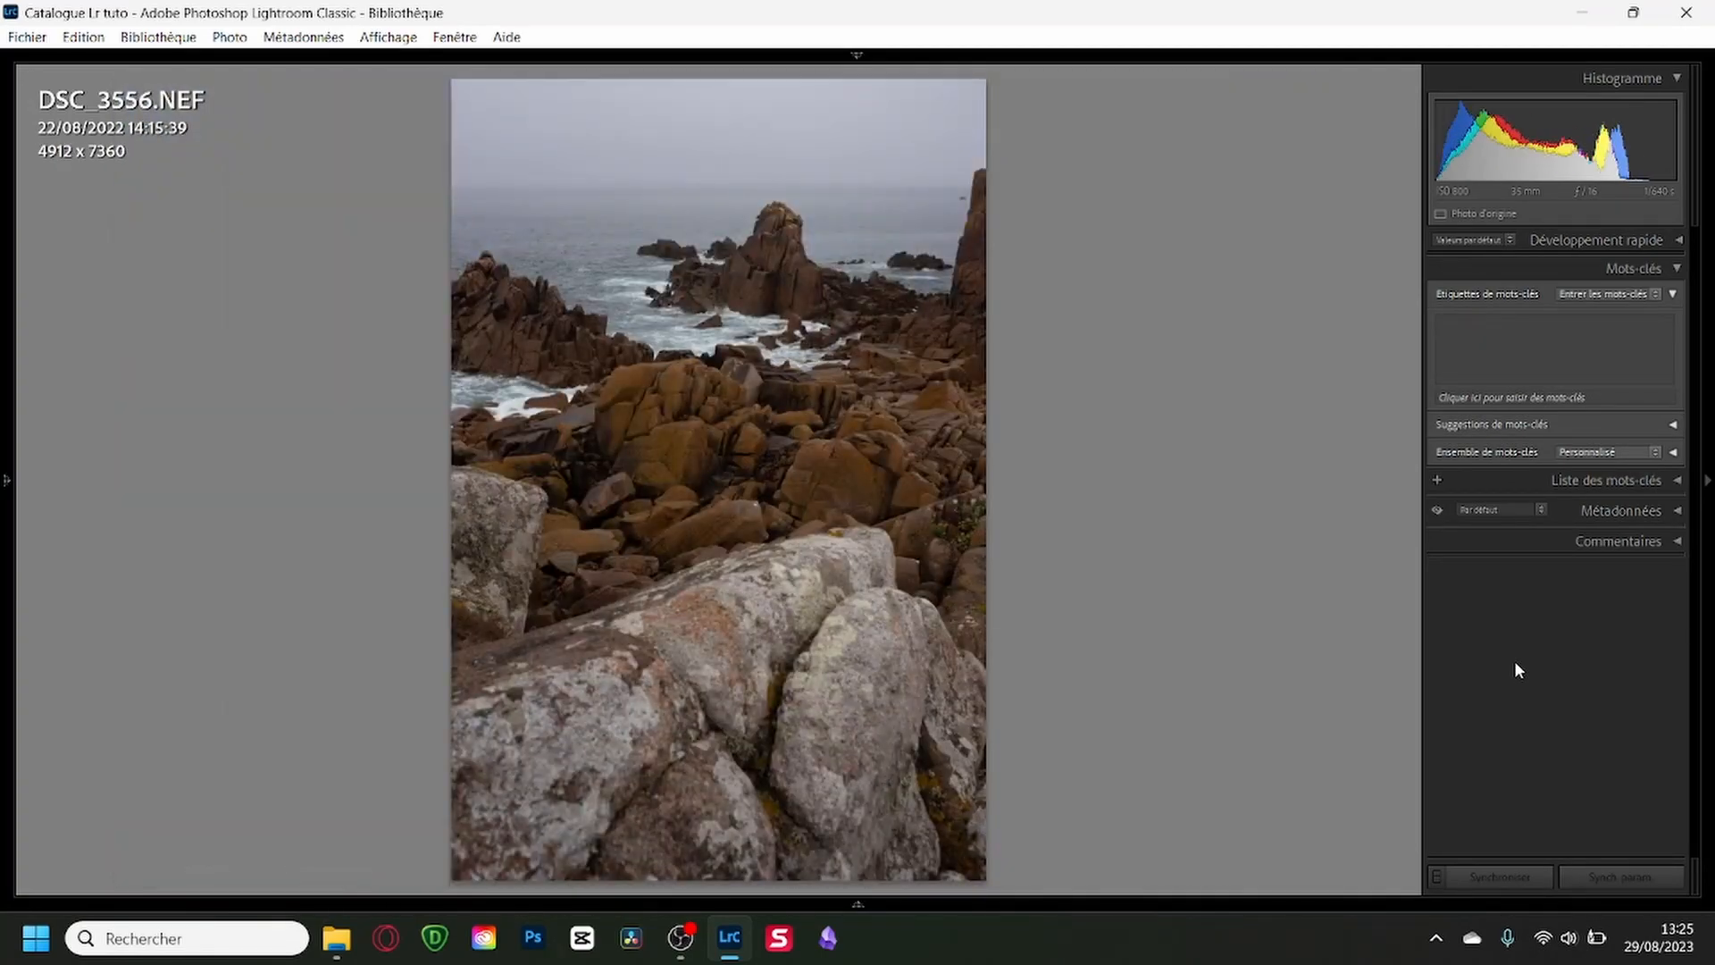
pyautogui.press('Right')
pyautogui.press('Right')
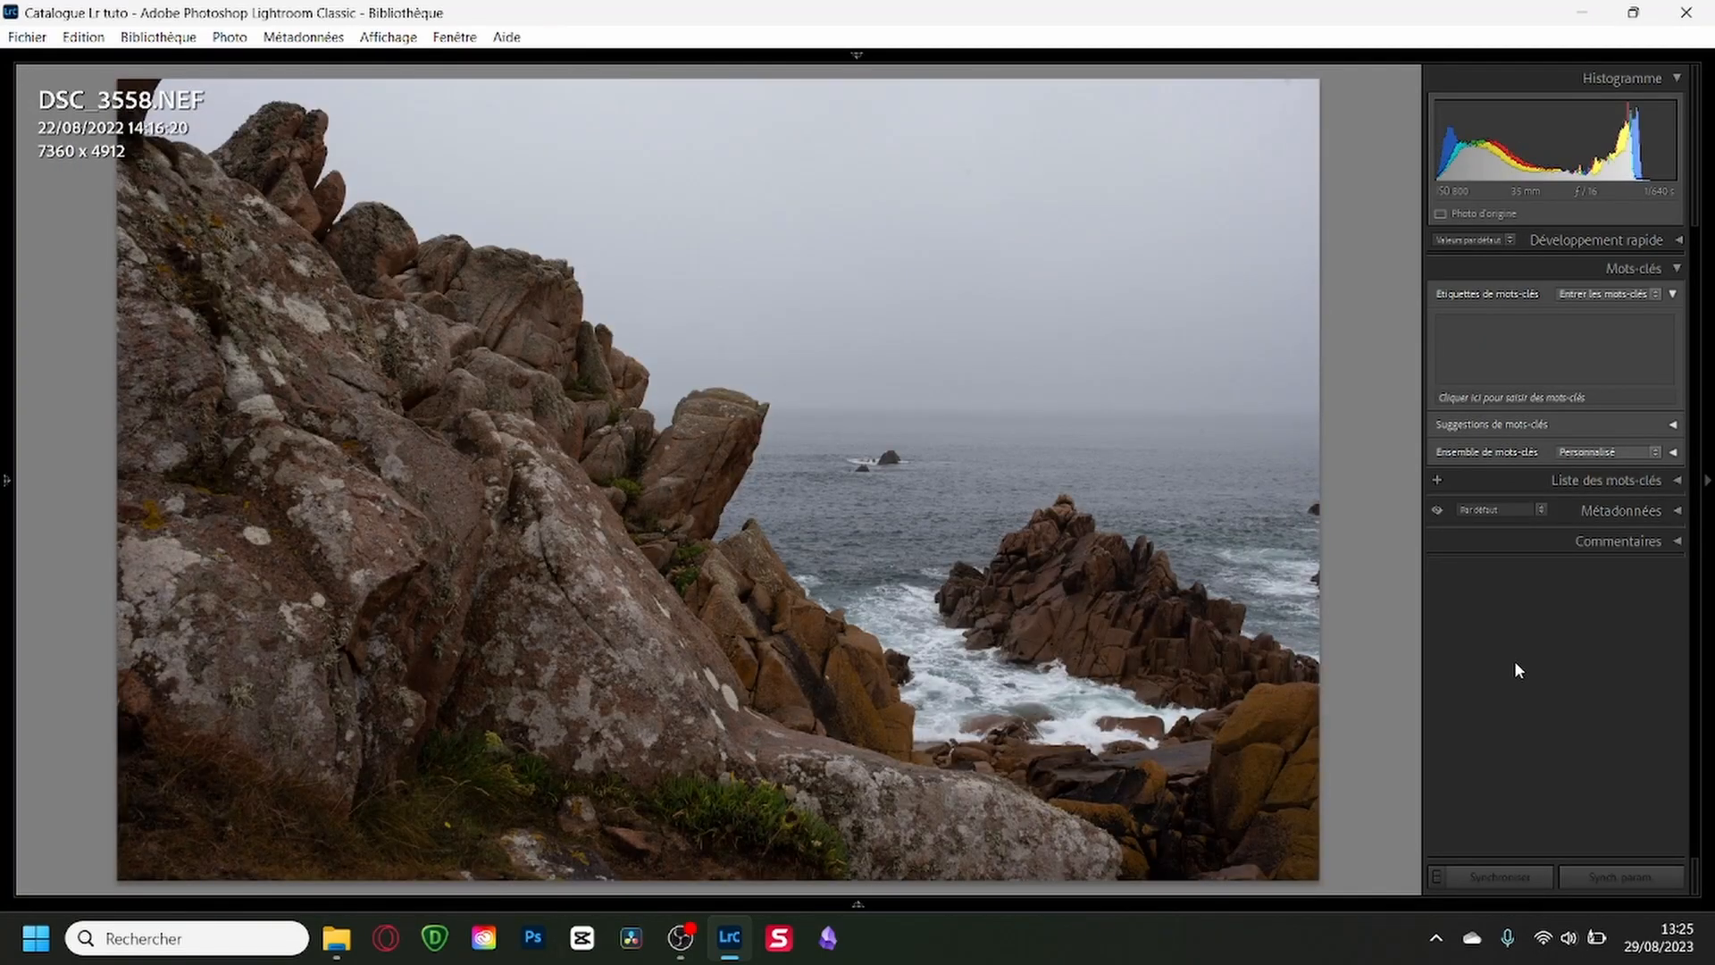
pyautogui.press('Right')
pyautogui.press('Left')
pyautogui.press('Right')
# Compare the similar shots of the tall split rocks around DSC_3560 and flag the preferred one as a pick.
pyautogui.press('Right')
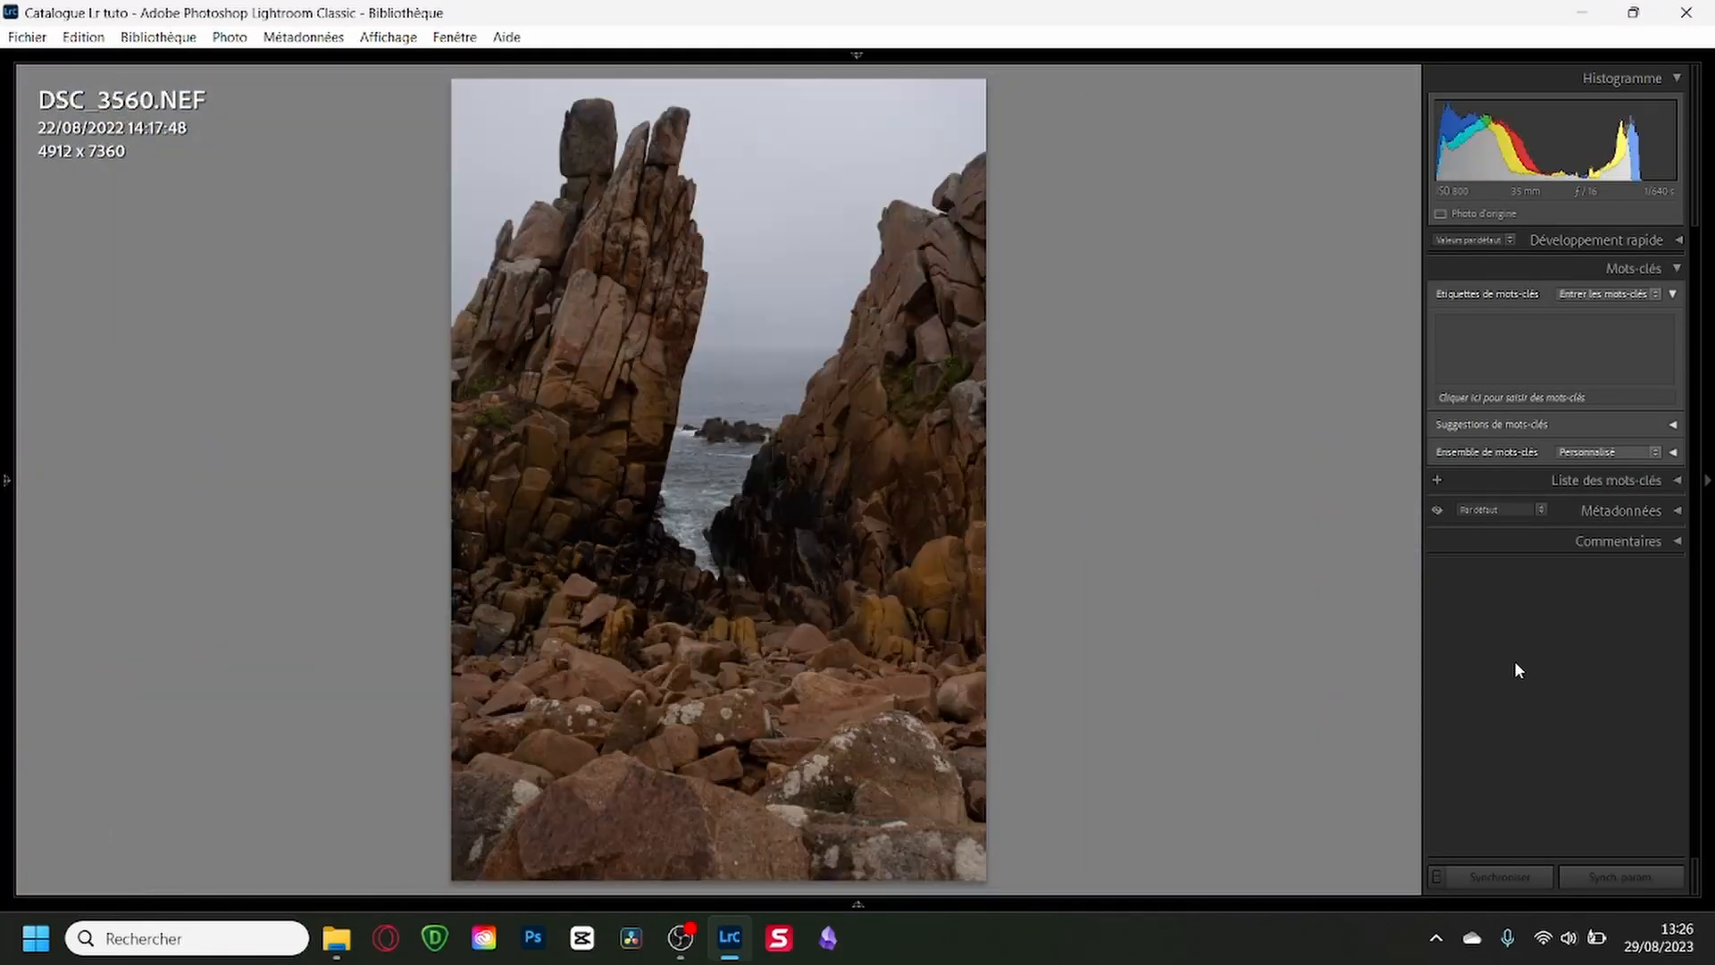
pyautogui.press('Right')
pyautogui.press('Right')
pyautogui.press('Left')
pyautogui.press('Left')
pyautogui.press('Right')
pyautogui.press('Right')
pyautogui.press('Left')
pyautogui.press('Left')
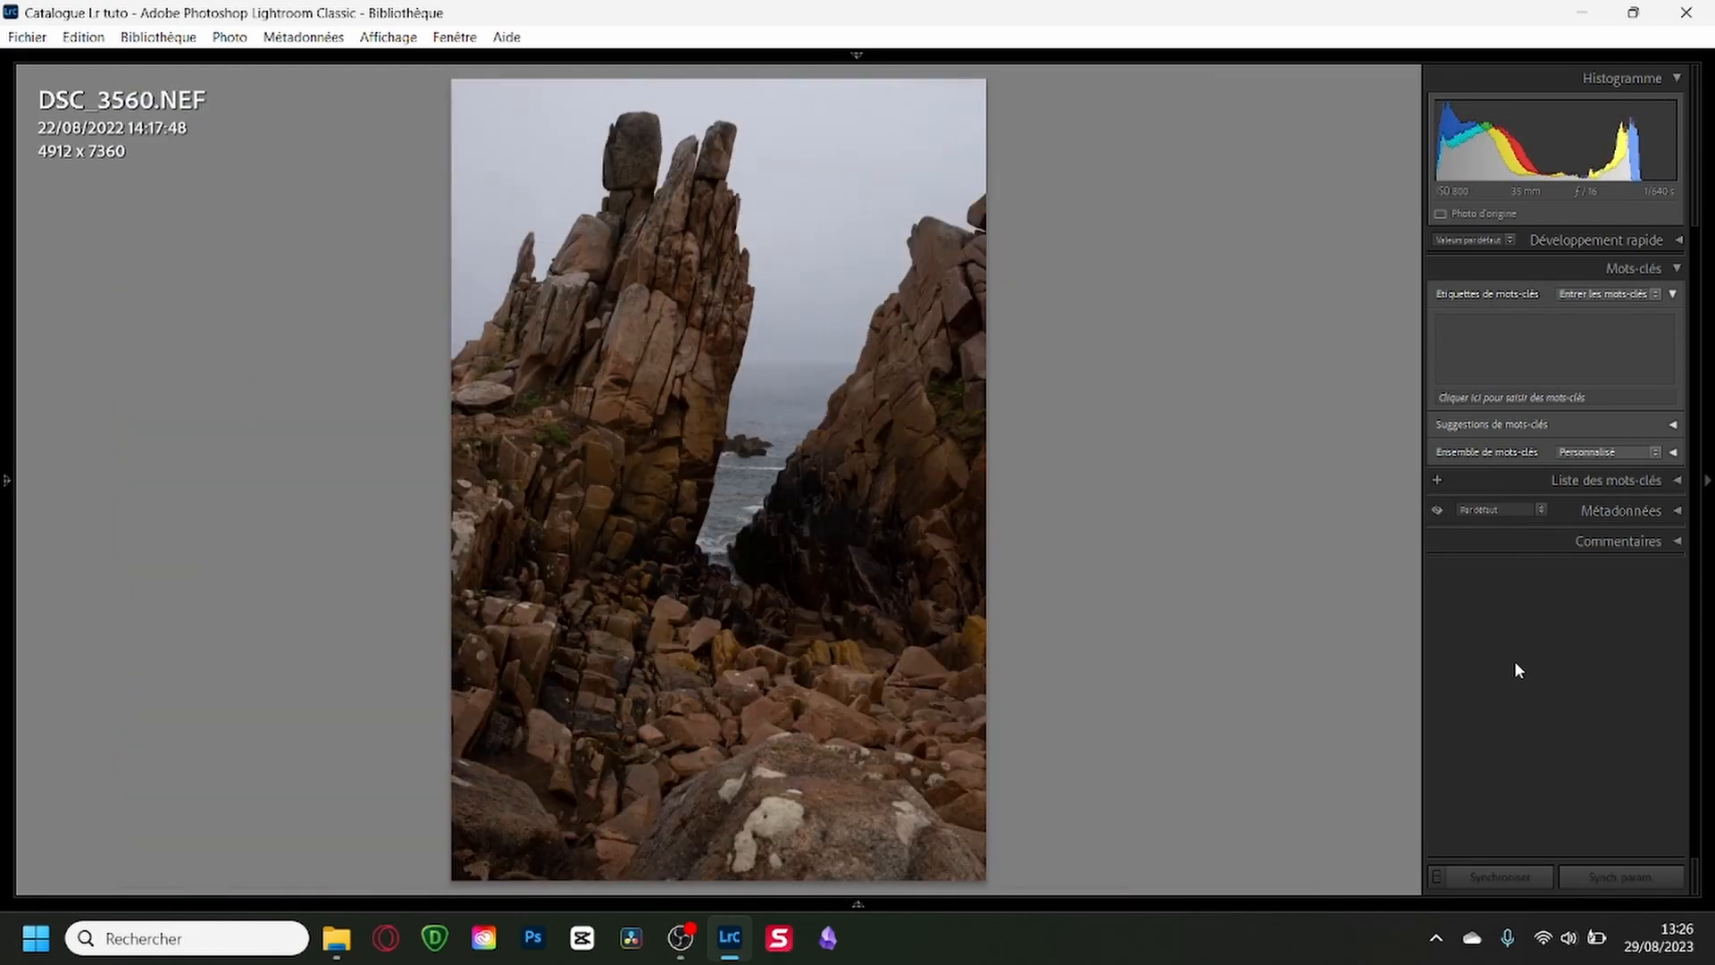
pyautogui.press('Right')
# Review the bay photos from DSC_3568 to DSC_3587, going back once to compare neighbouring shots.
pyautogui.press('Right')
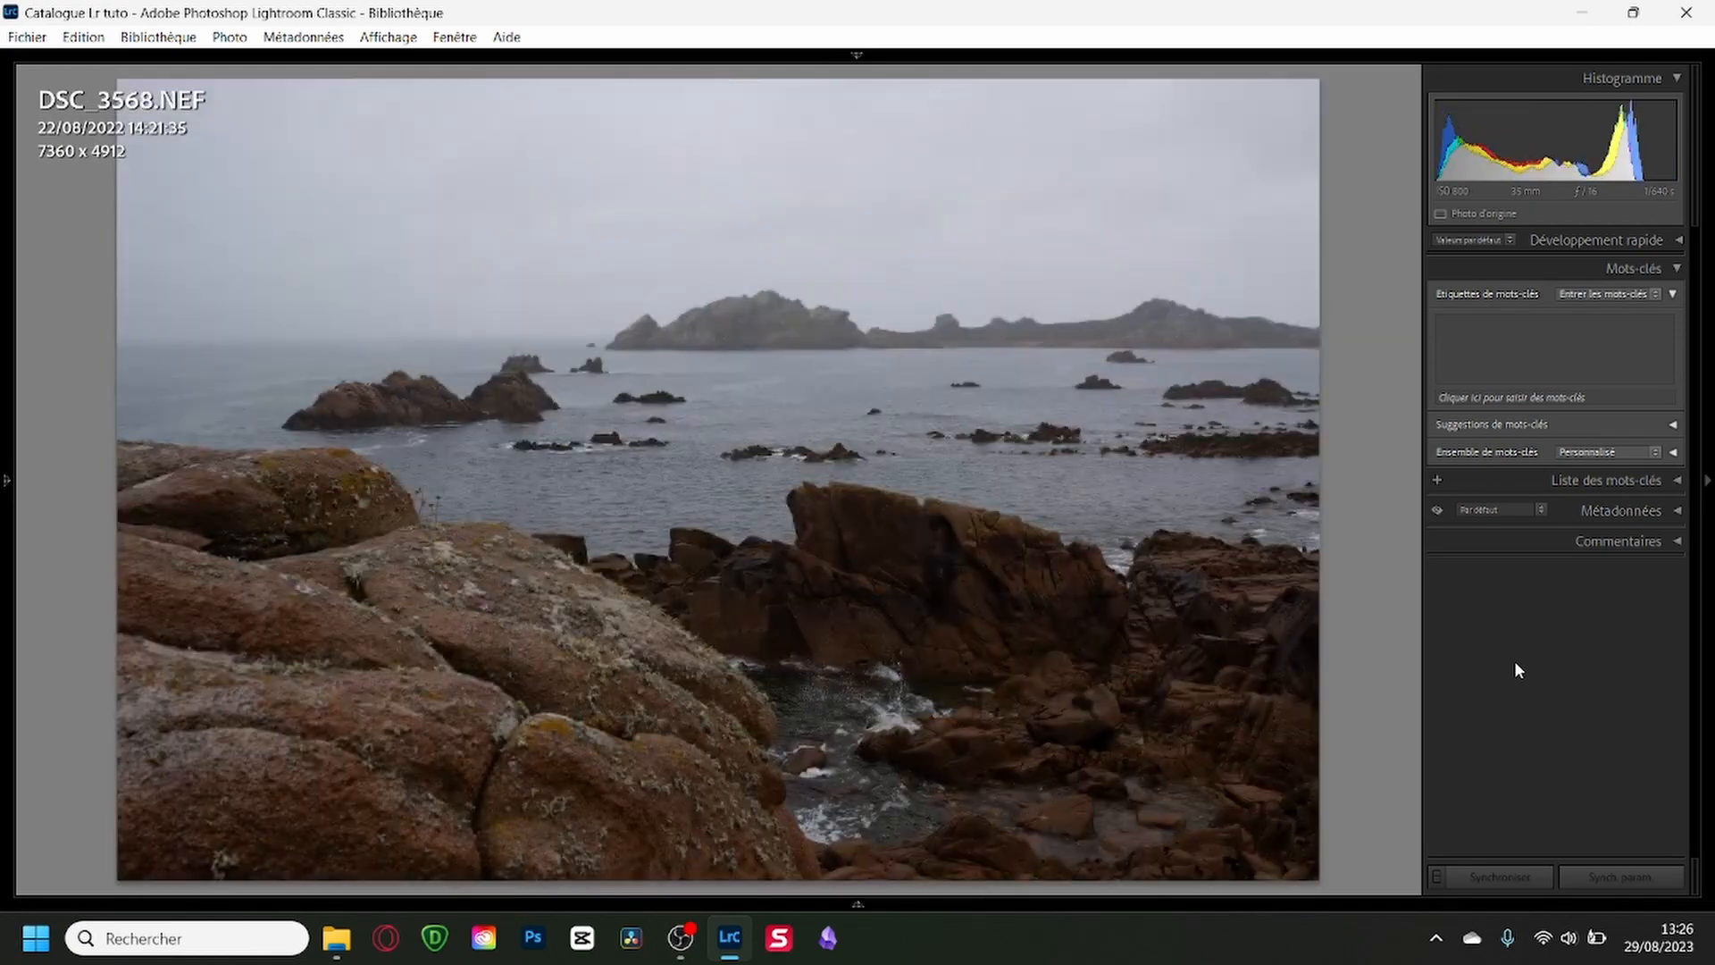
pyautogui.press('Left')
pyautogui.press('p')
pyautogui.press('Right')
pyautogui.press('Right')
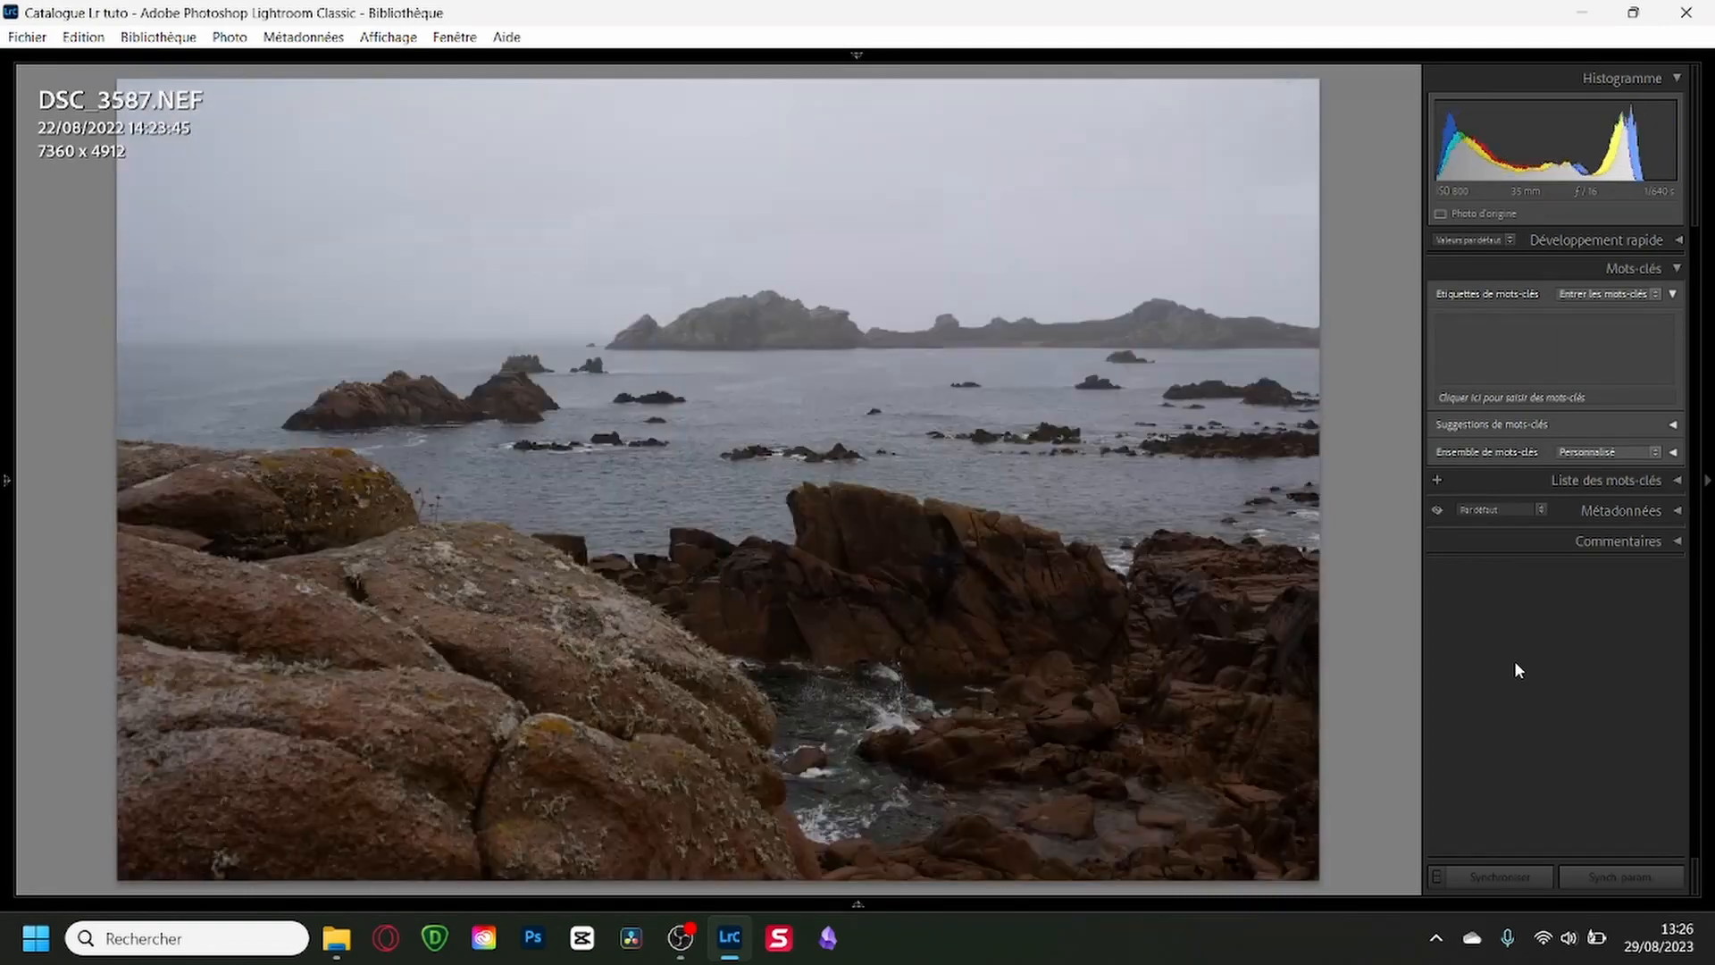
pyautogui.press('Right')
pyautogui.press('Right')
# View the hillside and cliff shots DSC_3593 and DSC_3595, continuing to the red boat photo DSC_3600.
pyautogui.press('Right')
pyautogui.press('Left')
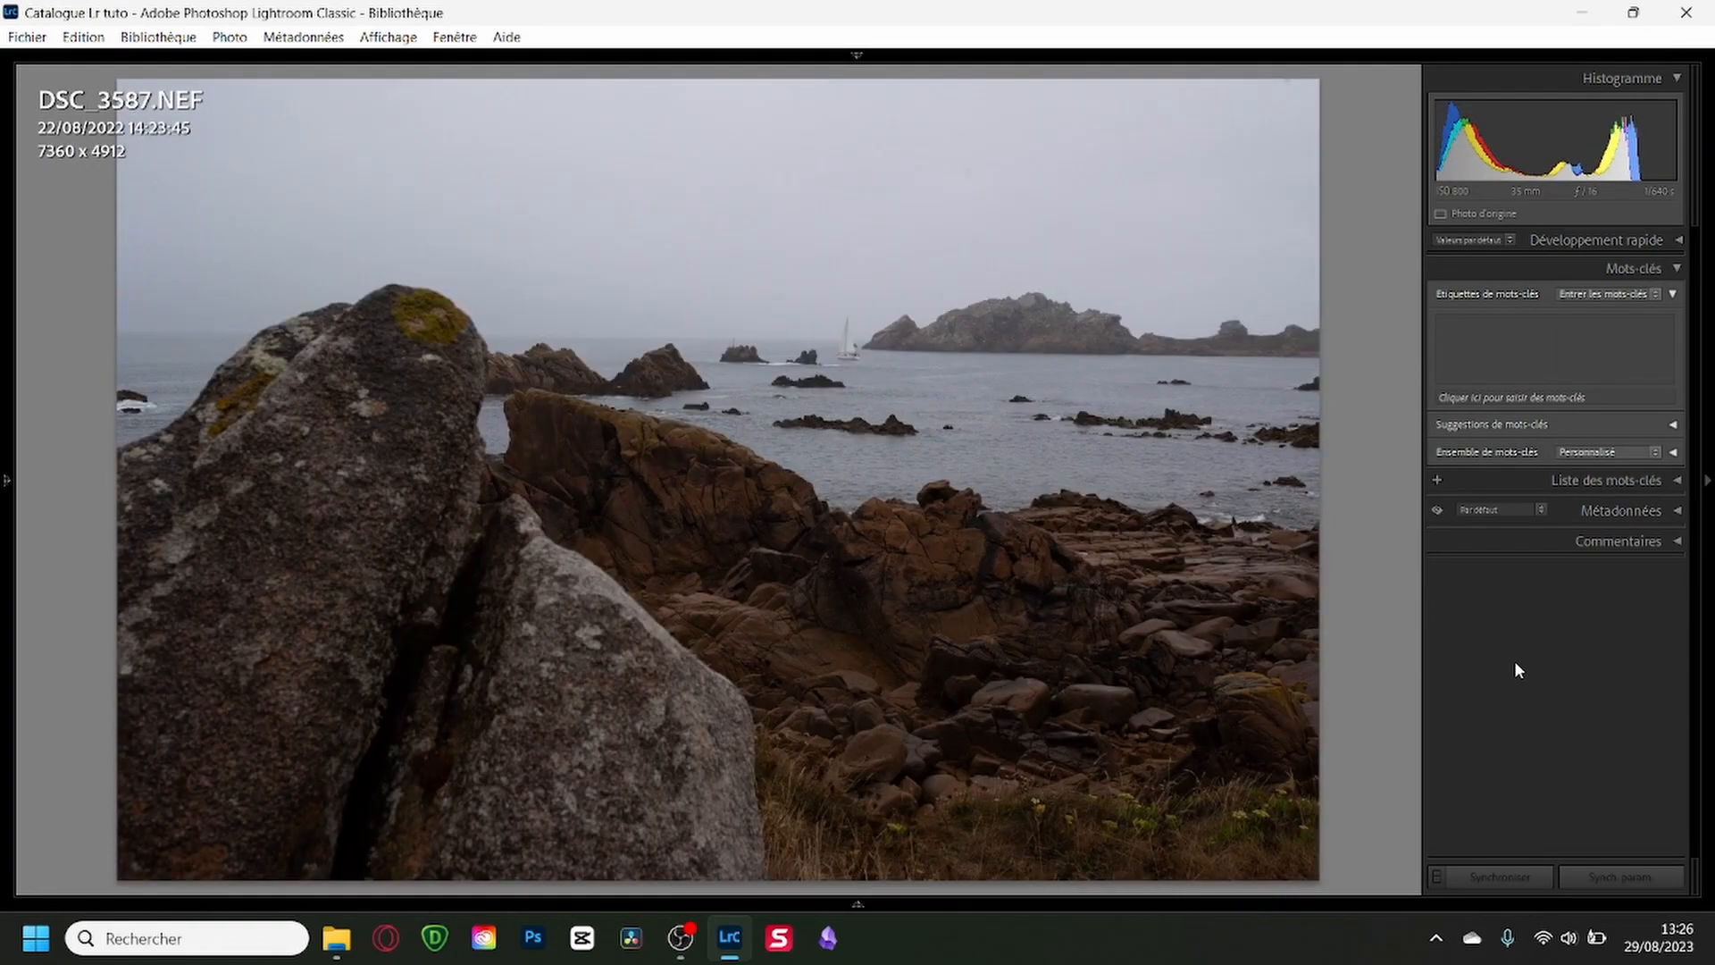
pyautogui.press('Right')
pyautogui.press('Right')
pyautogui.press('Right')
pyautogui.press('Right')
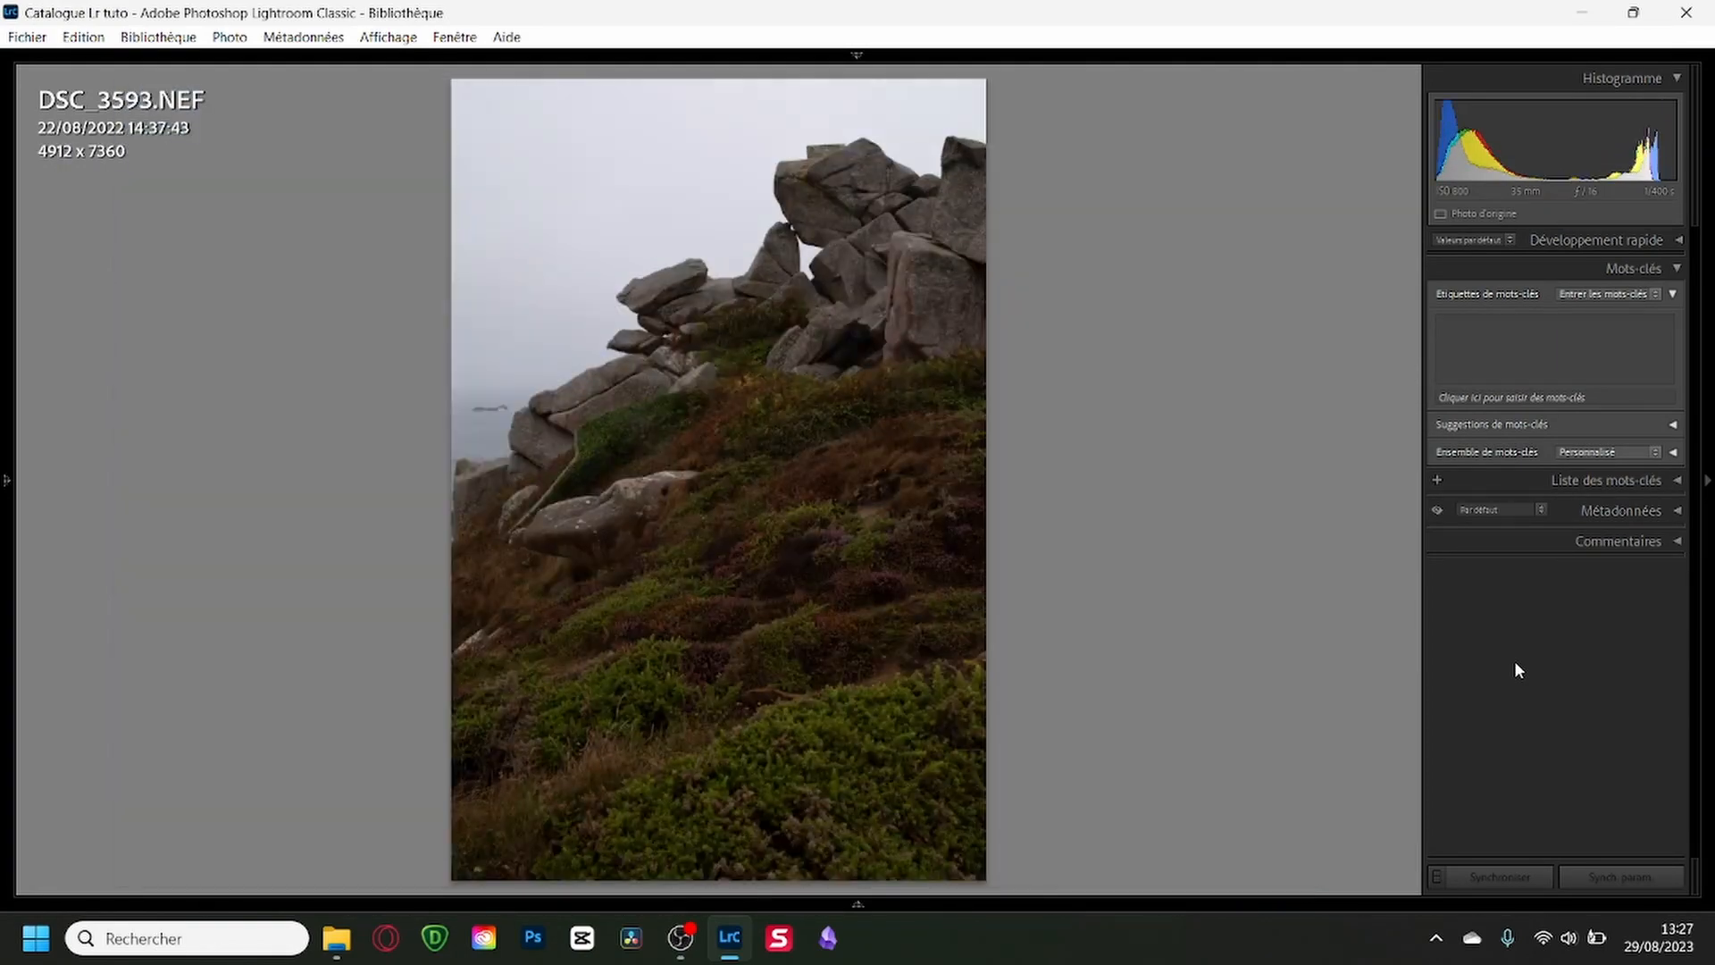
pyautogui.press('Right')
pyautogui.press('Right')
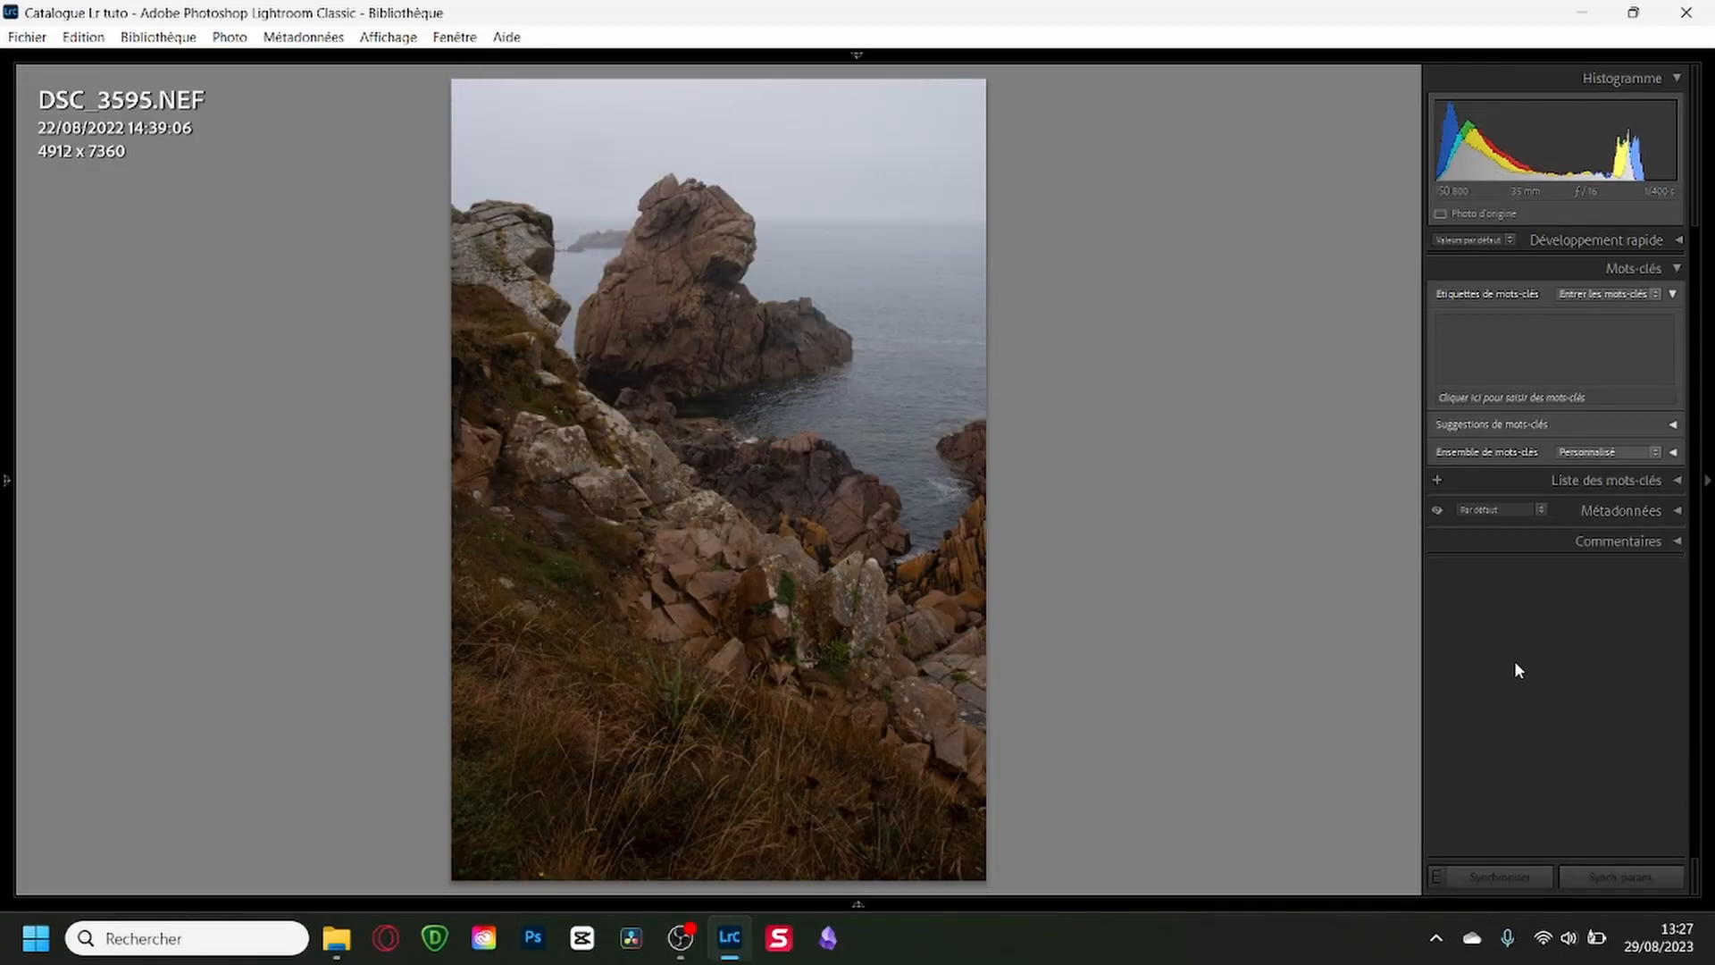
pyautogui.press('Right')
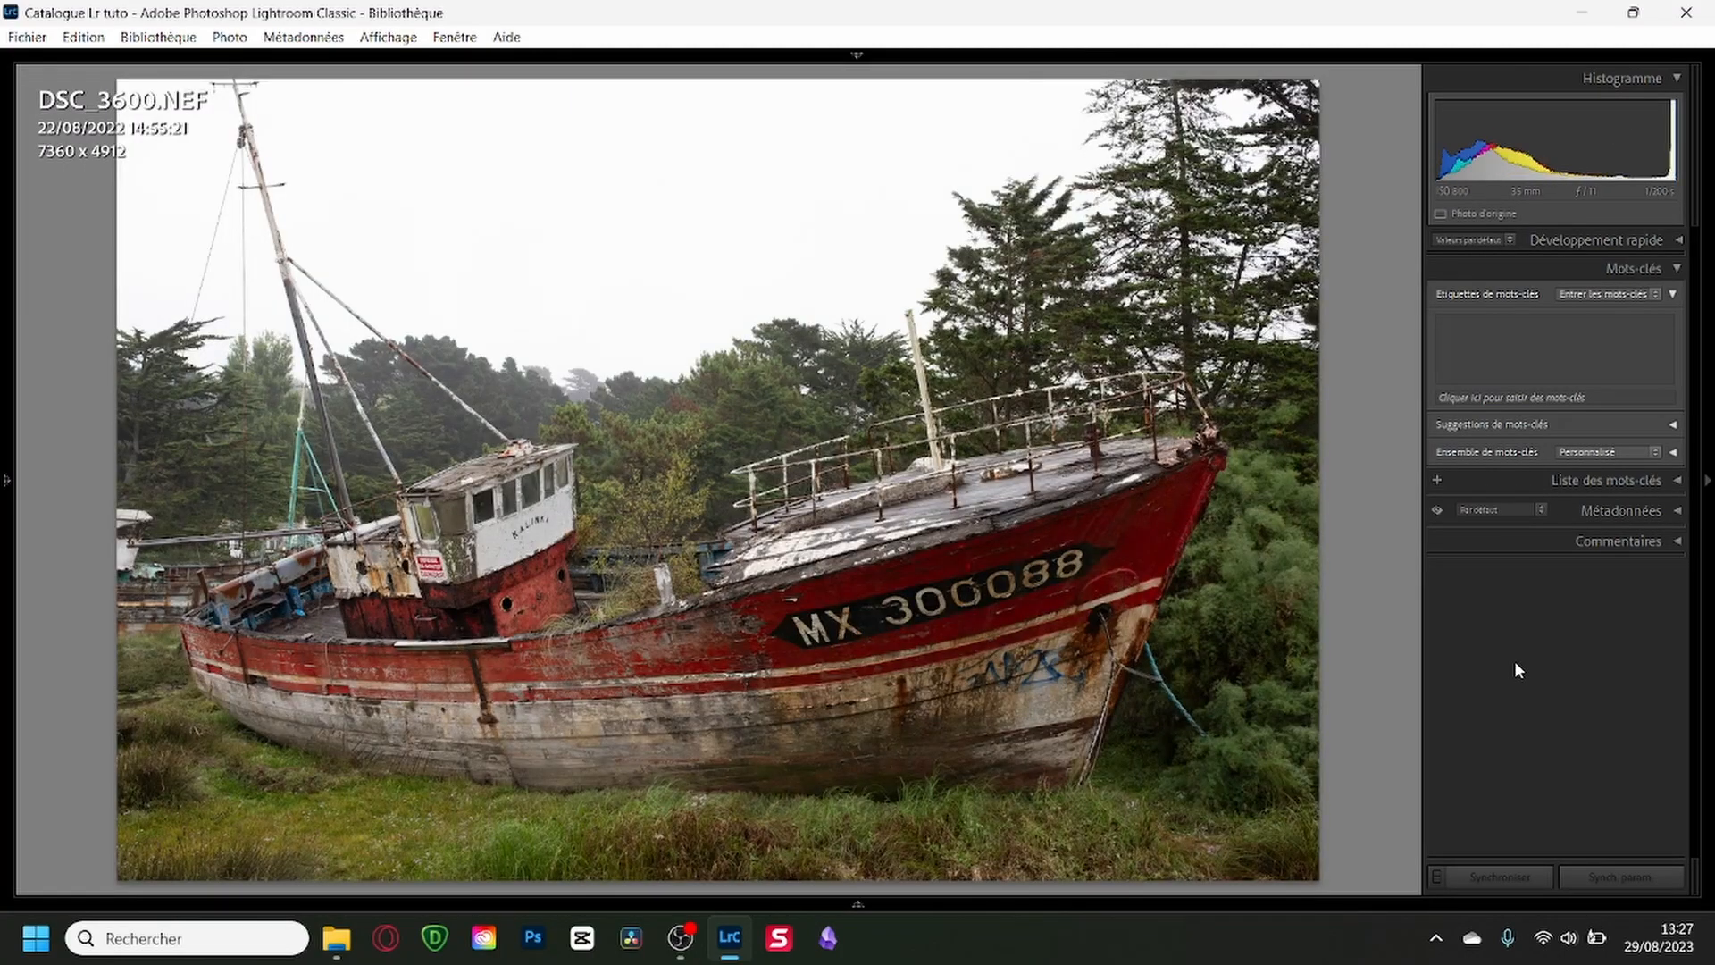
# Advance through the red boat photos after DSC_3600 and flag the portrait-format shot as a pick.
pyautogui.press('Right')
pyautogui.press('Right')
# Compare the close-up shots of the red boat's bow around DSC_3606 and flag the best one as a pick.
pyautogui.press('Right')
pyautogui.press('p')
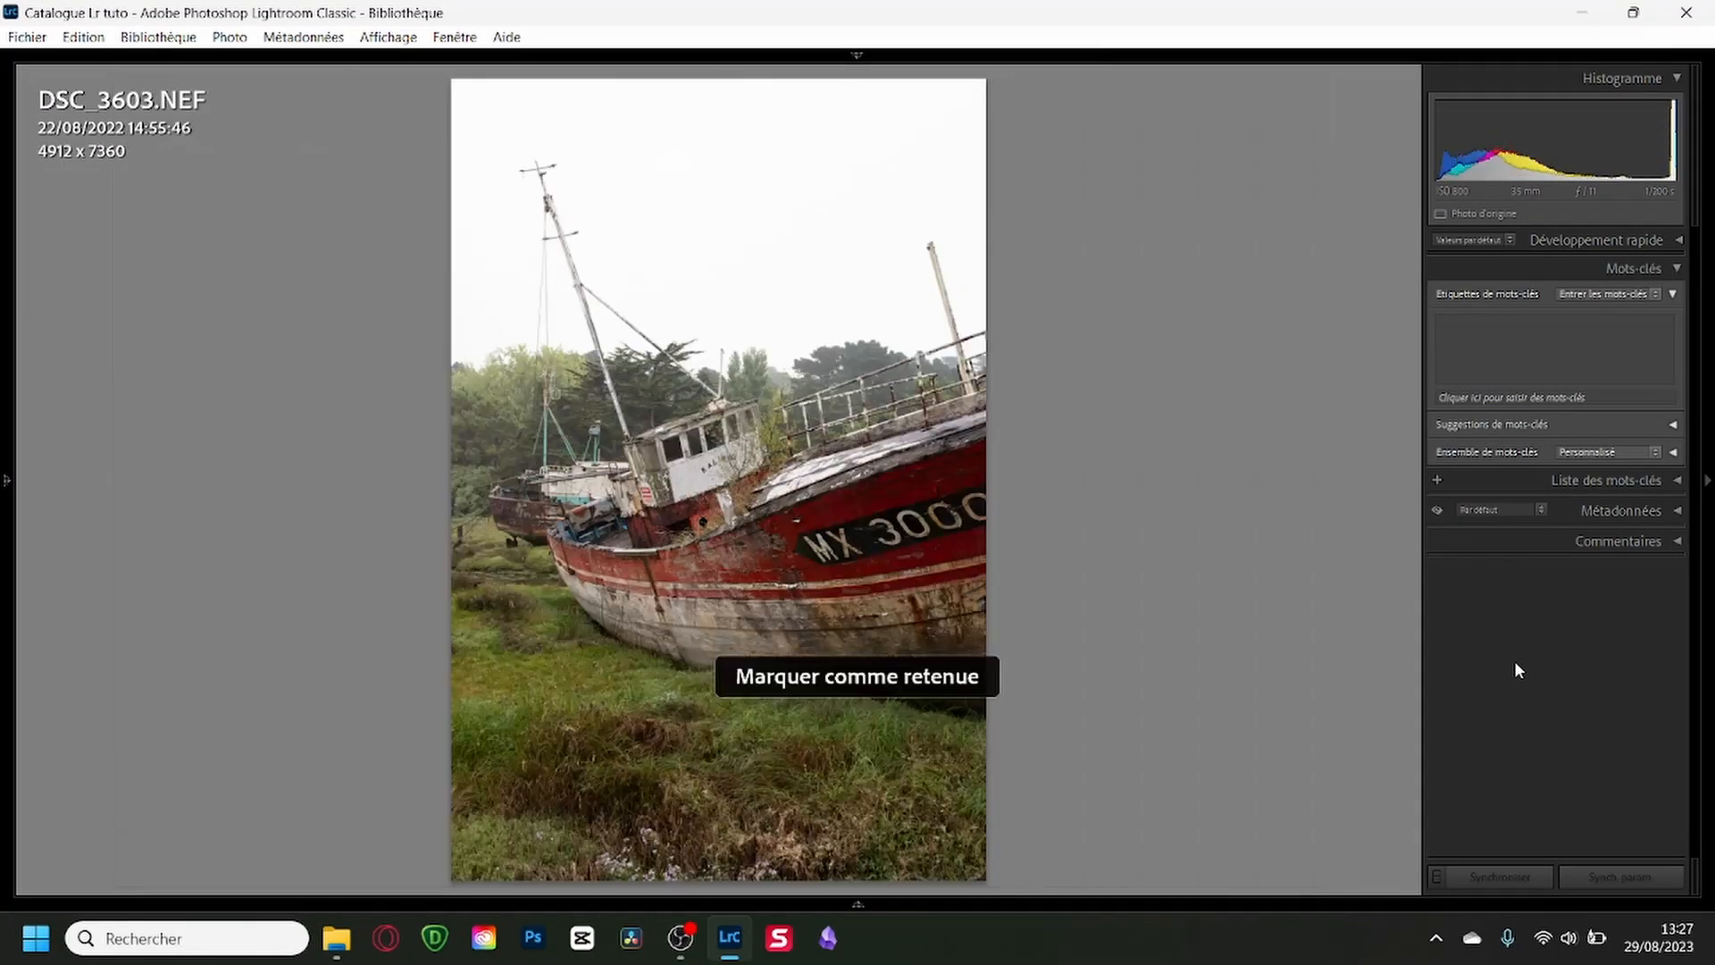
pyautogui.press('Right')
pyautogui.press('Right')
pyautogui.press('Left')
pyautogui.press('Right')
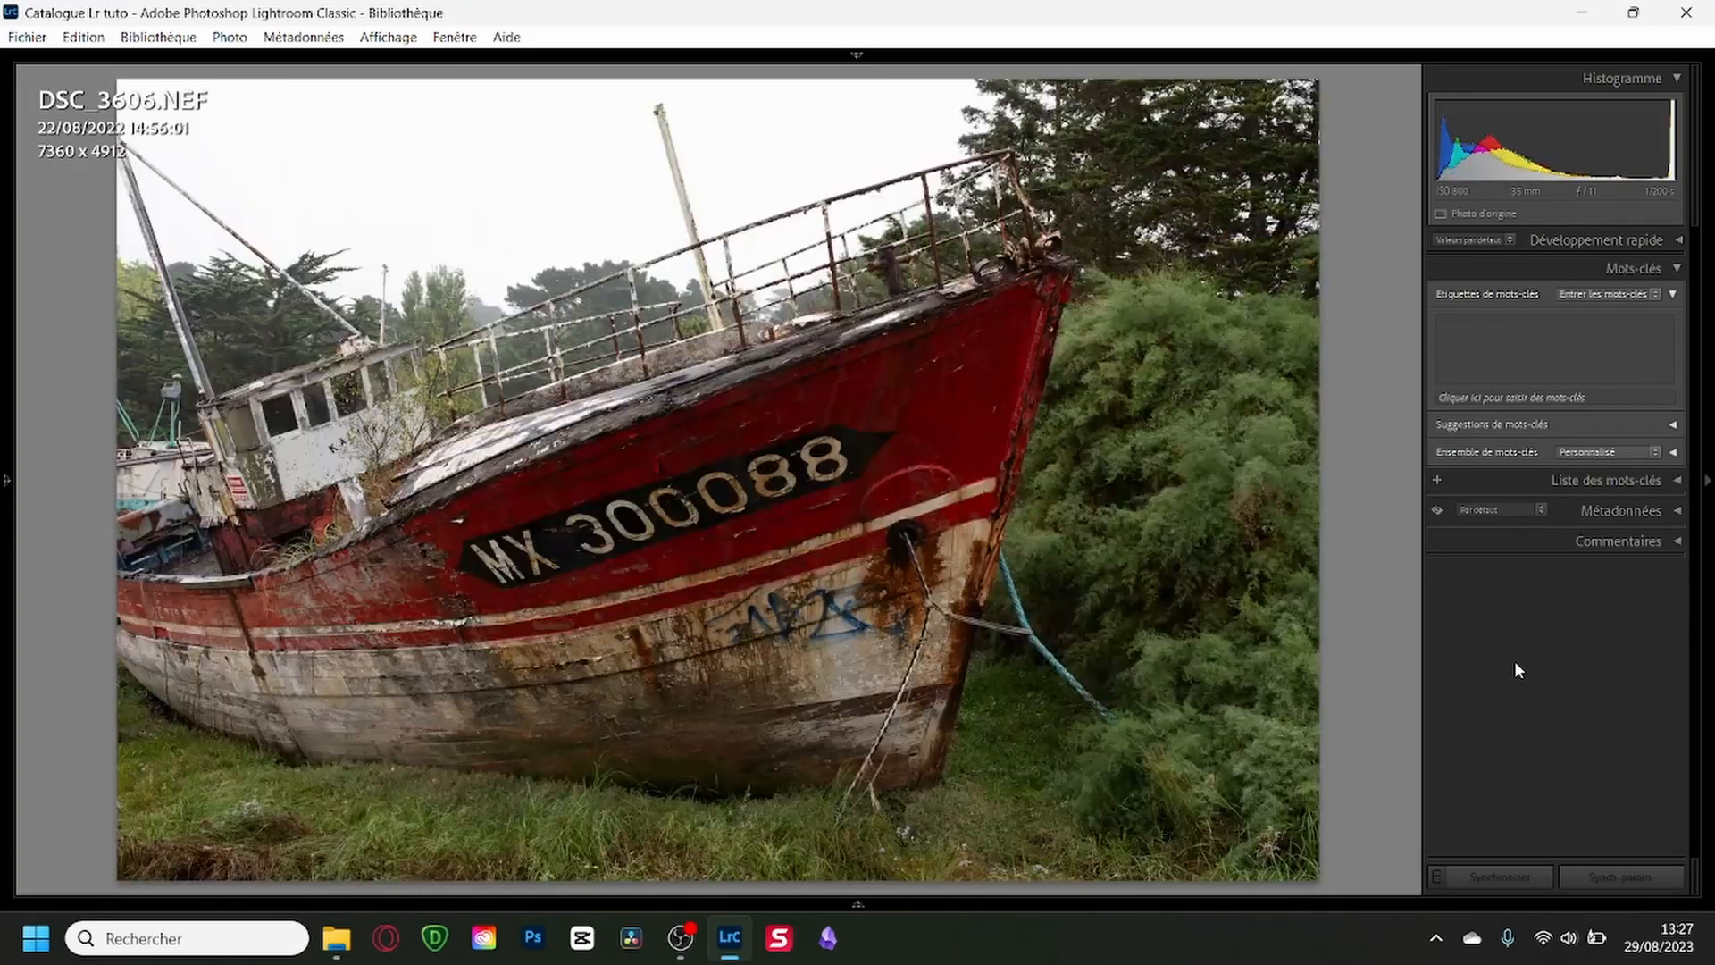
# Compare the wooden hull wreck shots DSC_3608 to DSC_3610 and flag DSC_3610 as a pick.
pyautogui.press('Right')
pyautogui.press('Left')
pyautogui.press('p')
pyautogui.press('Right')
pyautogui.press('Right')
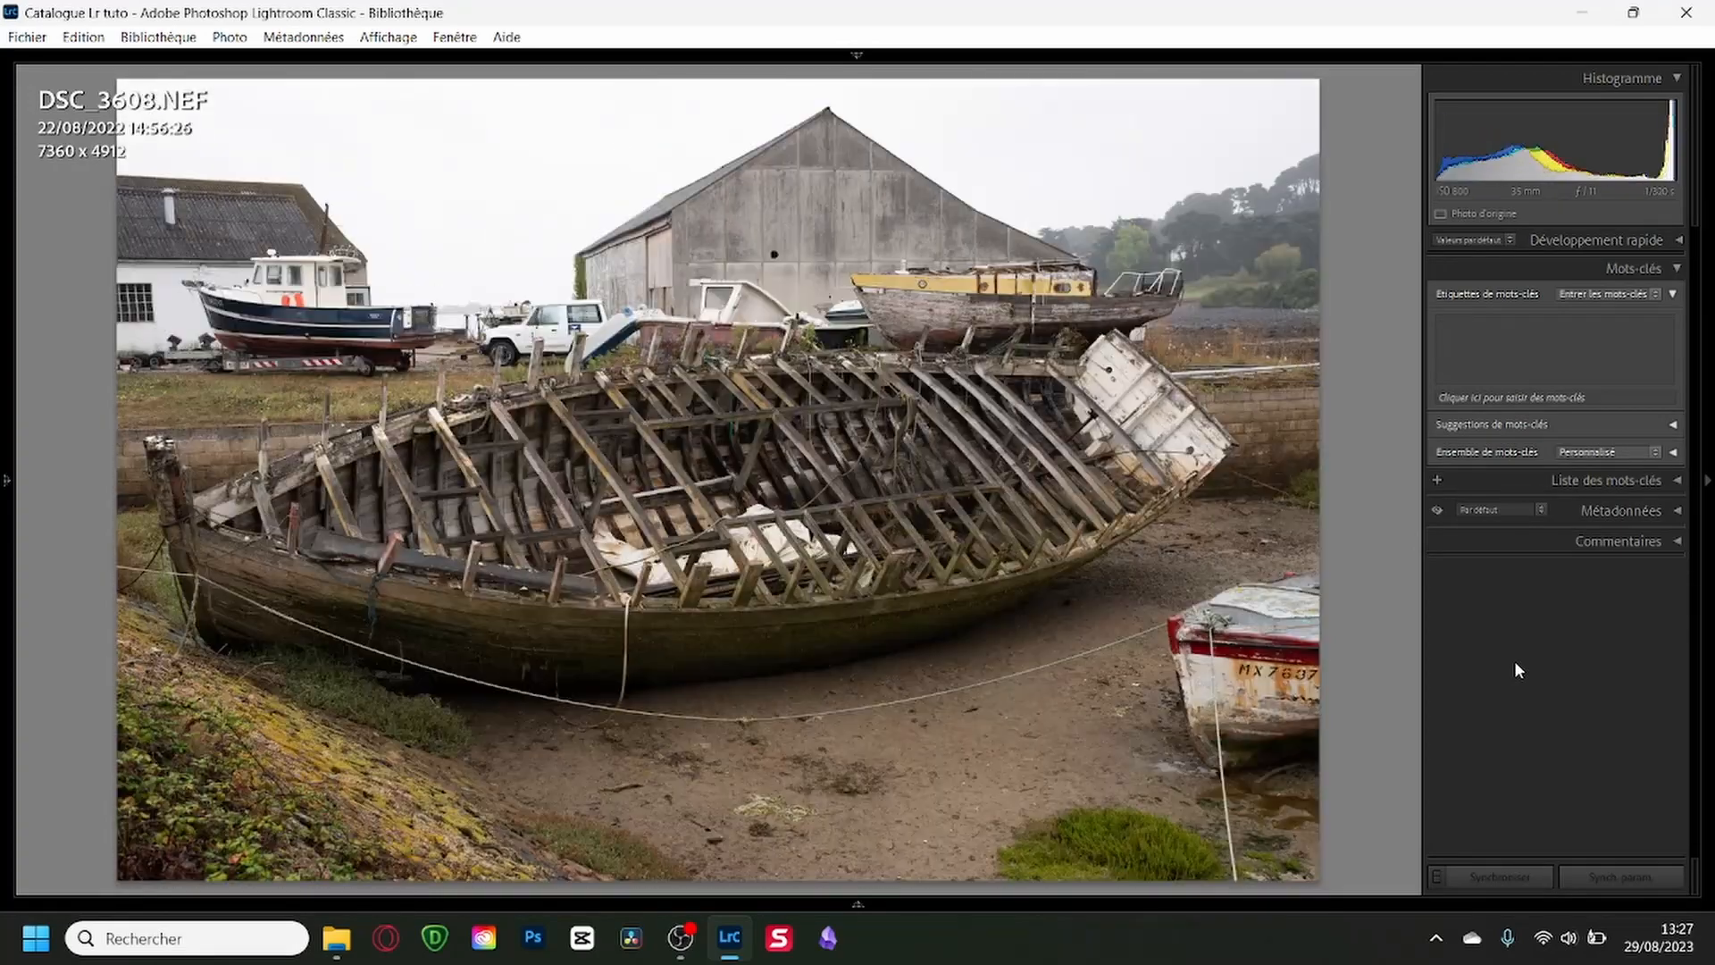
pyautogui.press('Right')
pyautogui.press('Right')
pyautogui.press('Left')
pyautogui.press('Right')
pyautogui.press('Left')
pyautogui.press('Right')
pyautogui.press('p')
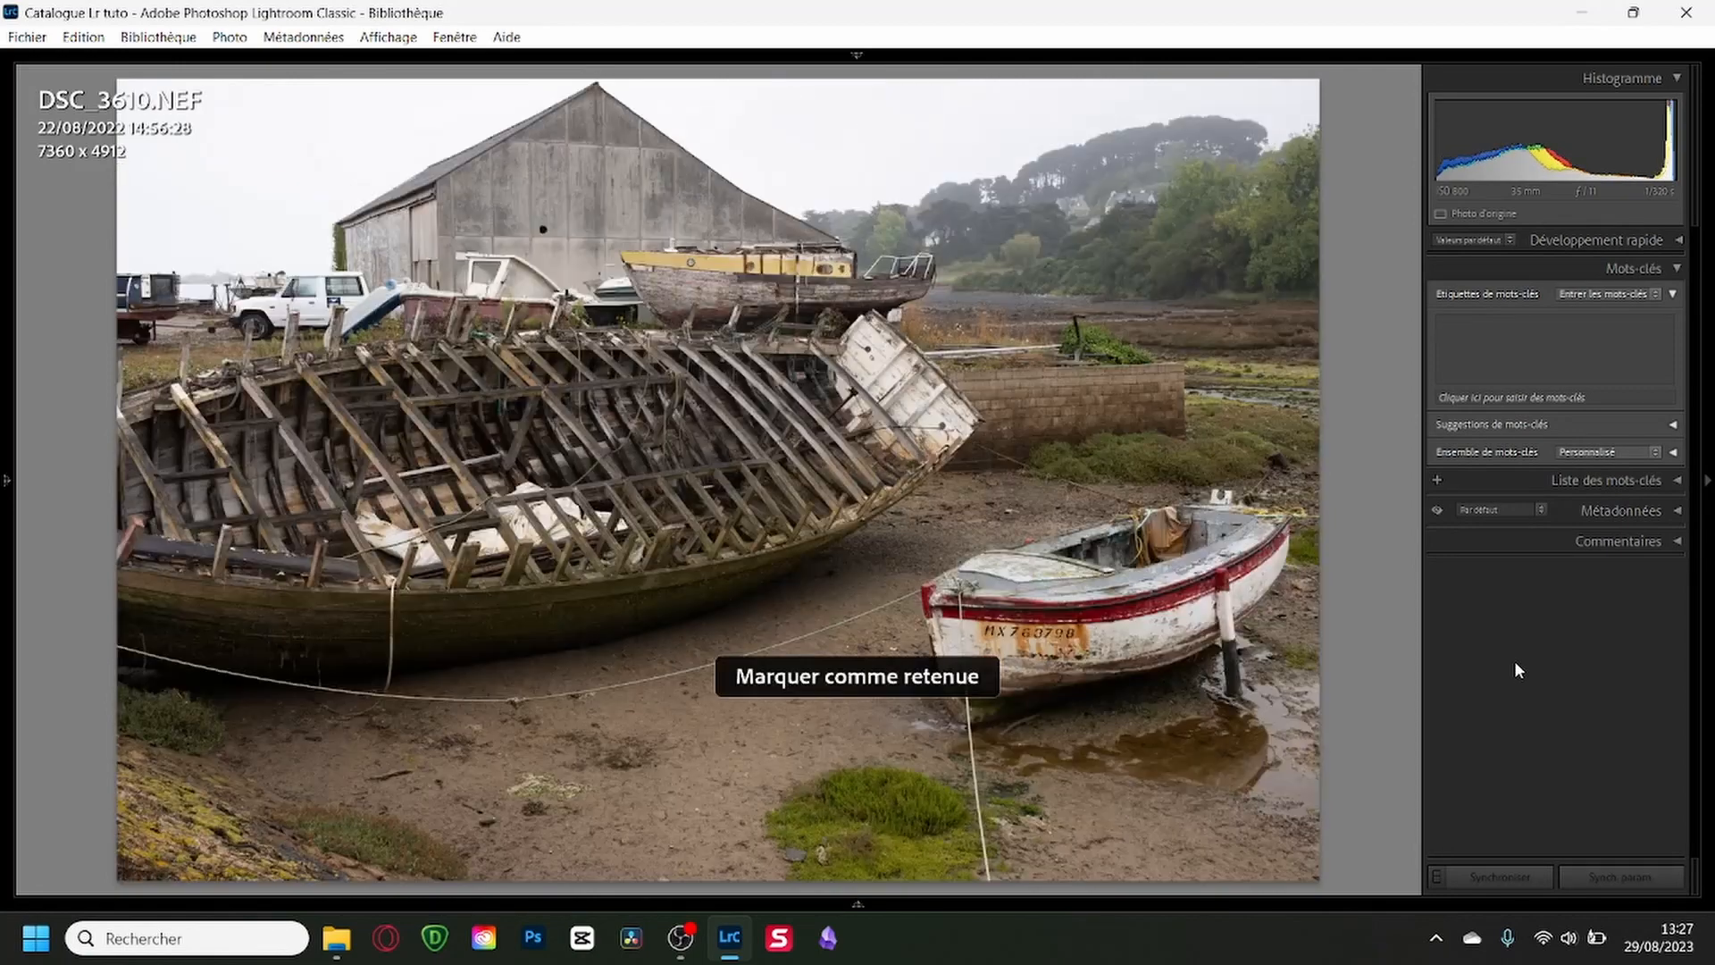
pyautogui.press('Left')
pyautogui.press('Right')
# Return to the grid, filter it to flagged photos only, and select the first photo.
pyautogui.press('g')
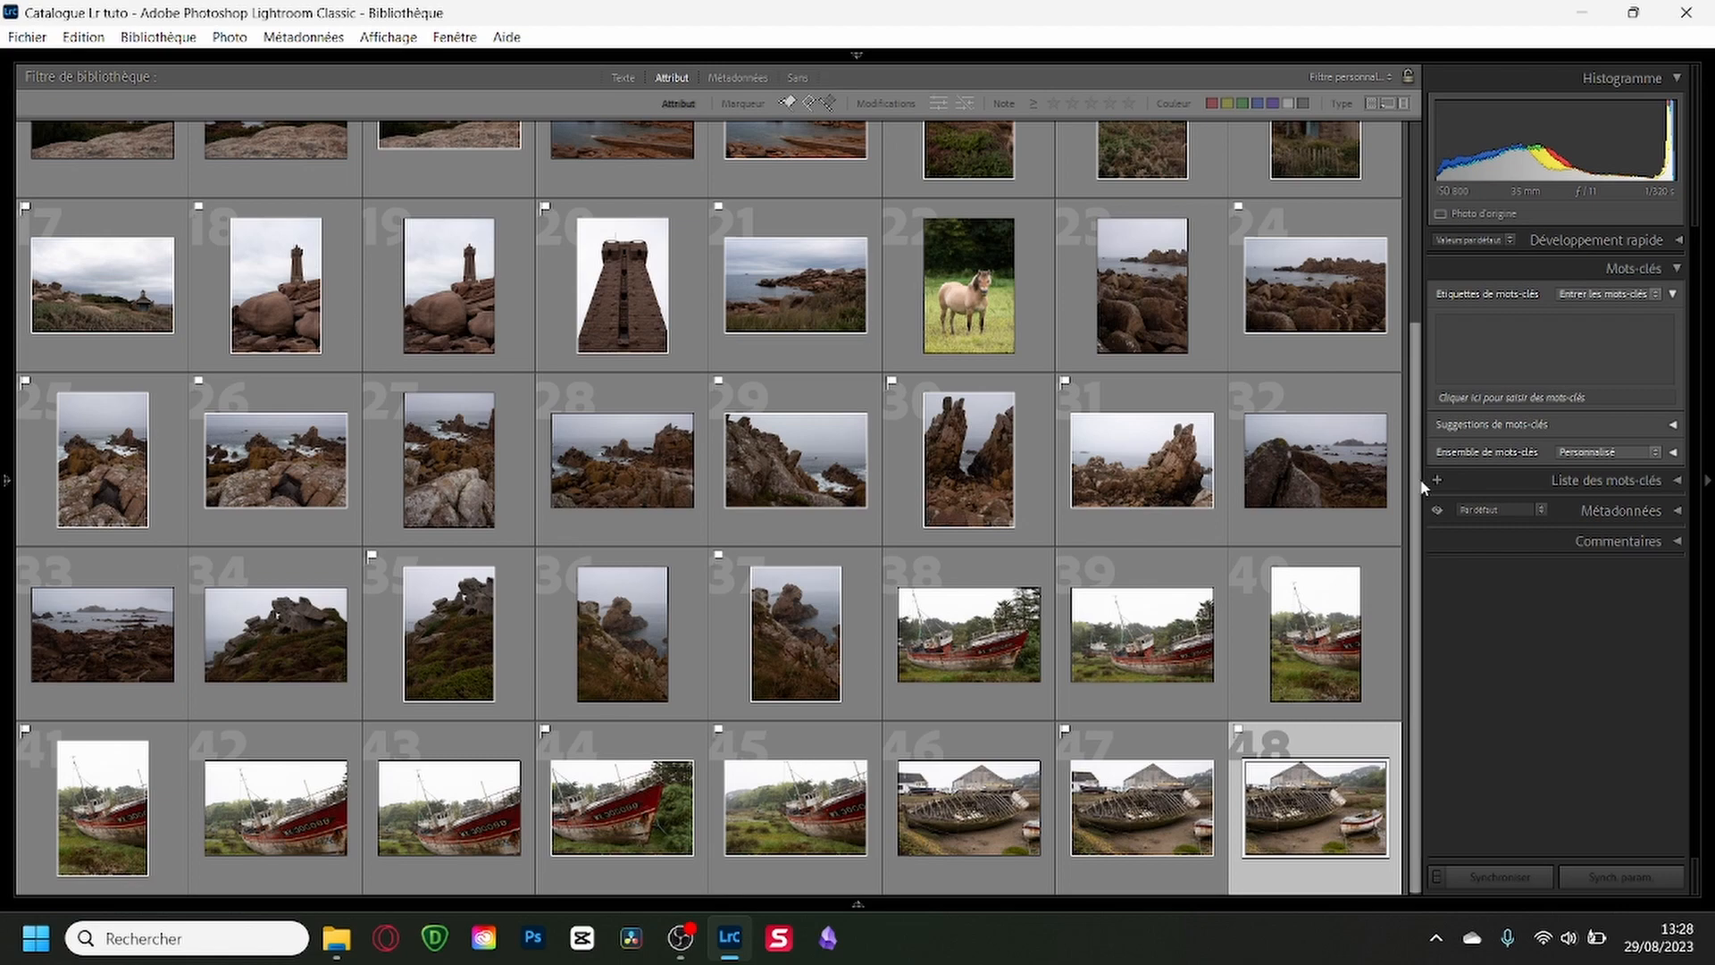
pyautogui.moveTo(1413, 480); pyautogui.dragTo(1403, 249)
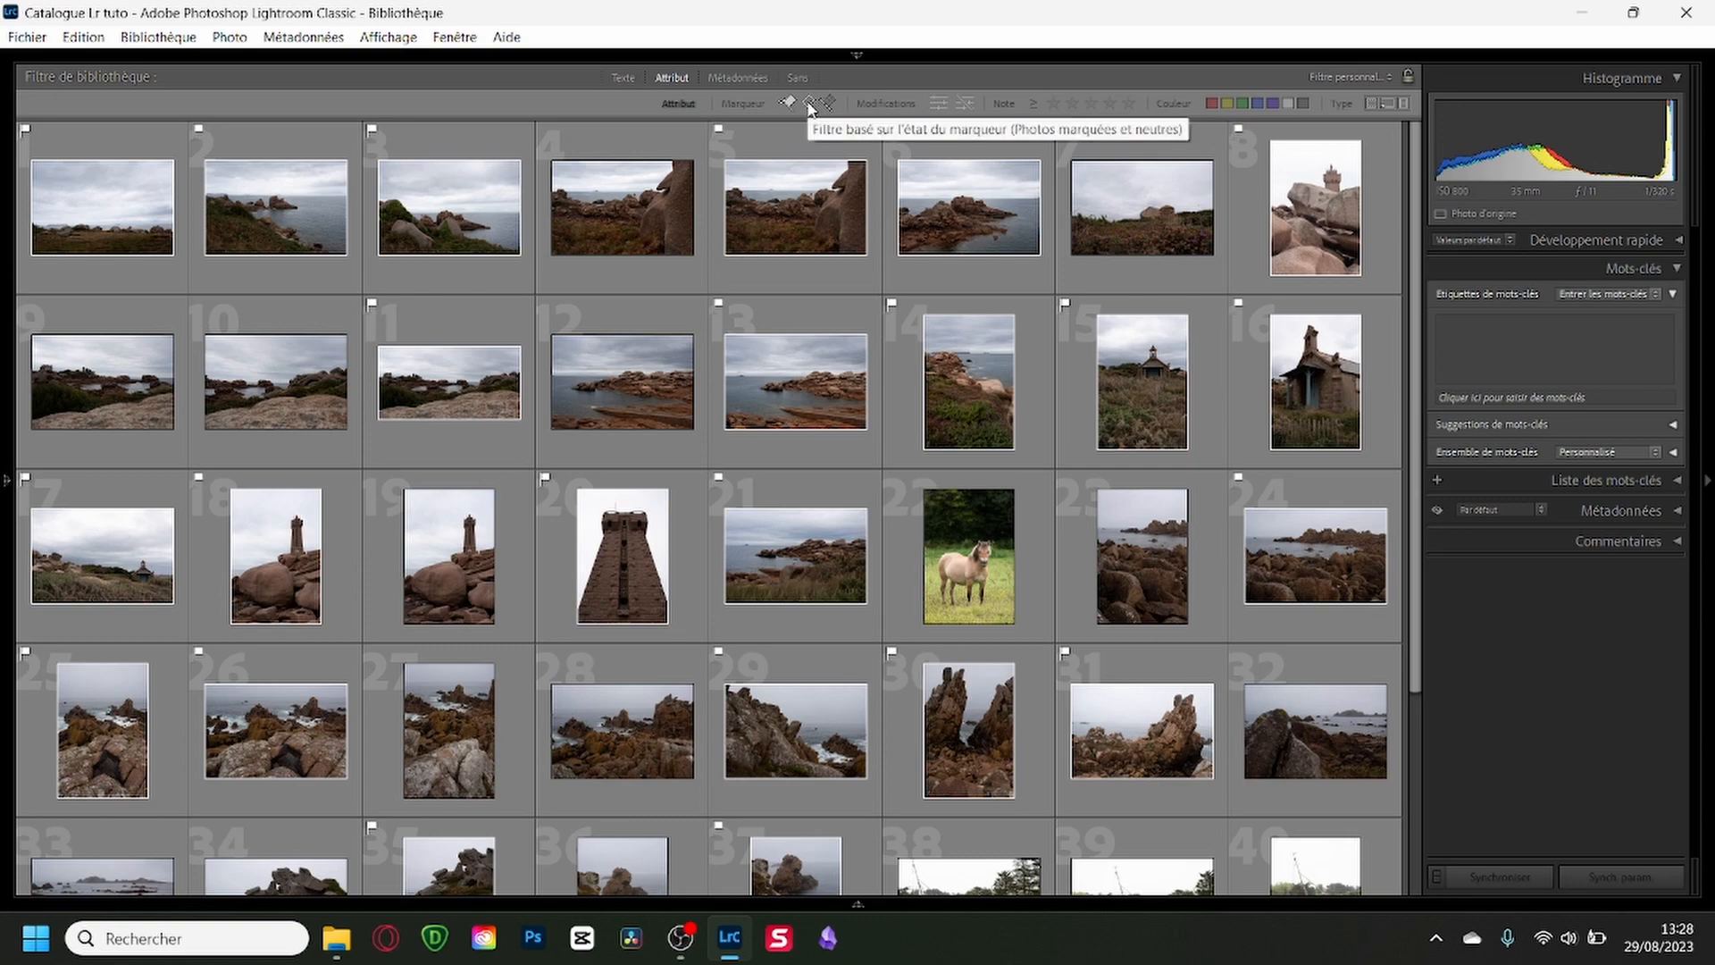
pyautogui.click(810, 105)
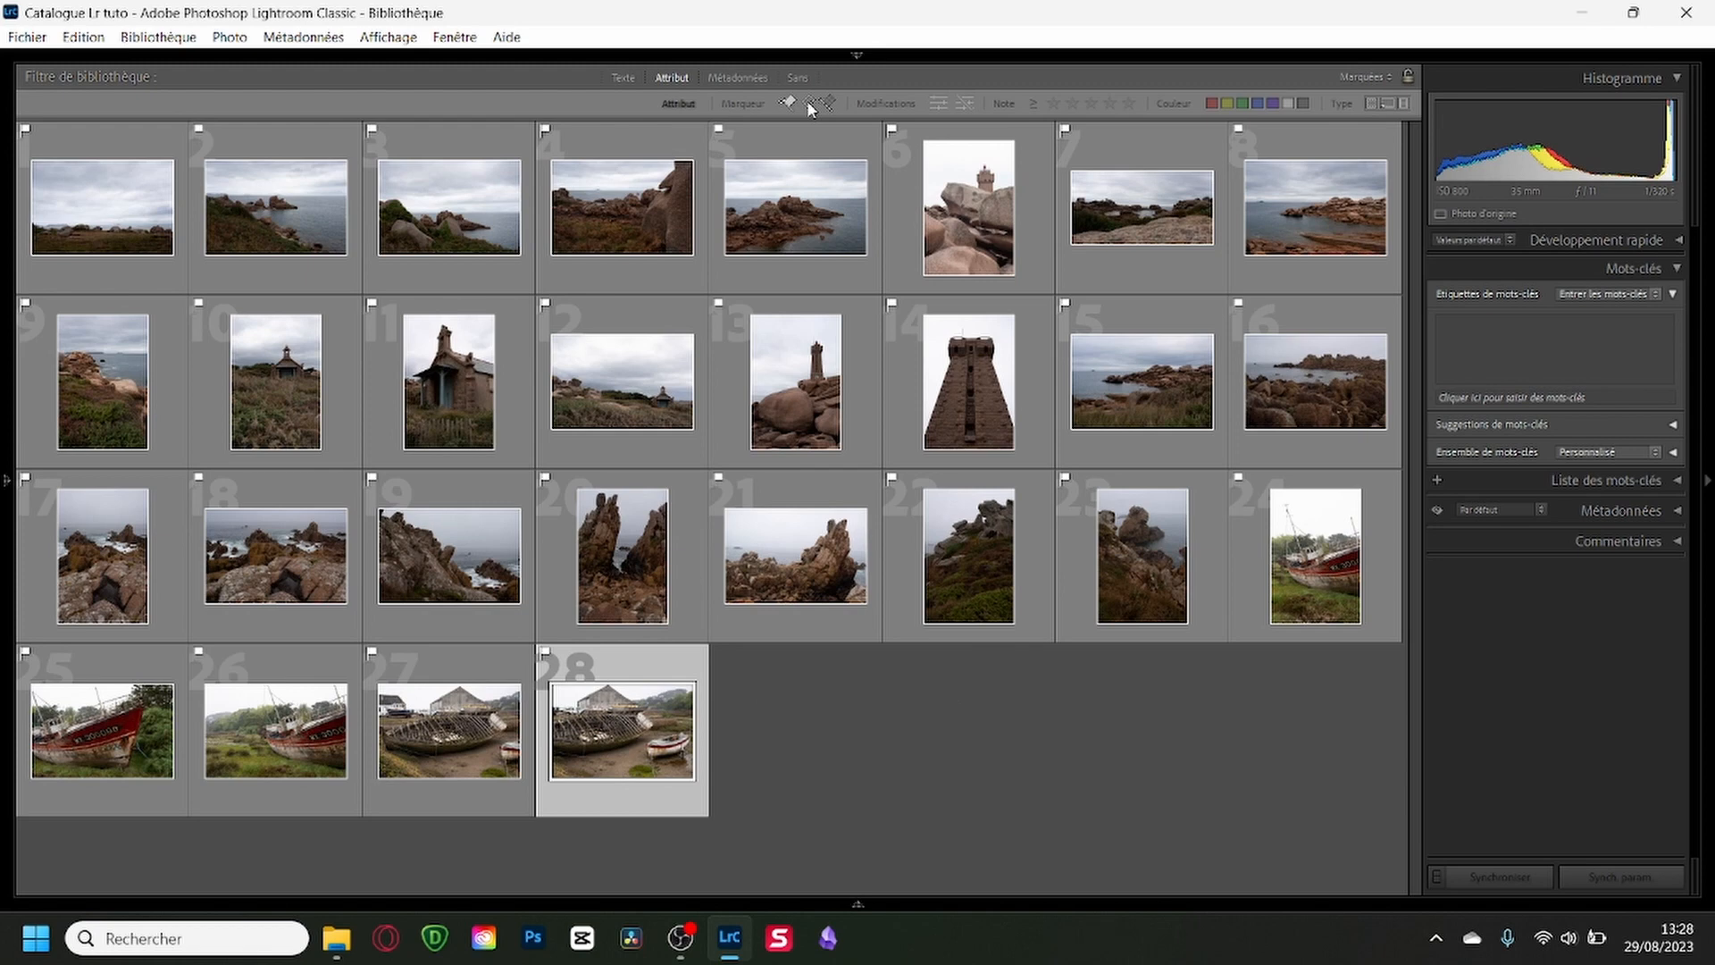
pyautogui.press('Home')
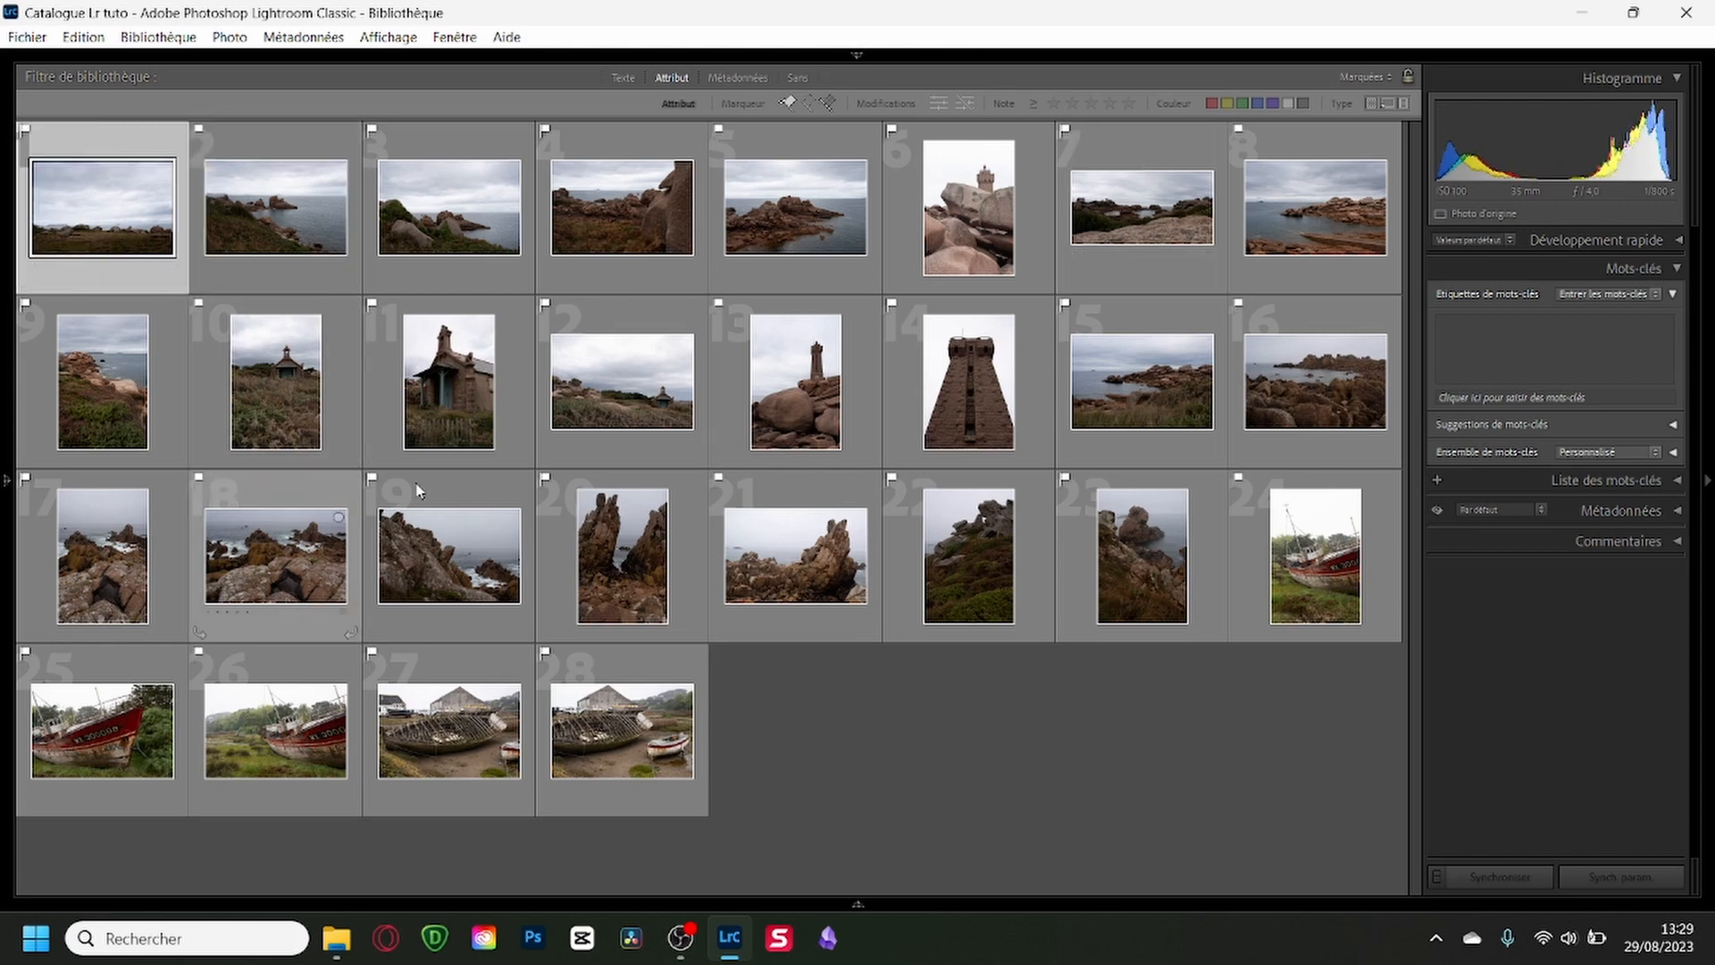
# Enlarge the first flagged photo, DSC_3481, and compare it with DSC_3482.
pyautogui.press('e')
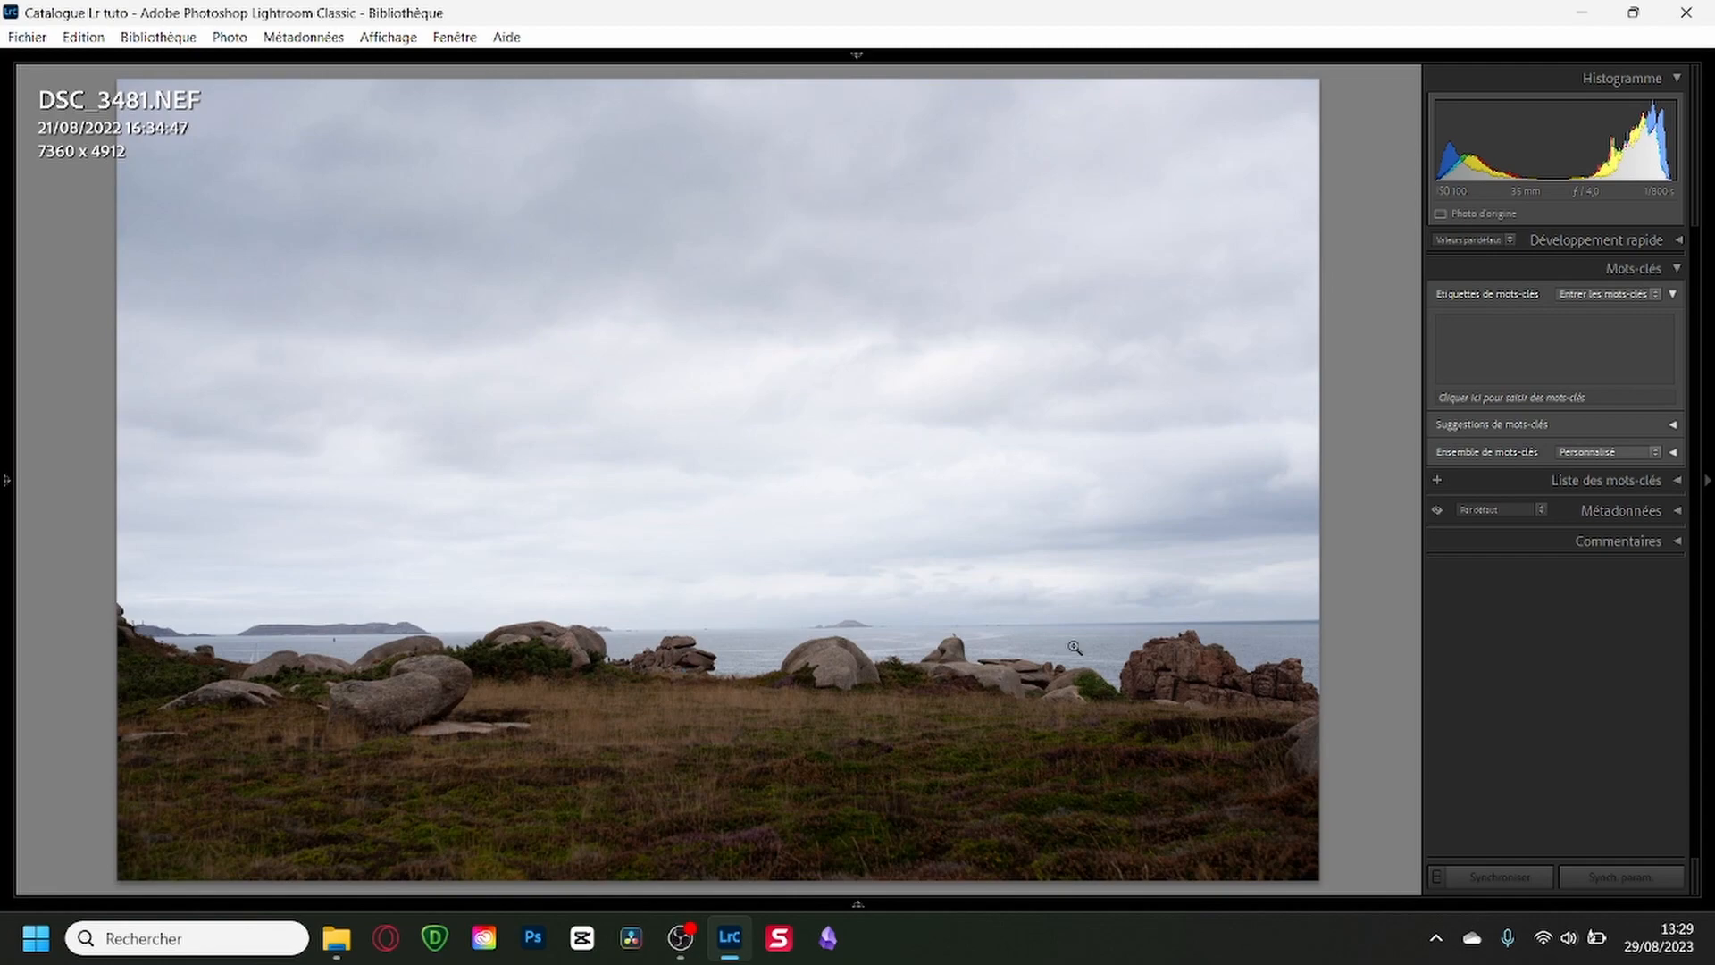
pyautogui.press('Right')
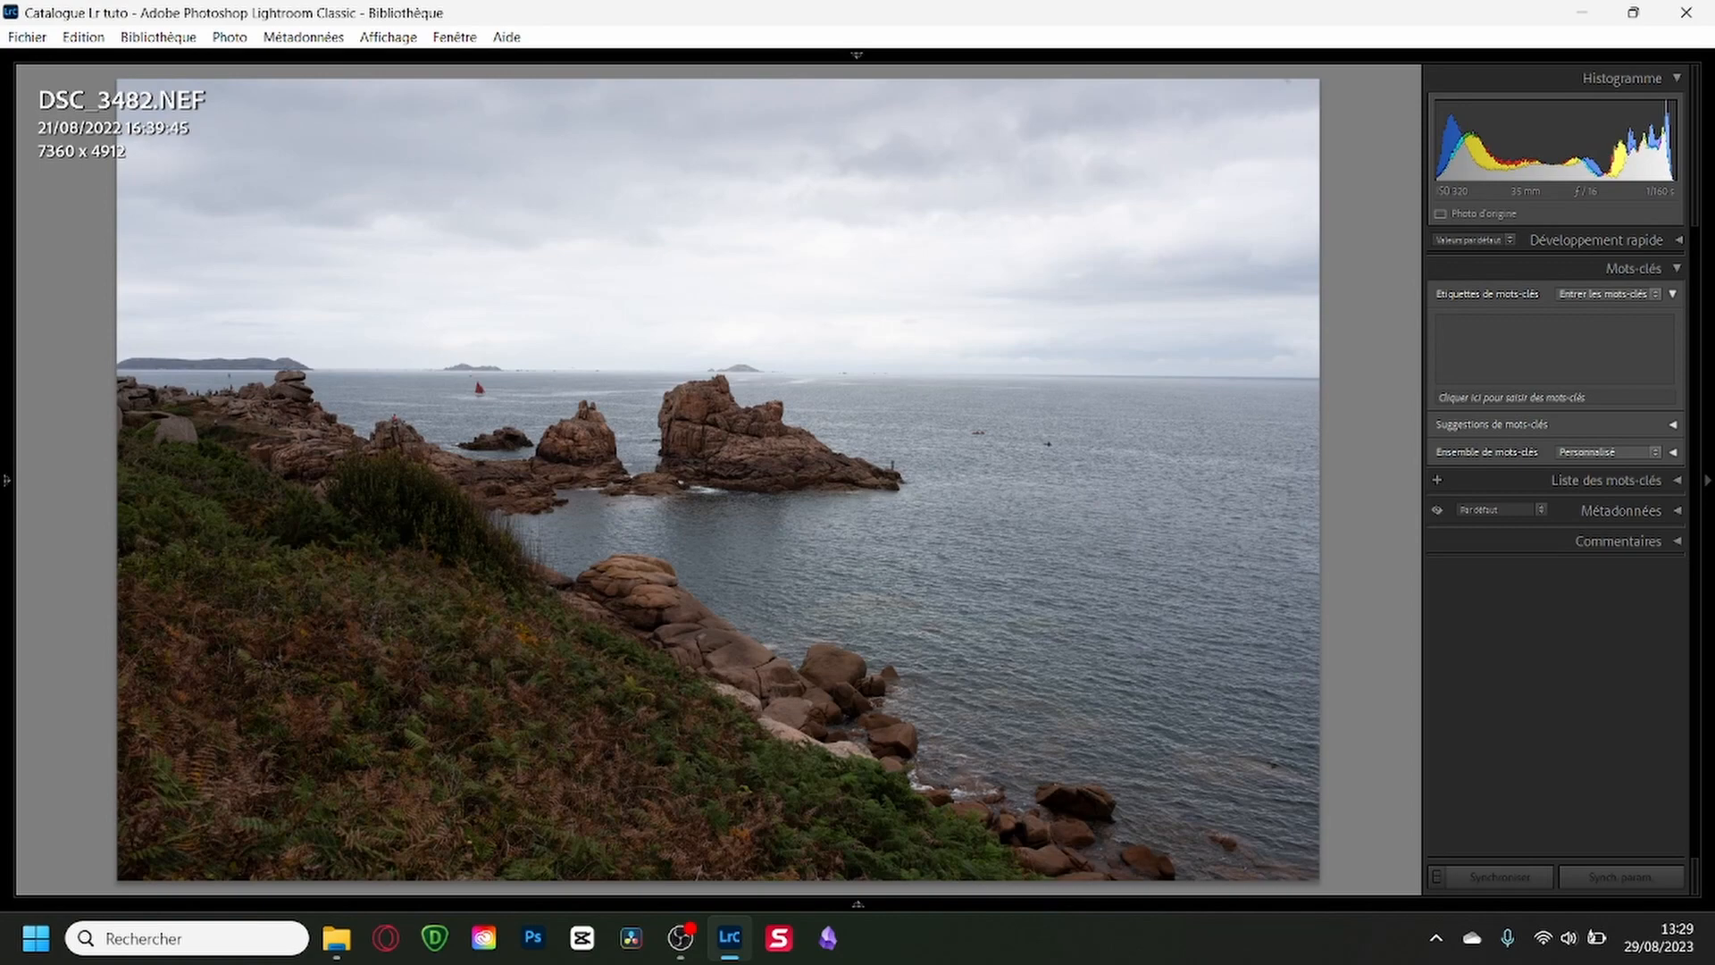
pyautogui.press('Left')
pyautogui.press('Right')
pyautogui.press('Left')
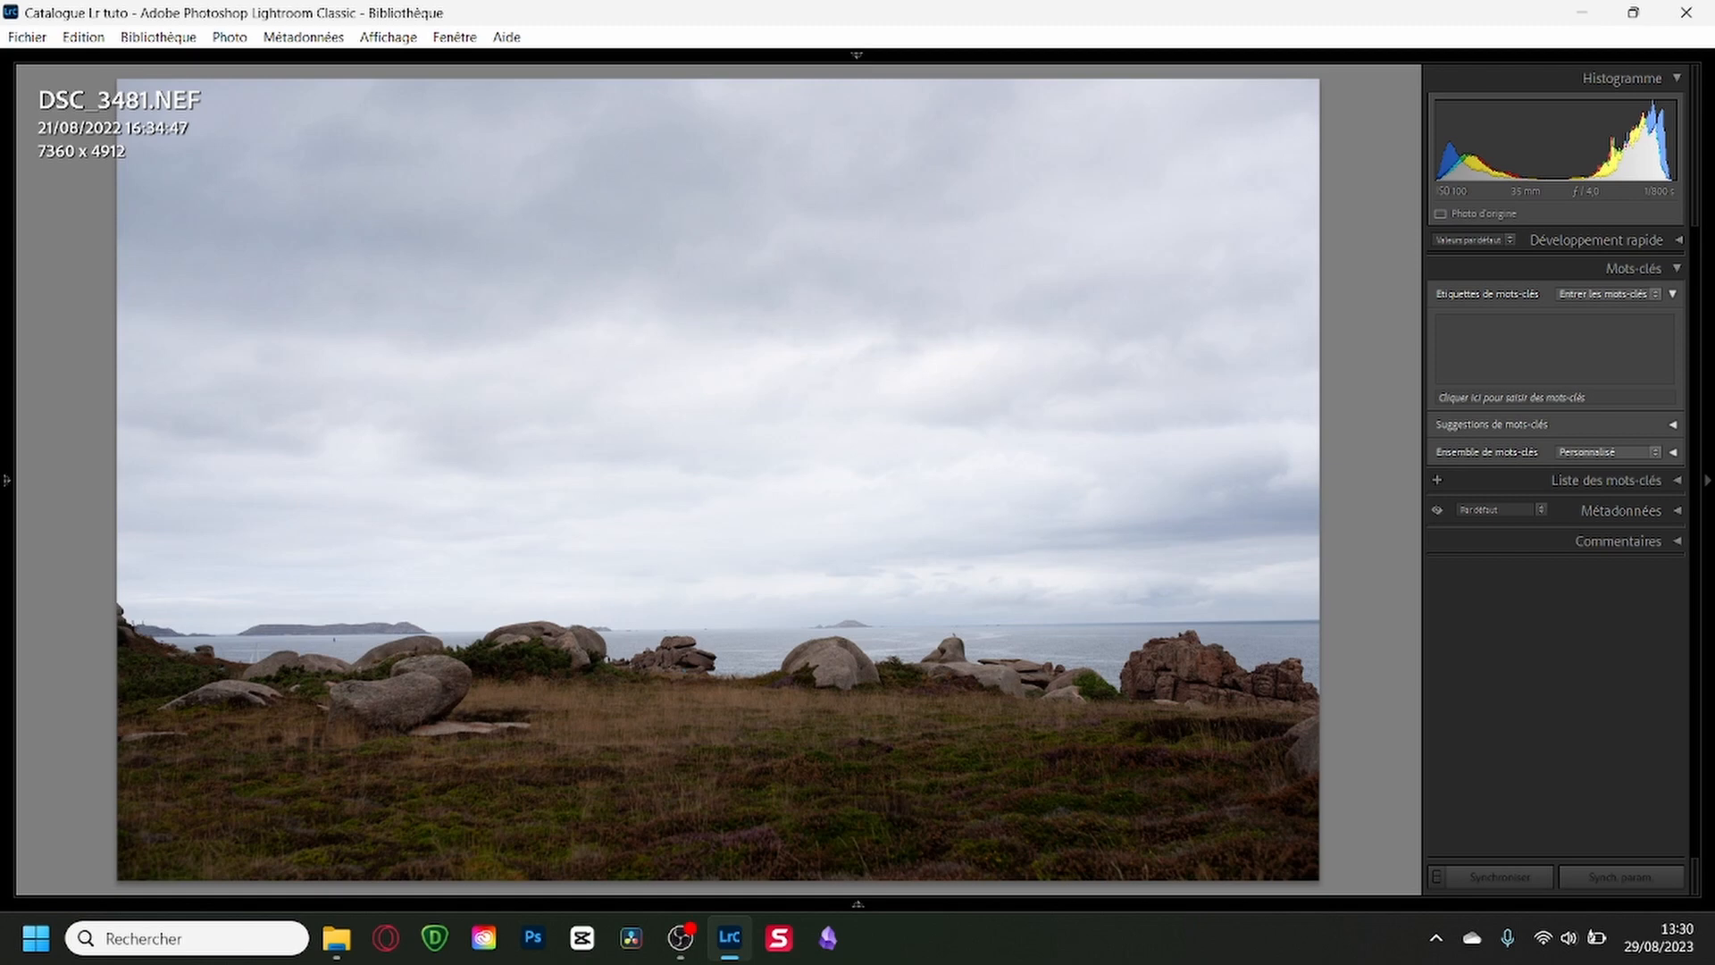
# Show the filmstrip, rate DSC_3481 one star, and review DSC_3482 and DSC_3484.
pyautogui.press('F6')
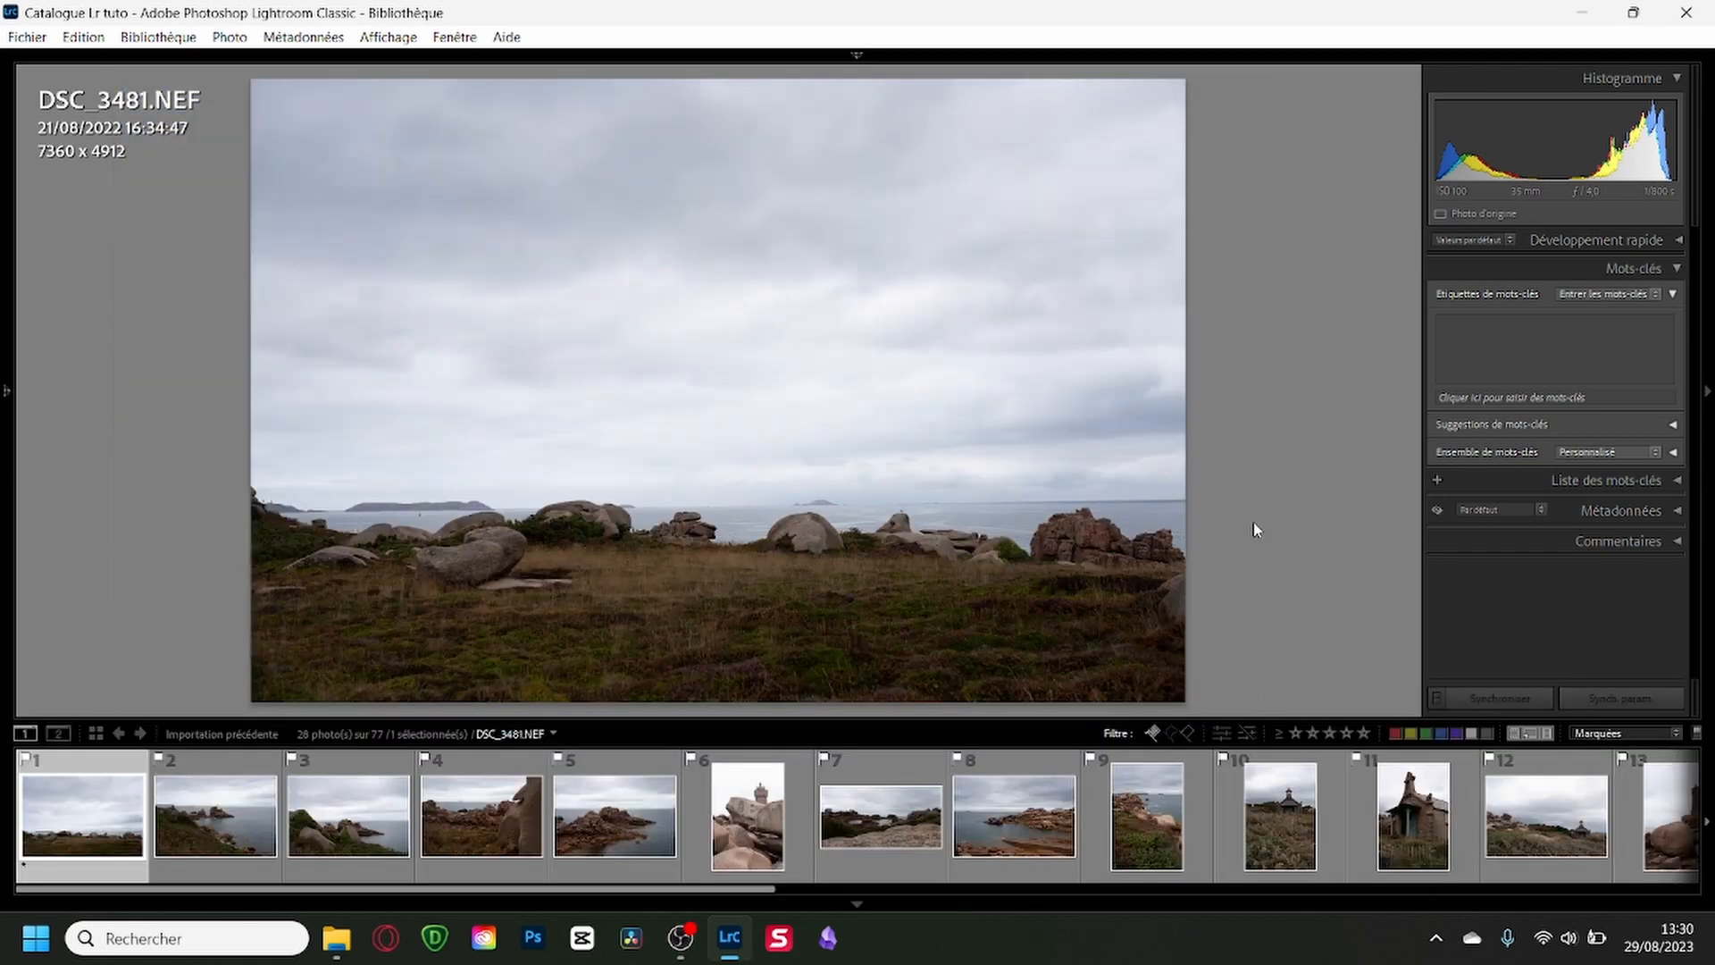
pyautogui.click(25, 866)
pyautogui.click(222, 795)
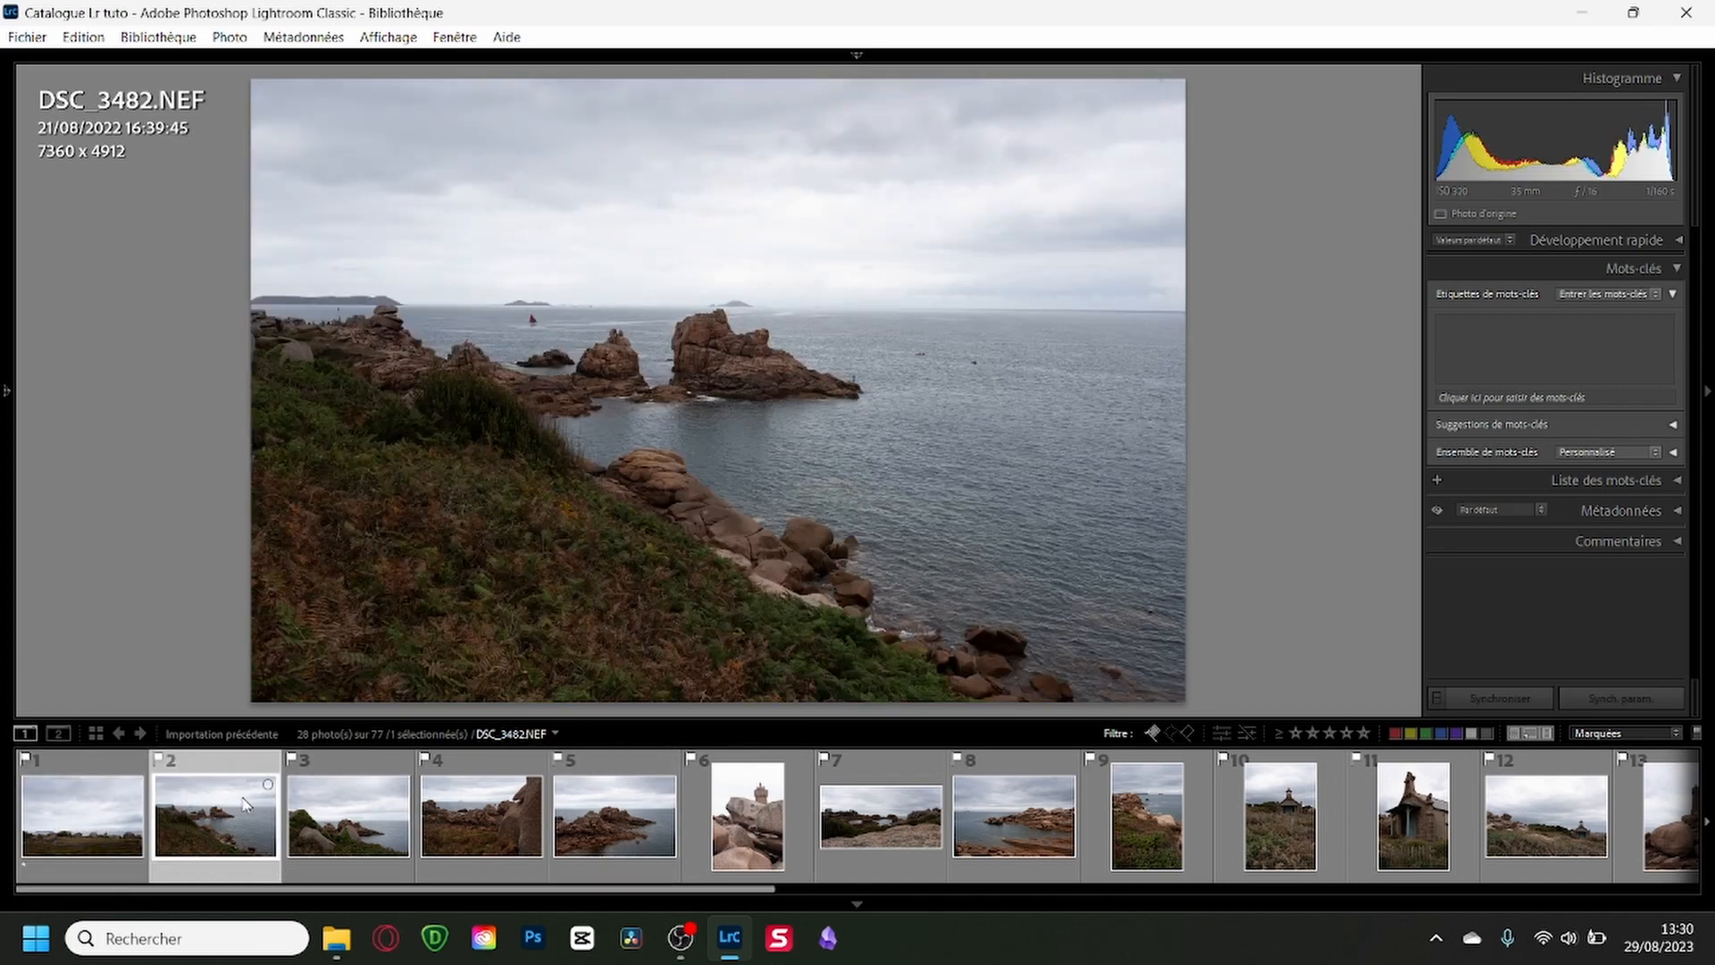
pyautogui.click(369, 789)
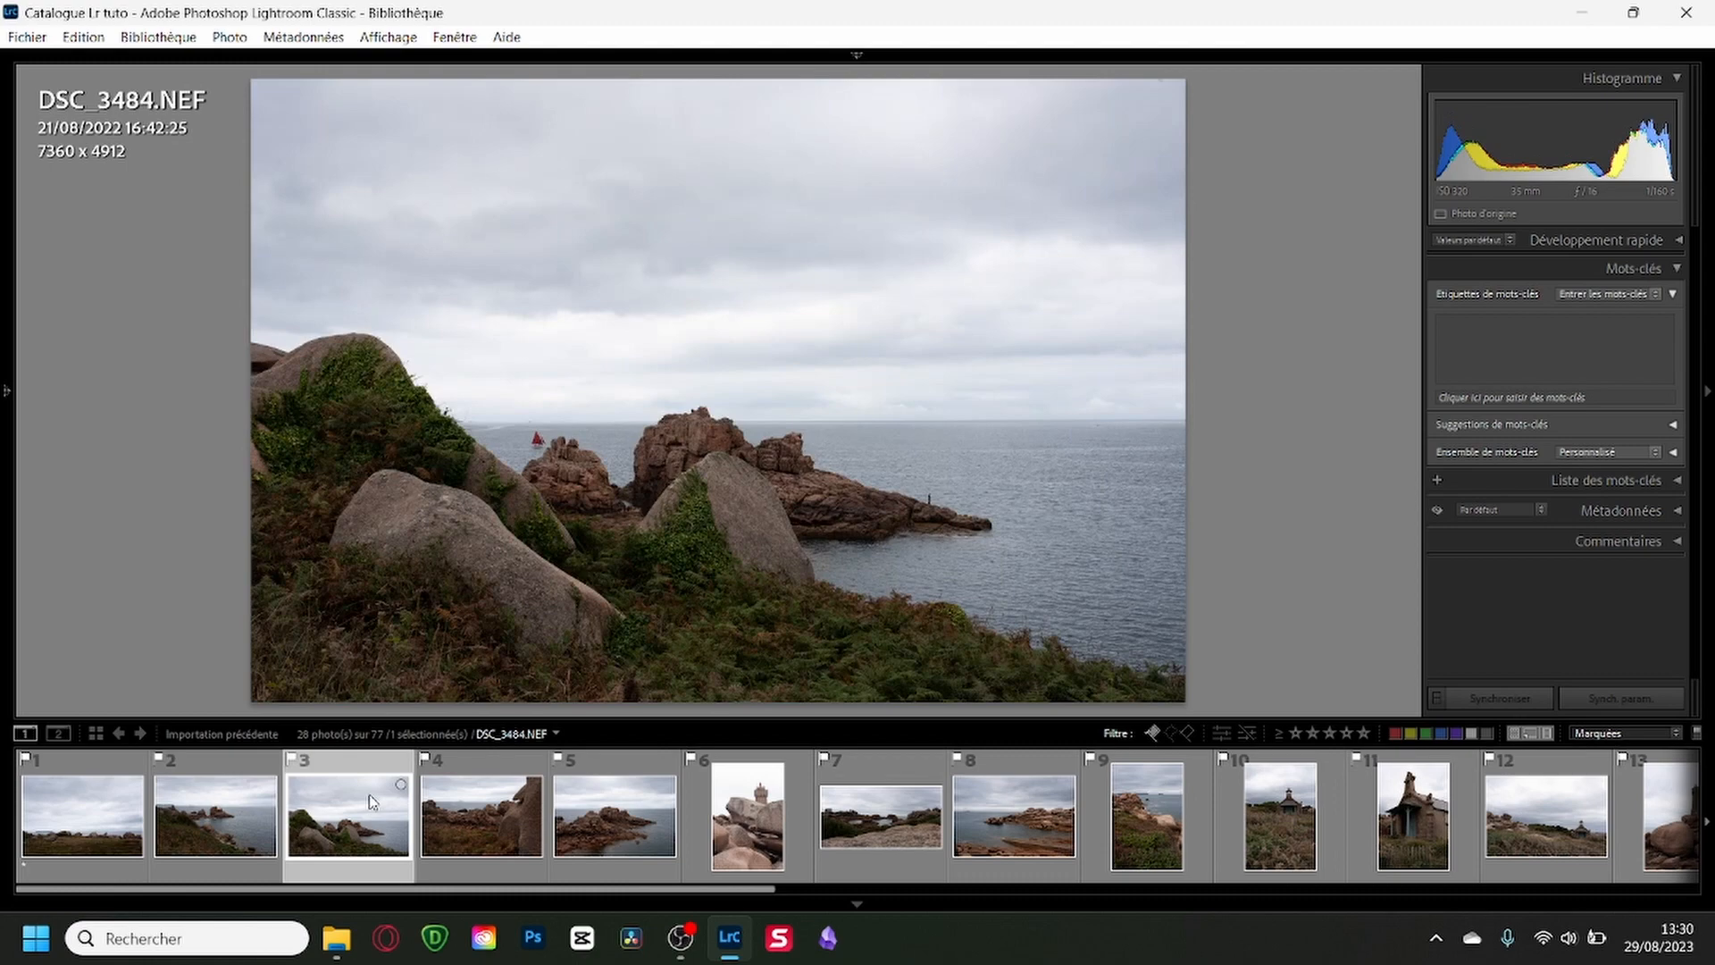
pyautogui.click(234, 786)
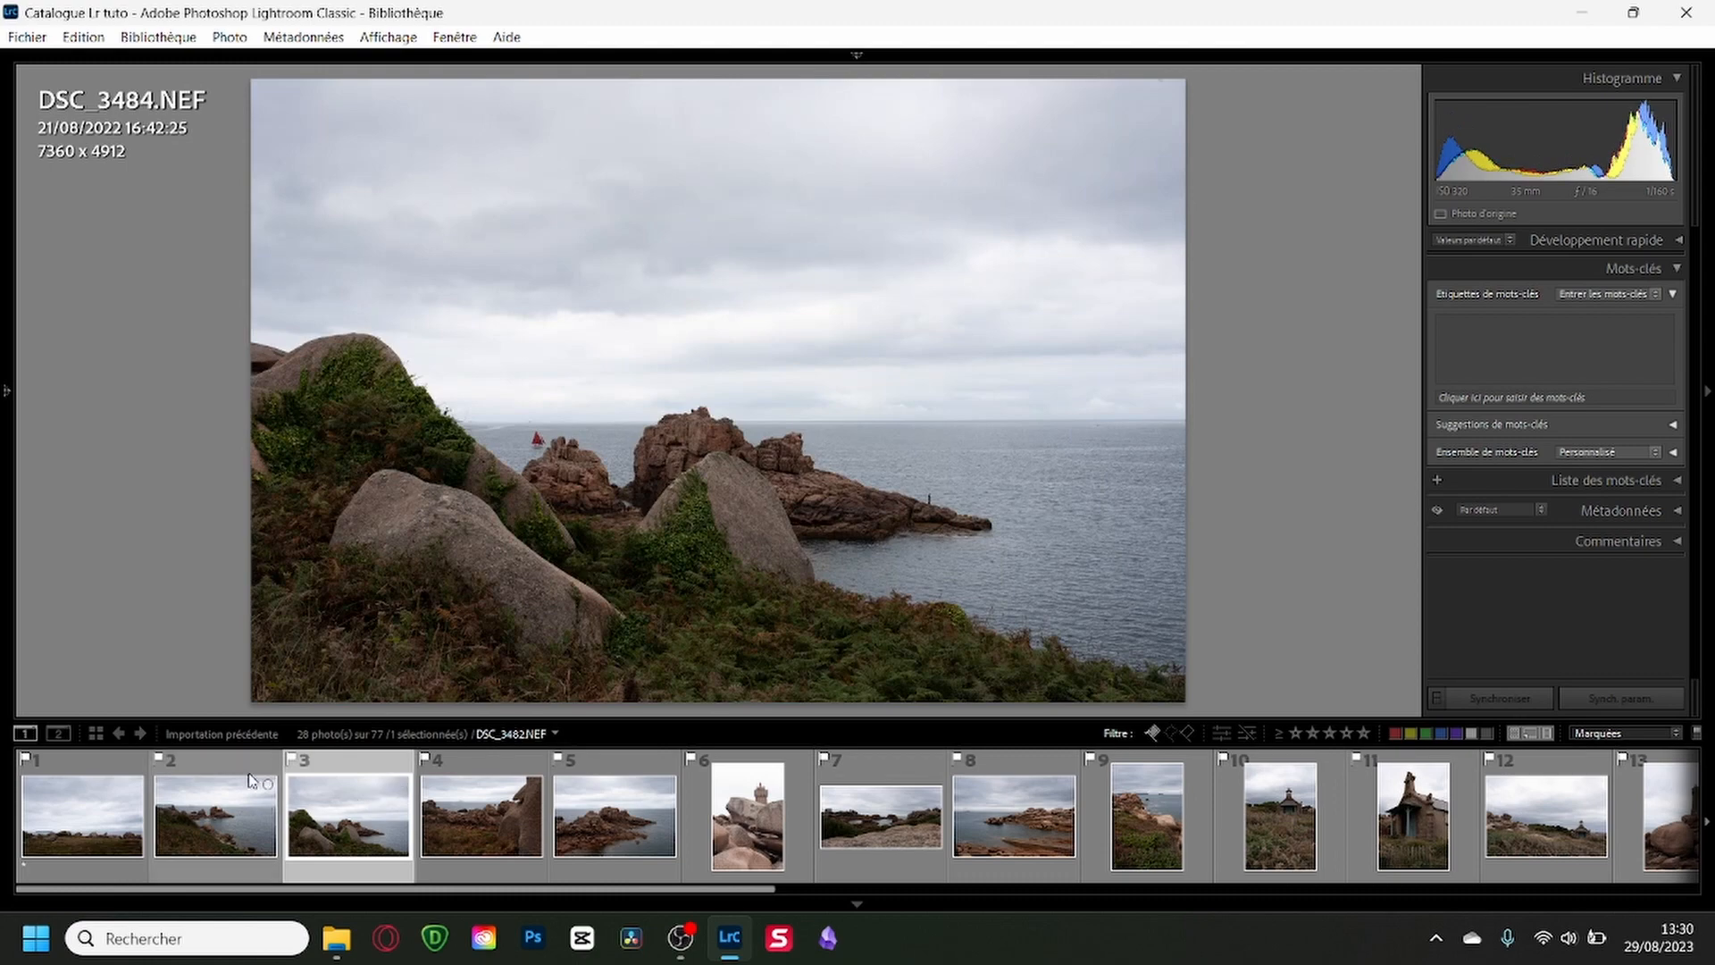
pyautogui.click(342, 789)
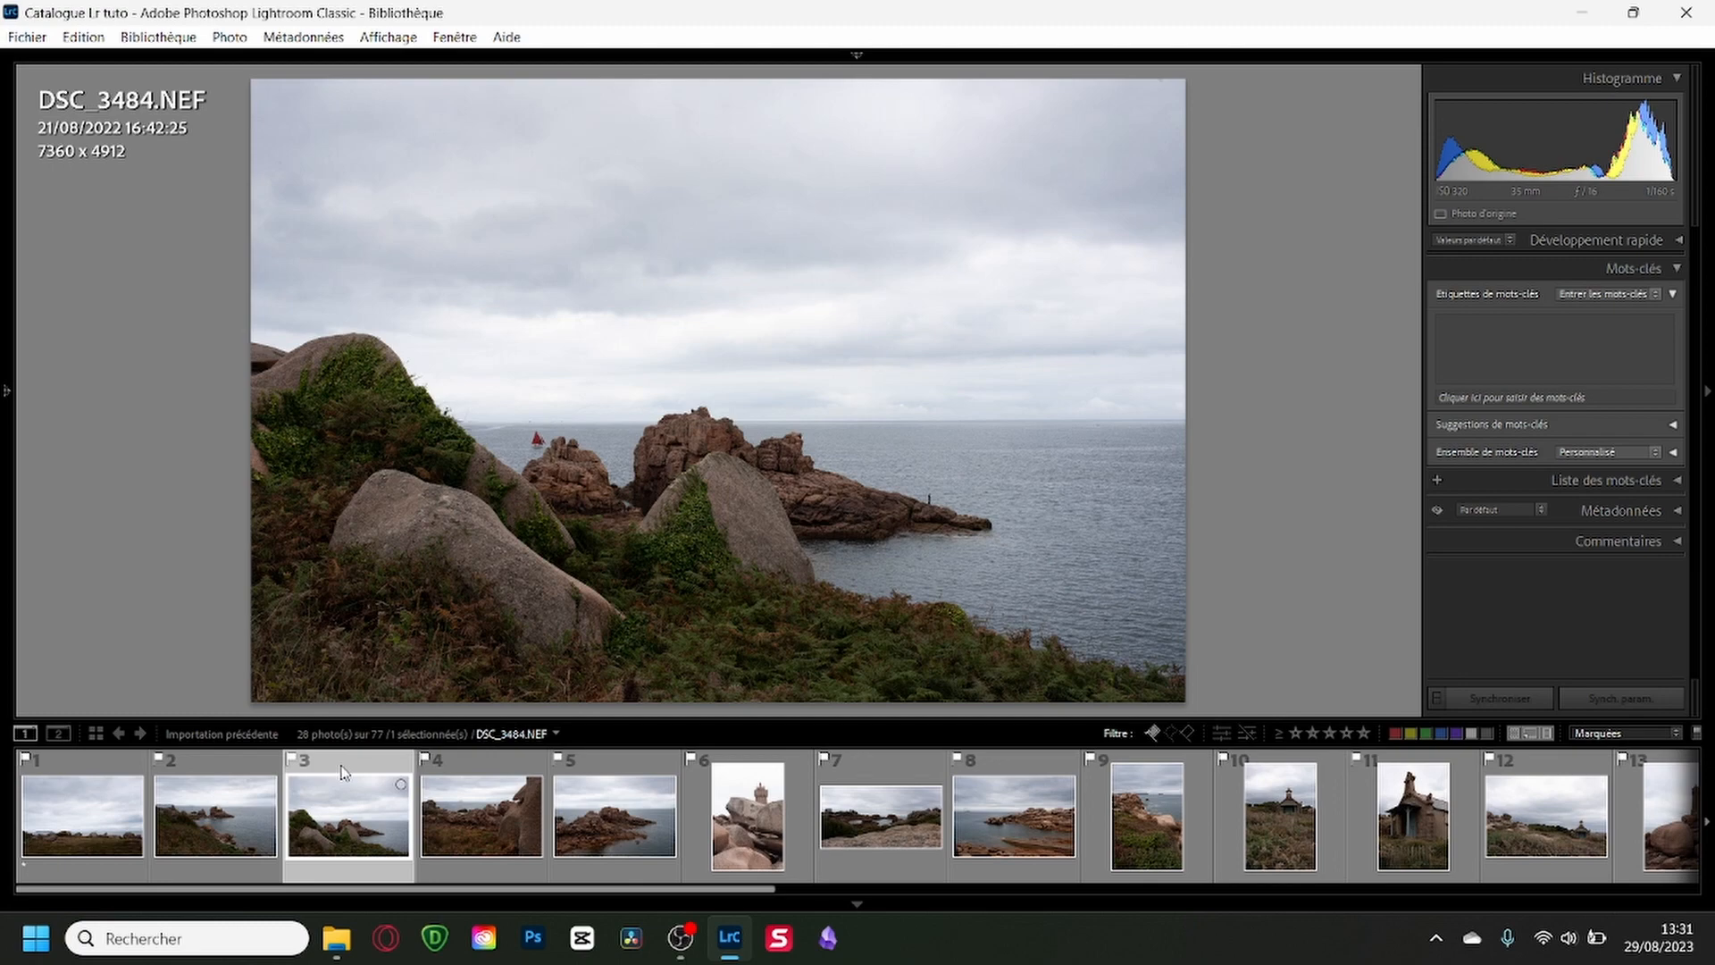
# Rate DSC_3487 and DSC_3484 two stars, looking at DSC_3488 in between.
pyautogui.click(468, 773)
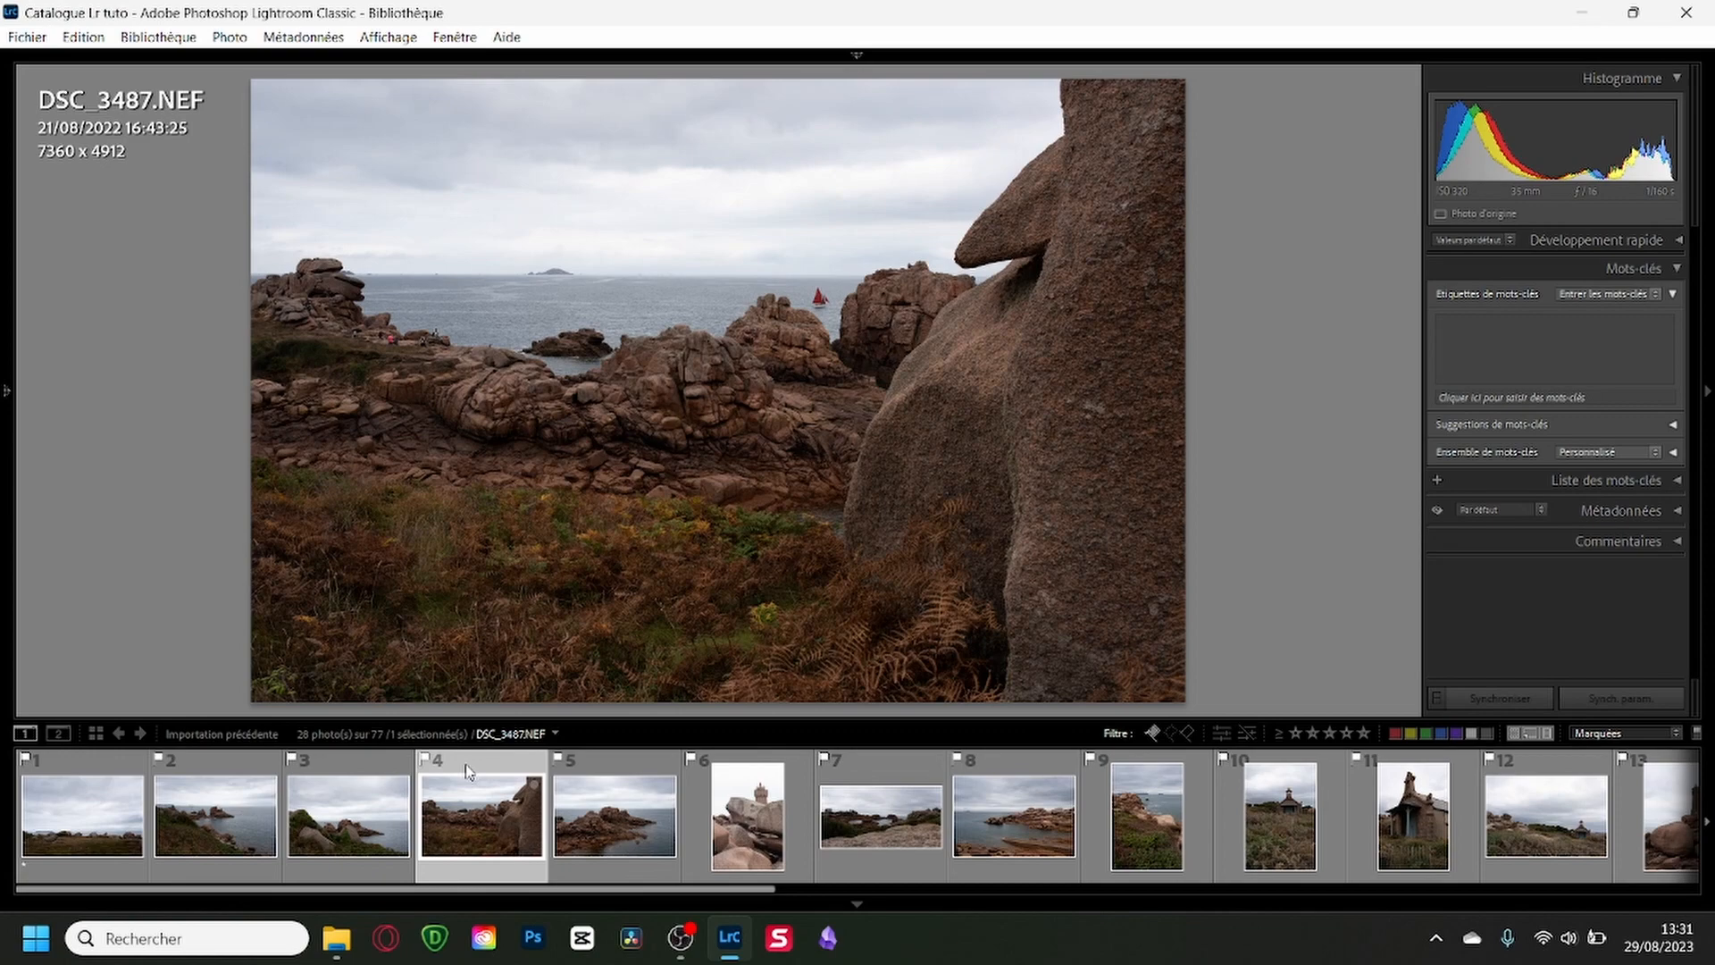
pyautogui.press('2')
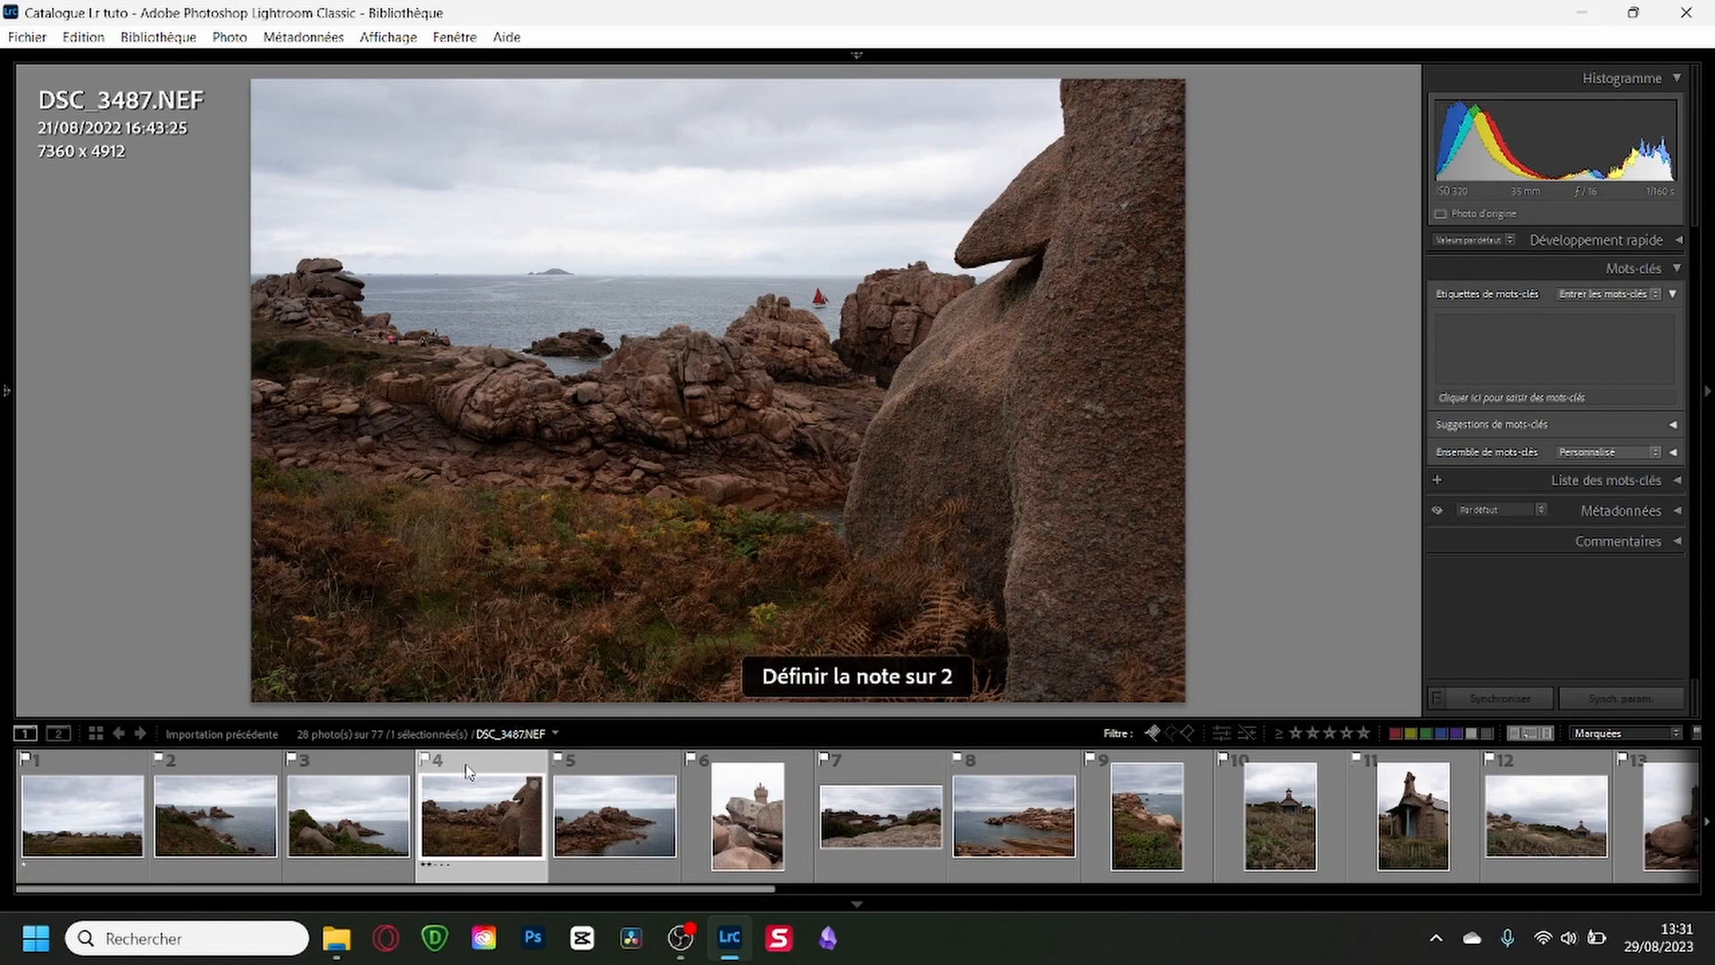
pyautogui.click(611, 776)
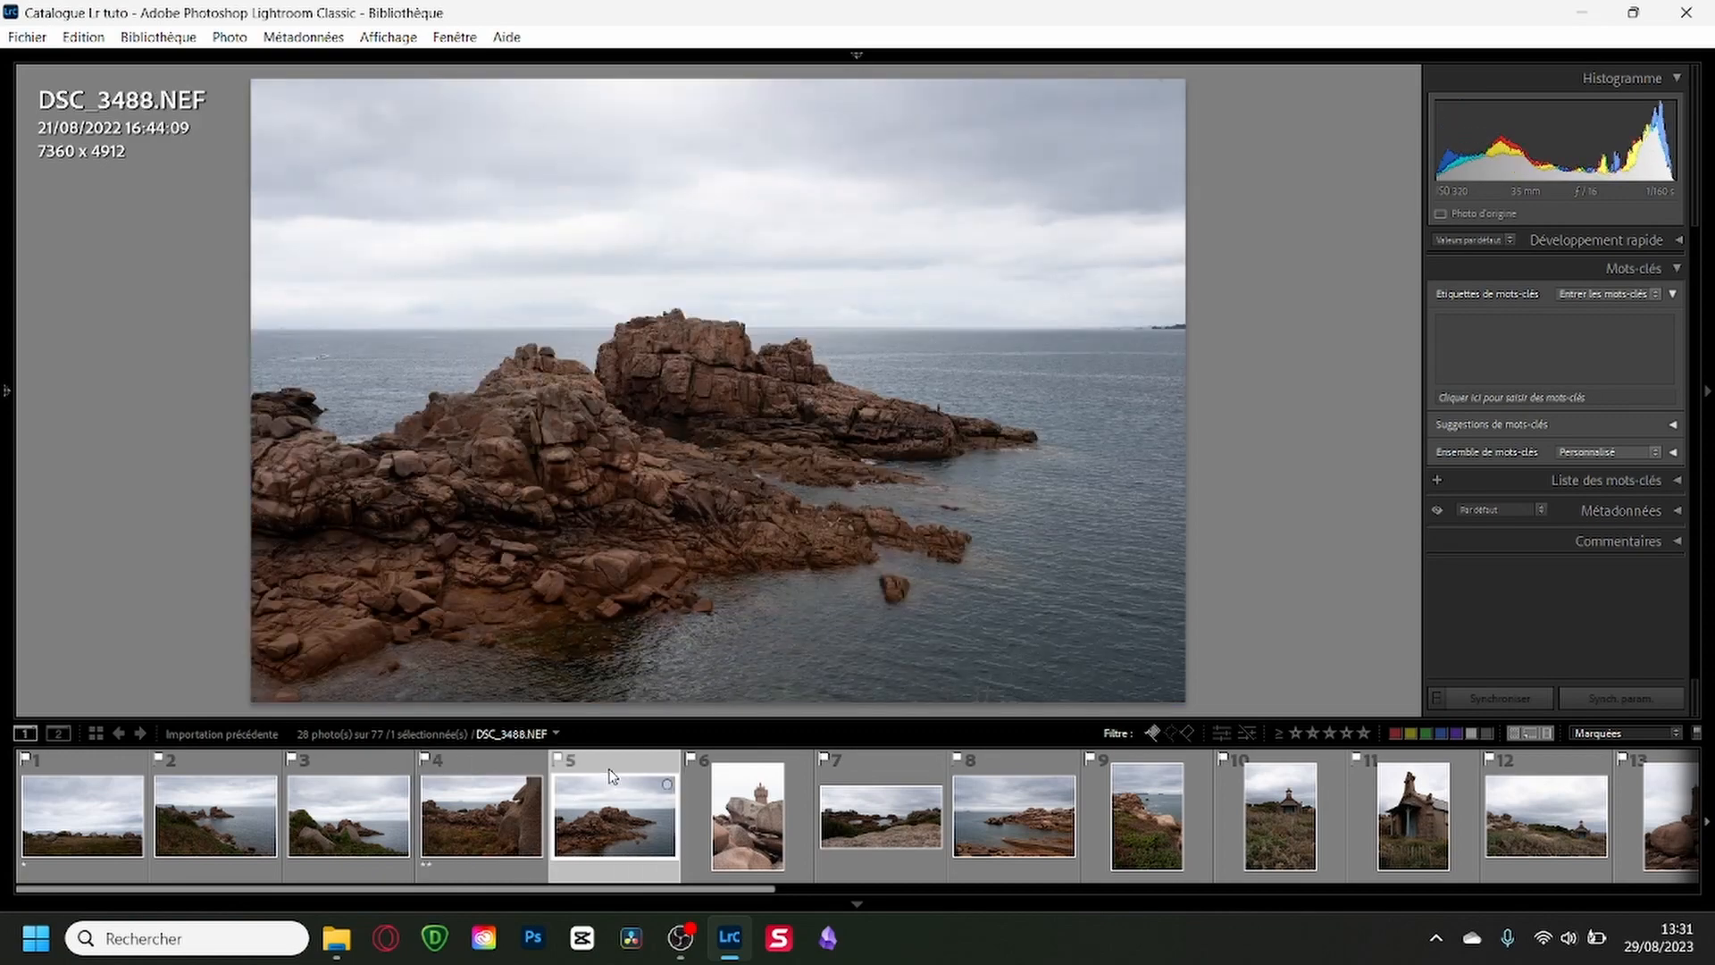
pyautogui.click(394, 776)
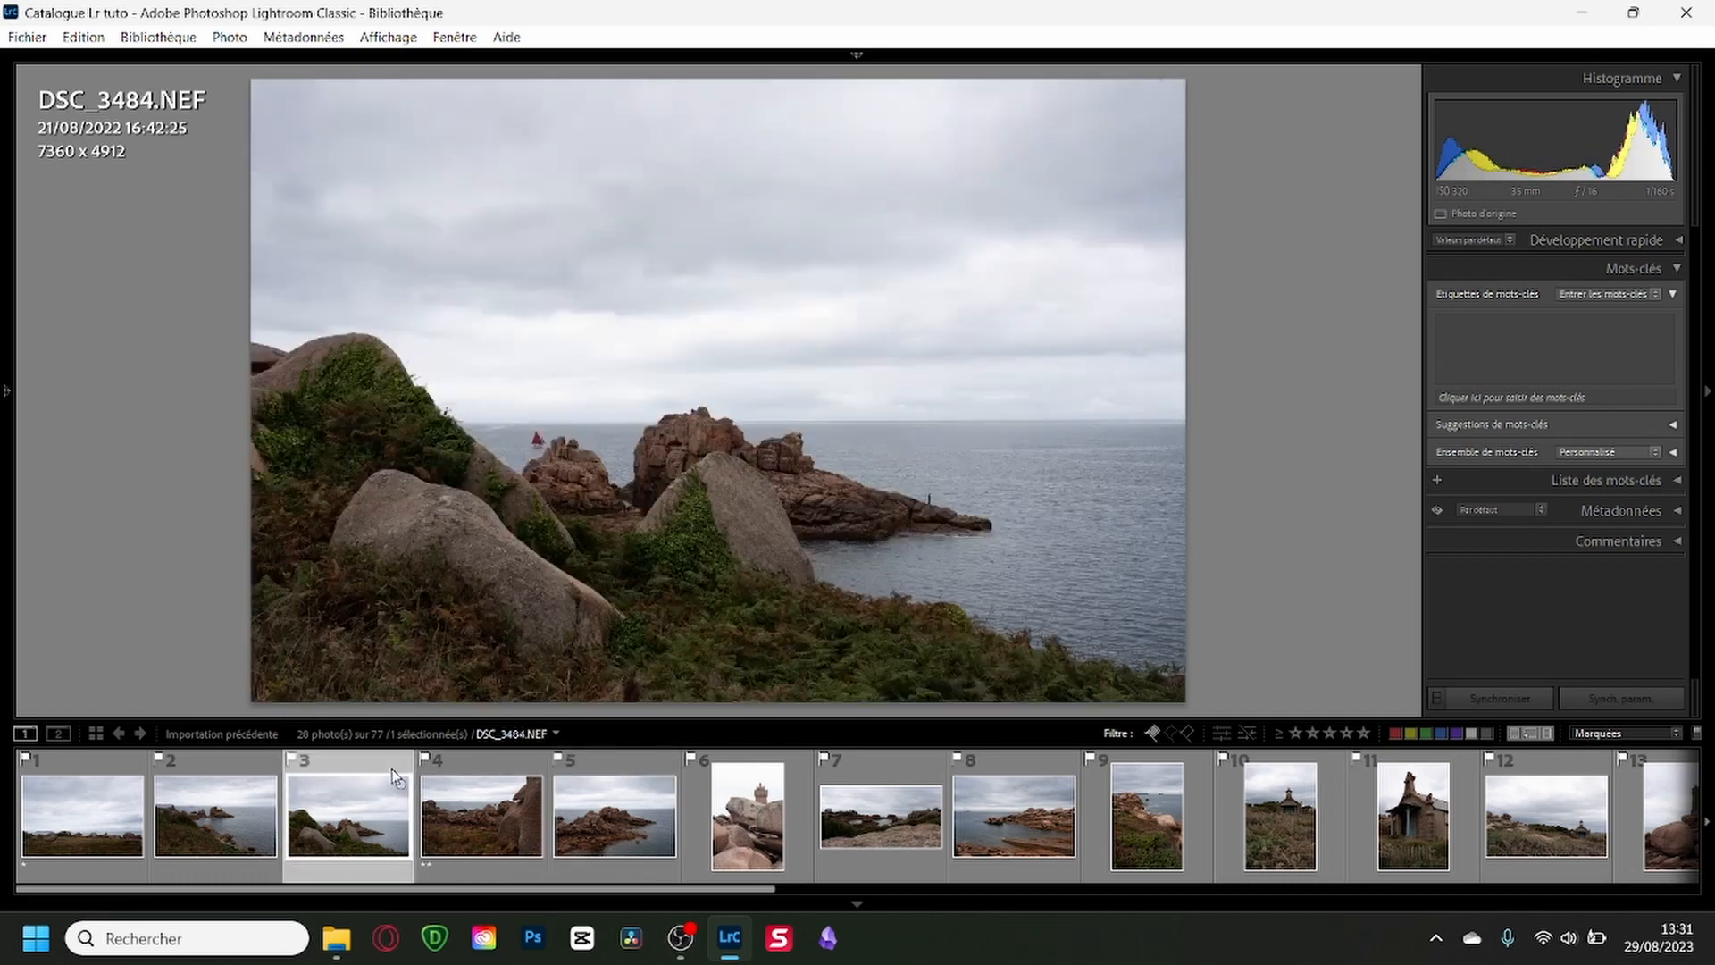
pyautogui.press('2')
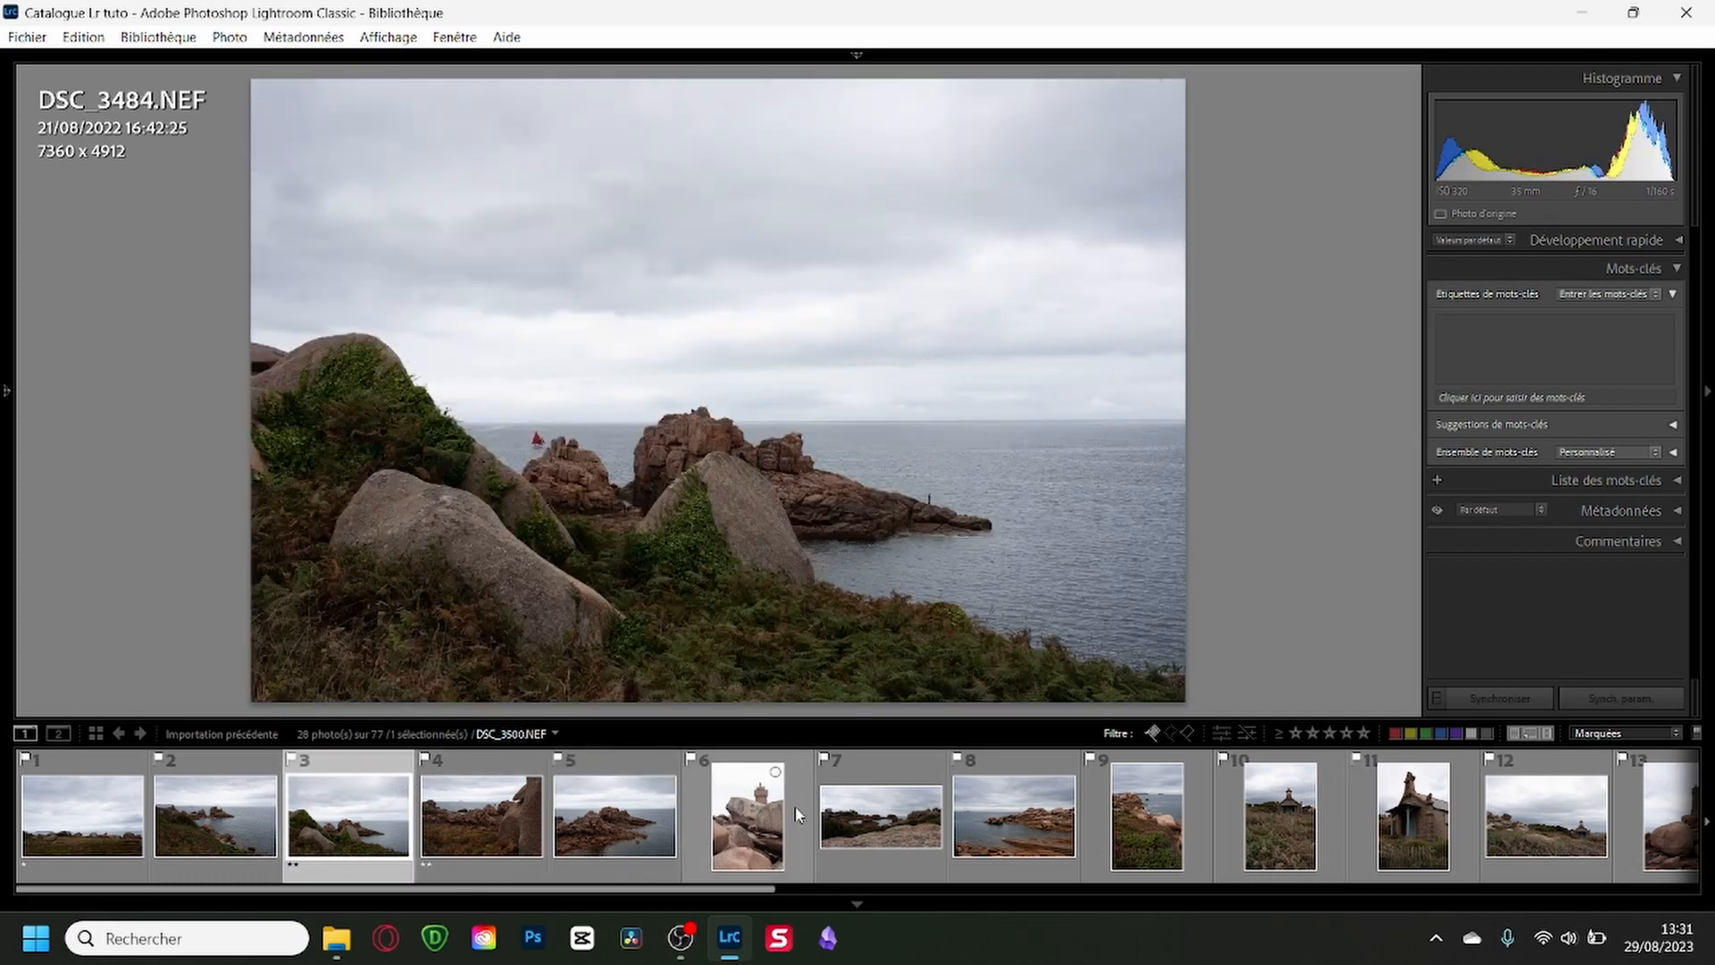
# Rate DSC_3488, DSC_3504-Panorama, DSC_3507, DSC_3509 and DSC_3513 three stars.
pyautogui.click(647, 763)
pyautogui.press('3')
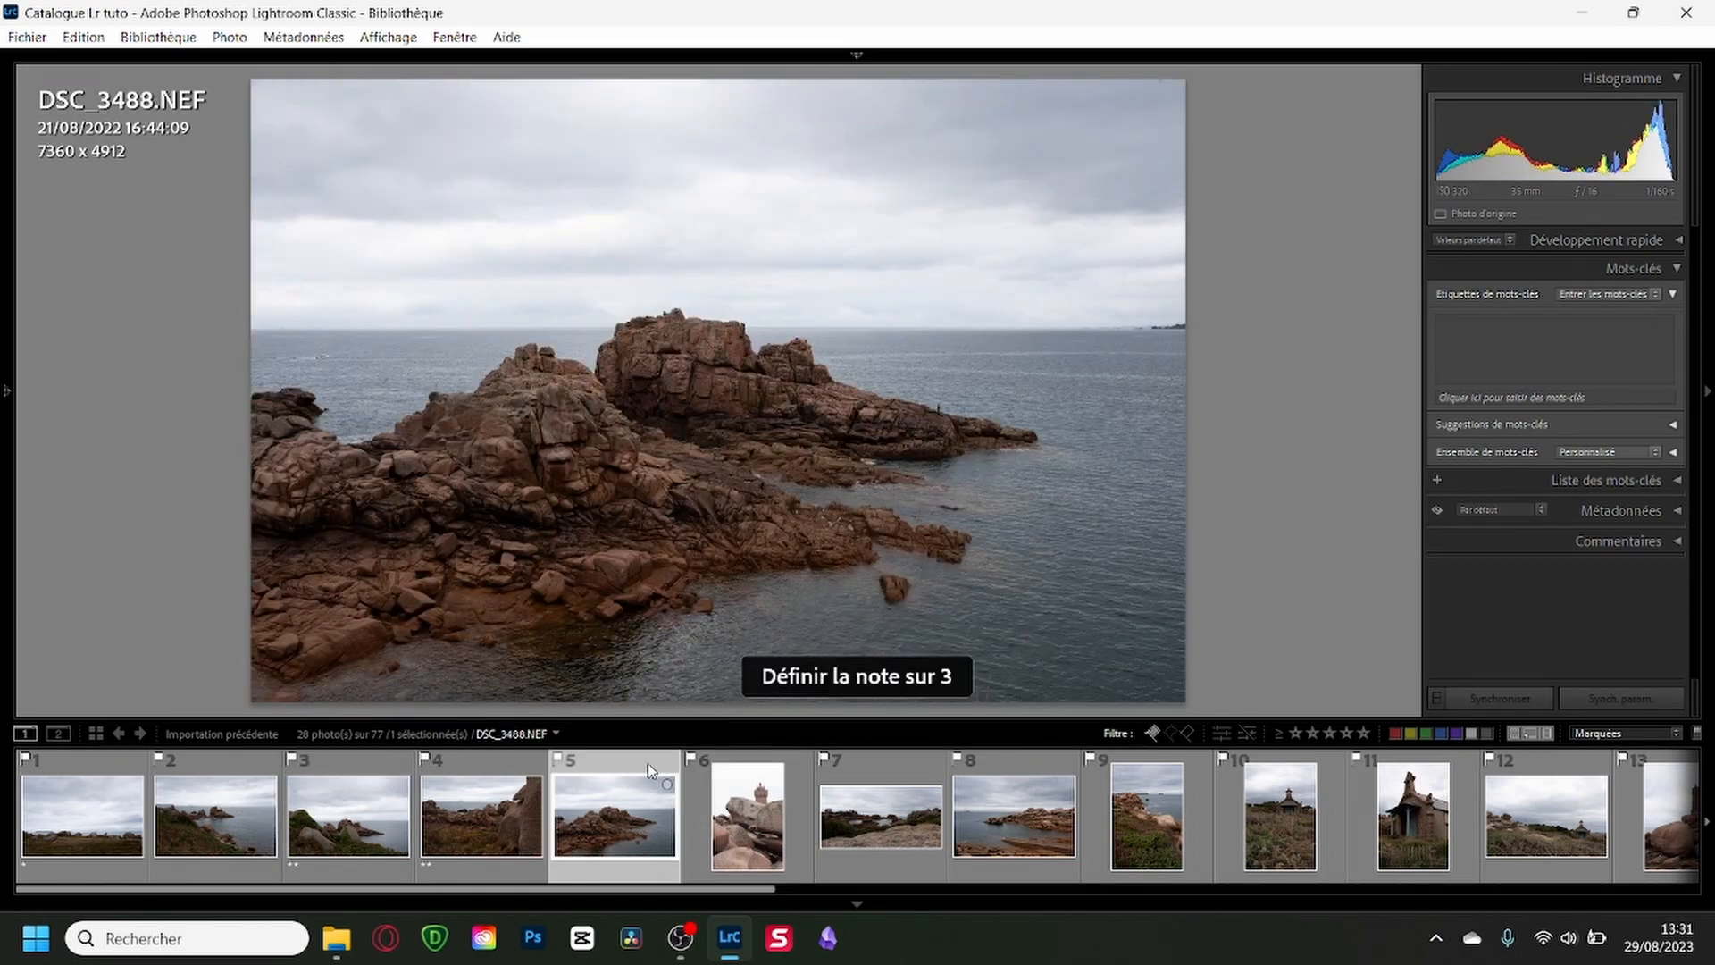
pyautogui.click(909, 777)
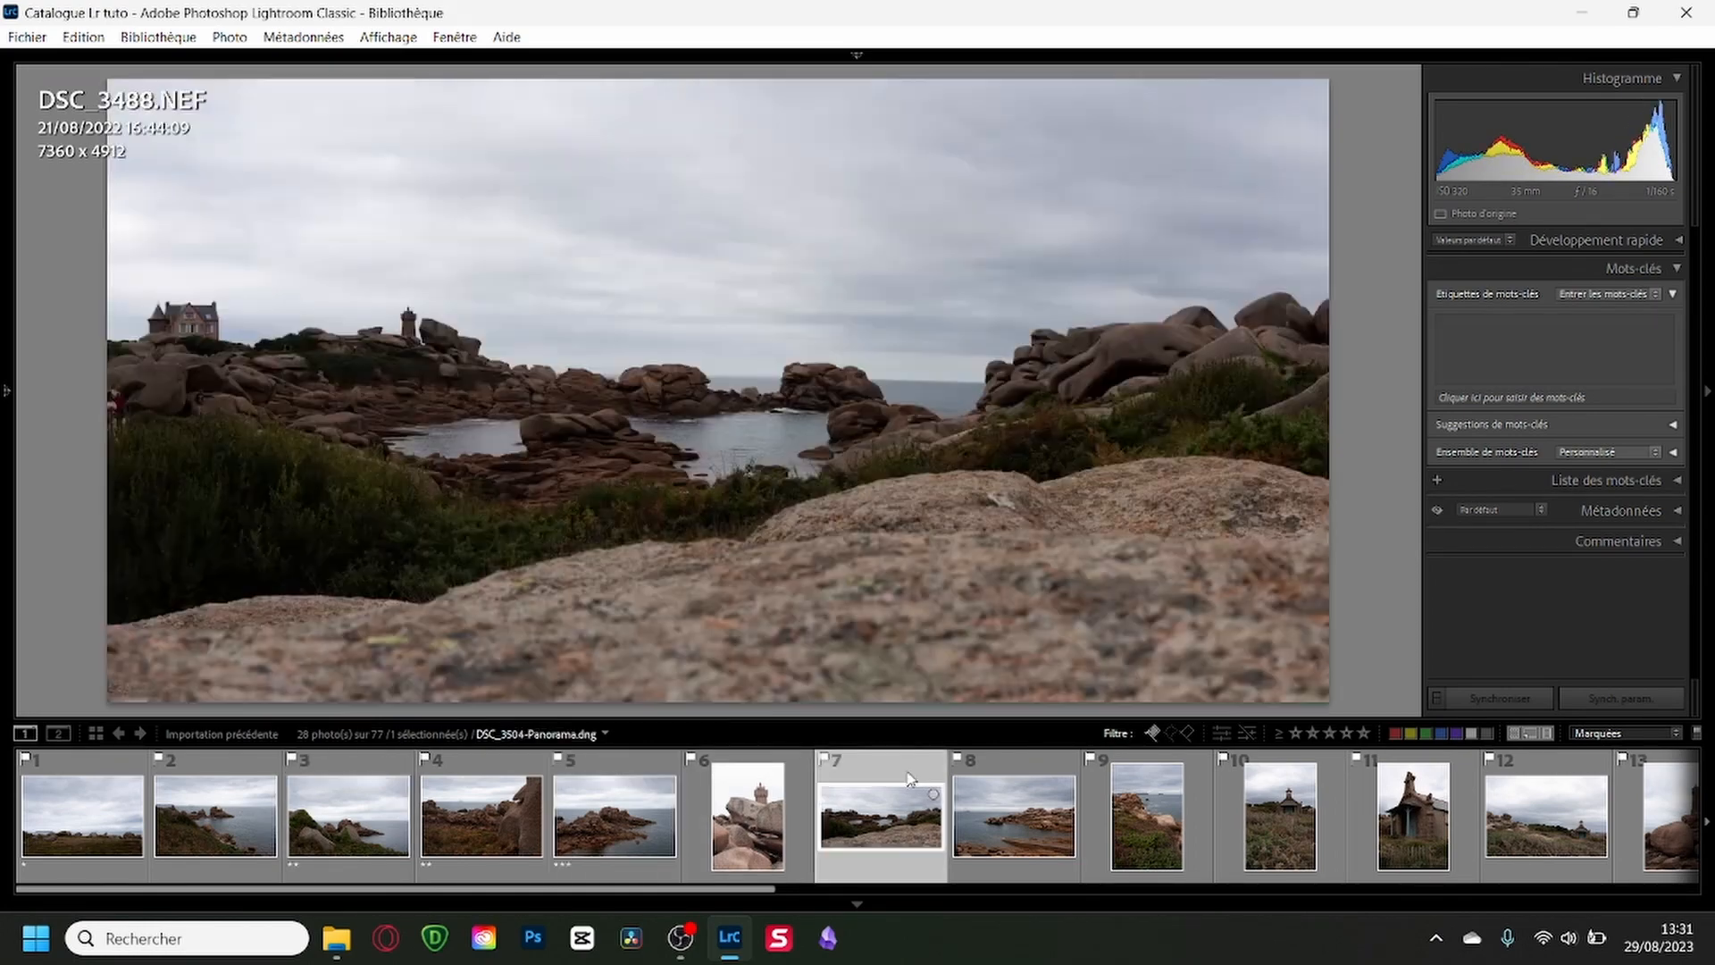
pyautogui.press('3')
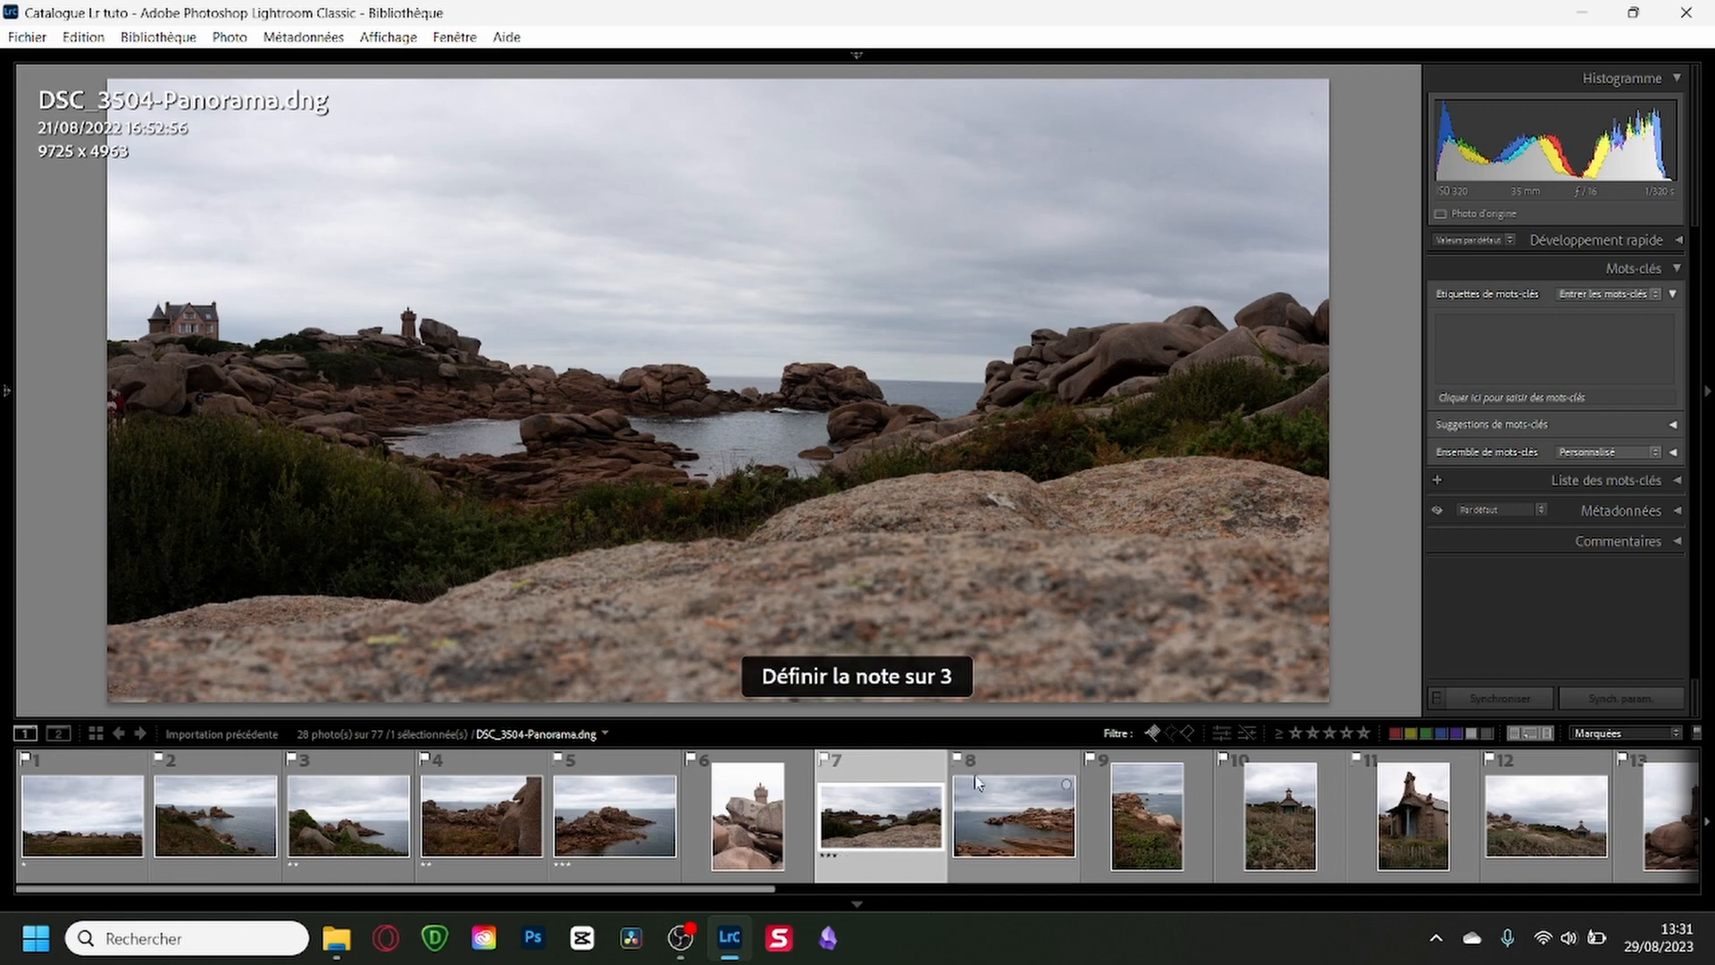
pyautogui.click(1029, 774)
pyautogui.press('3')
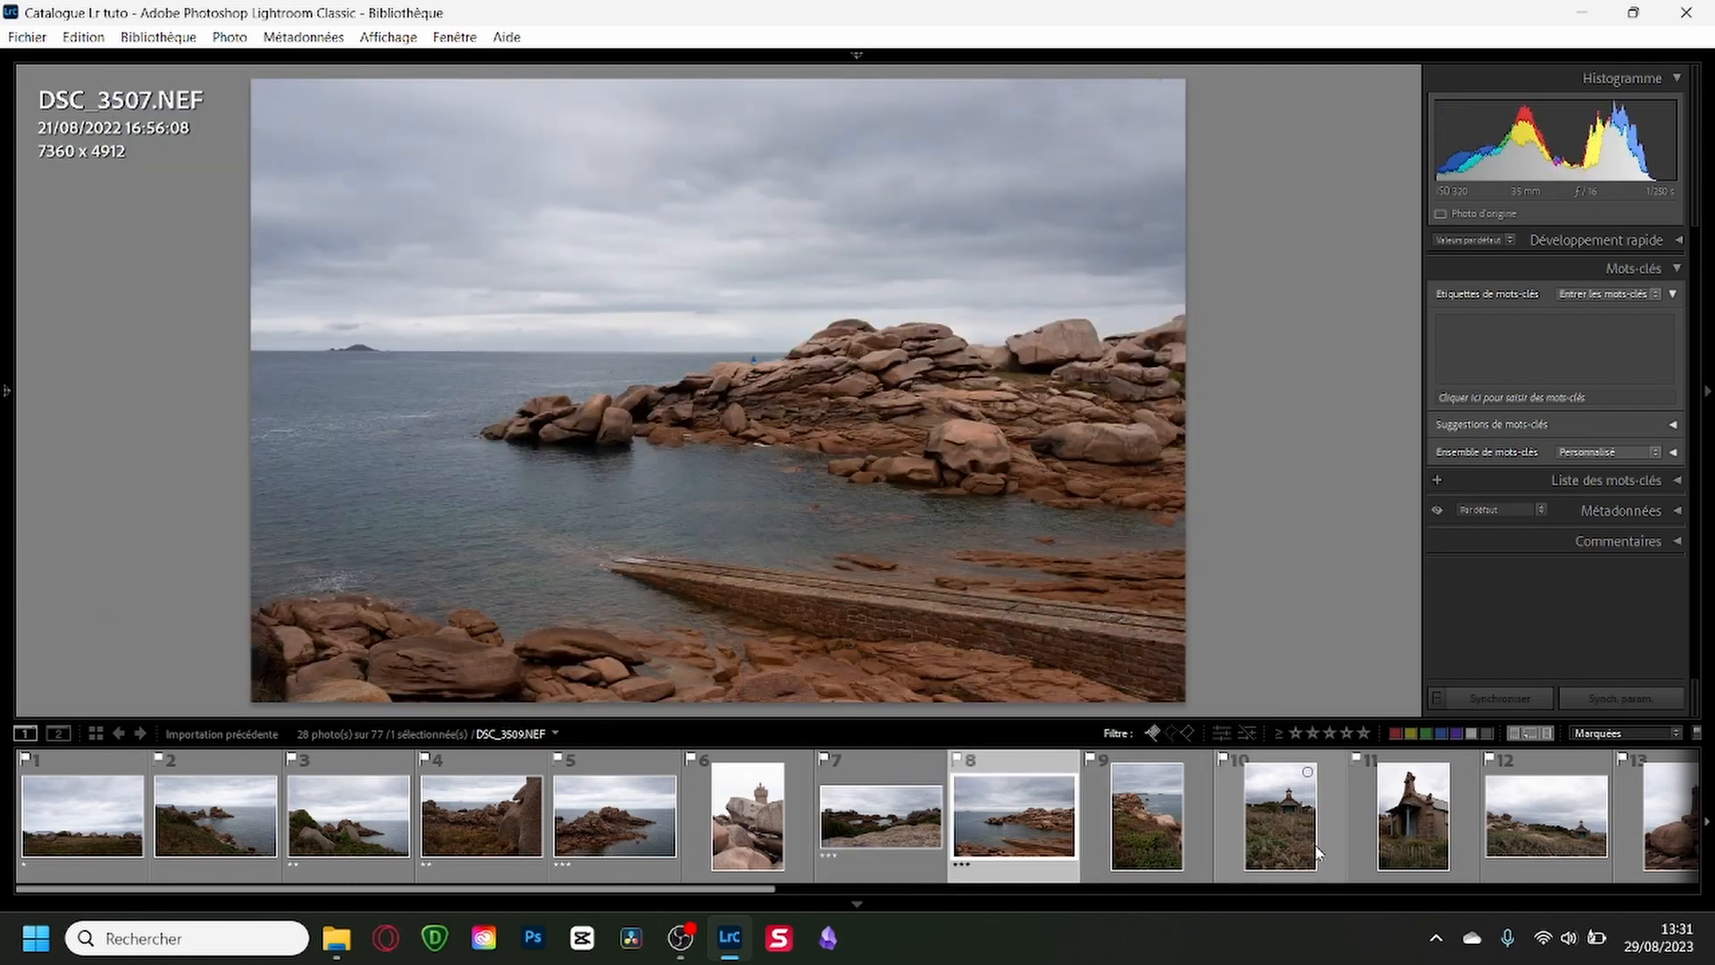
pyautogui.click(1337, 813)
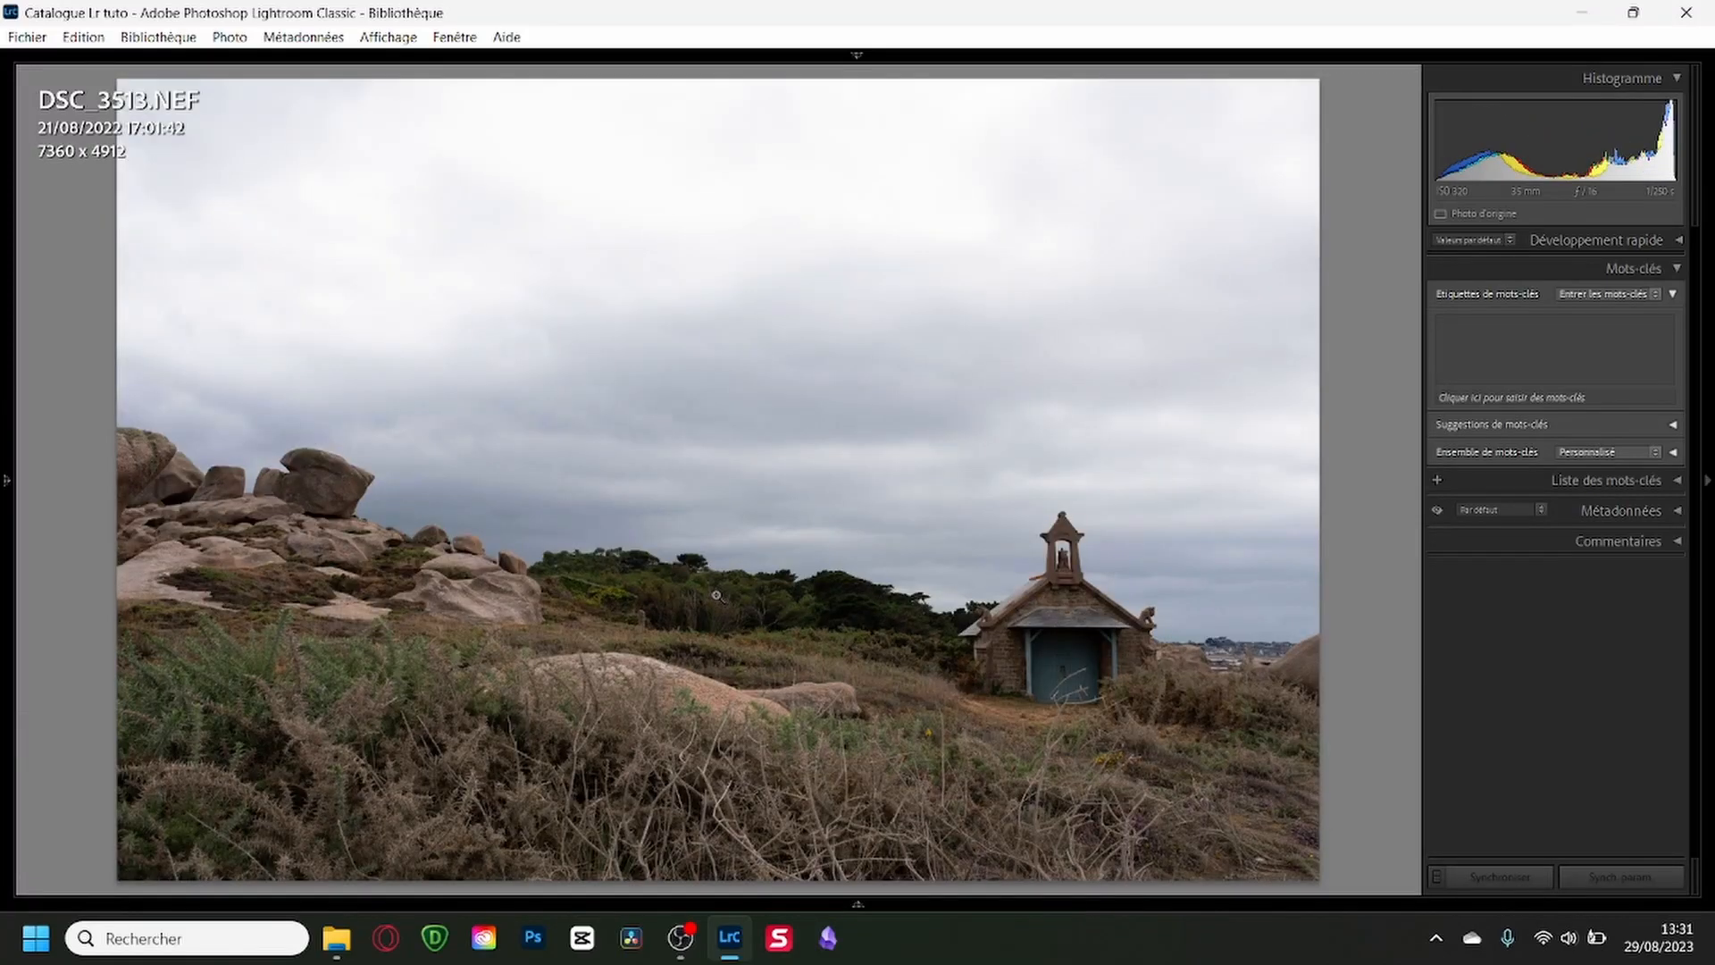
# In the grid, filter the flagged photos by at least one, two and three stars in turn, and clear the rating filter.
pyautogui.press('g')
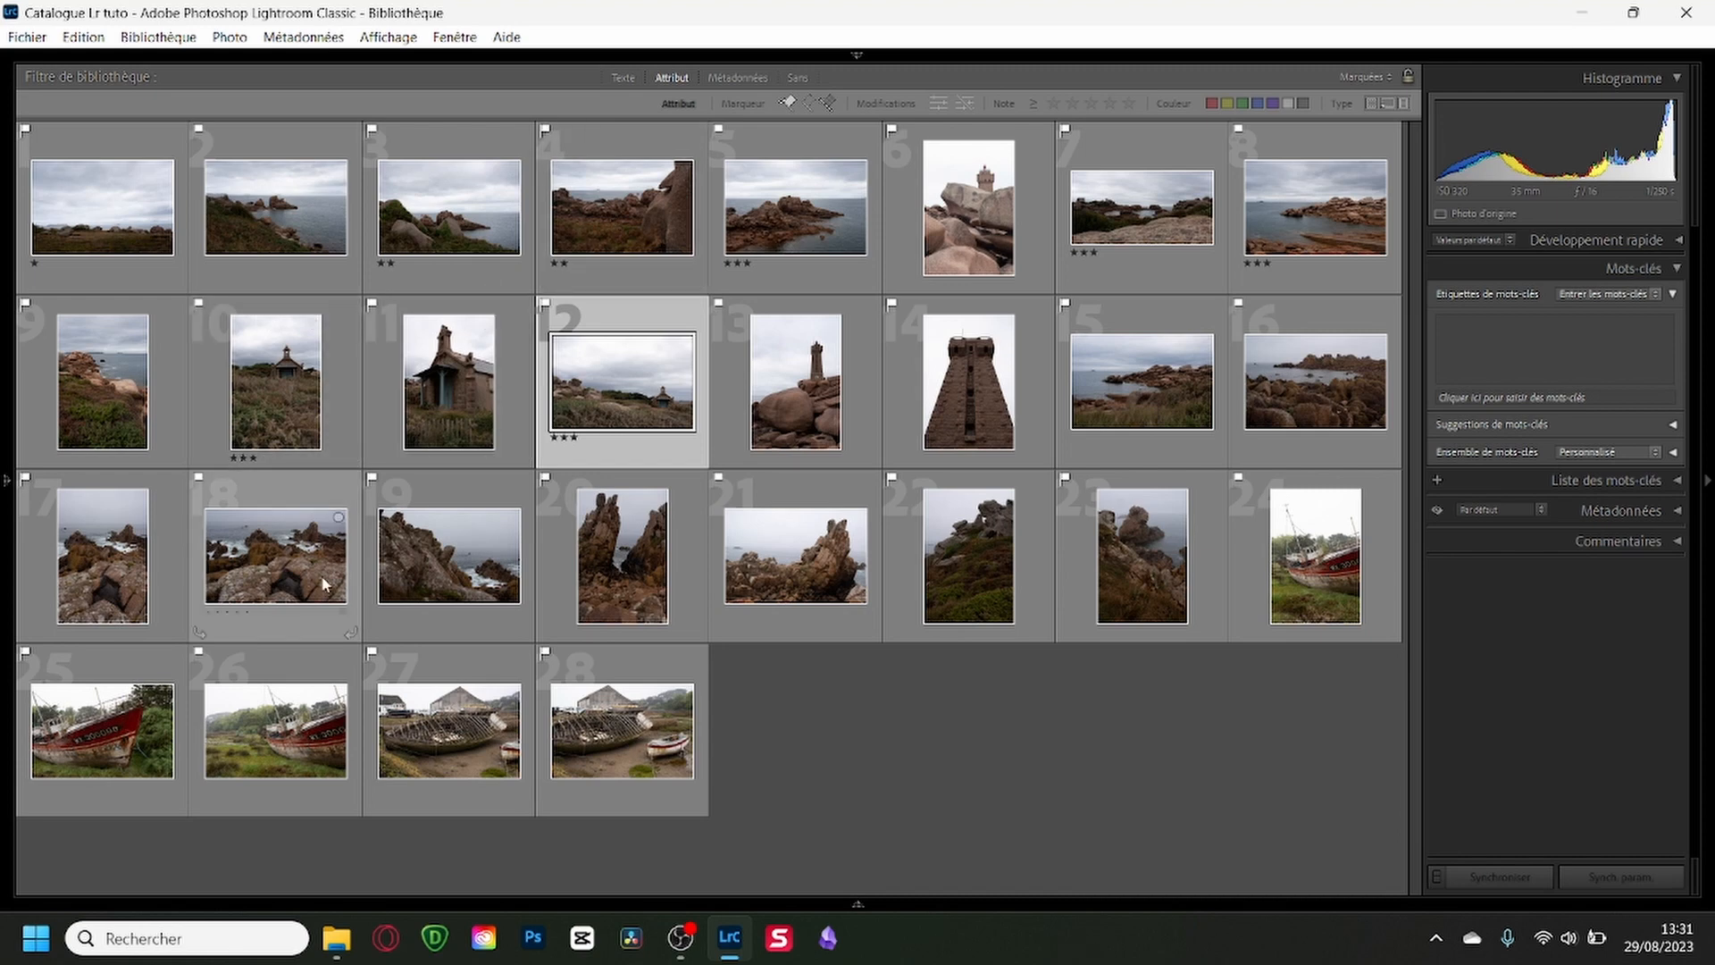
pyautogui.click(1053, 103)
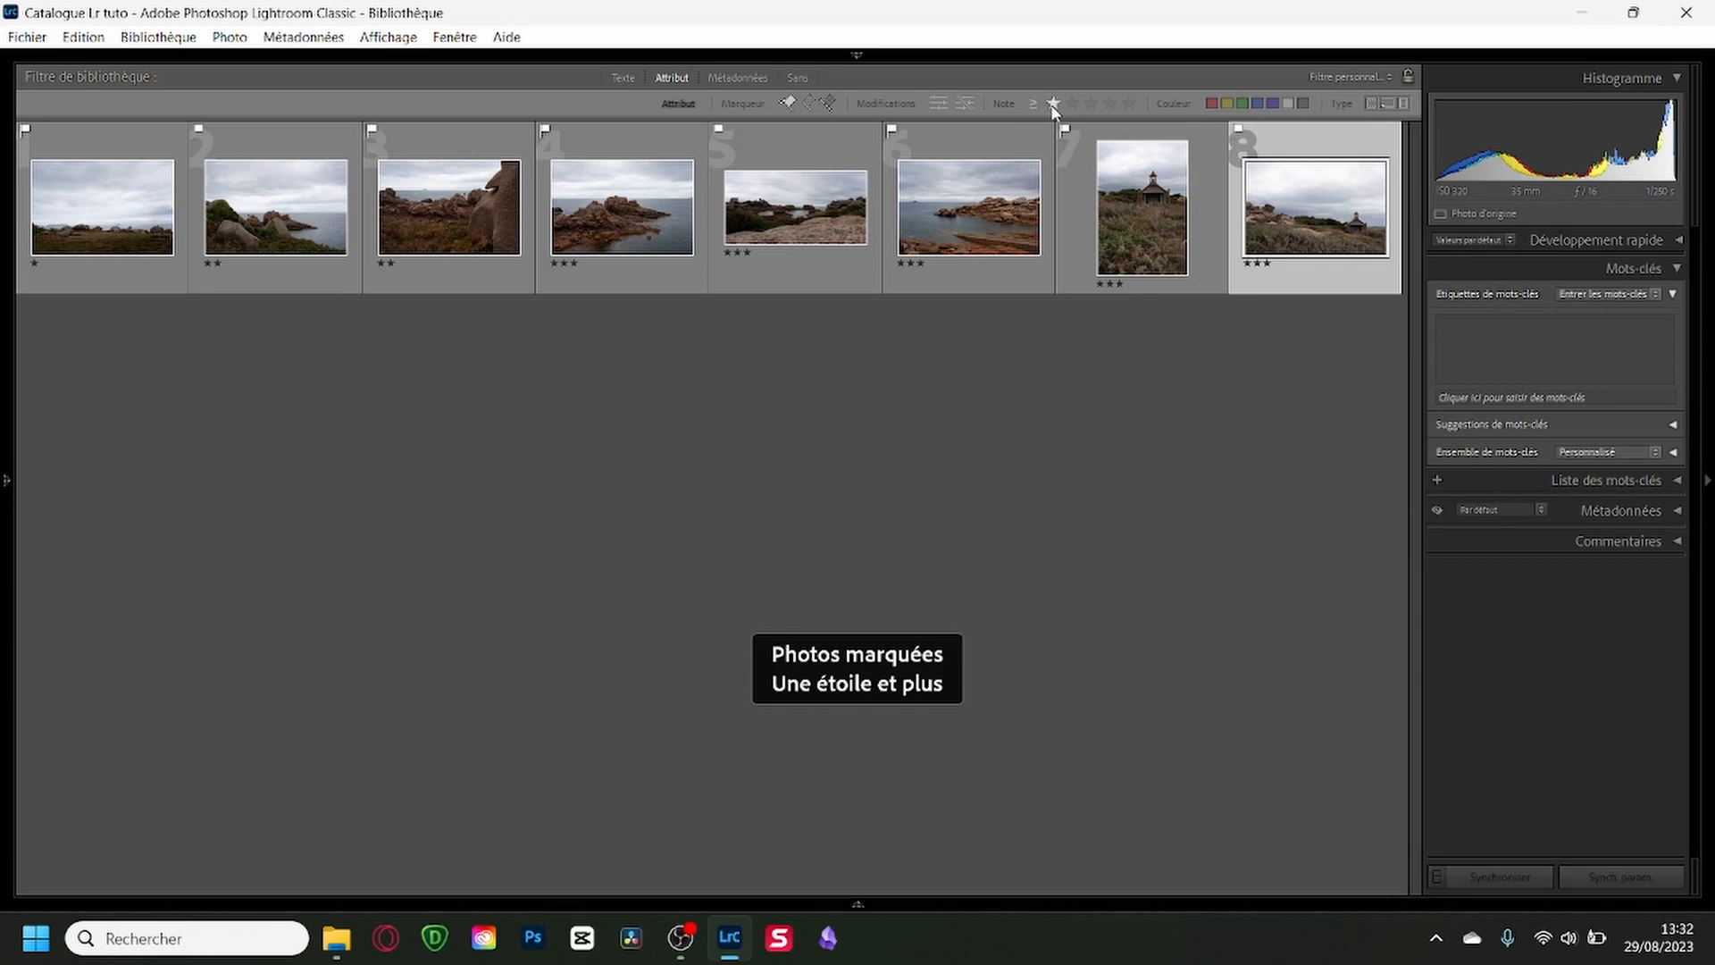
pyautogui.click(1072, 103)
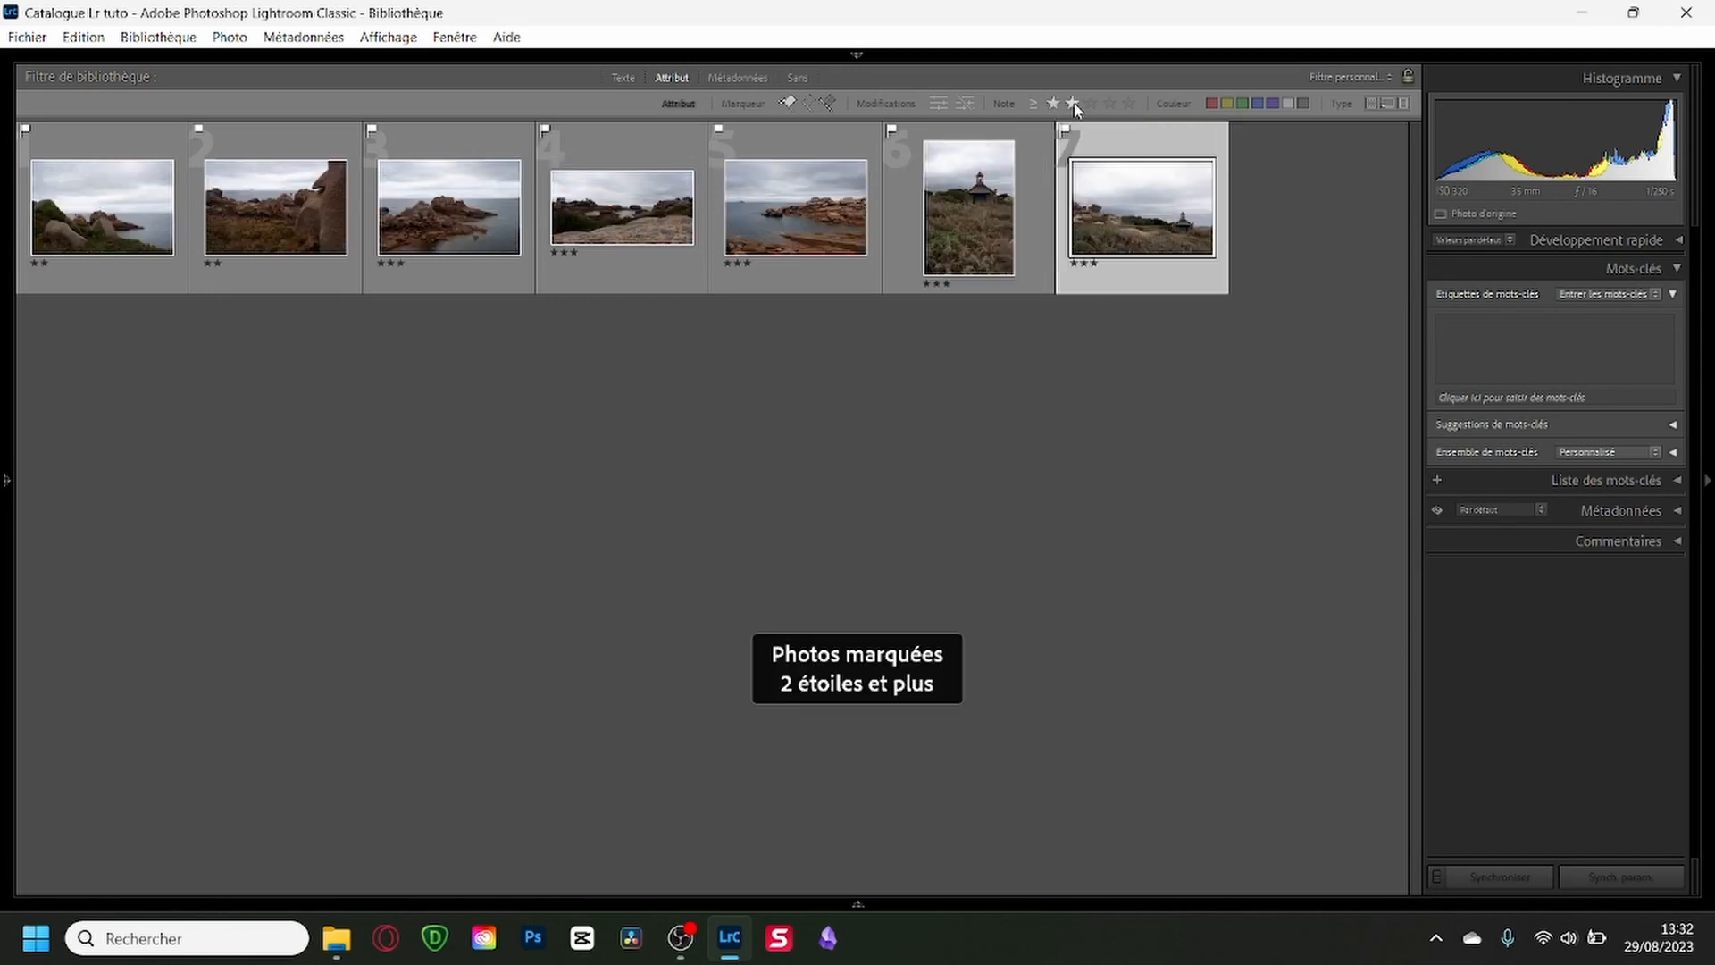
pyautogui.click(1092, 104)
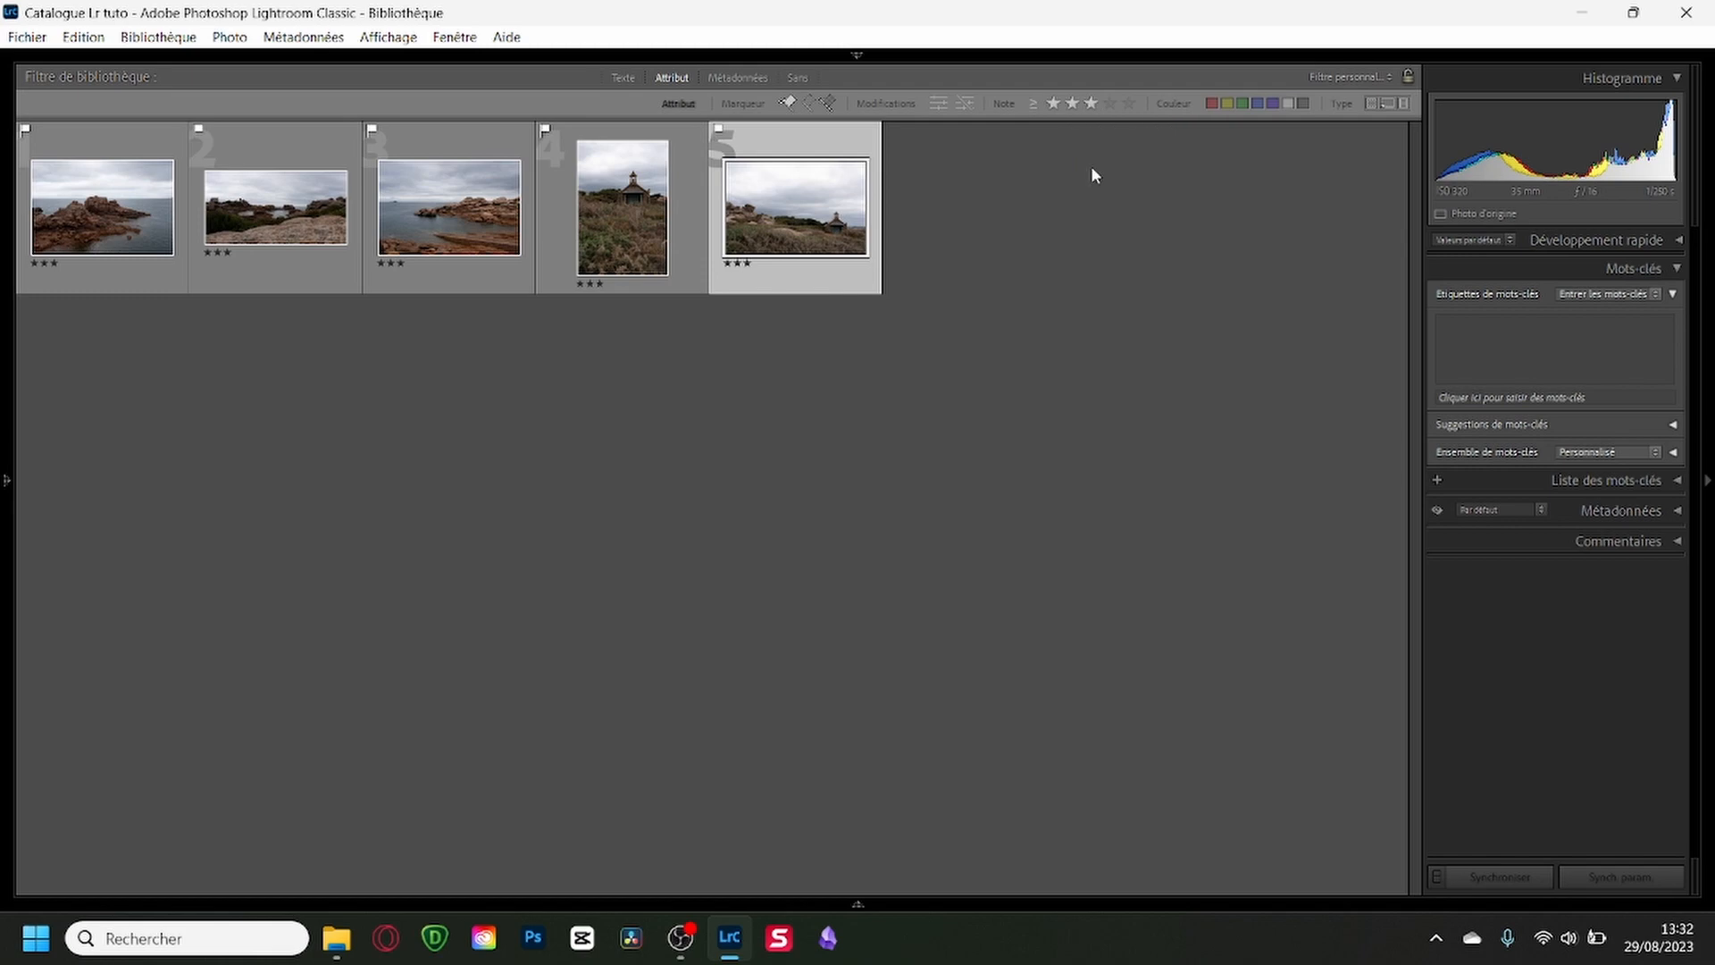
pyautogui.click(1091, 103)
# Reset the star rating of every rated photo in the flagged grid to 0.
pyautogui.click(430, 143)
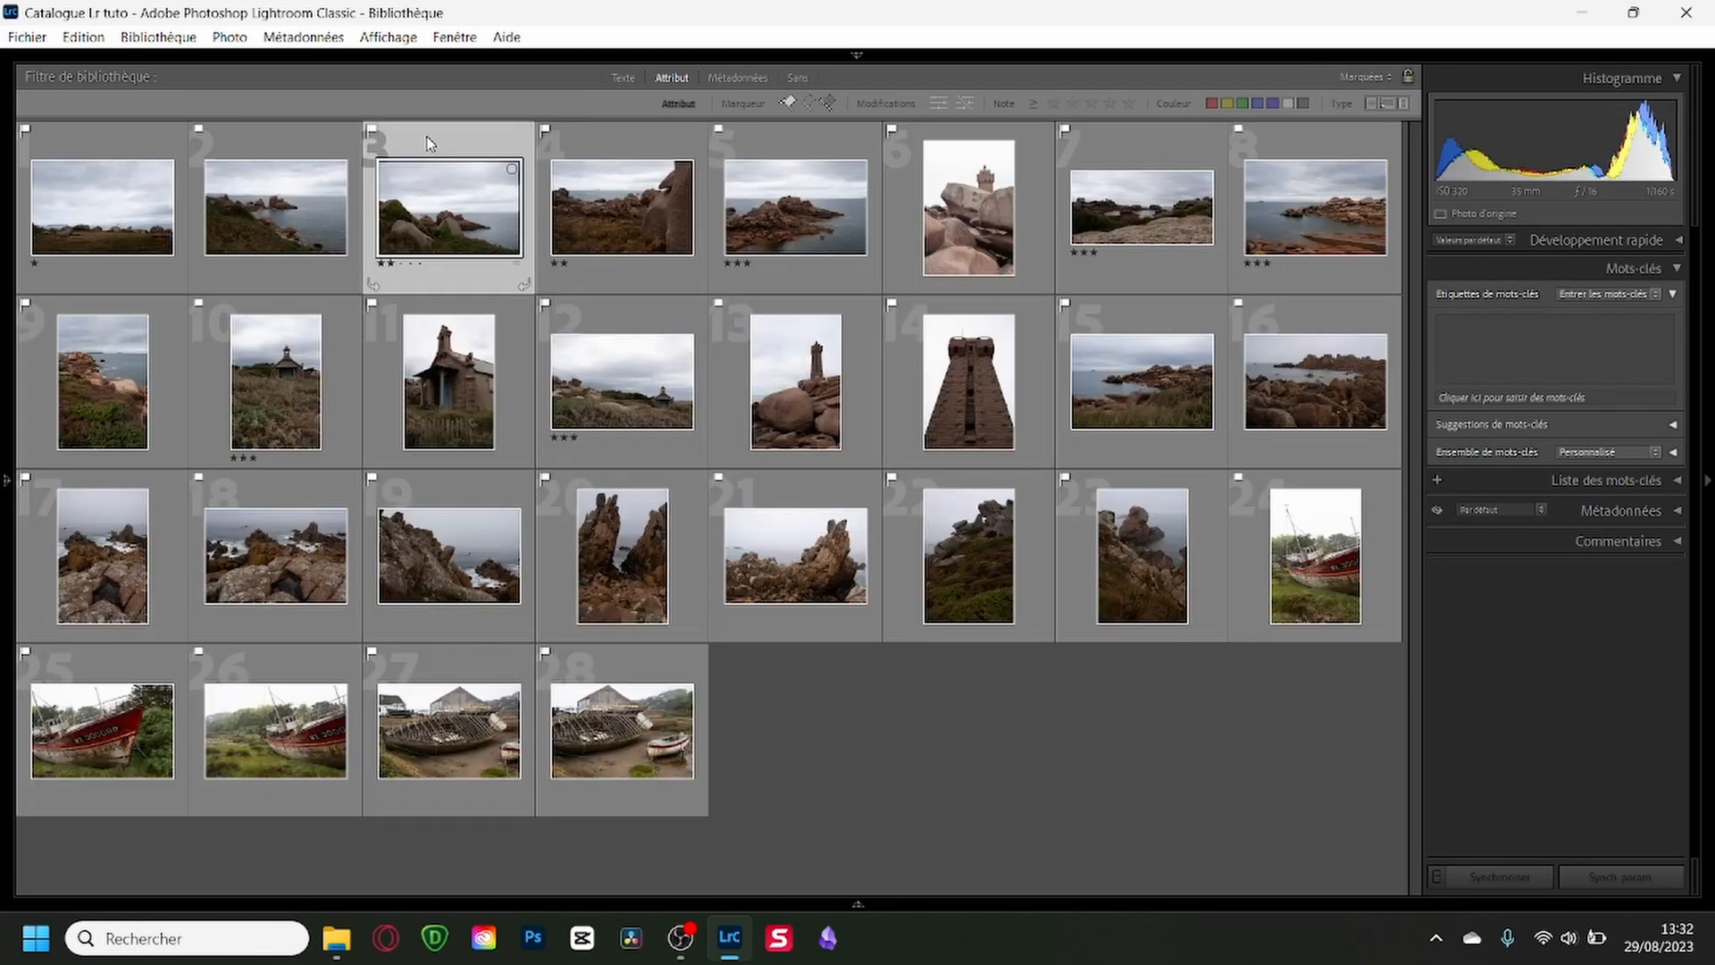
pyautogui.press('0')
pyautogui.click(100, 142)
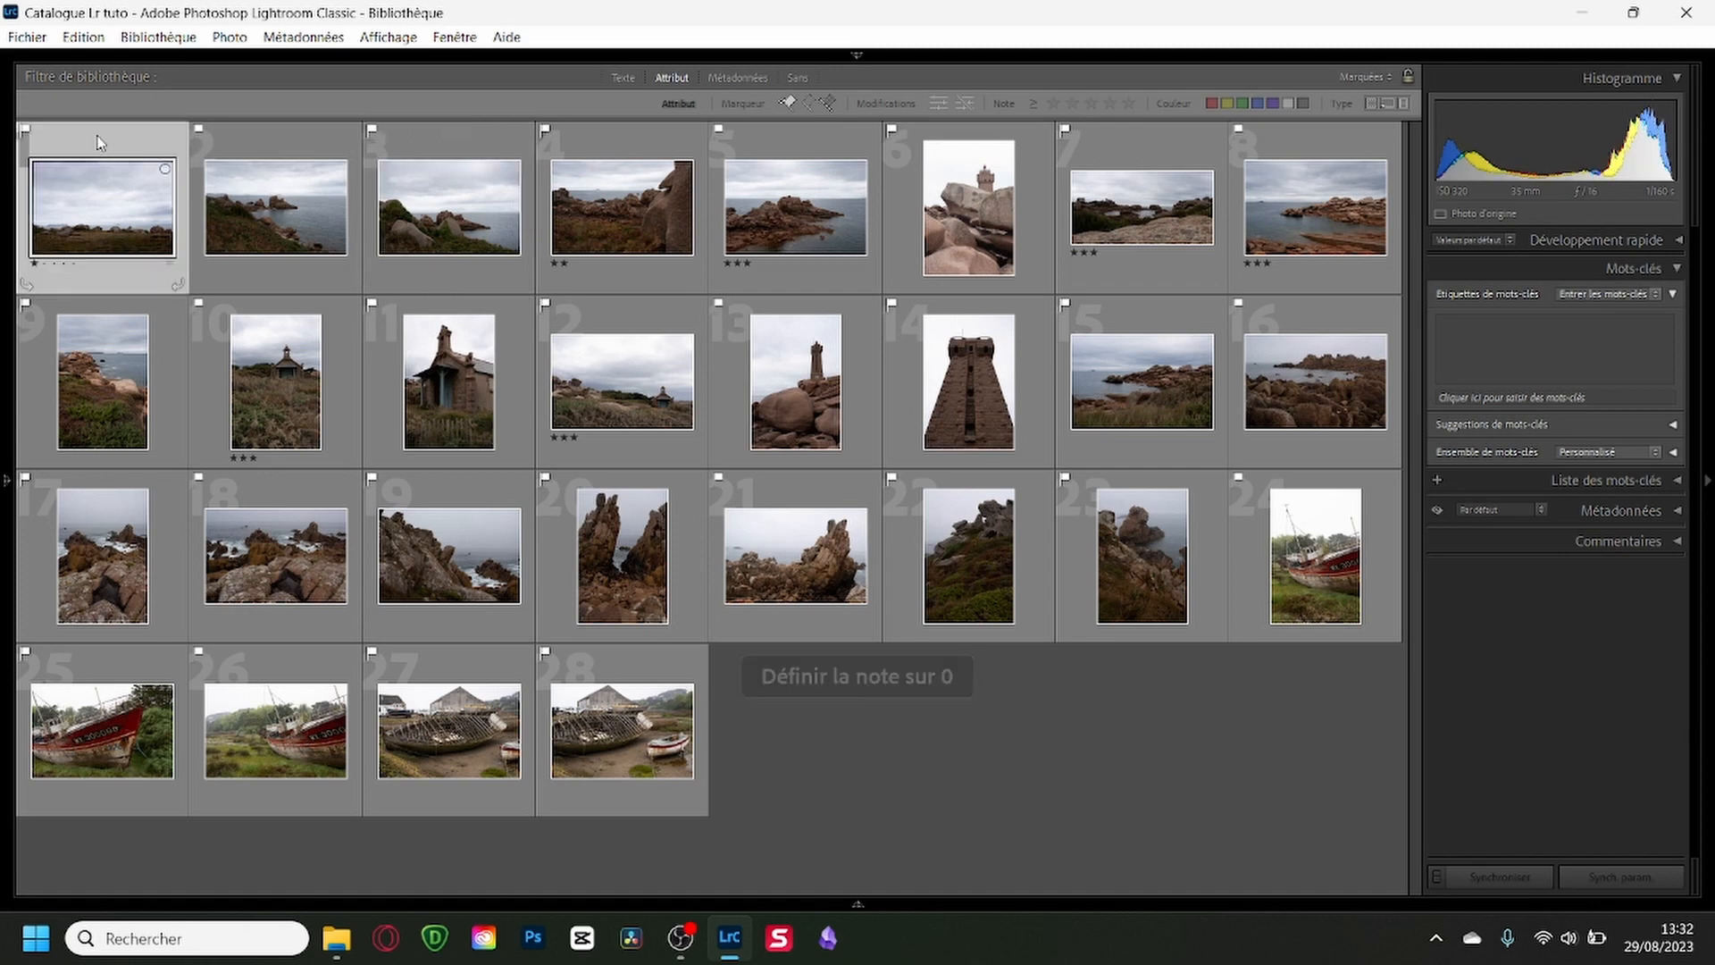
pyautogui.press('0')
pyautogui.click(631, 142)
pyautogui.press('0')
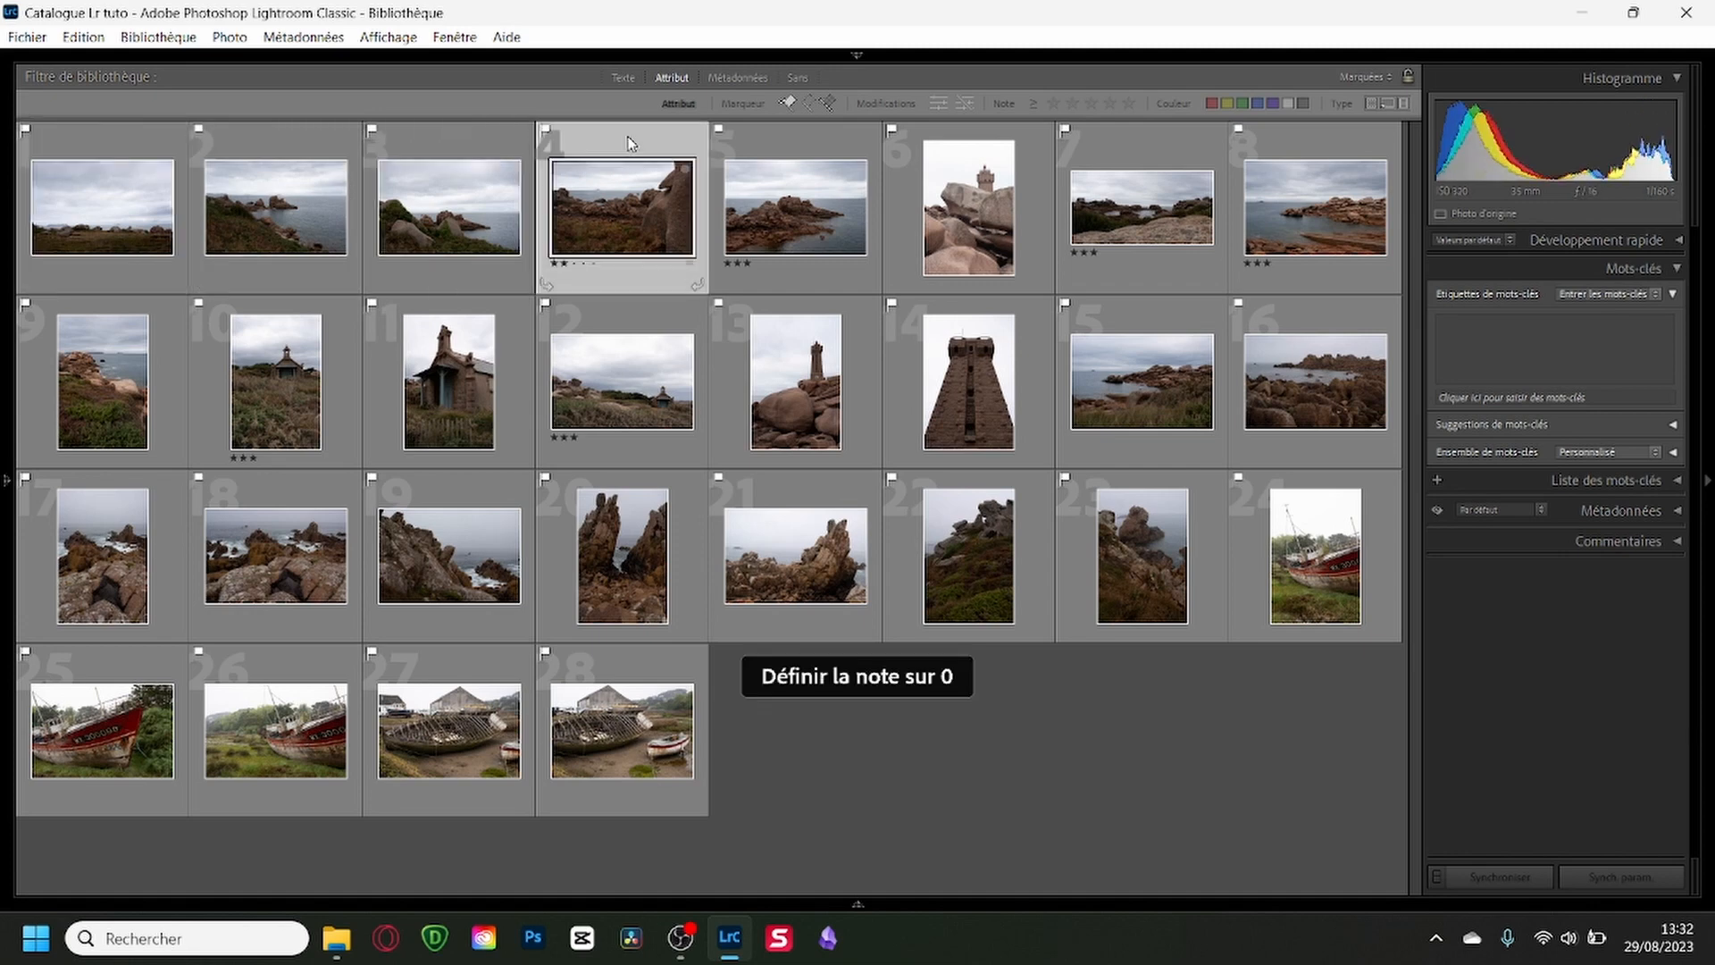
pyautogui.click(834, 139)
pyautogui.press('0')
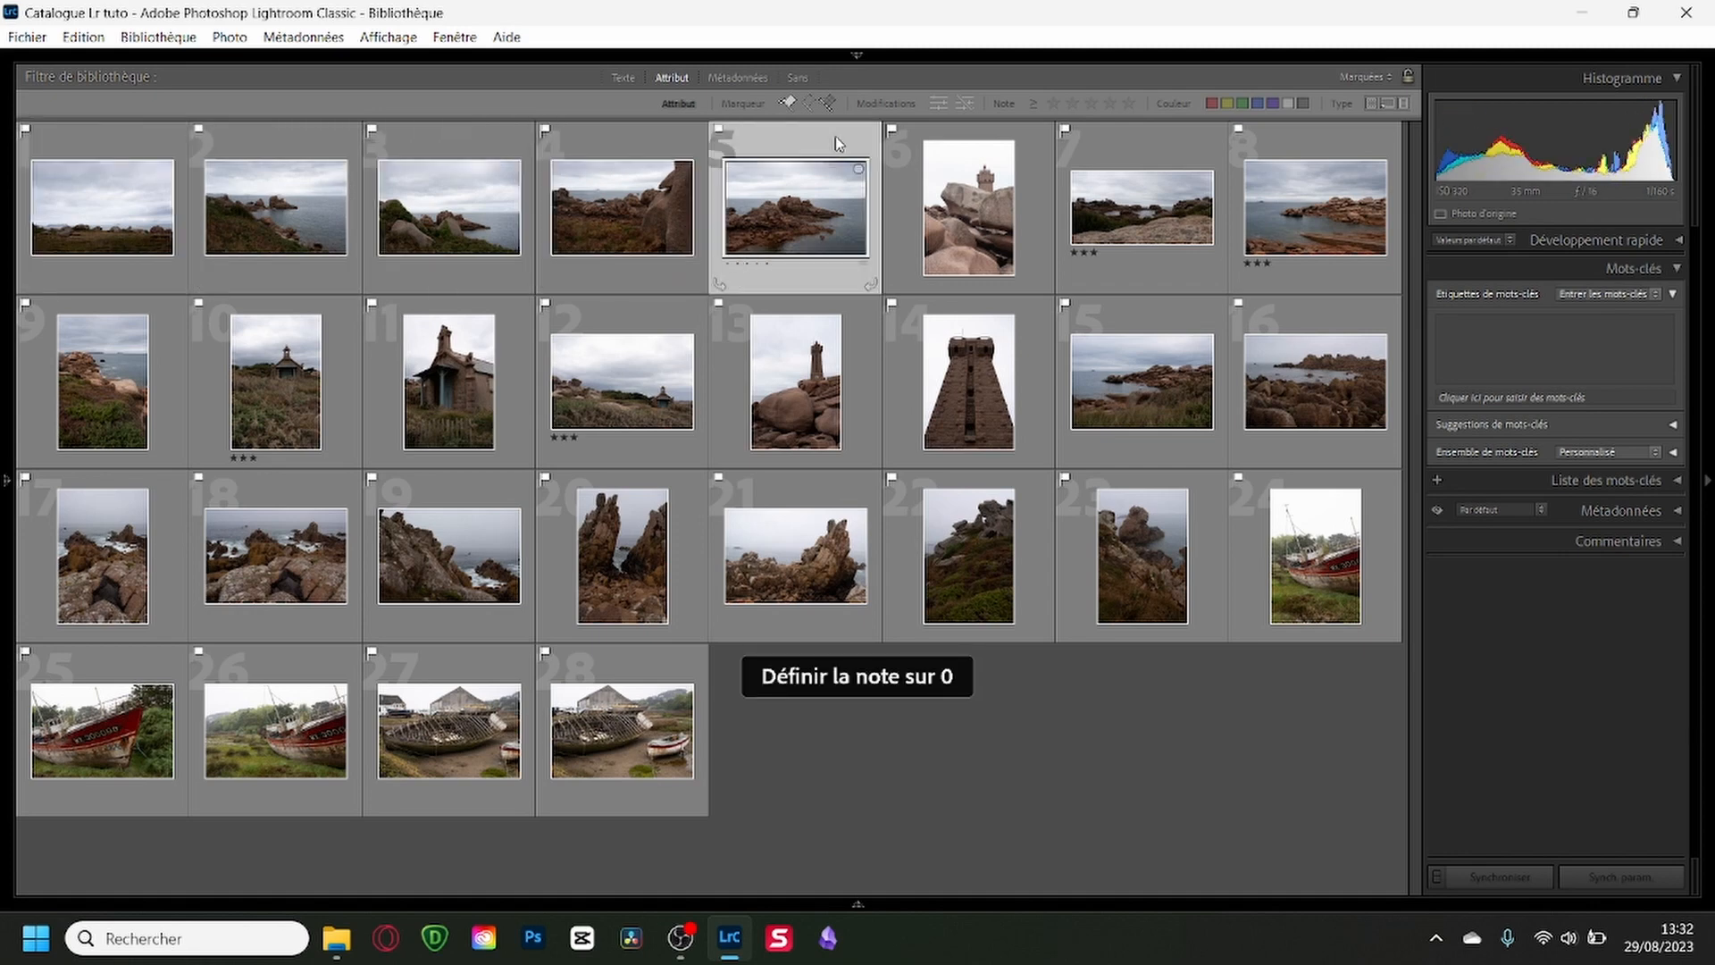
pyautogui.click(1108, 146)
pyautogui.press('0')
pyautogui.click(1289, 144)
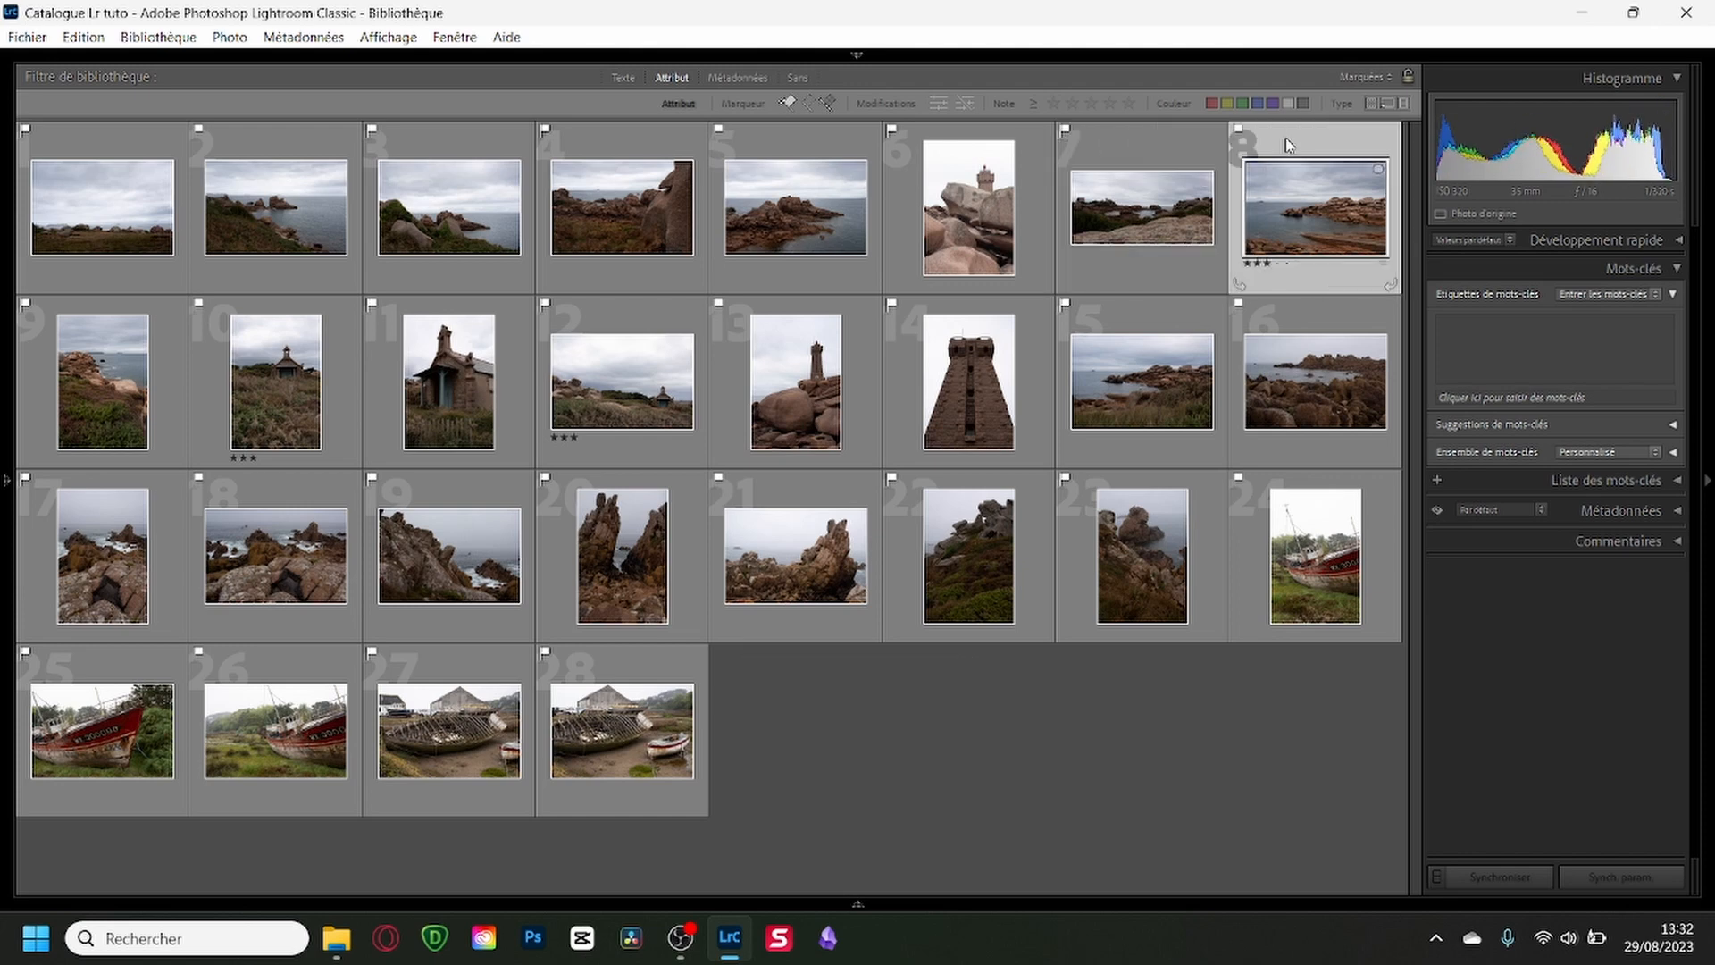
pyautogui.press('0')
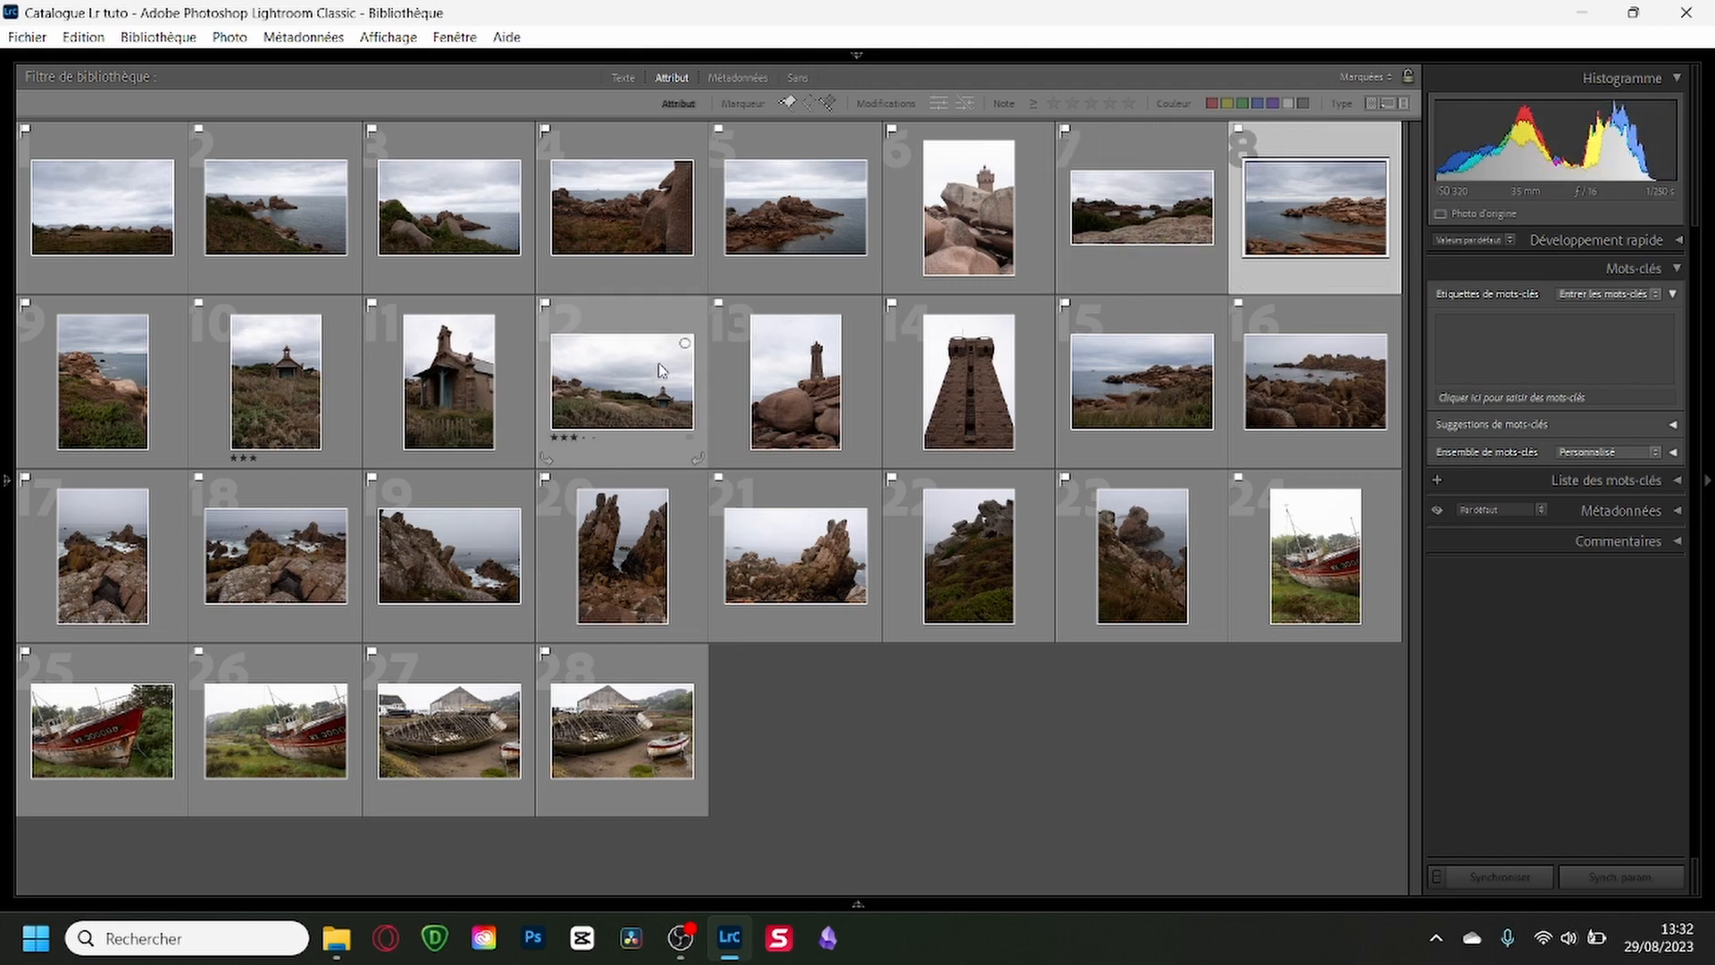
pyautogui.click(645, 327)
pyautogui.press('0')
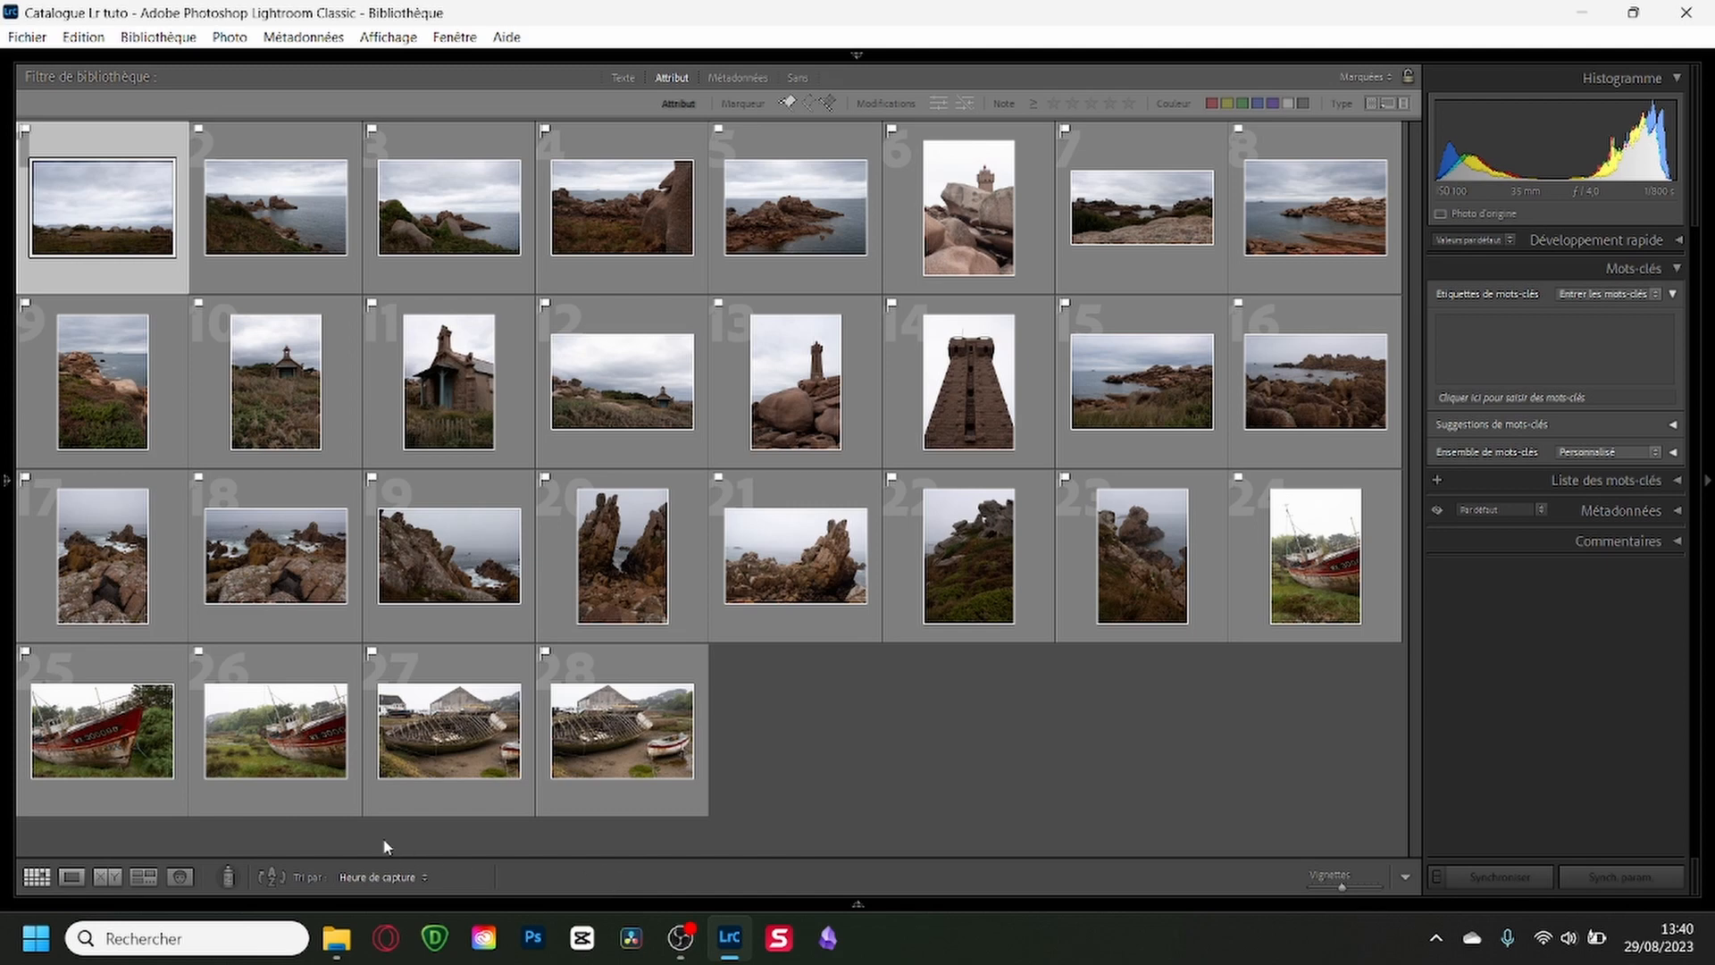
# Apply the 02 base couleur preset from the base Couleur group to all flagged photos with the Painter tool.
pyautogui.click(225, 877)
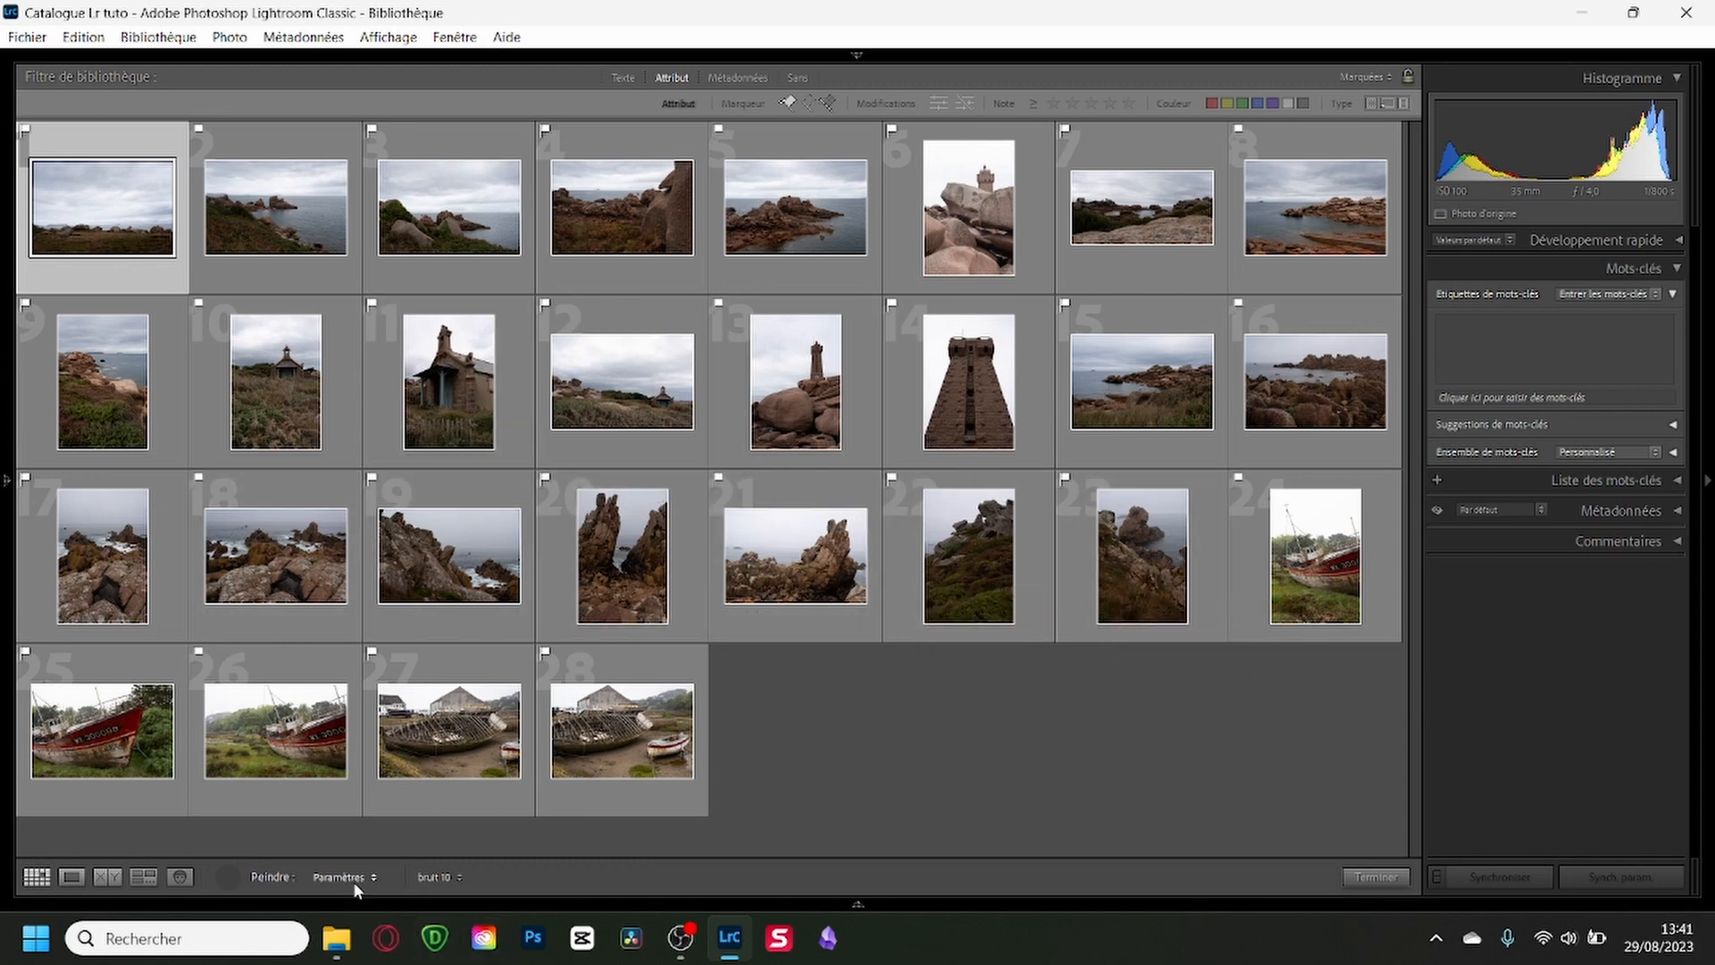
pyautogui.click(457, 878)
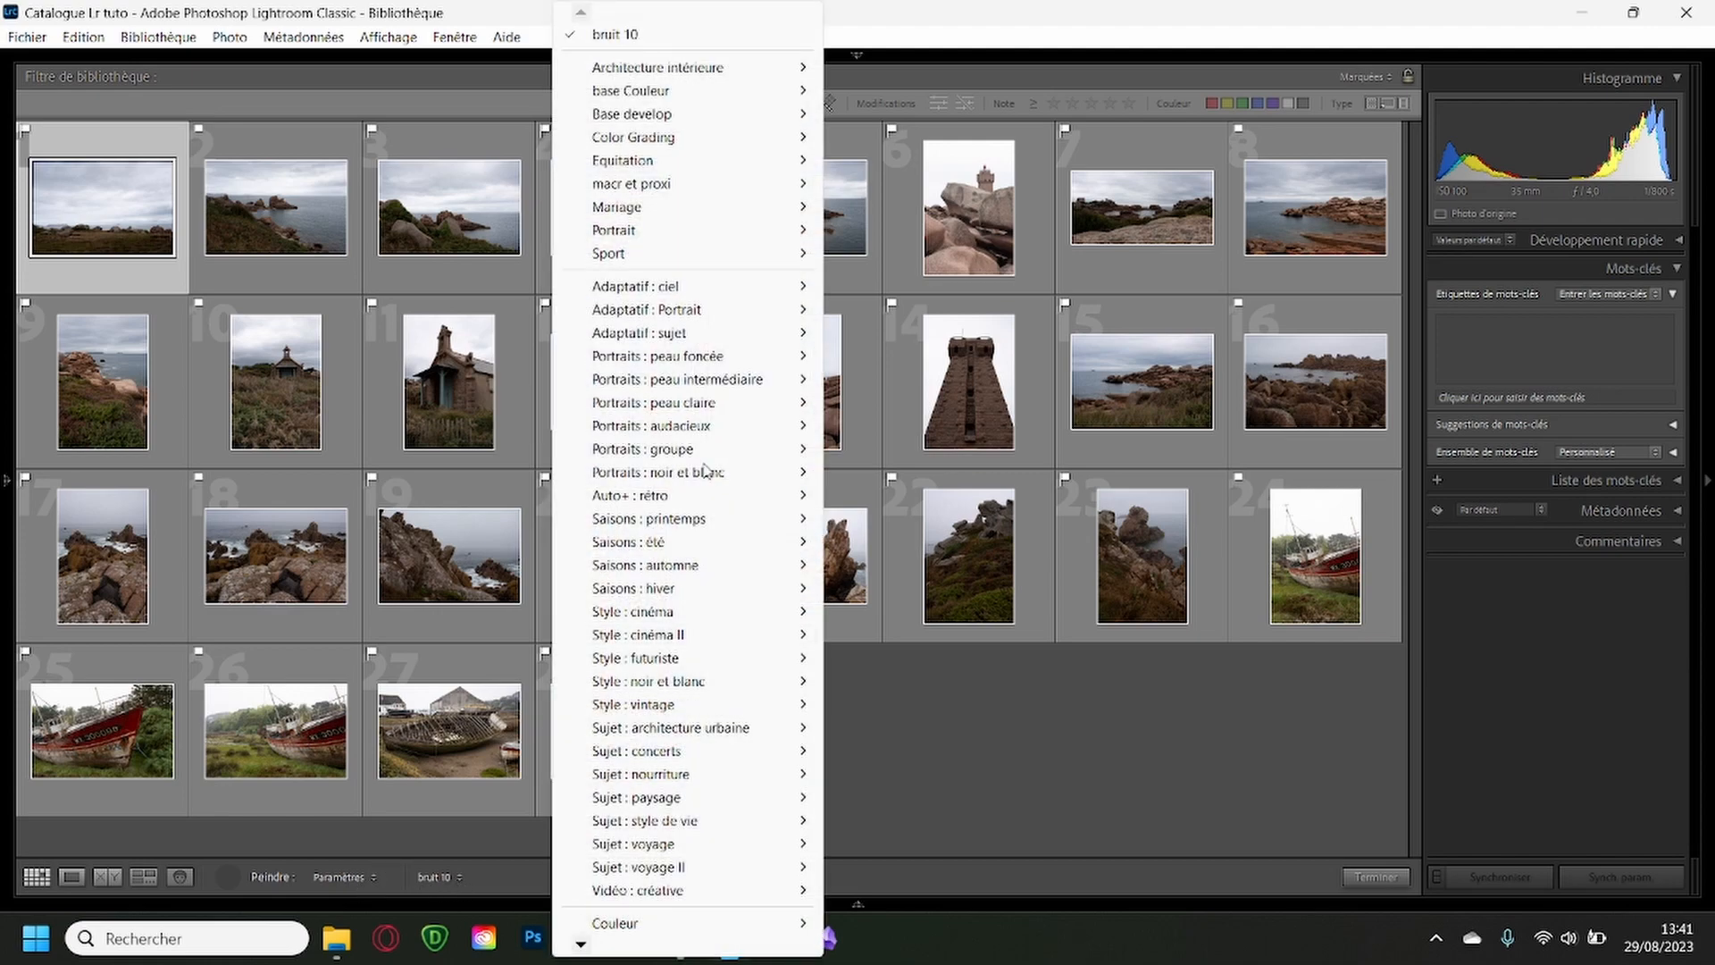
pyautogui.moveTo(650, 119)
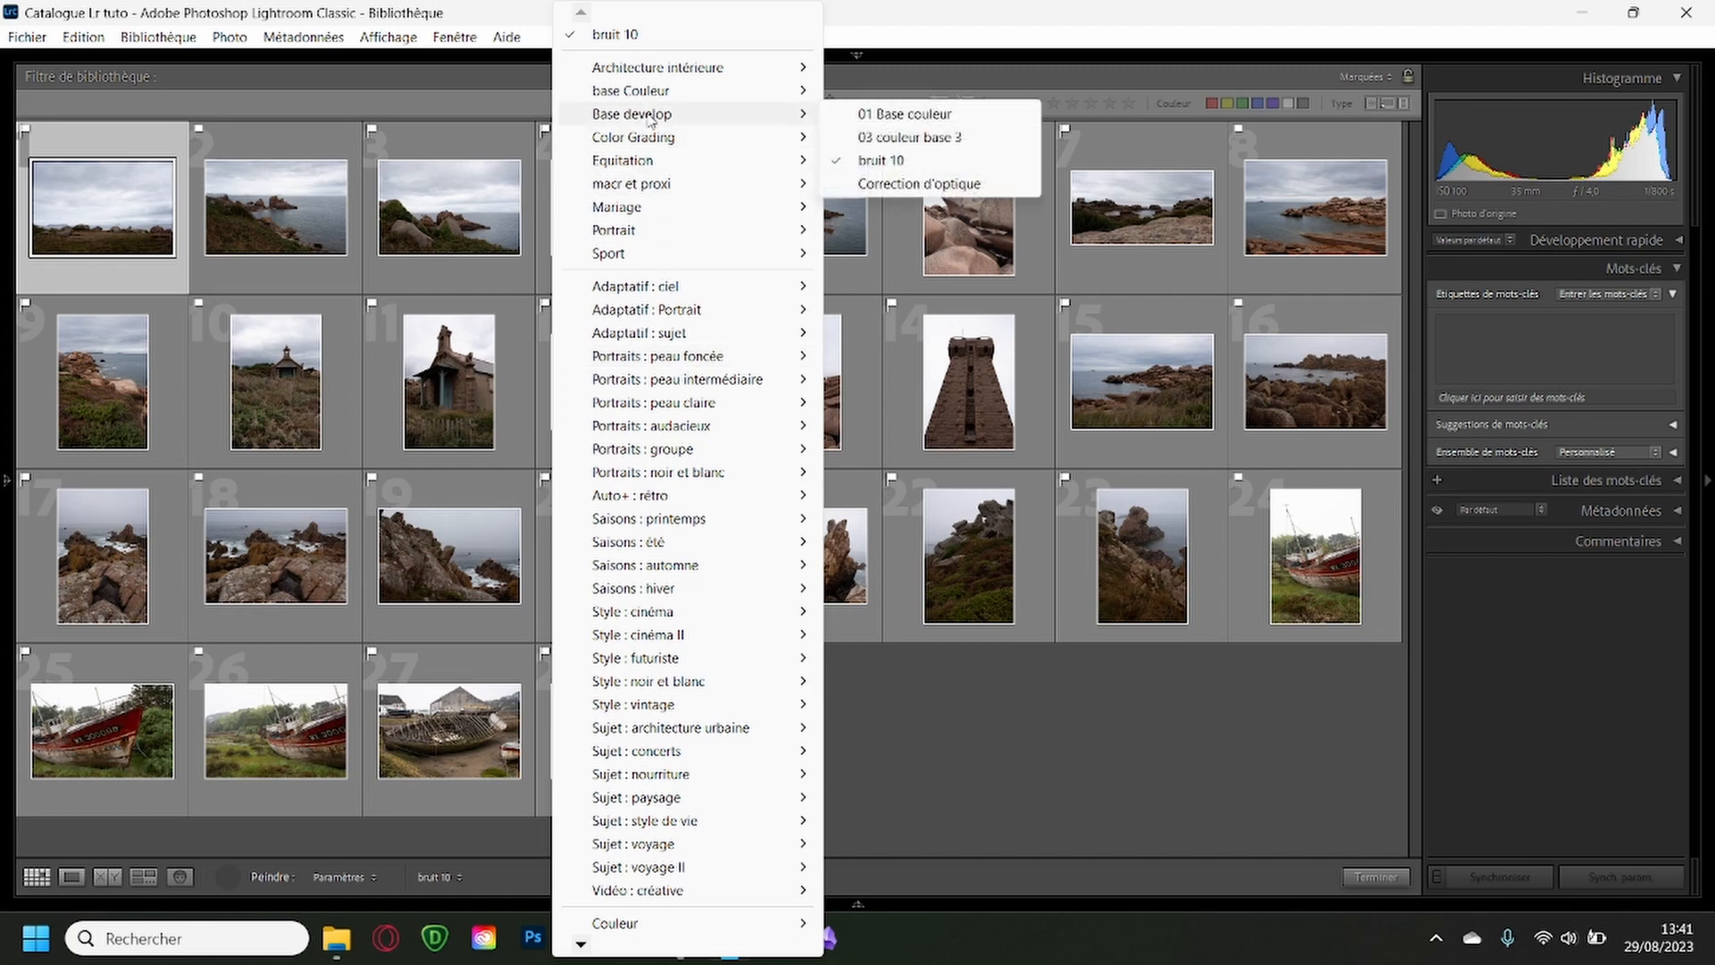
pyautogui.moveTo(759, 93)
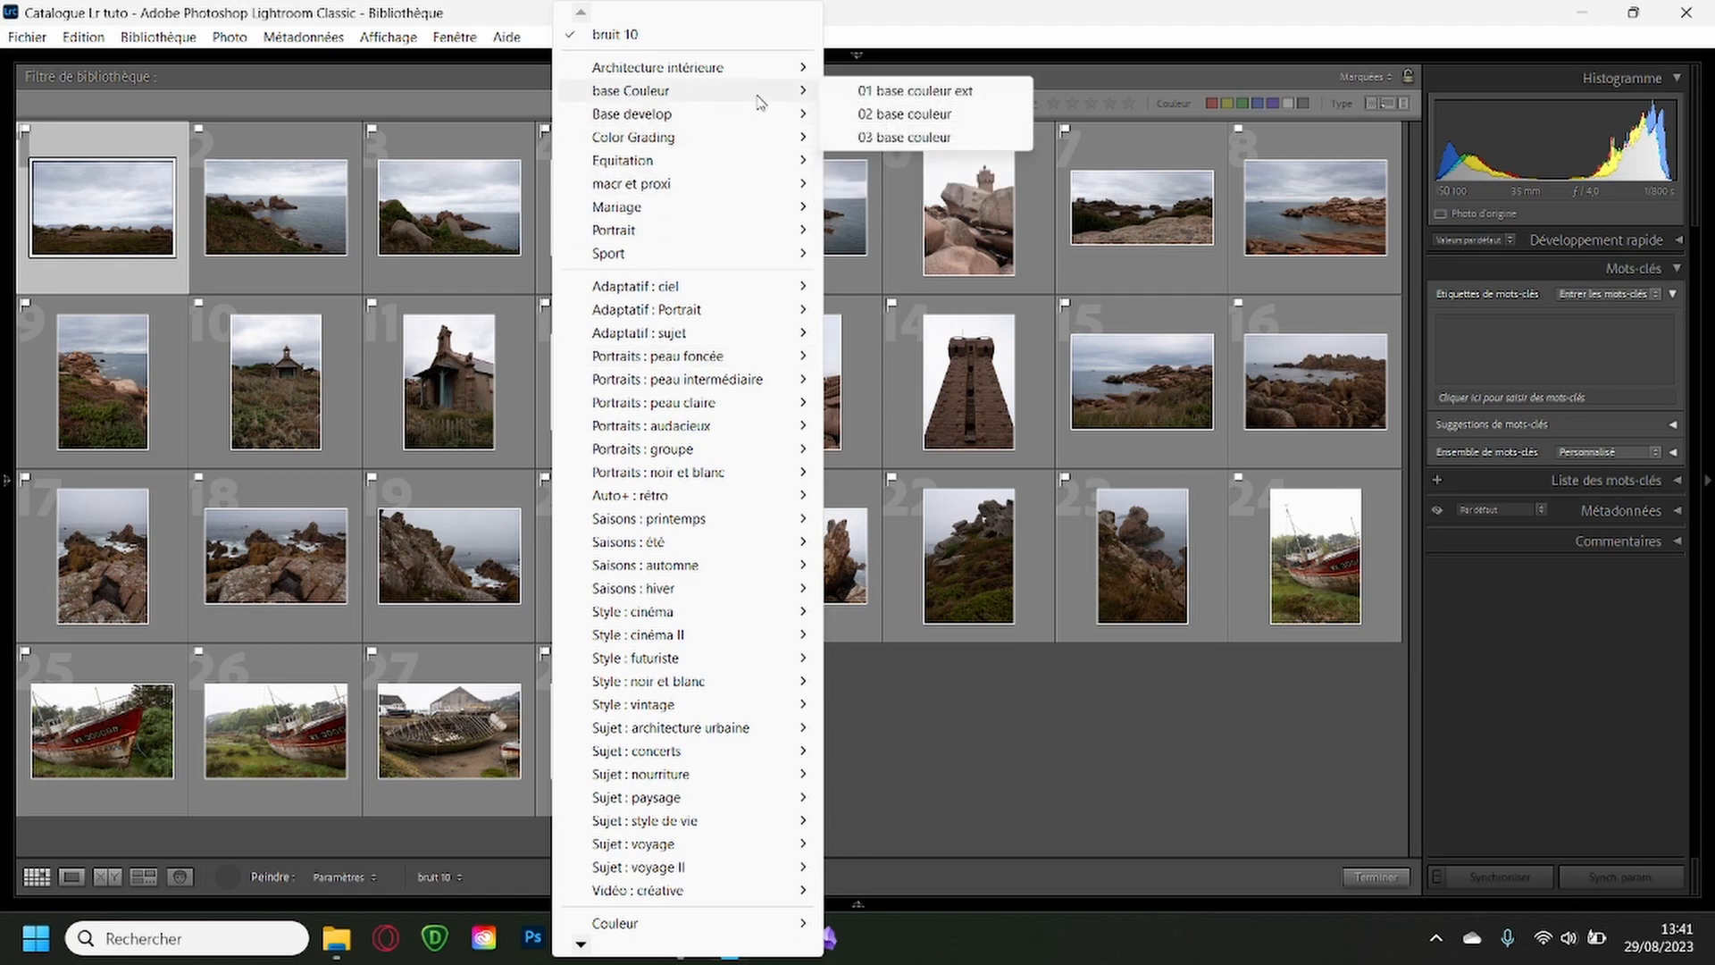
pyautogui.click(874, 116)
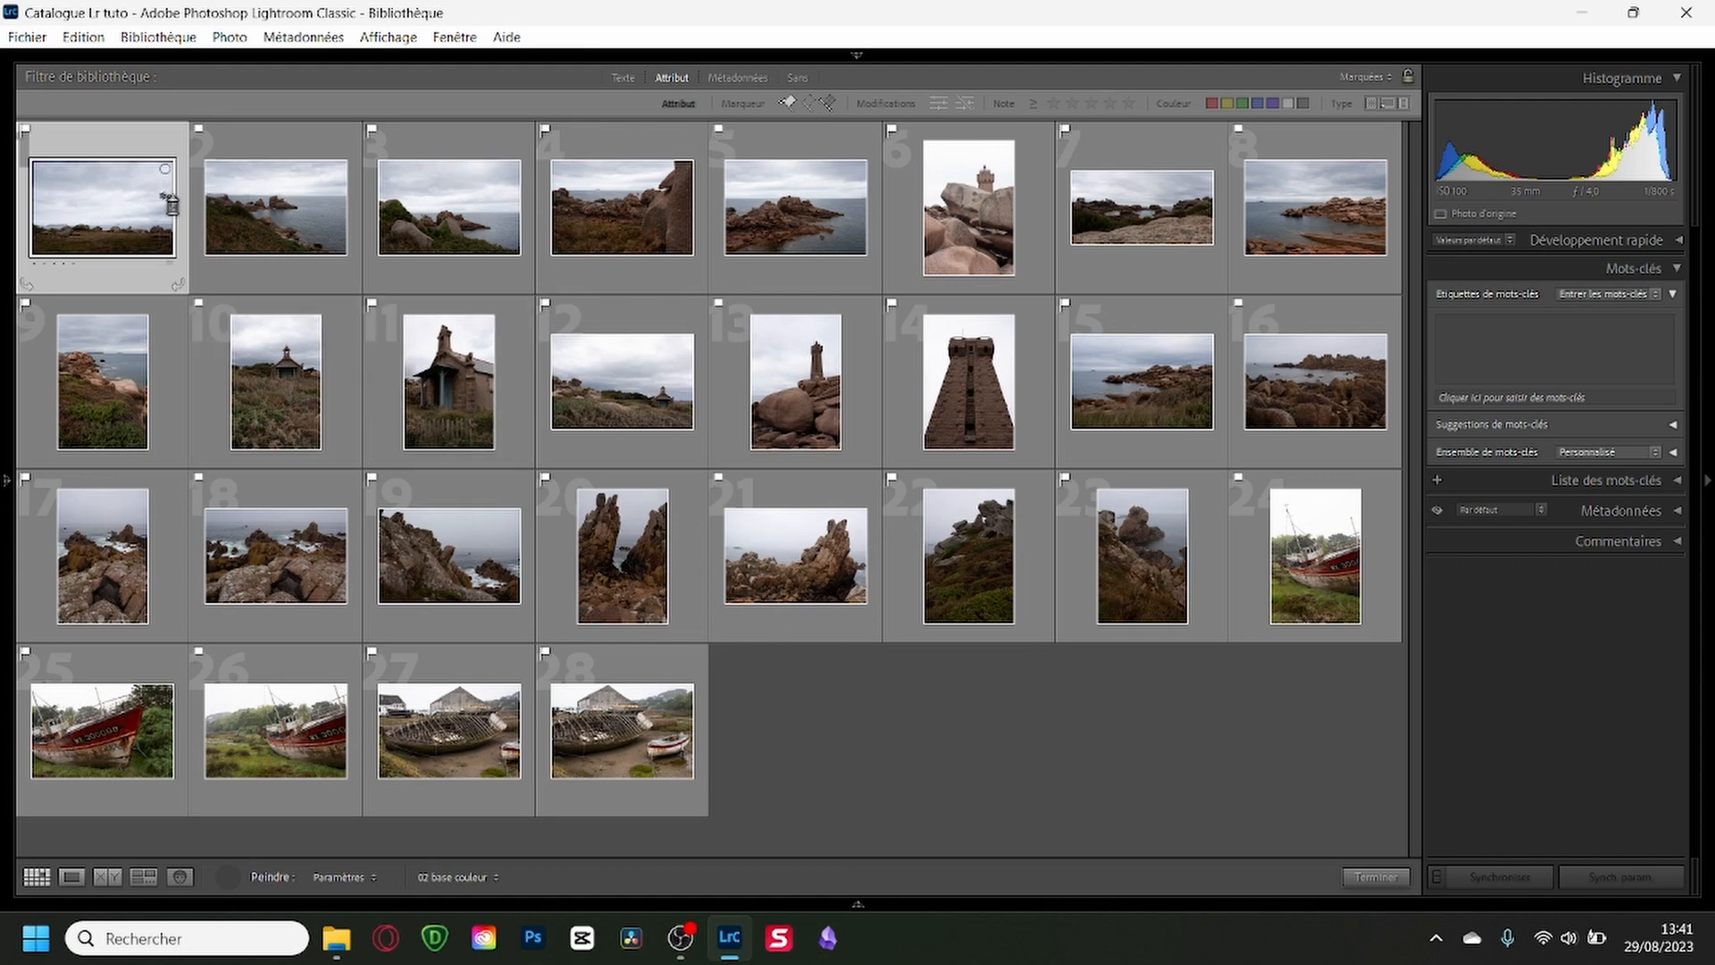
pyautogui.moveTo(170, 204)
pyautogui.mouseDown()
pyautogui.moveTo(1319, 207)
pyautogui.moveTo(1281, 416)
pyautogui.moveTo(970, 384)
pyautogui.moveTo(150, 384)
pyautogui.moveTo(115, 556)
pyautogui.moveTo(1313, 555)
pyautogui.moveTo(117, 732)
pyautogui.moveTo(622, 732)
pyautogui.mouseUp()
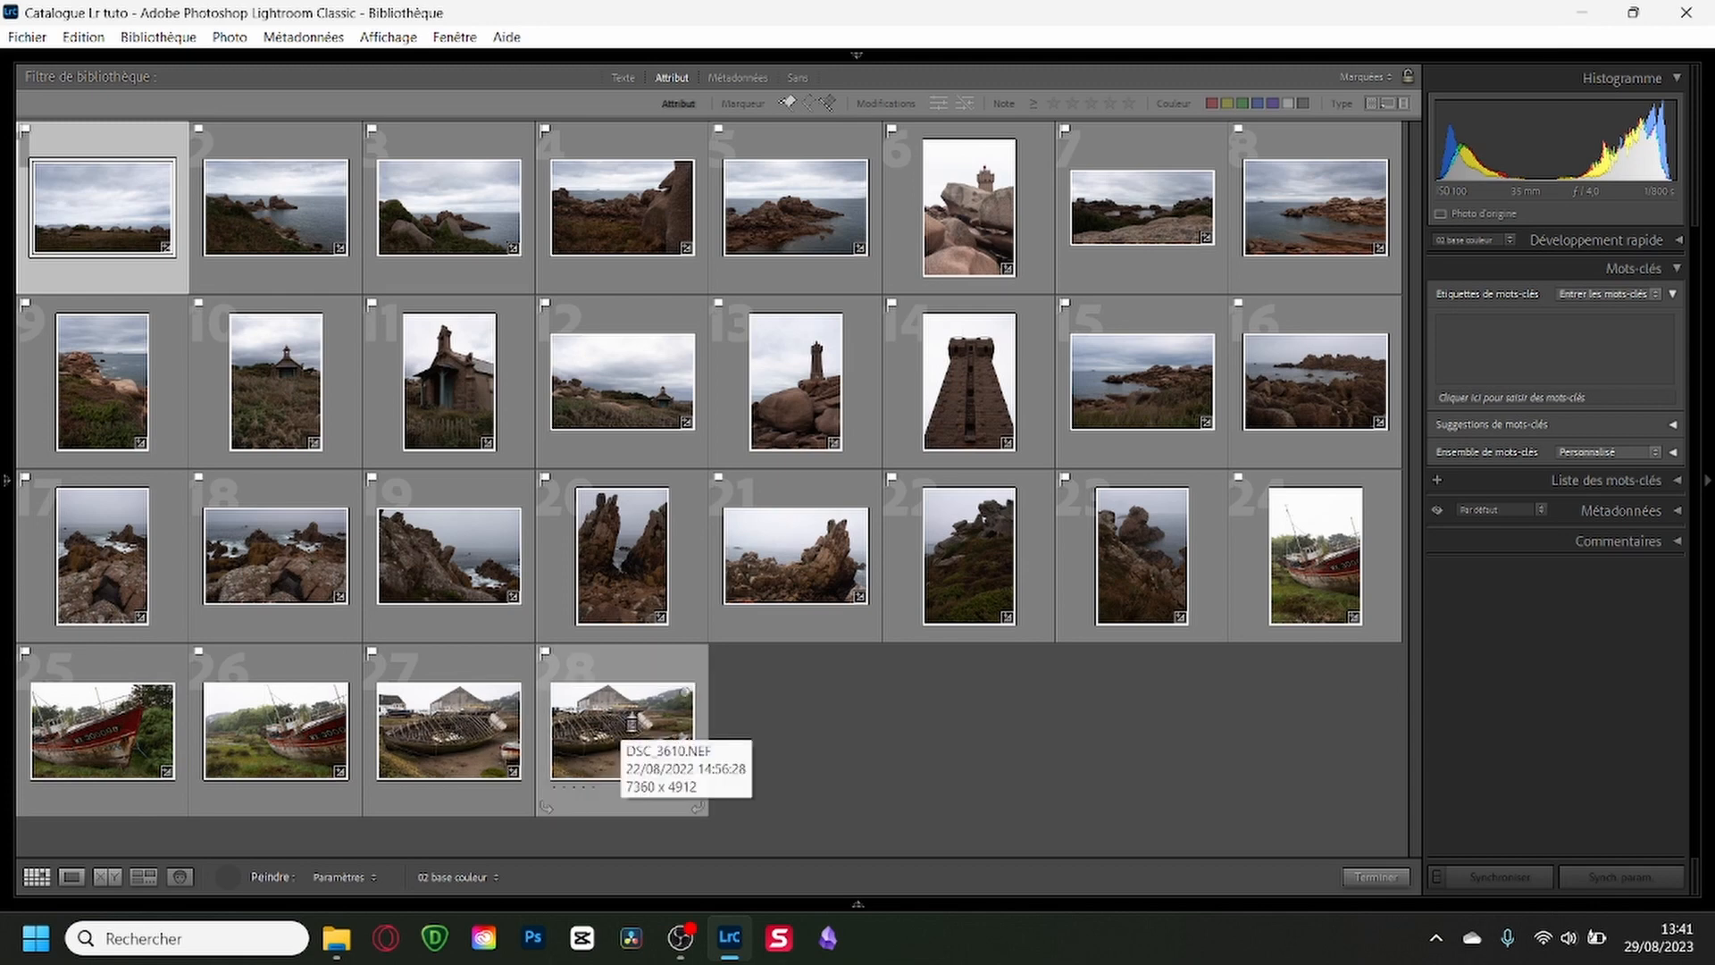
# Apply the bruit 10 preset from the Base develop group to all flagged photos with the Painter tool, and put the Painter away.
pyautogui.click(494, 878)
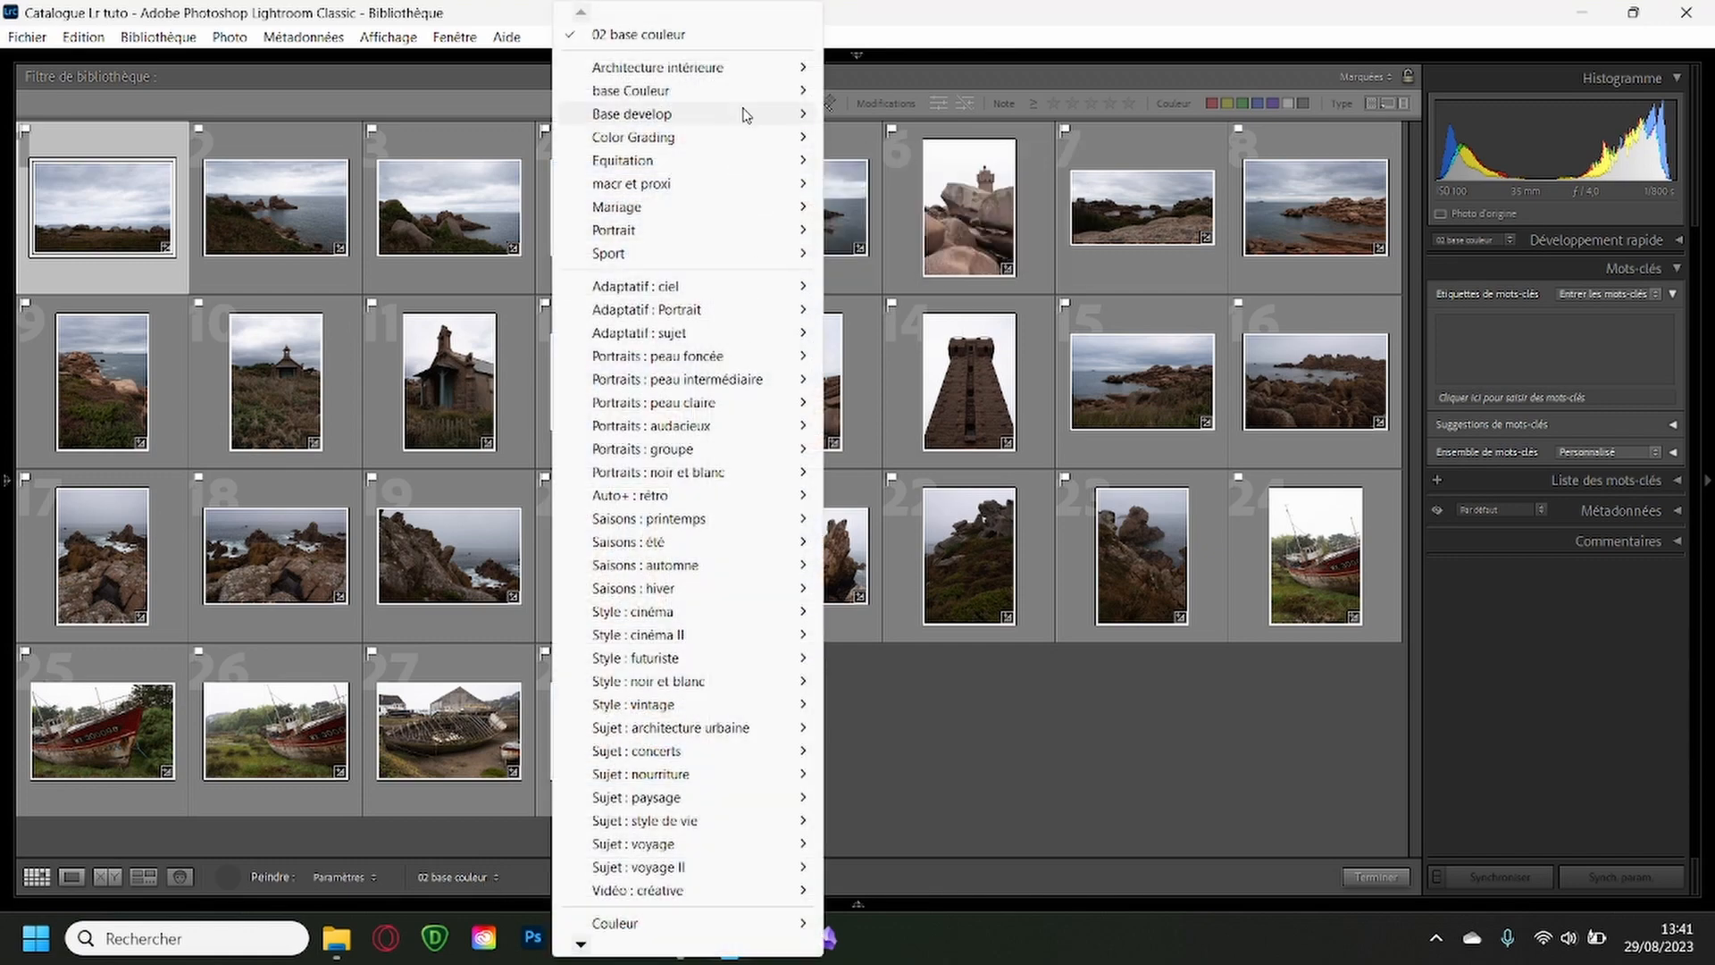
pyautogui.moveTo(766, 101)
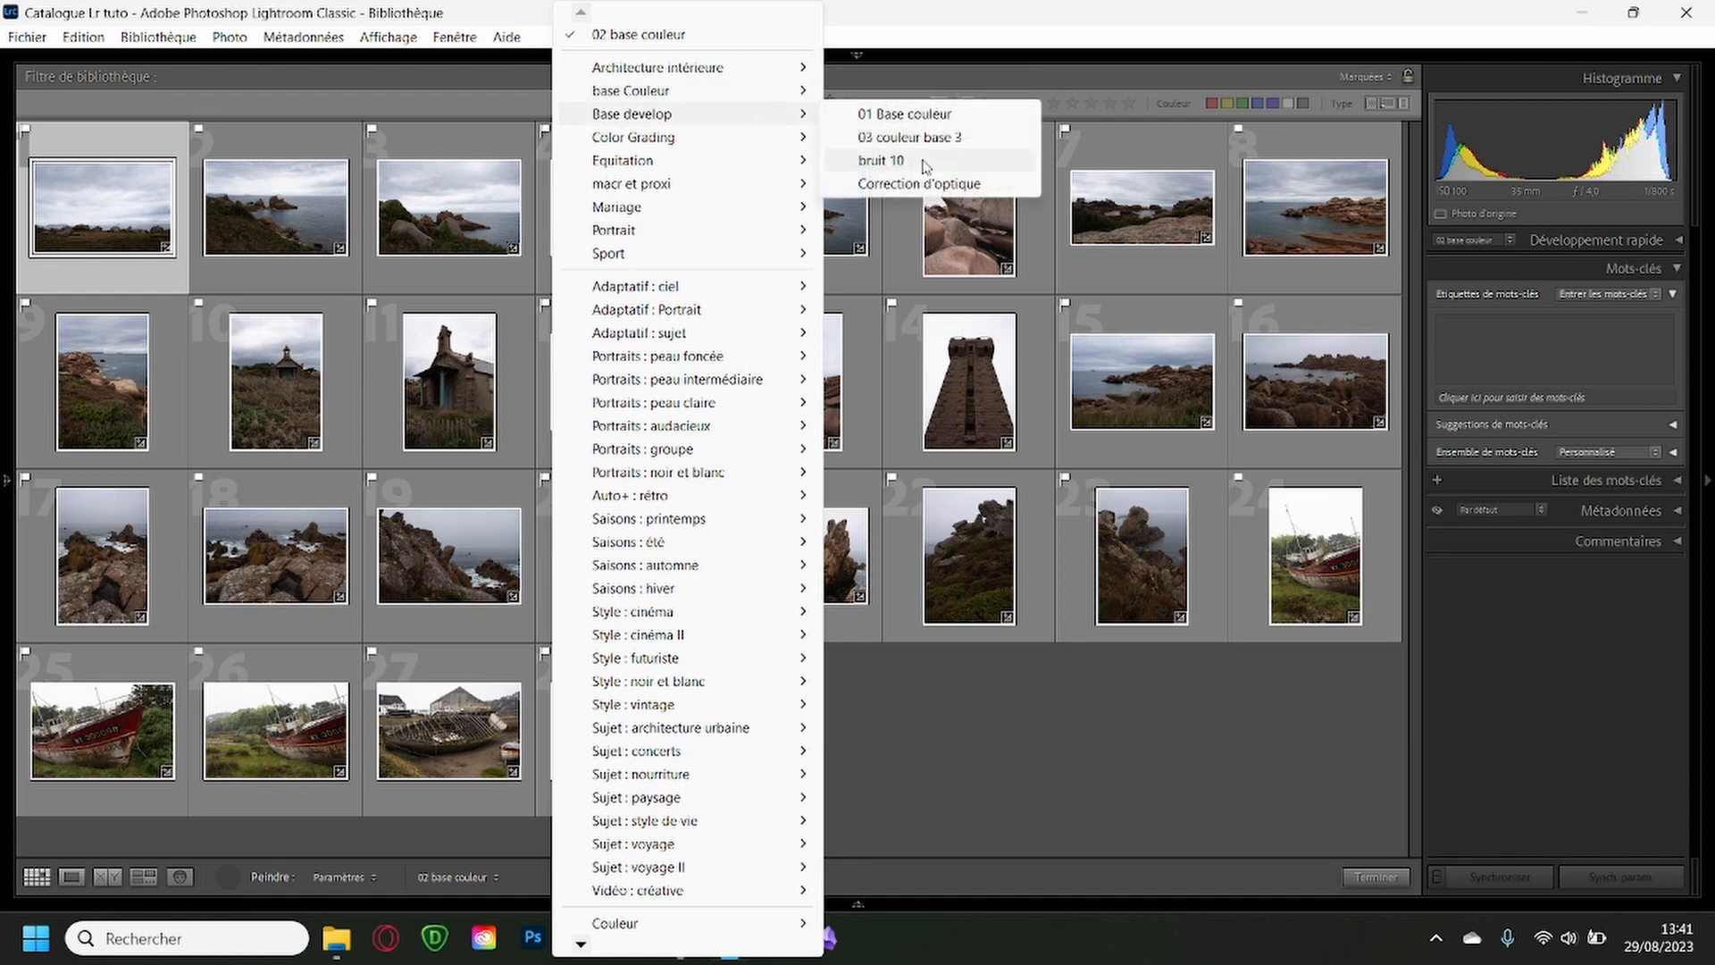
pyautogui.click(884, 160)
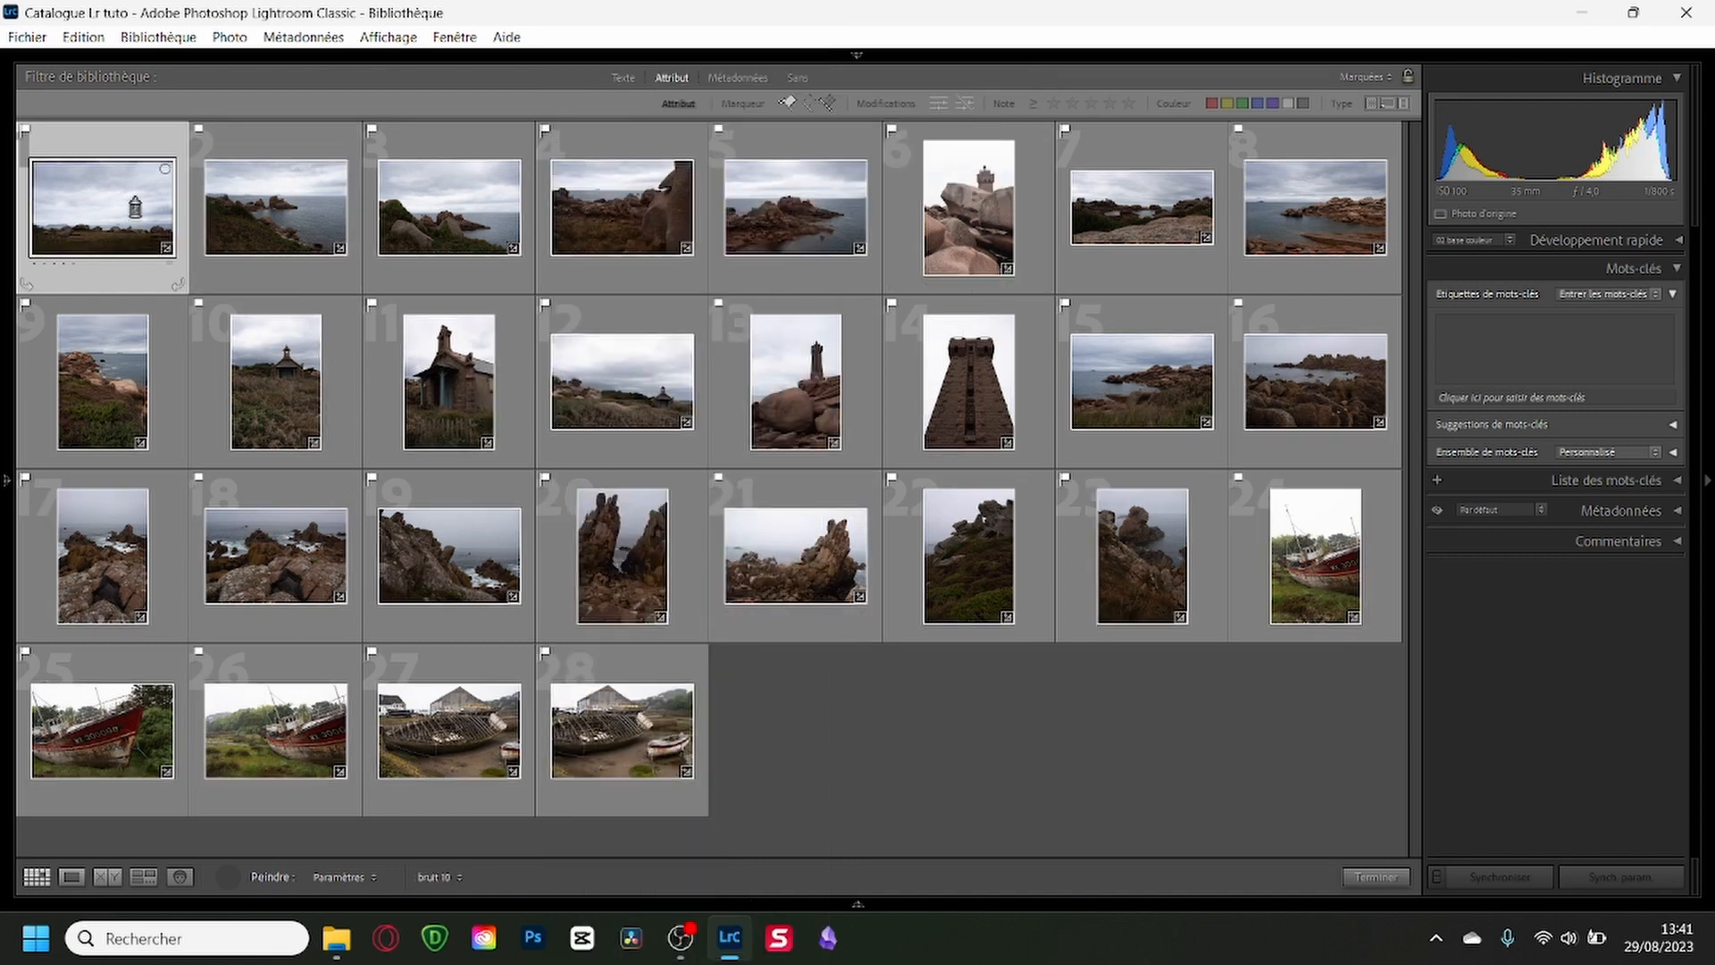
pyautogui.moveTo(132, 206)
pyautogui.mouseDown()
pyautogui.moveTo(1041, 211)
pyautogui.moveTo(1297, 311)
pyautogui.moveTo(969, 375)
pyautogui.moveTo(446, 375)
pyautogui.moveTo(90, 460)
pyautogui.moveTo(514, 569)
pyautogui.moveTo(1292, 563)
pyautogui.mouseUp()
pyautogui.moveTo(117, 740); pyautogui.dragTo(643, 742)
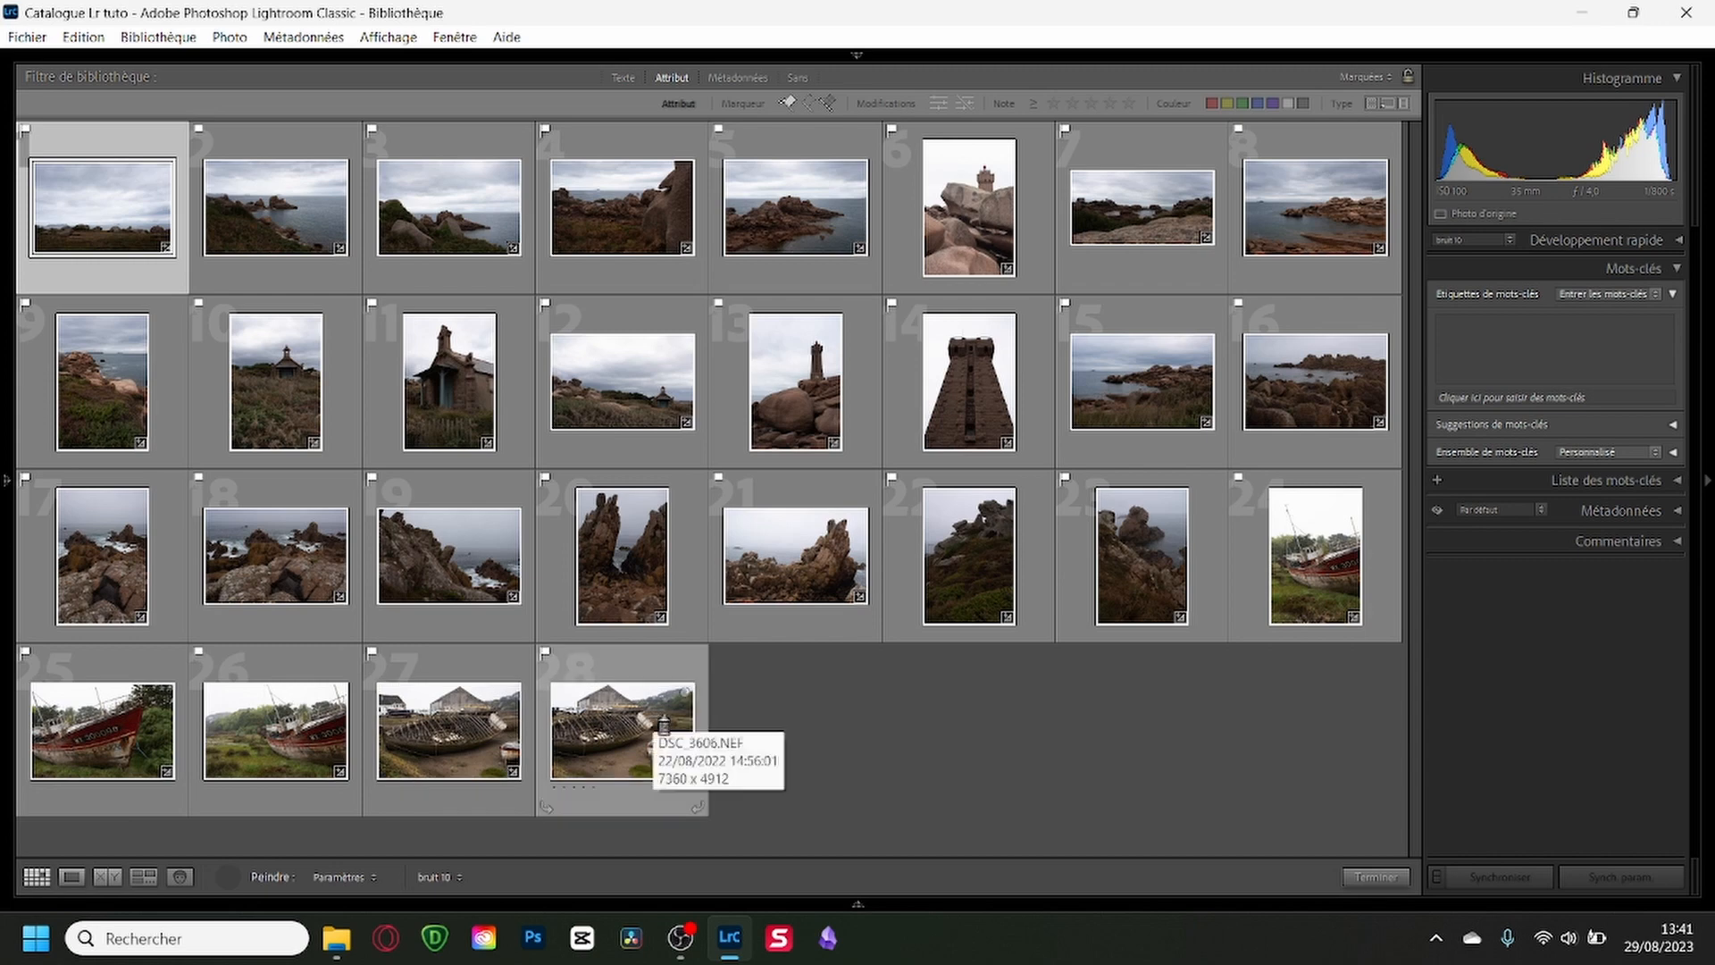
pyautogui.click(228, 878)
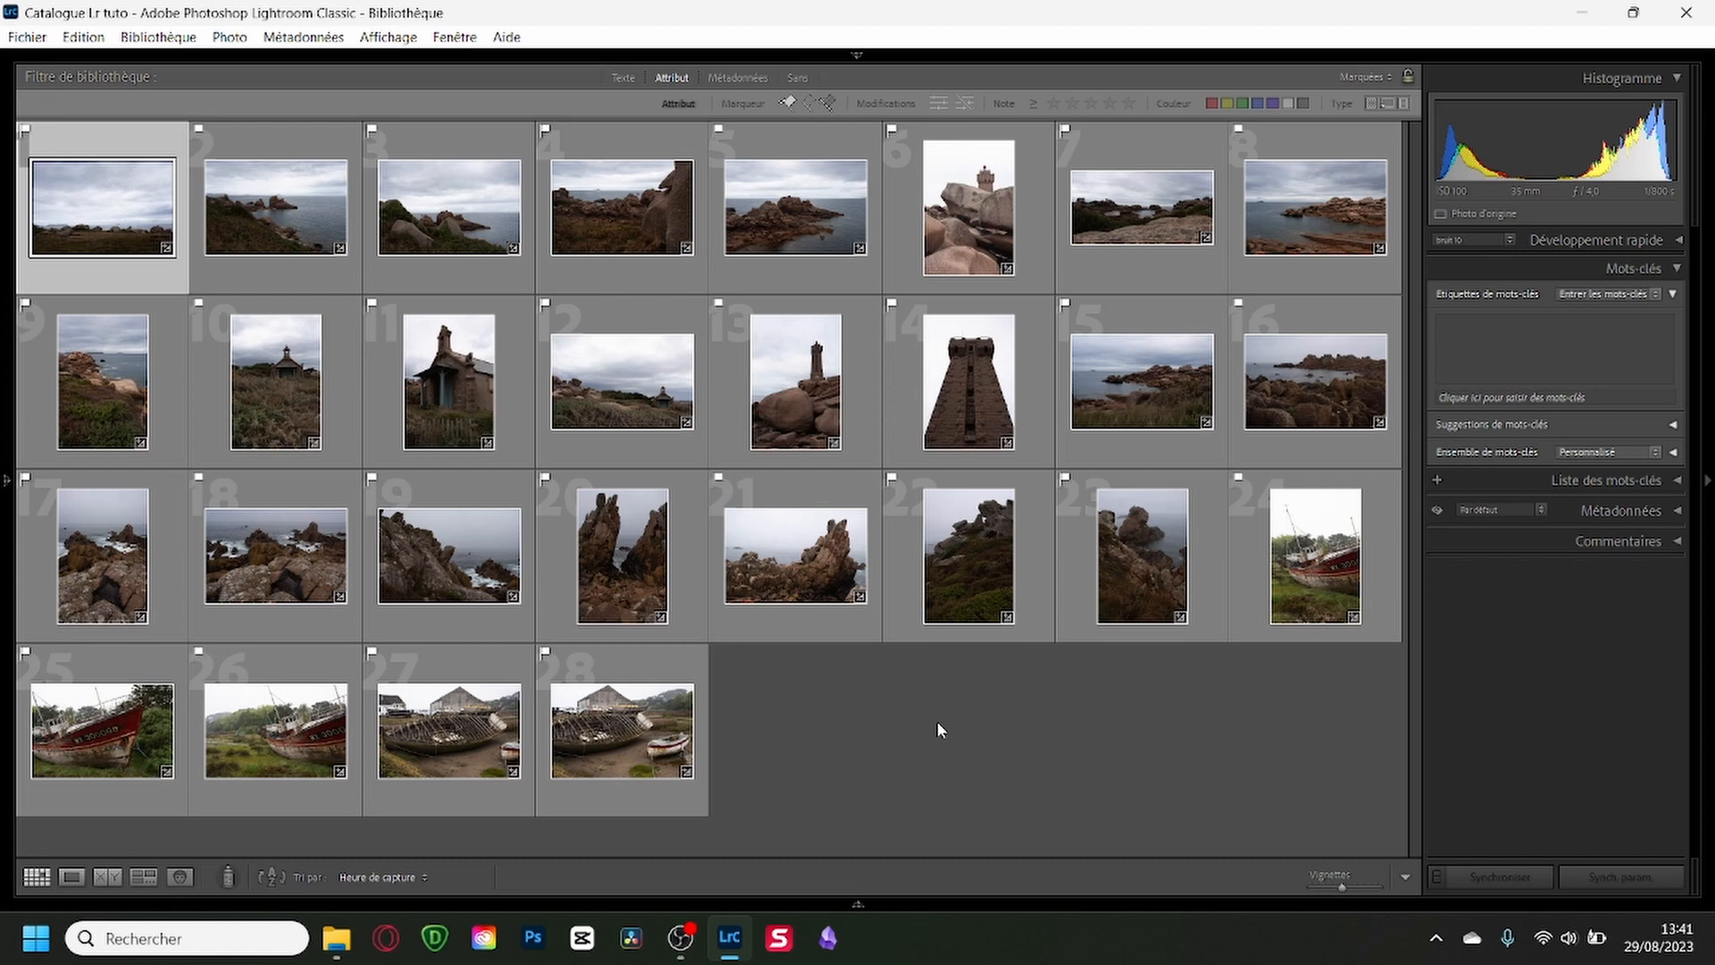
# Develop DSC_3481 with a linear gradient mask over the sky, setting its Highlights to -88 and Whites to 29.
pyautogui.press('d')
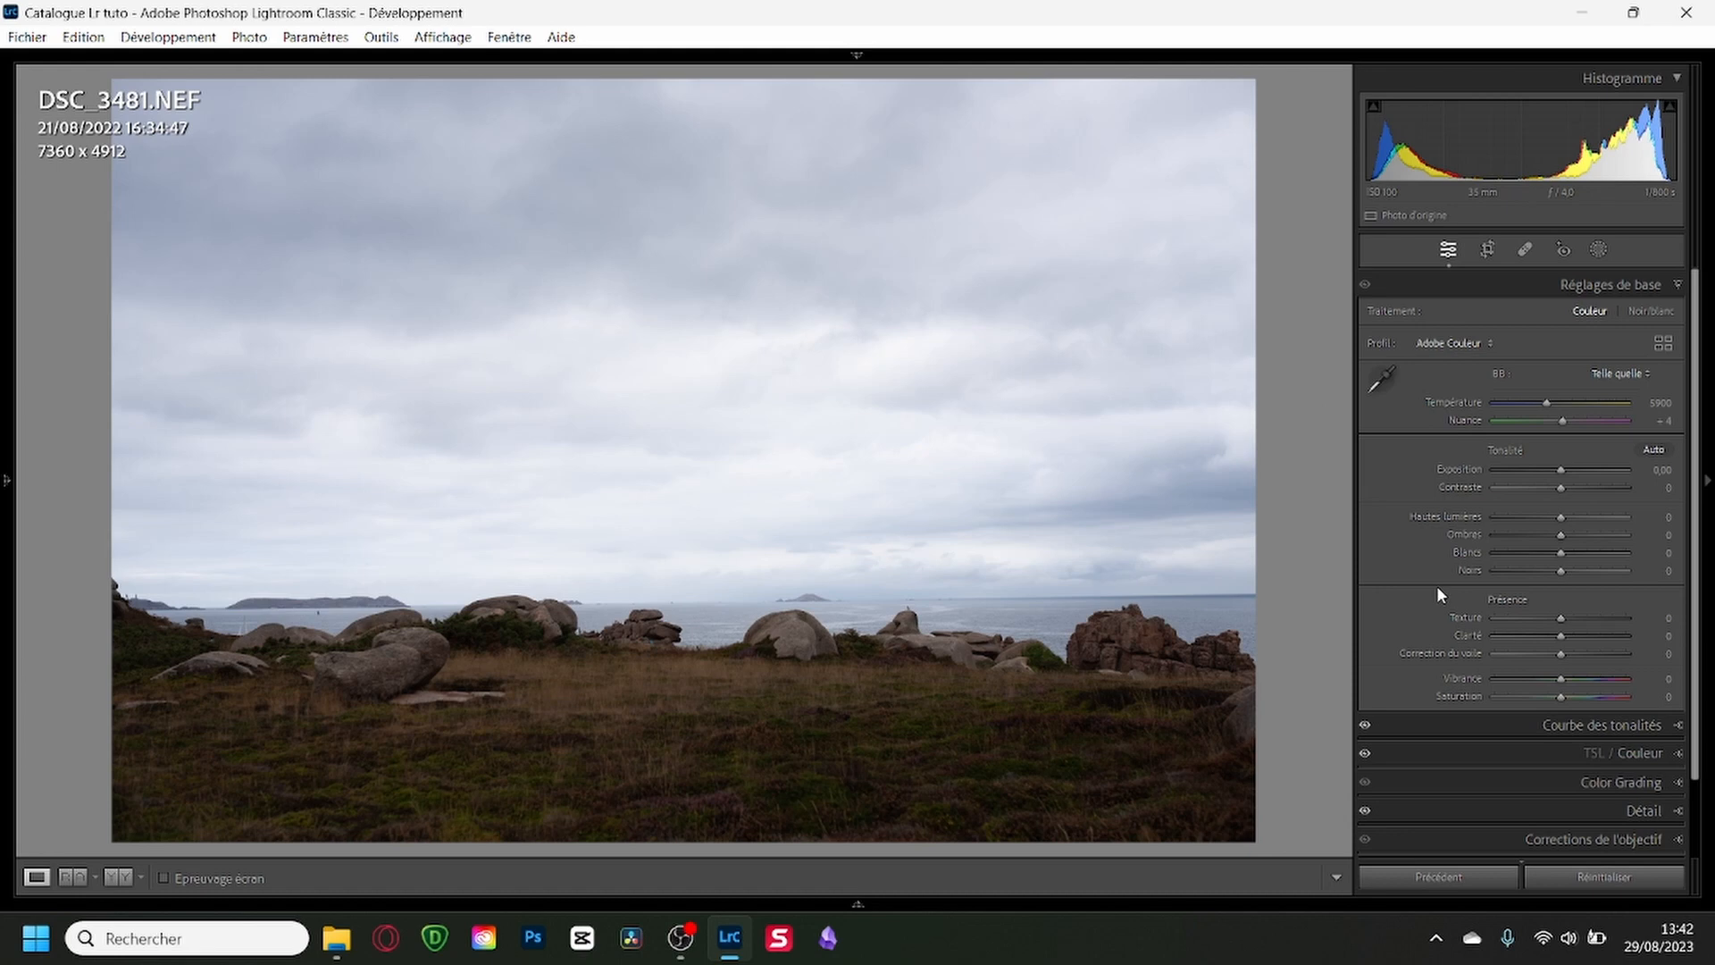
pyautogui.scroll(-2, 1529, 619)
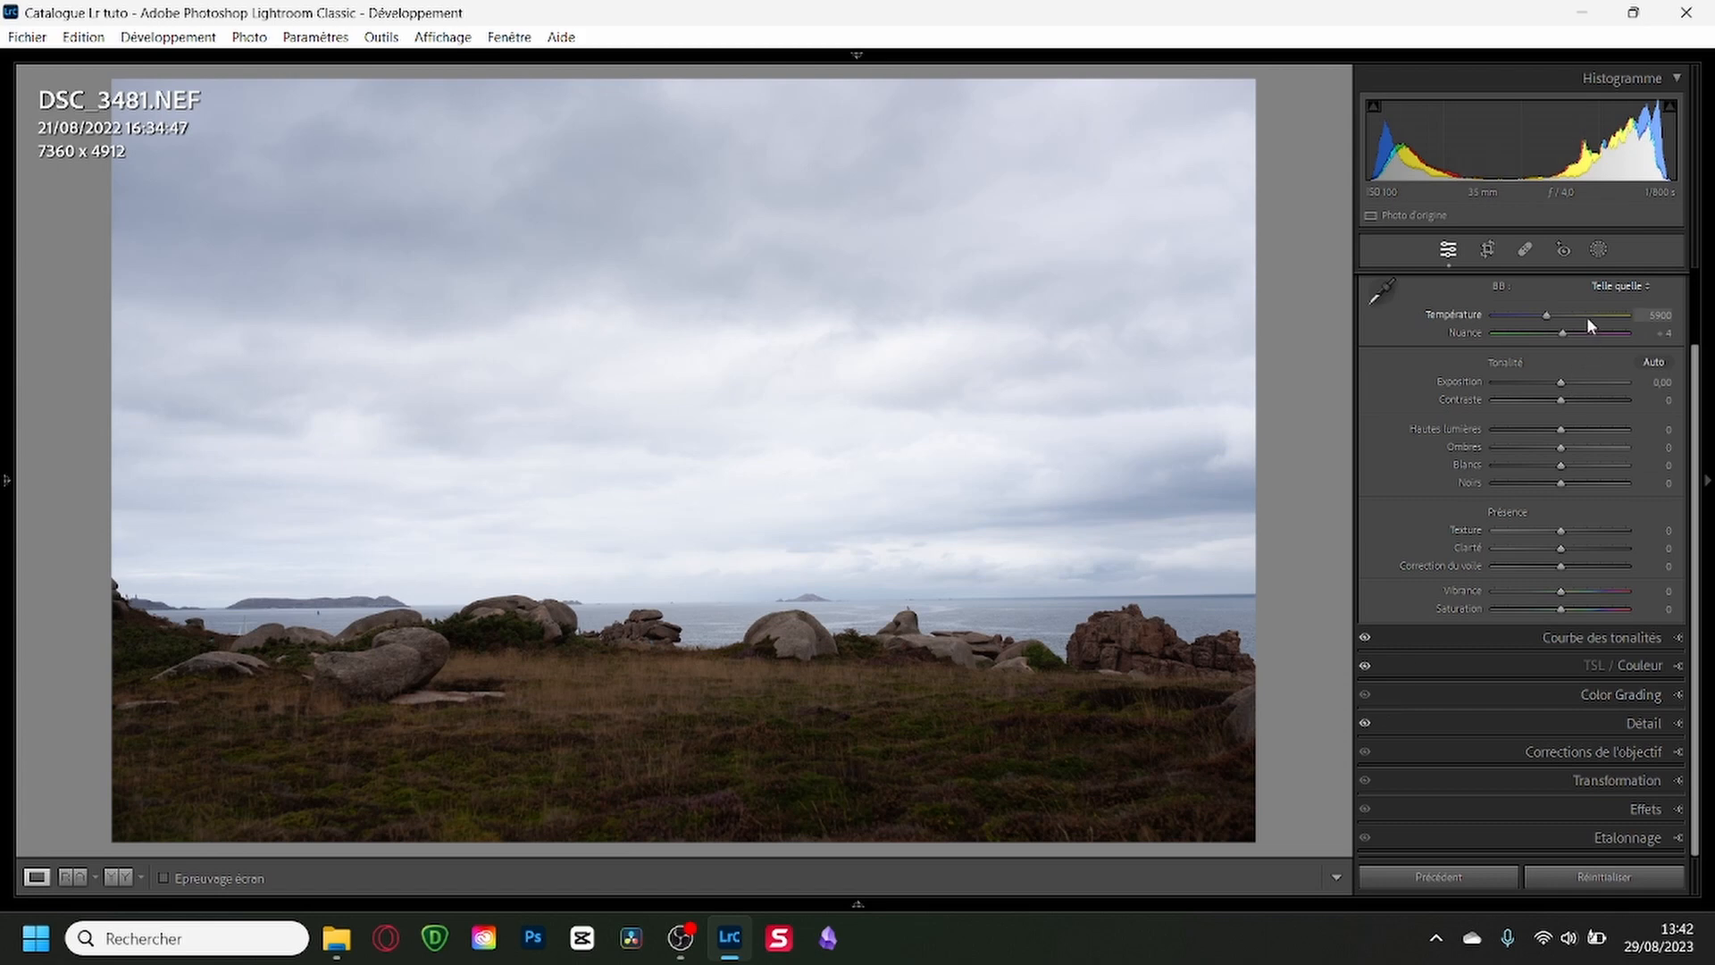
pyautogui.click(1598, 251)
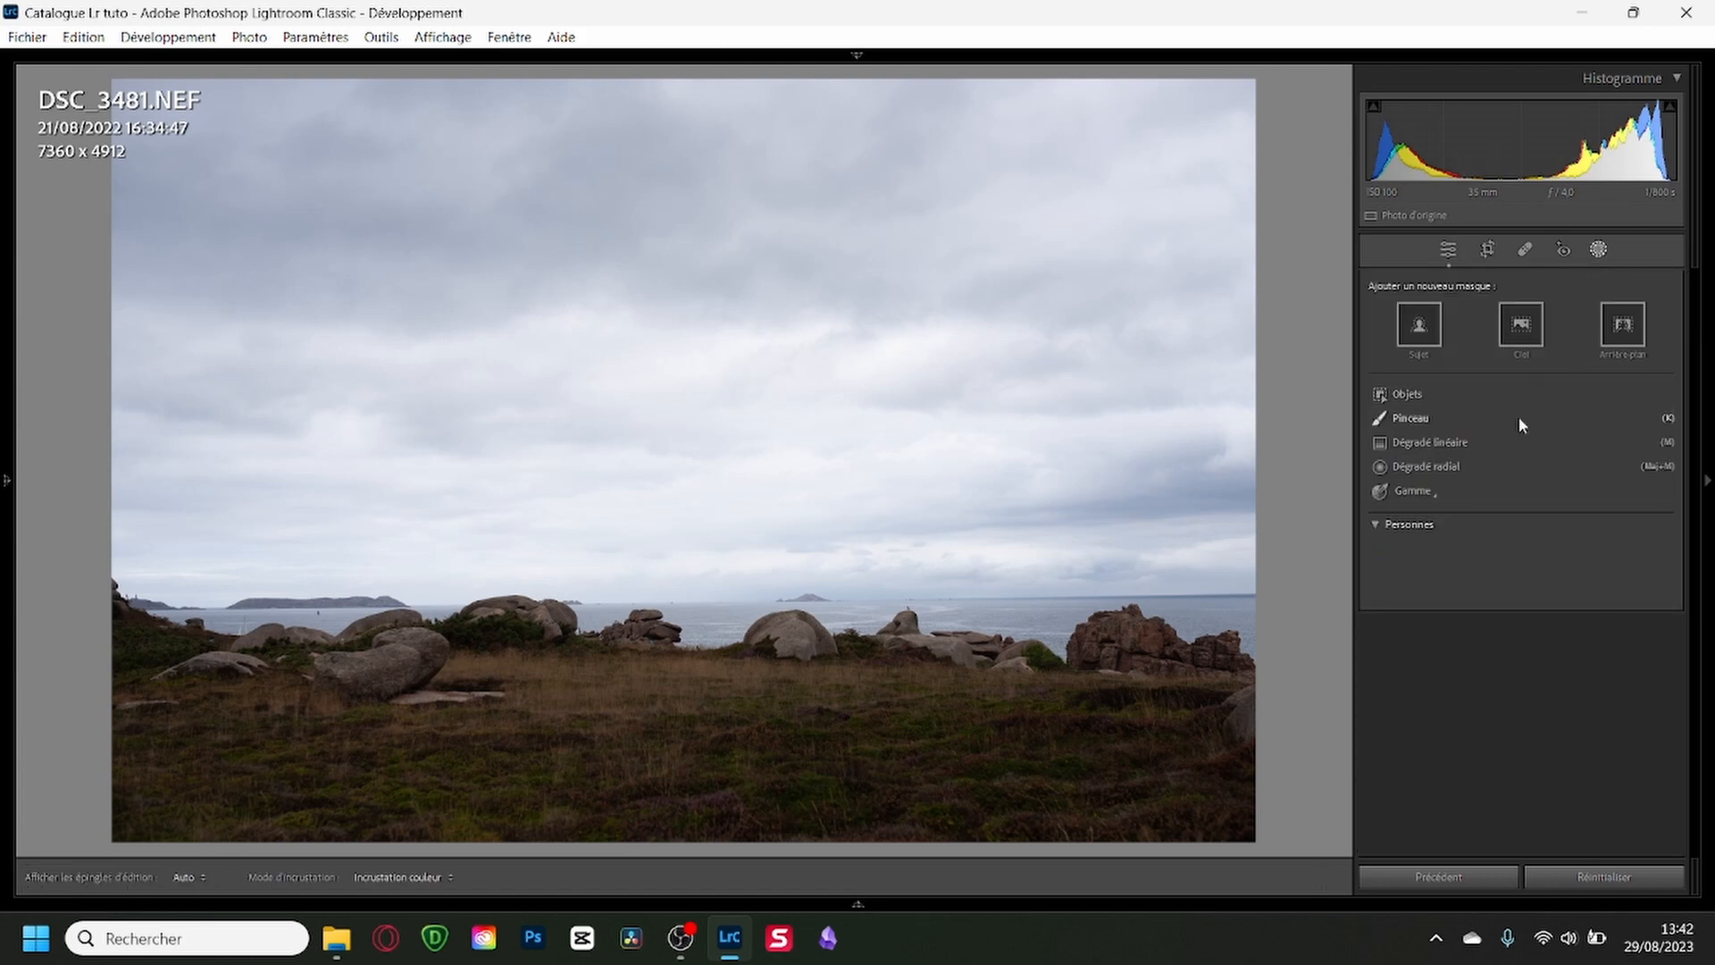
pyautogui.click(1424, 444)
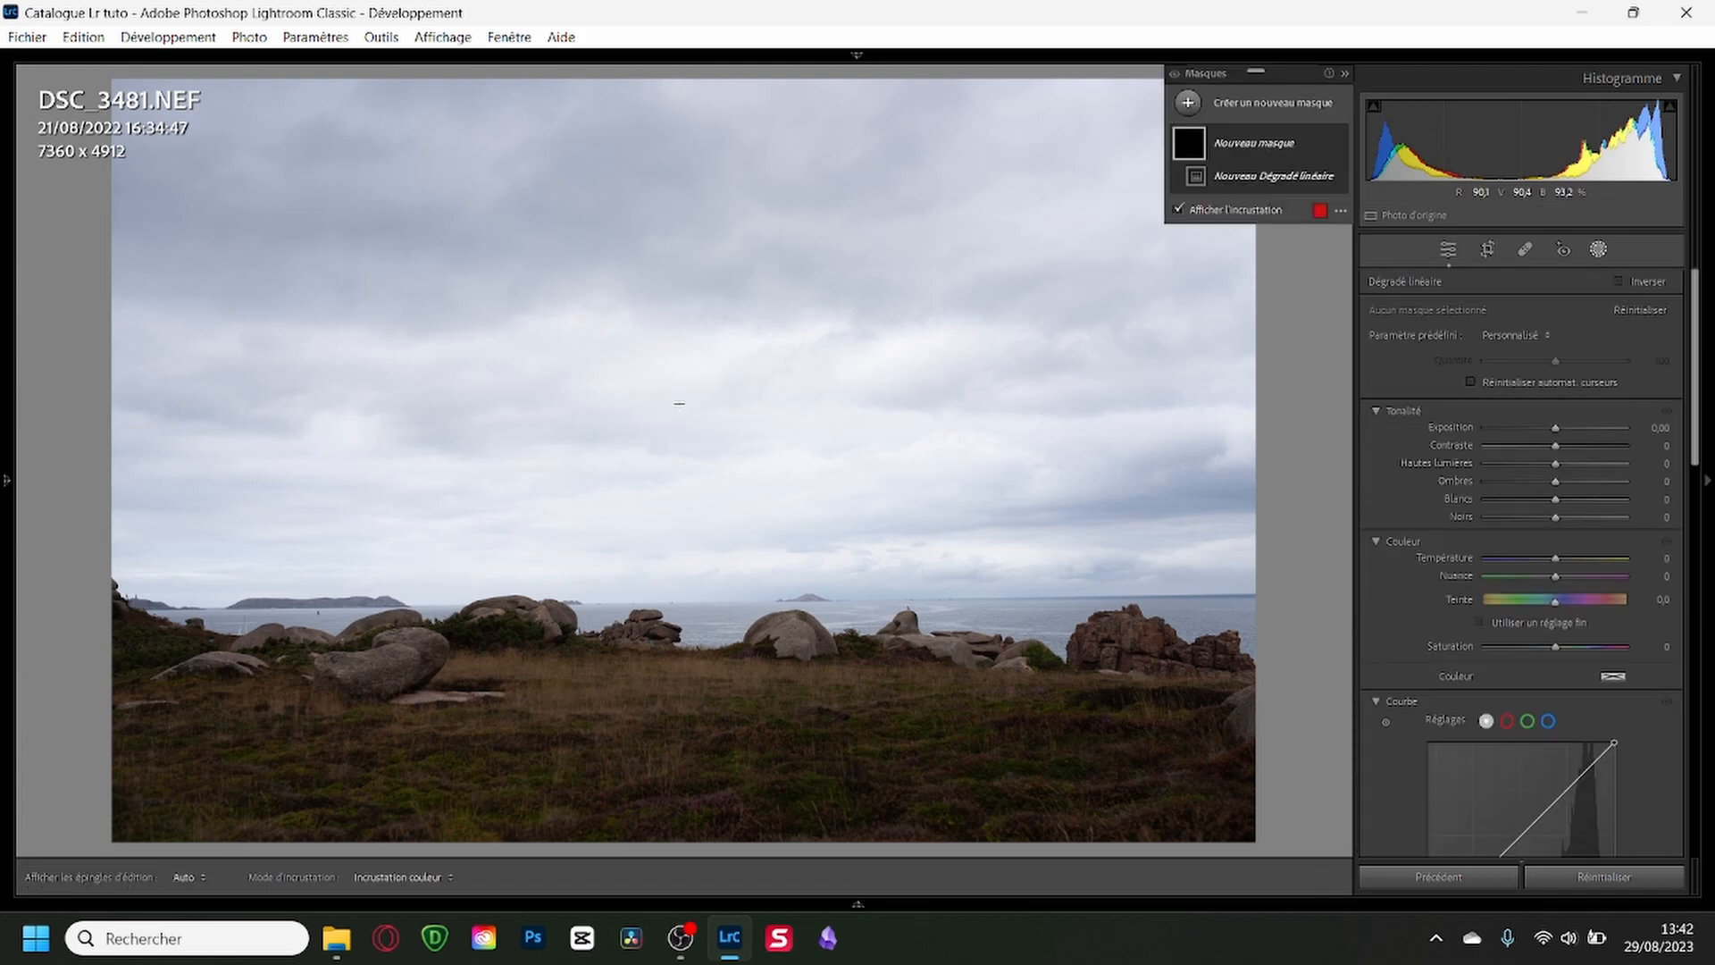
pyautogui.moveTo(664, 386); pyautogui.dragTo(662, 712)
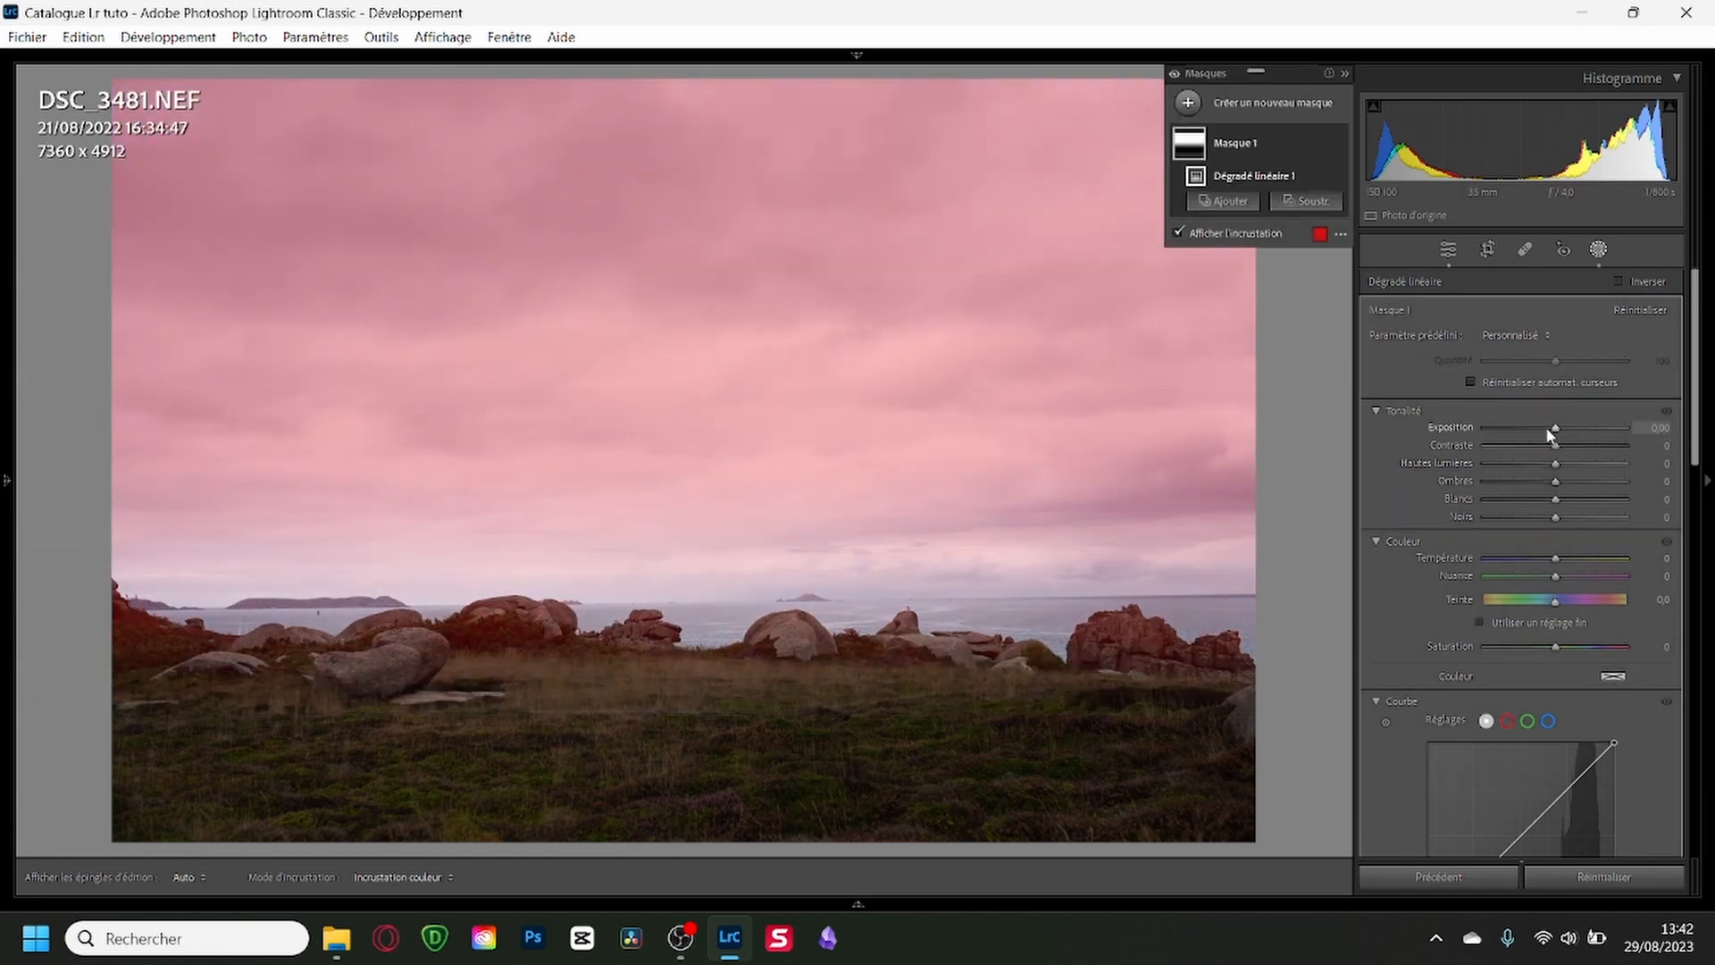
pyautogui.moveTo(1553, 470); pyautogui.dragTo(1576, 502)
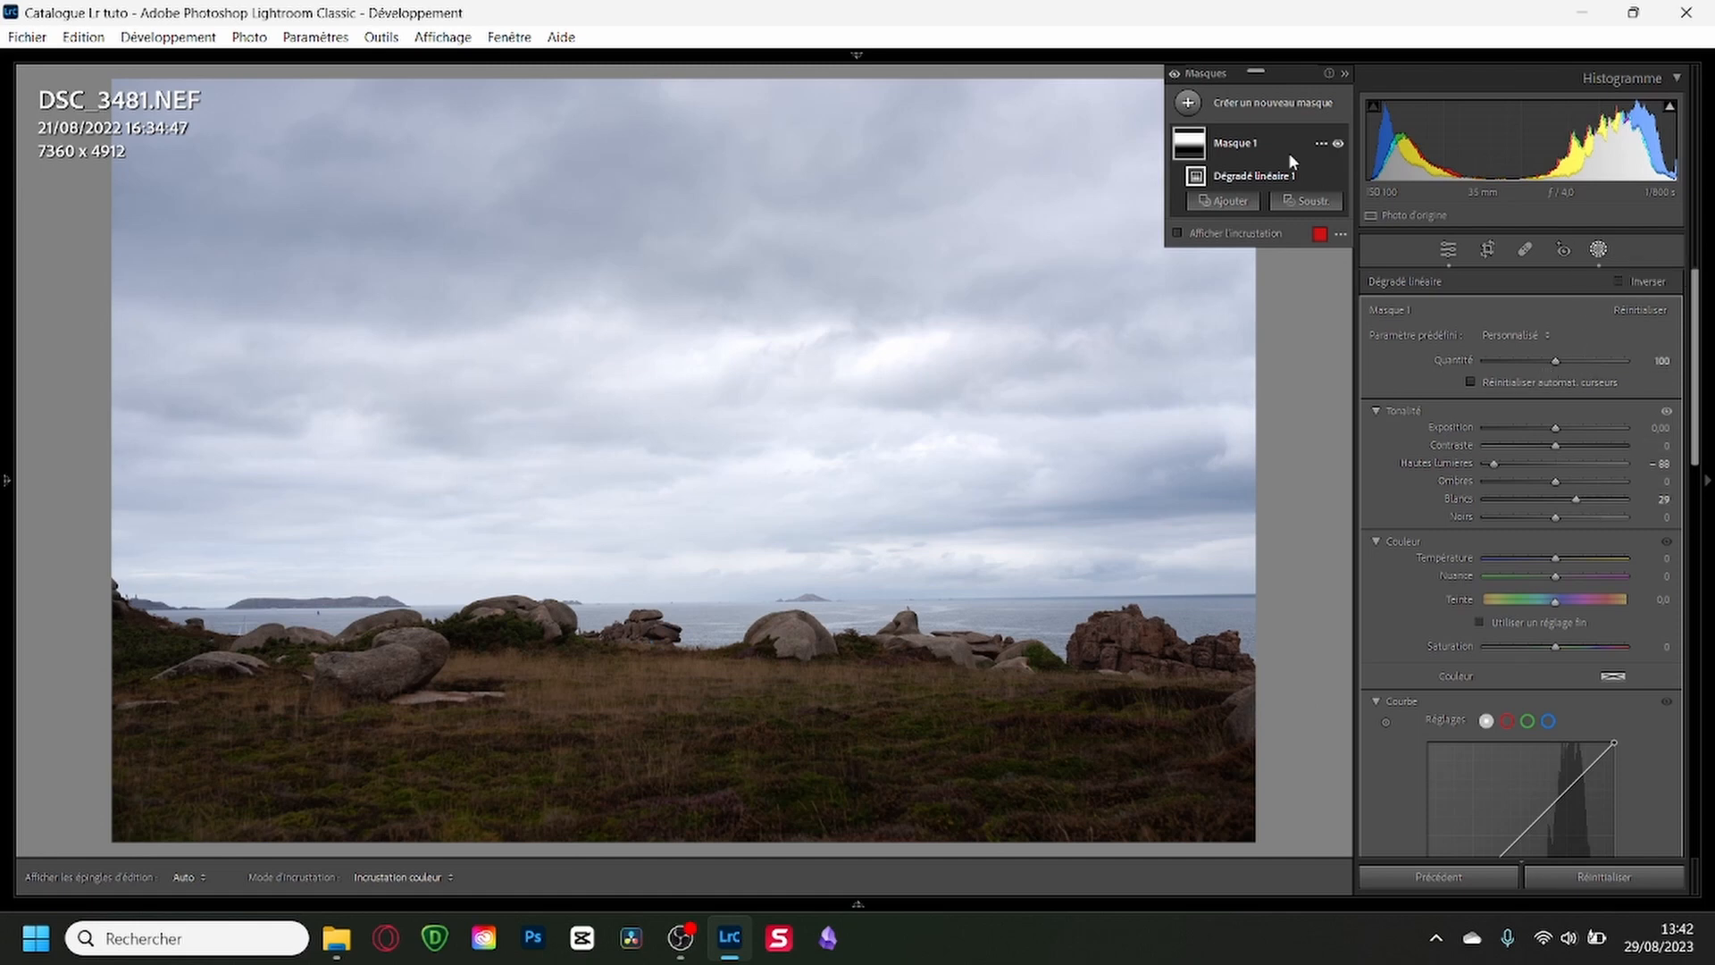
# Add a second linear gradient mask over the foreground with Exposure 0.46 and Shadows 32, and close masking.
pyautogui.click(1188, 102)
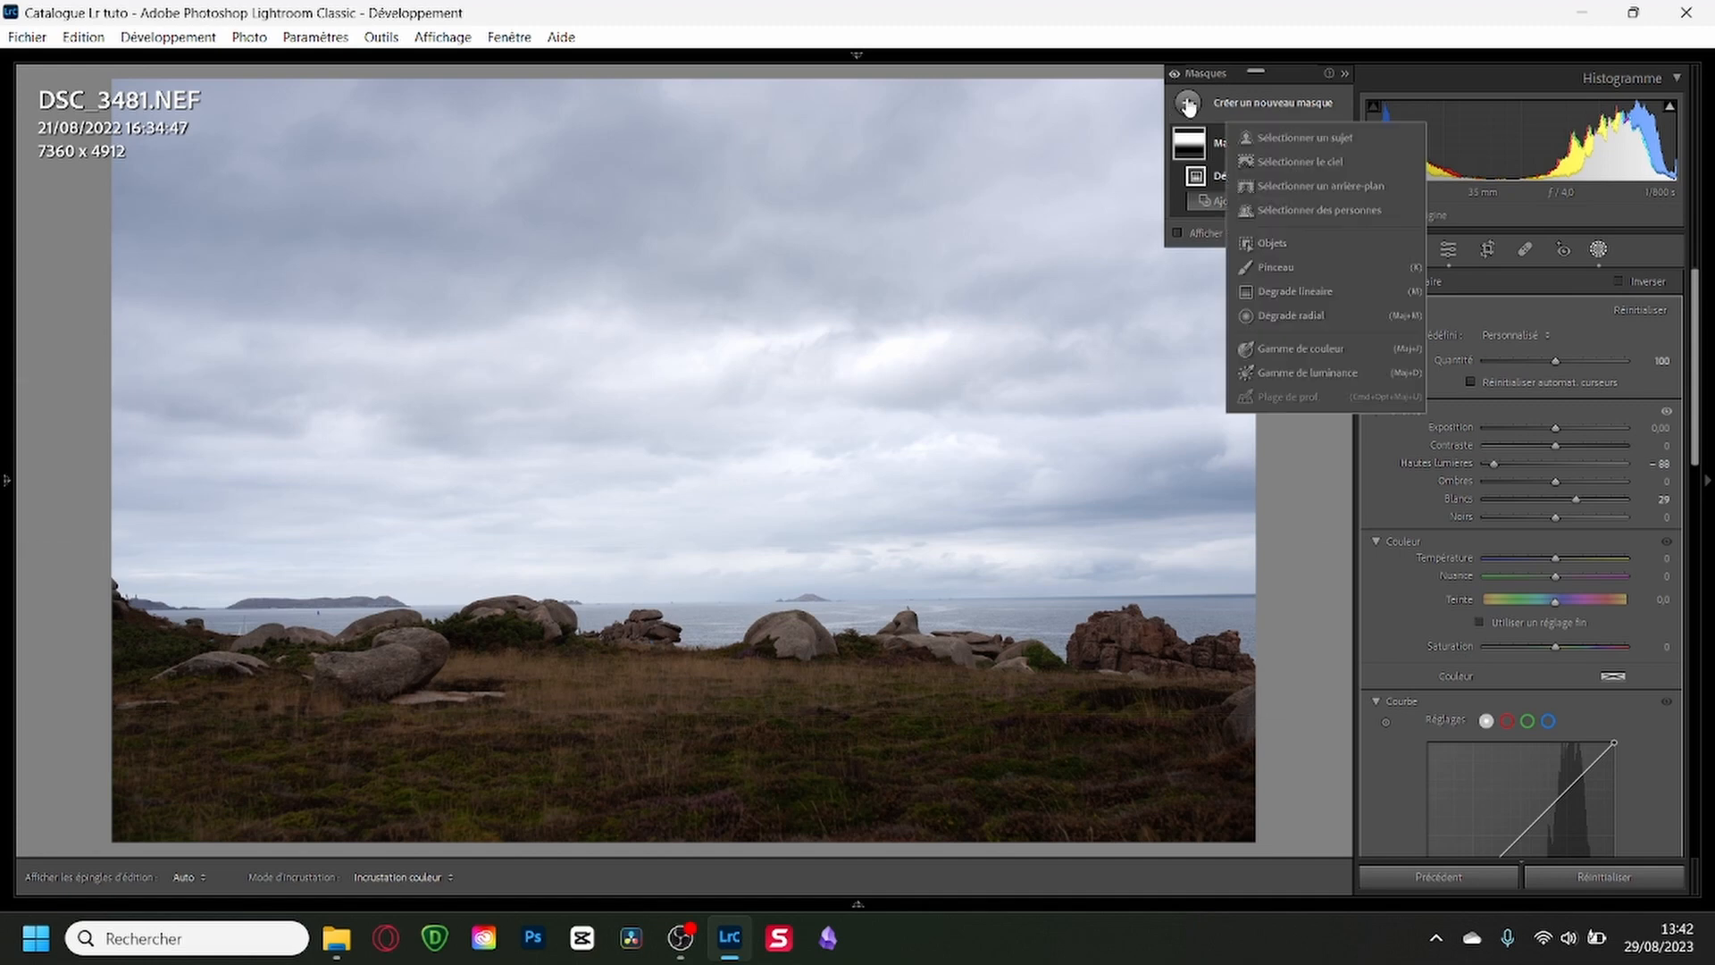
pyautogui.click(1286, 290)
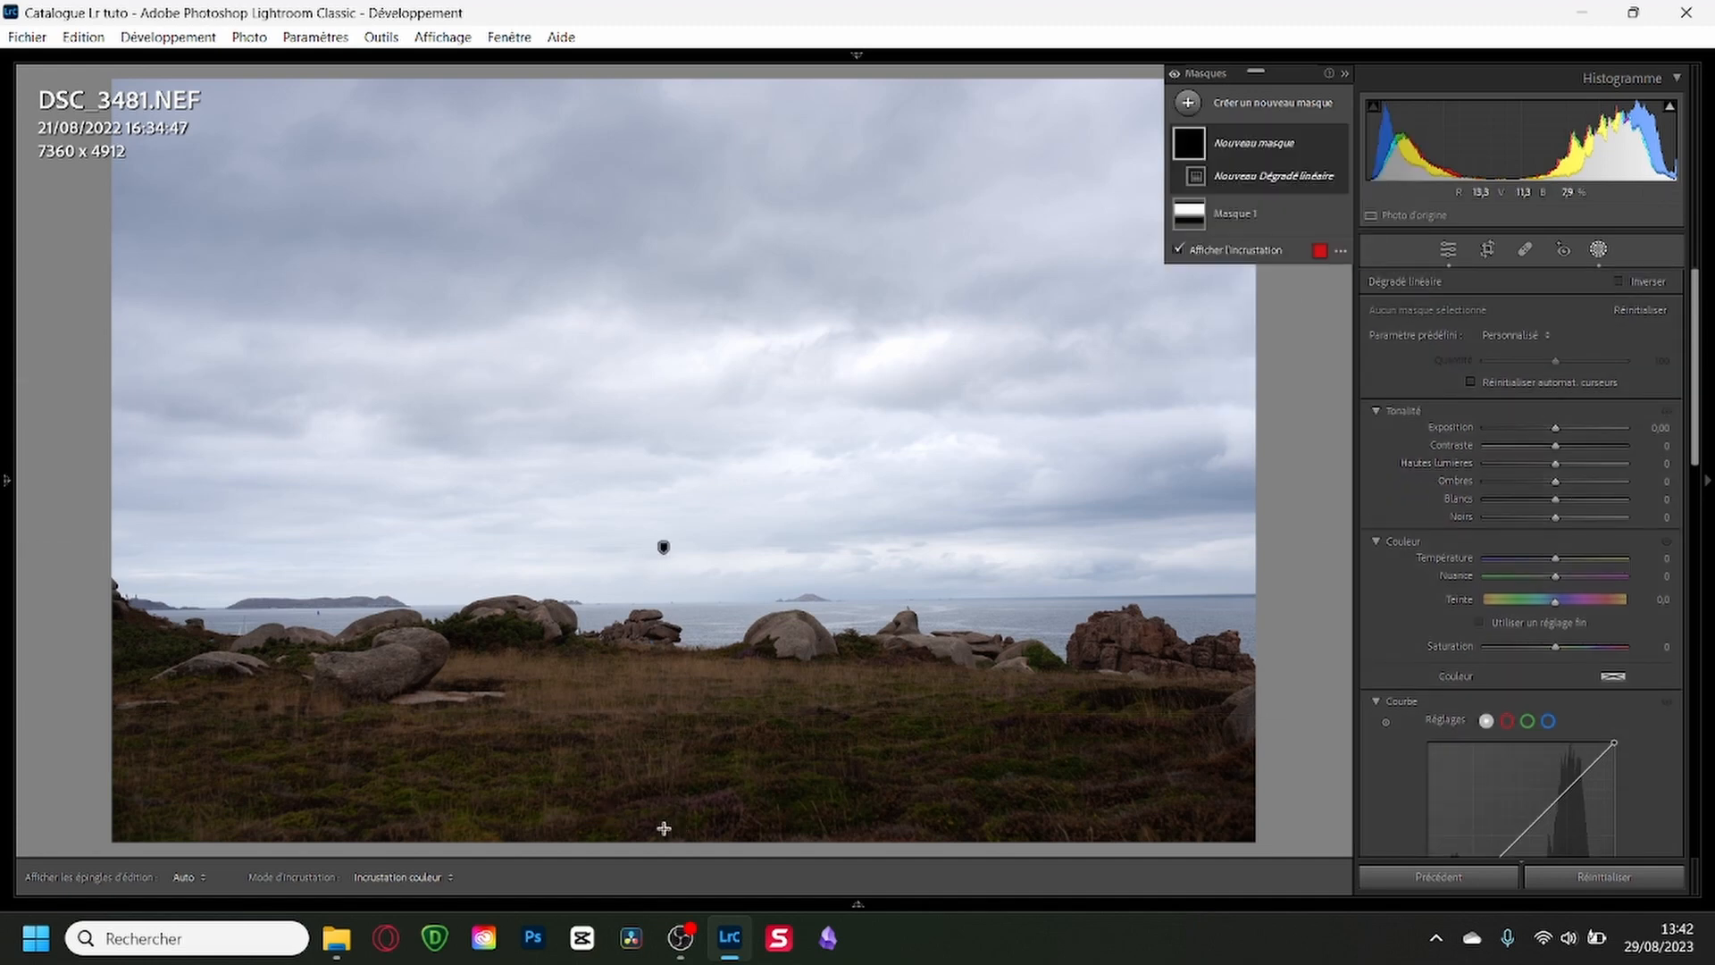
pyautogui.moveTo(670, 809); pyautogui.dragTo(671, 480)
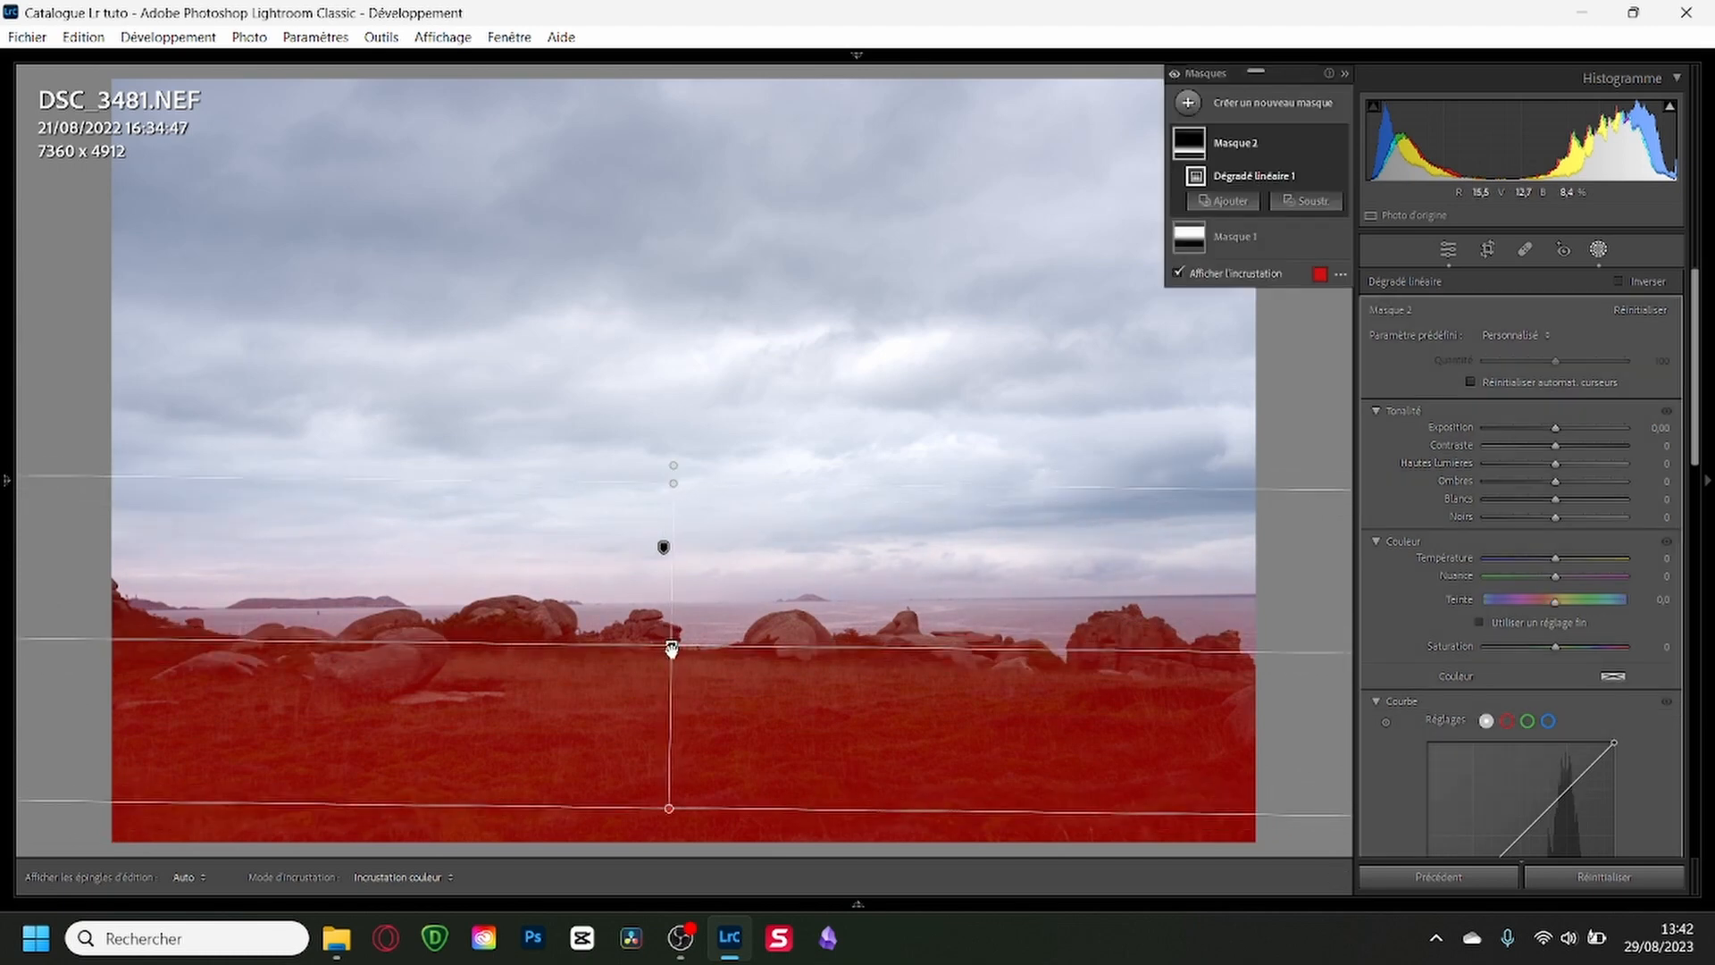
pyautogui.moveTo(674, 650); pyautogui.dragTo(667, 640)
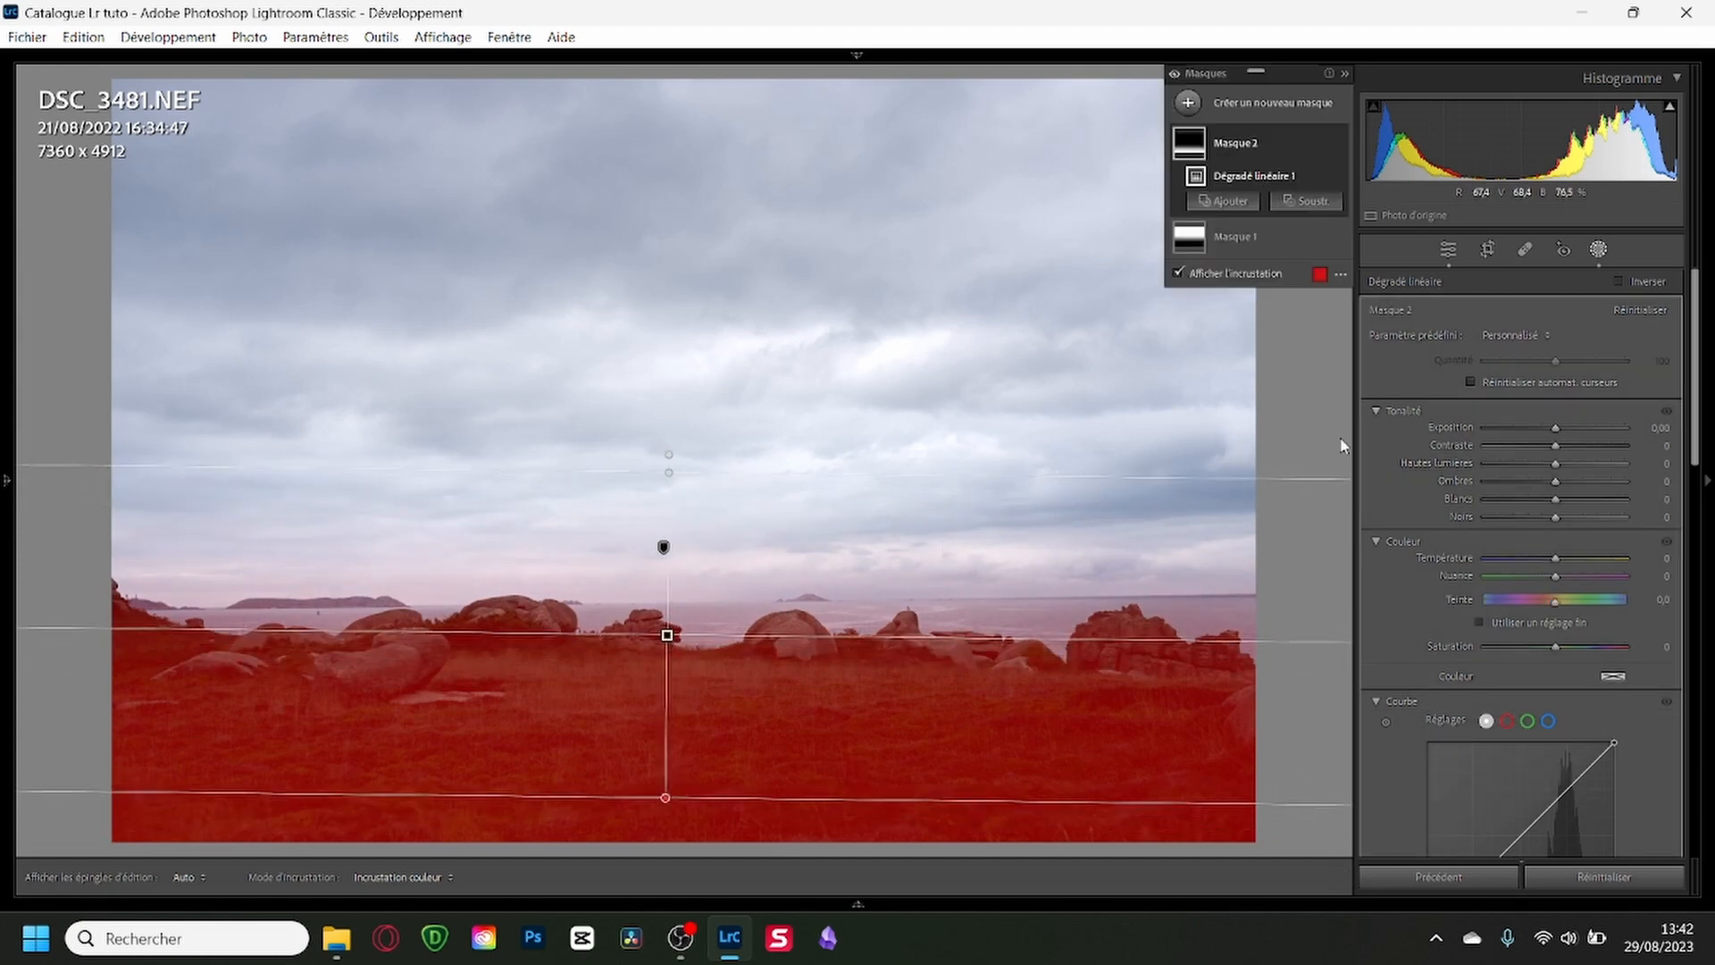
pyautogui.moveTo(1555, 431); pyautogui.dragTo(1561, 426)
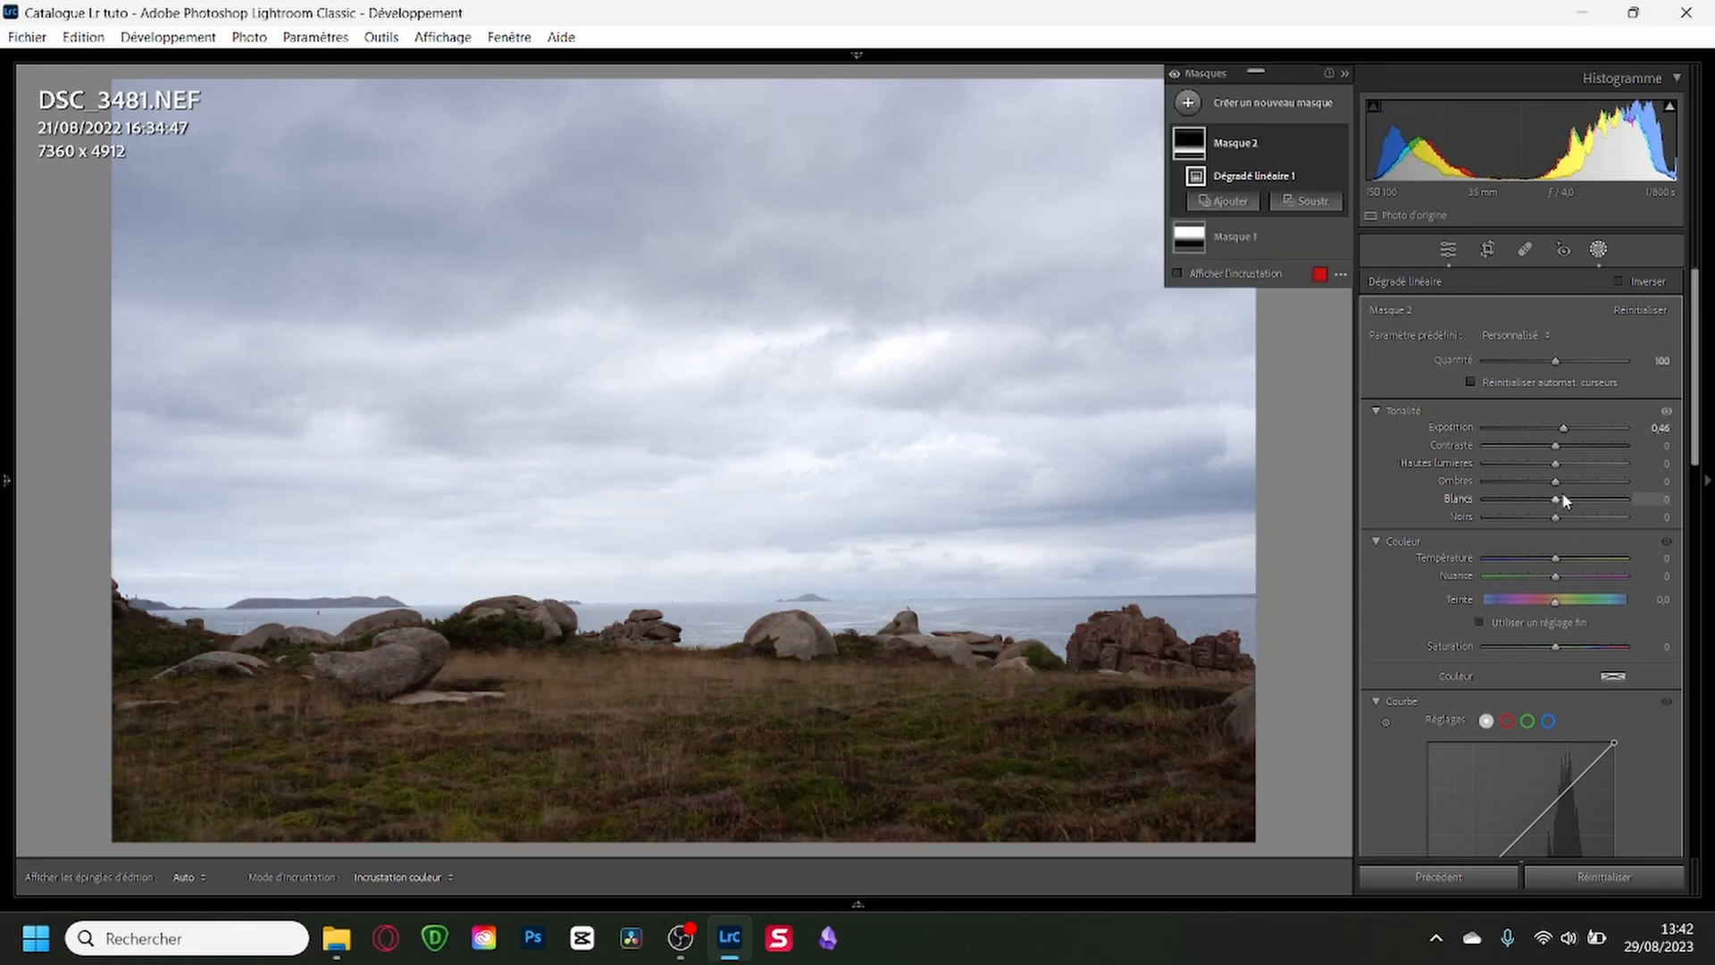
pyautogui.moveTo(1559, 485); pyautogui.dragTo(1579, 490)
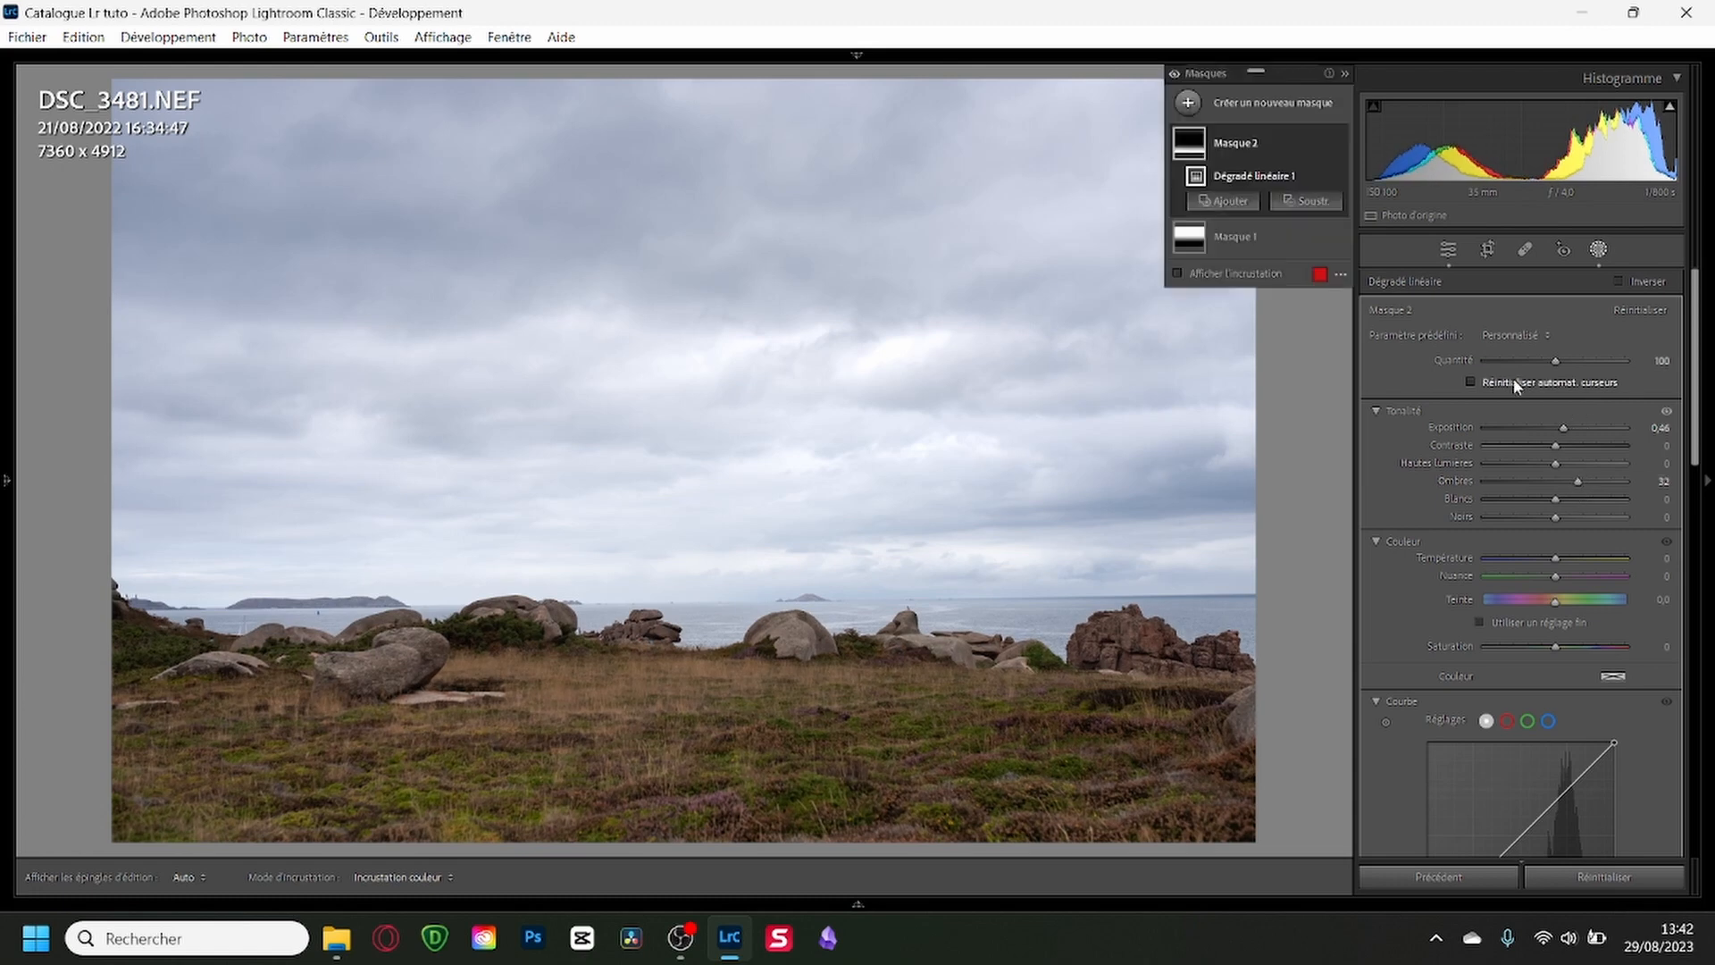
pyautogui.click(1598, 251)
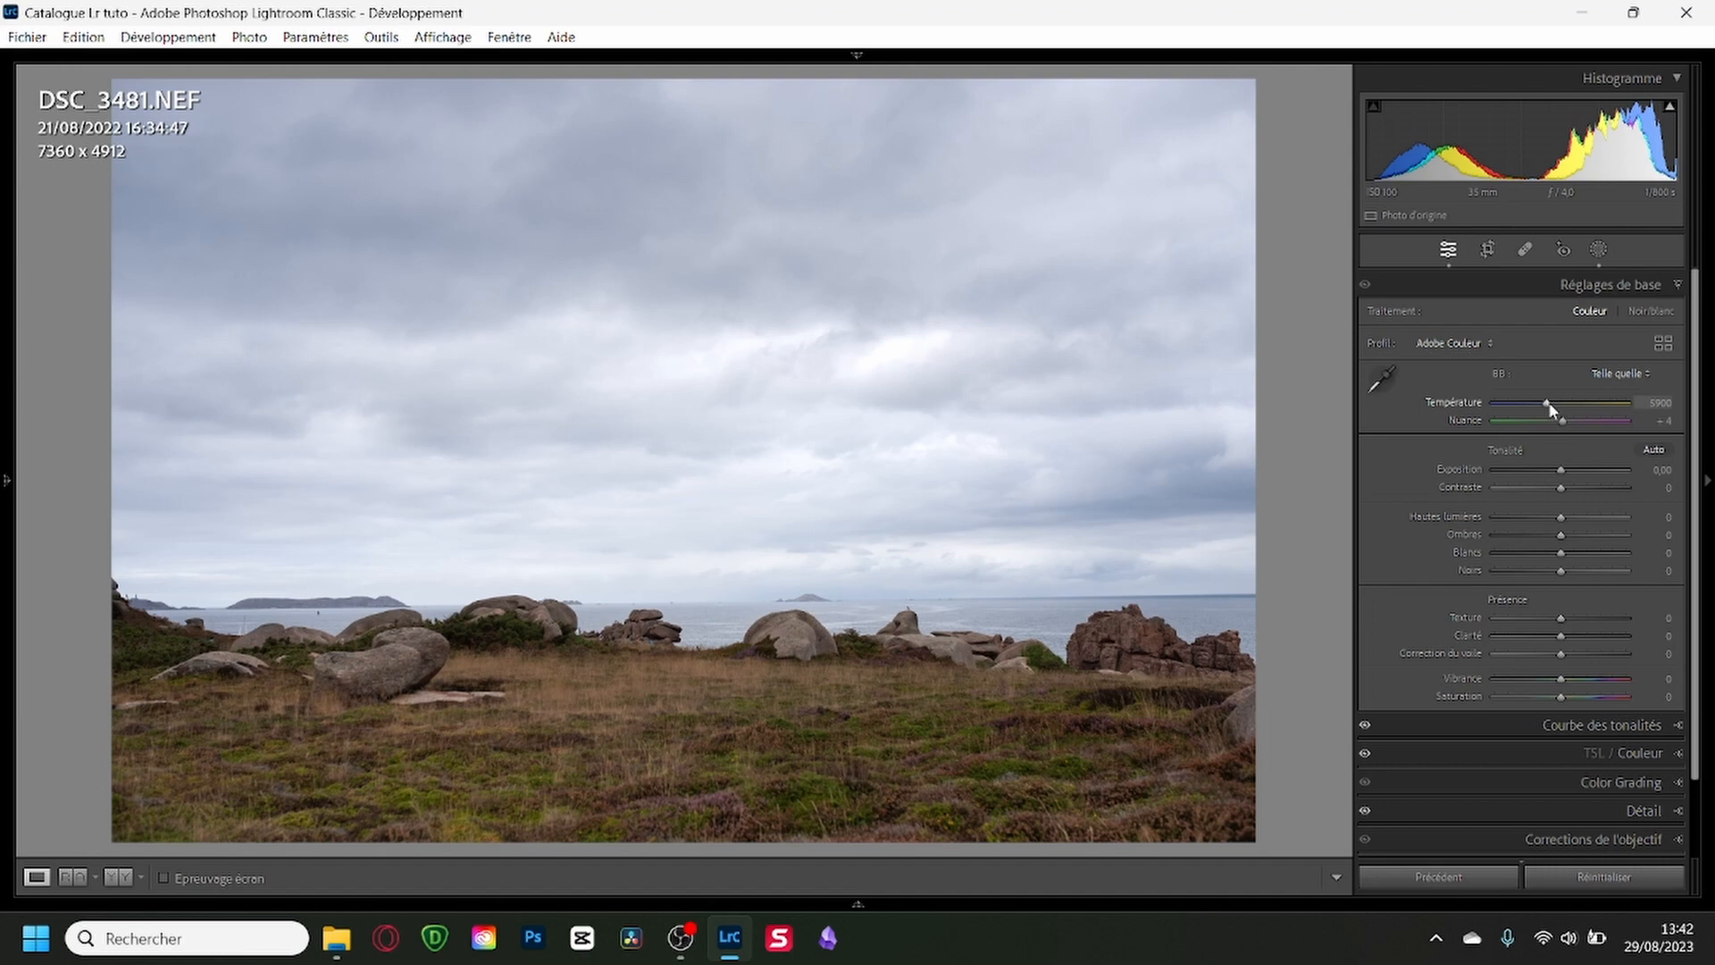
# Set the basic adjustments to Temperature 5176, Exposure +0.20, Highlights -53, Shadows +9 and Whites -15.
pyautogui.moveTo(1545, 404); pyautogui.dragTo(1536, 404)
pyautogui.moveTo(1561, 517); pyautogui.dragTo(1551, 566)
pyautogui.click(1584, 536)
pyautogui.moveTo(1561, 475); pyautogui.dragTo(1561, 470)
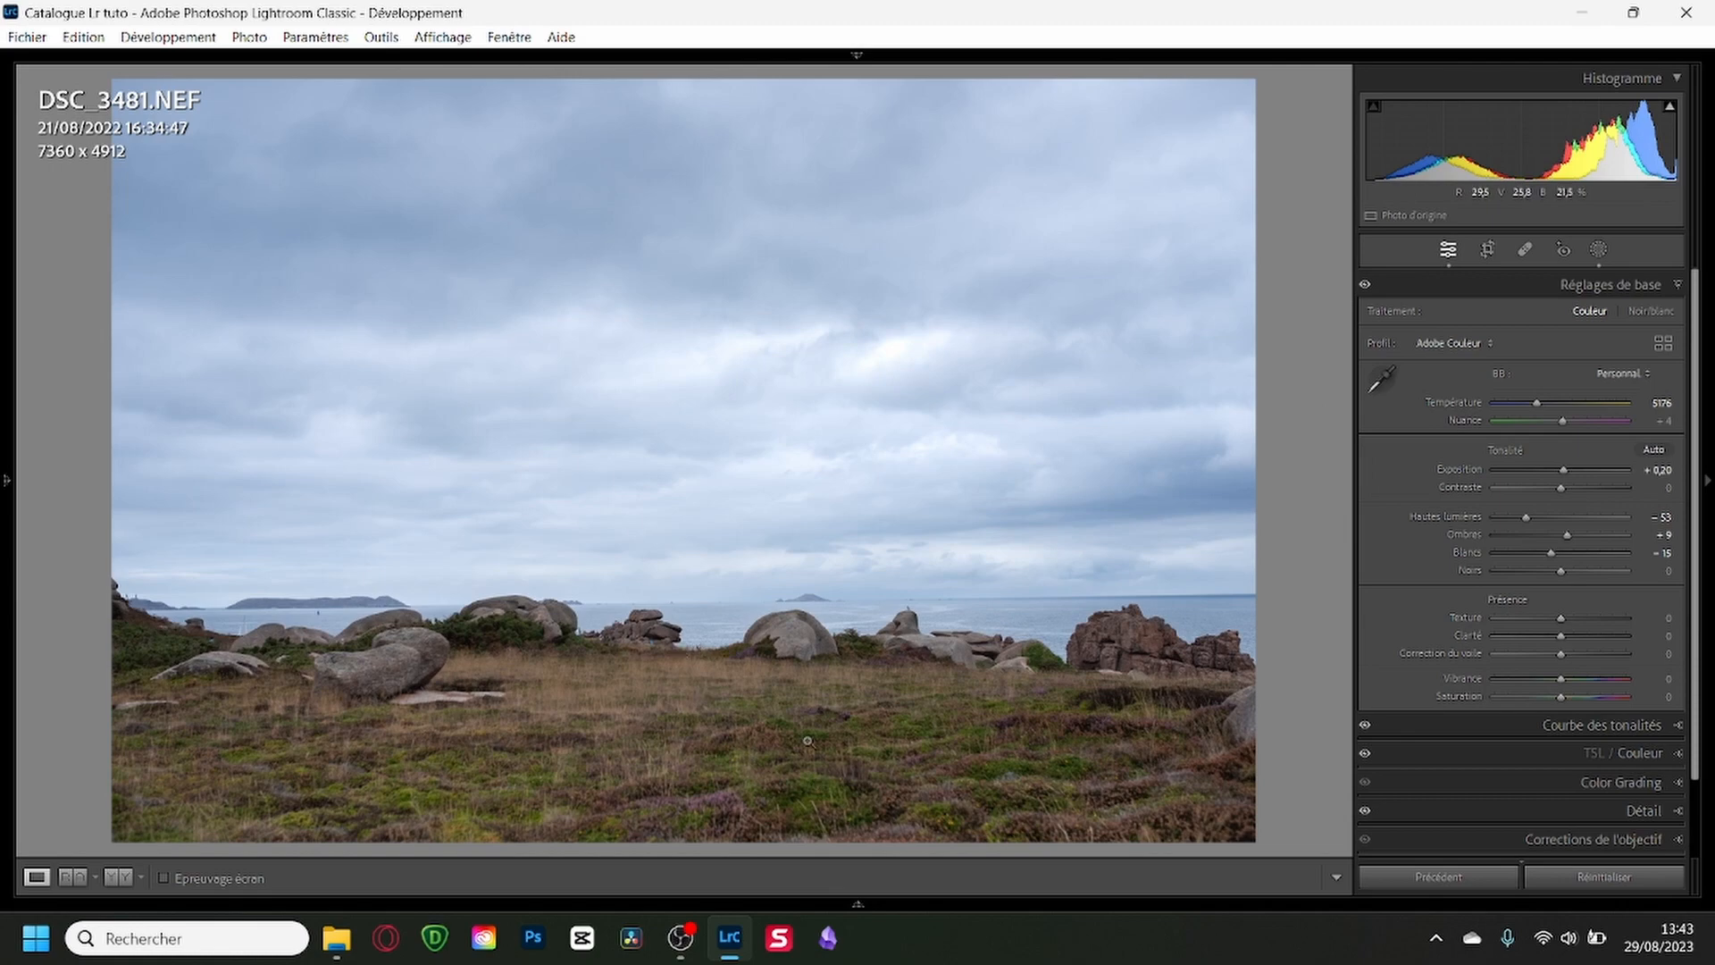
# Start cropping DSC_3481 and correct its perspective with the Auto Upright transformation.
pyautogui.moveTo(836, 887)
pyautogui.press('r')
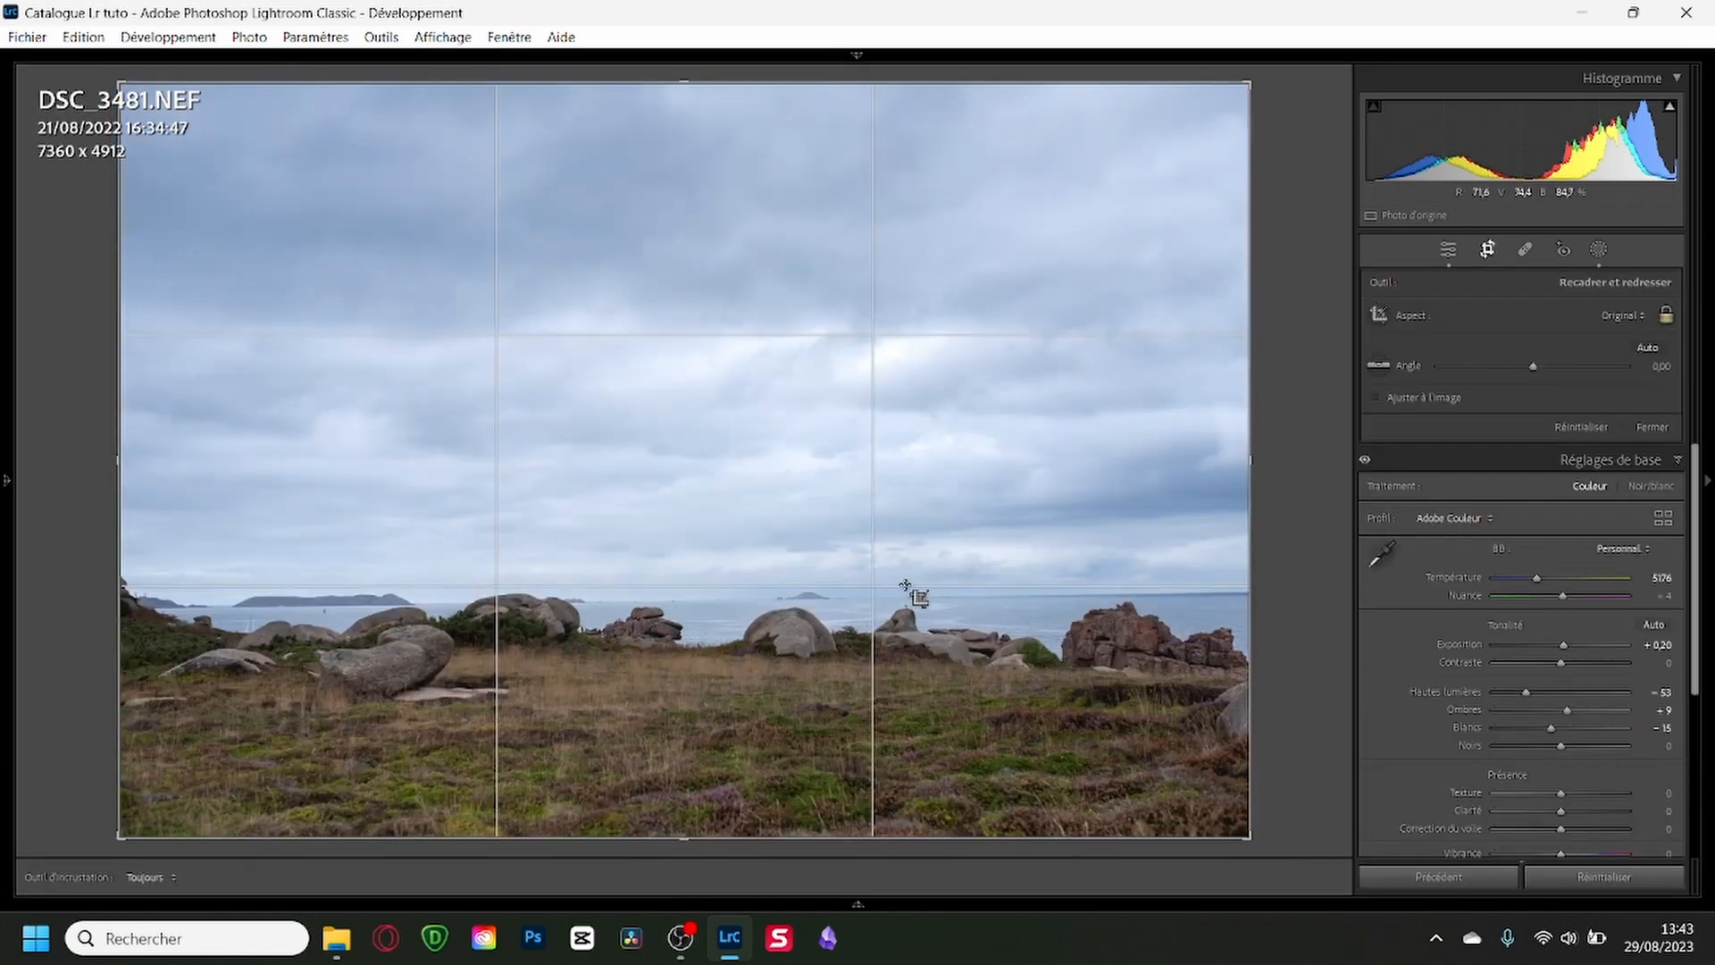
pyautogui.scroll(-3, 1509, 678)
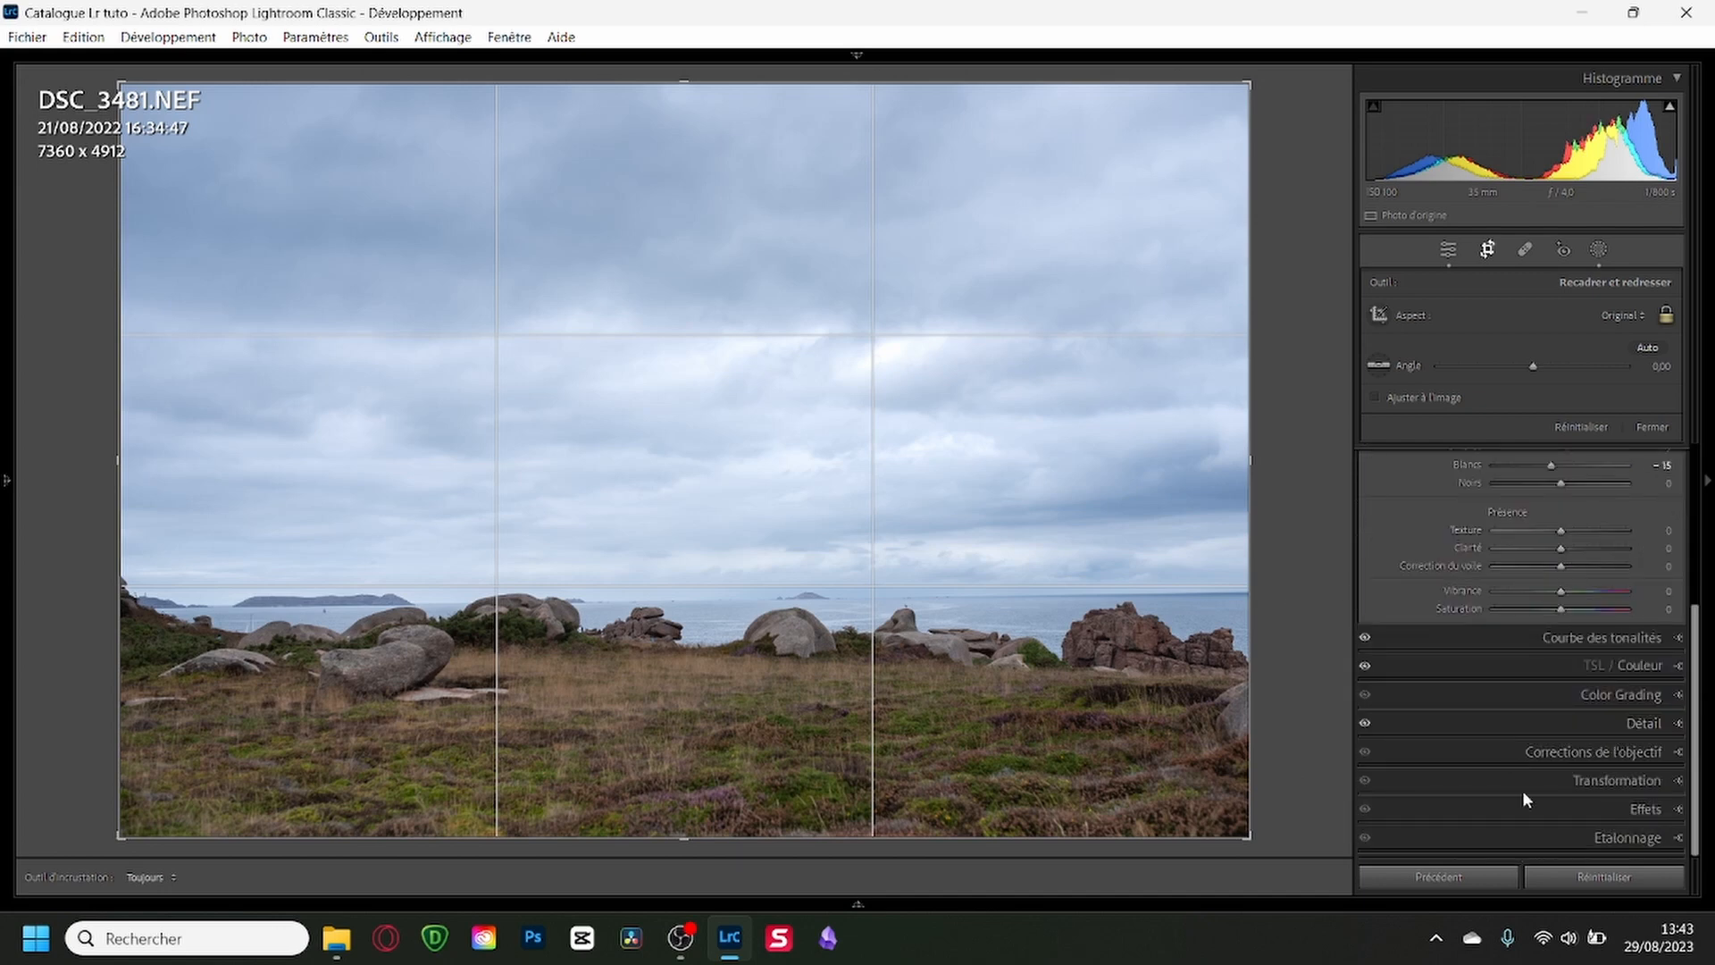
pyautogui.click(1578, 781)
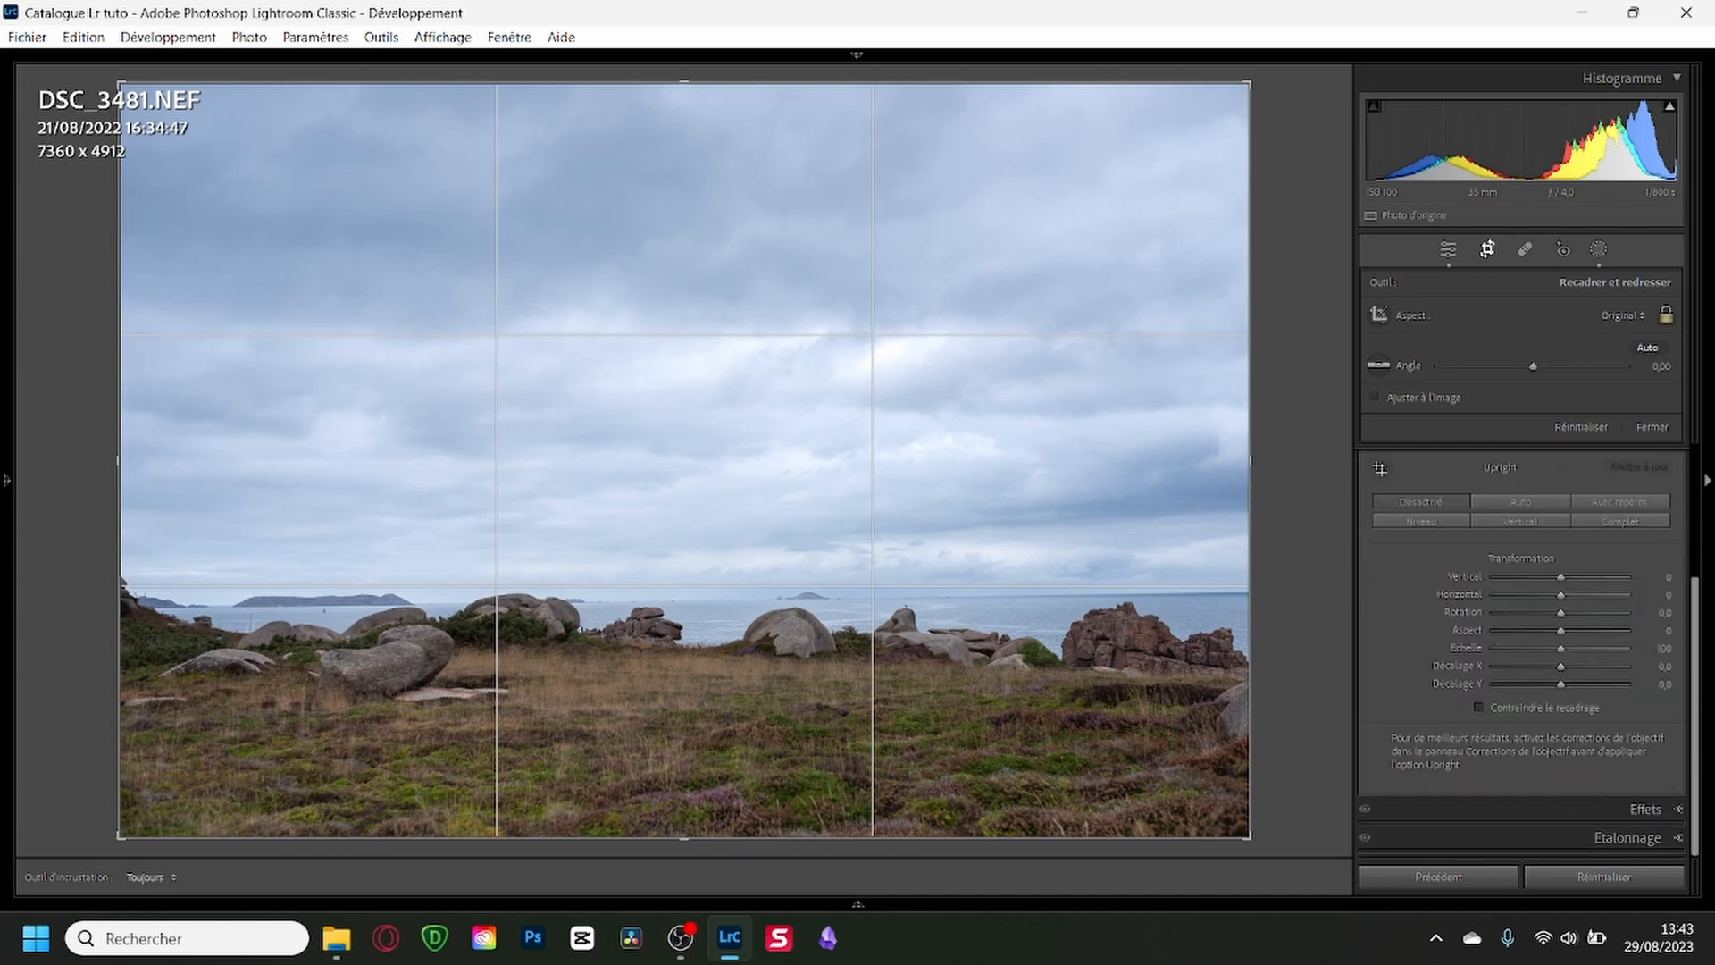
pyautogui.click(1526, 506)
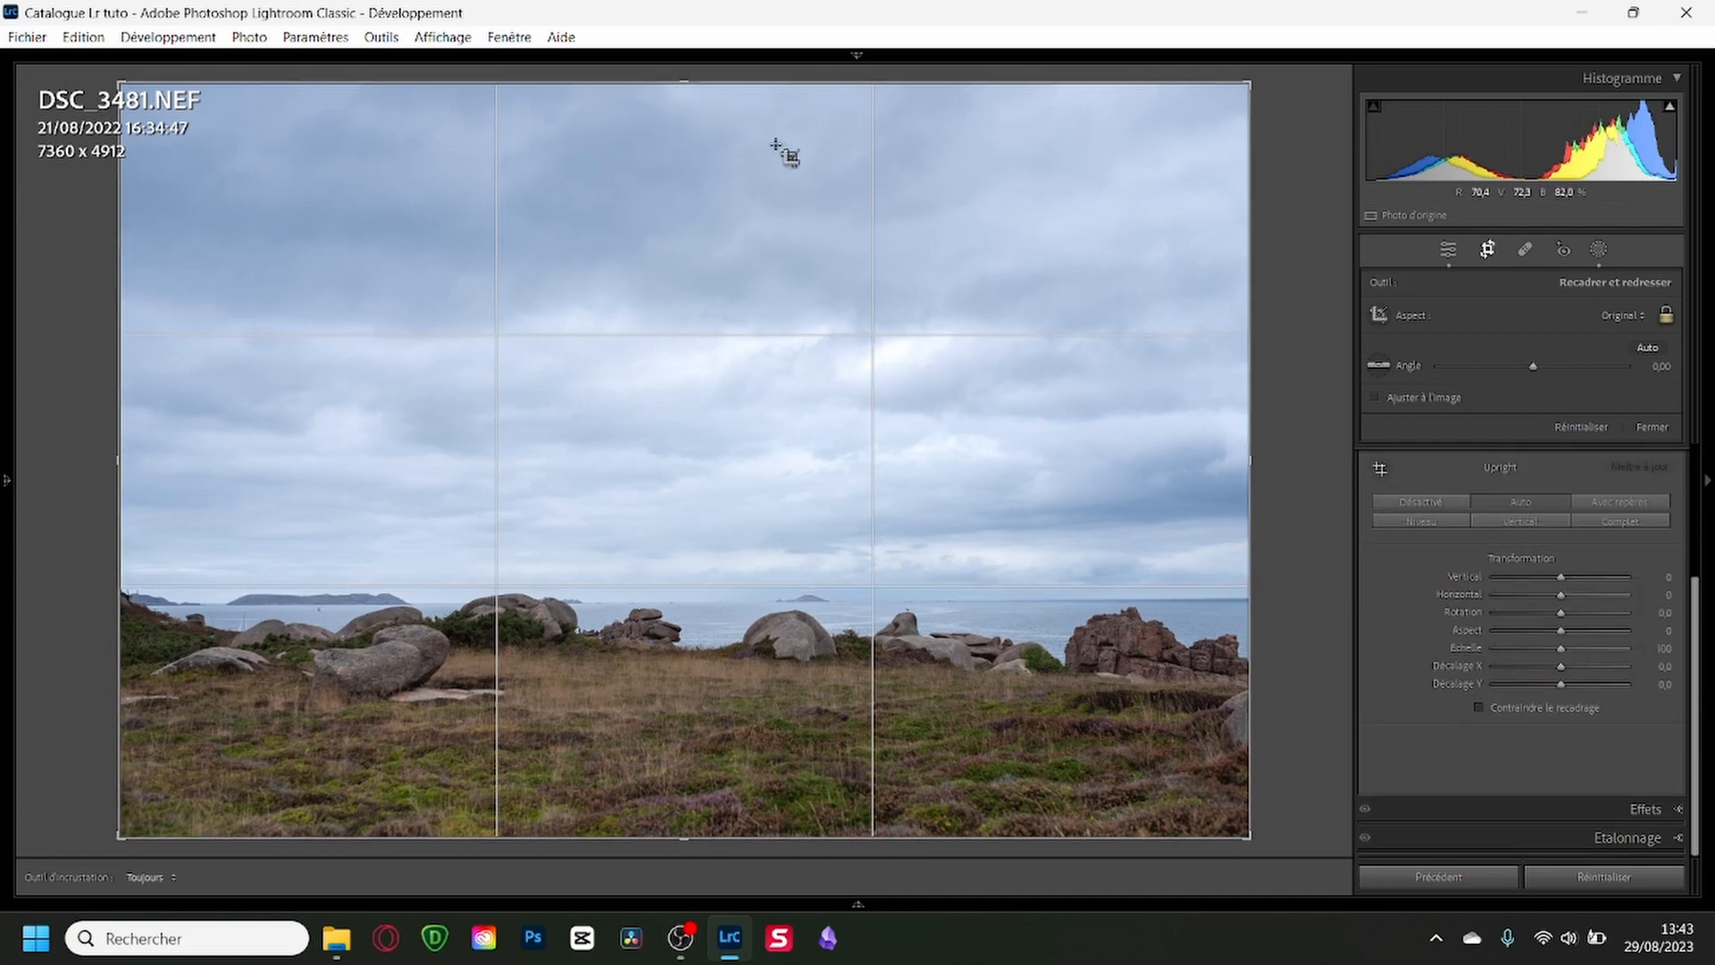
# Crop the photo to 16 x 9 at about 6697 x 3767 pixels, trimming mostly sky, and rotate it by 0.22.
pyautogui.moveTo(764, 83)
pyautogui.mouseDown()
pyautogui.moveTo(761, 142)
pyautogui.moveTo(753, 67)
pyautogui.mouseUp()
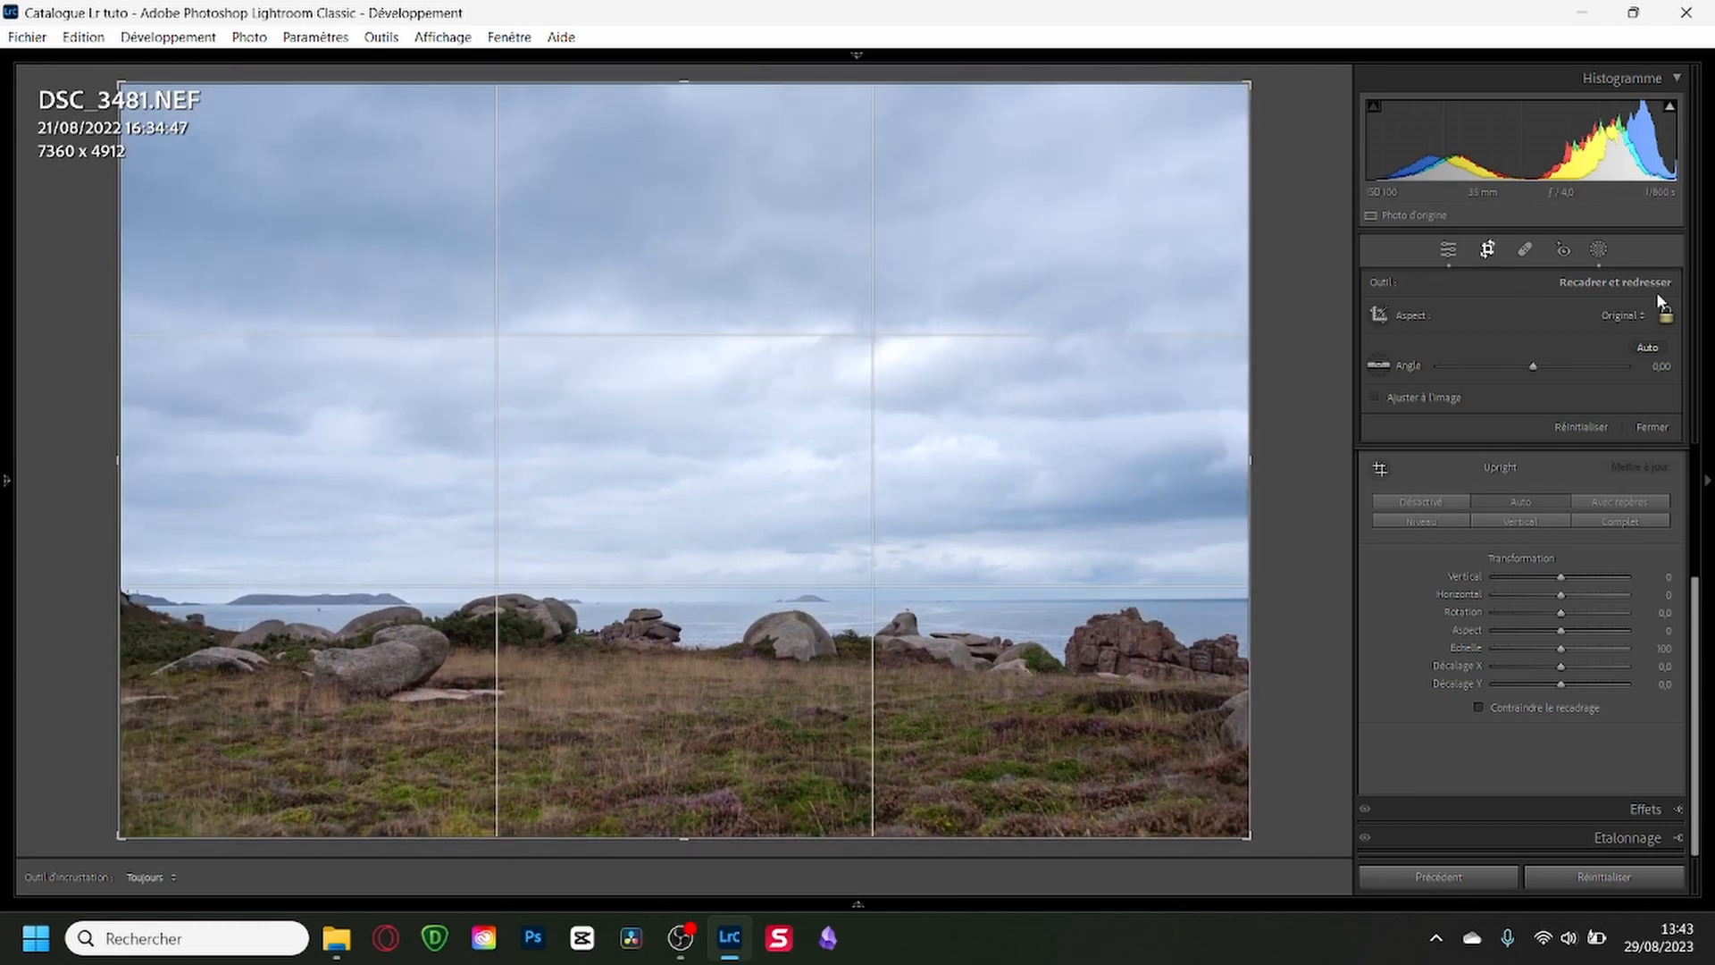
pyautogui.click(1605, 316)
pyautogui.click(1429, 673)
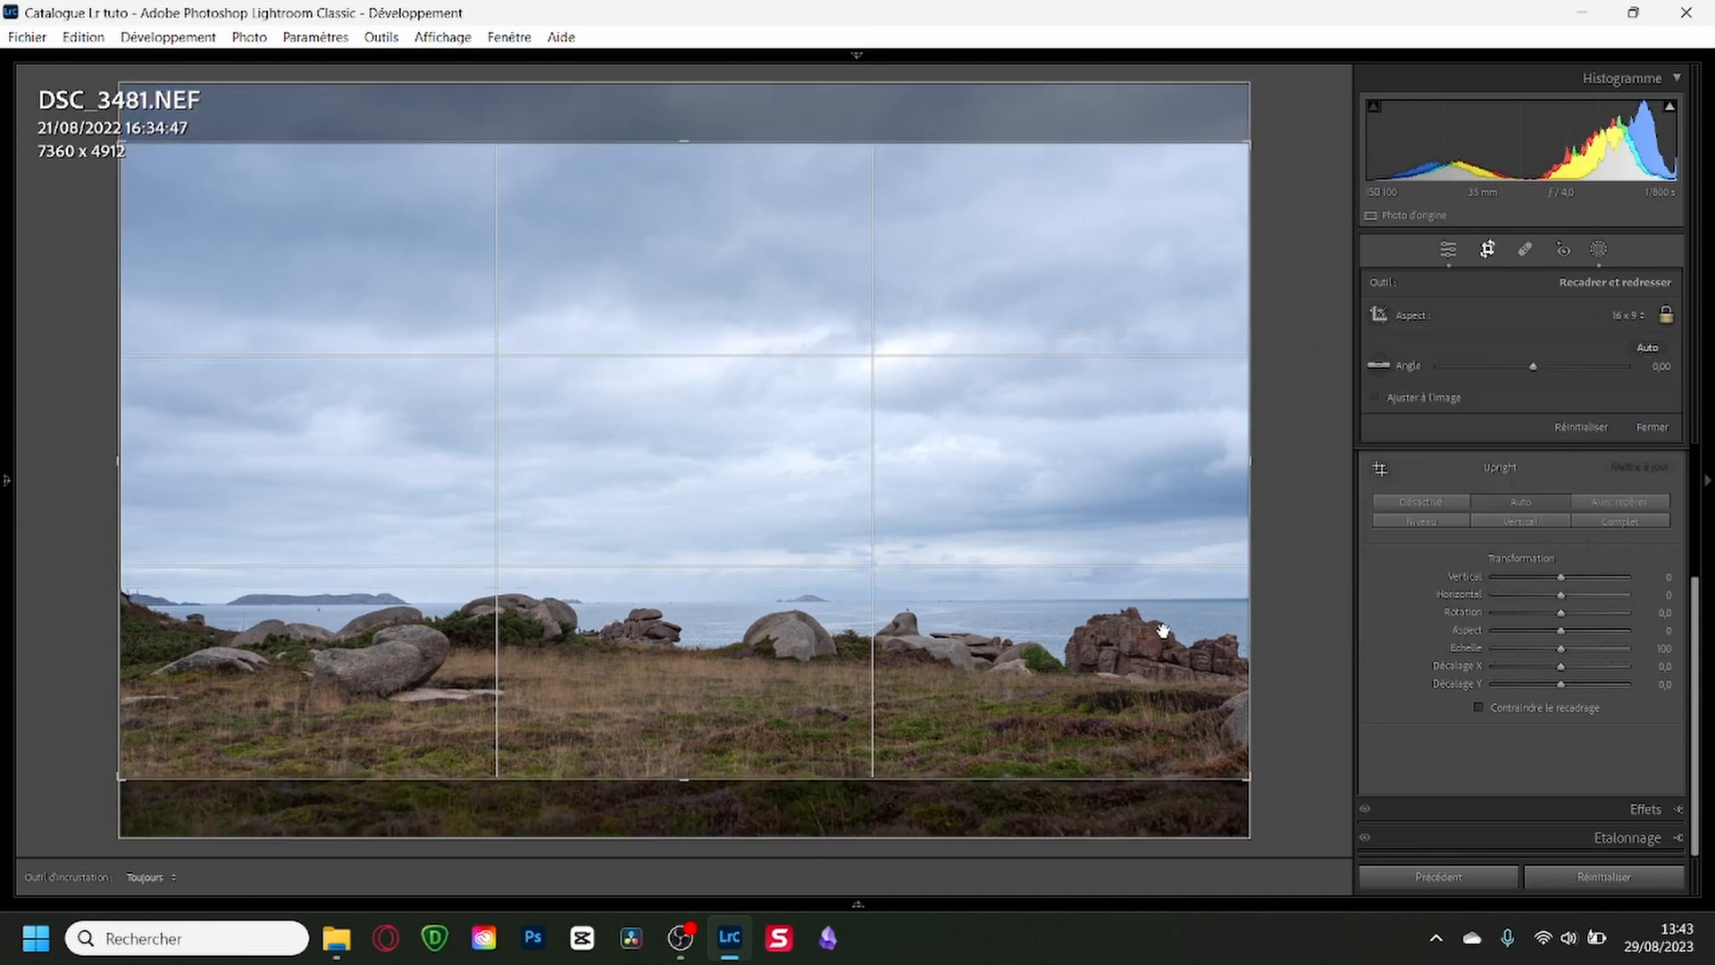
pyautogui.moveTo(925, 604); pyautogui.dragTo(899, 509)
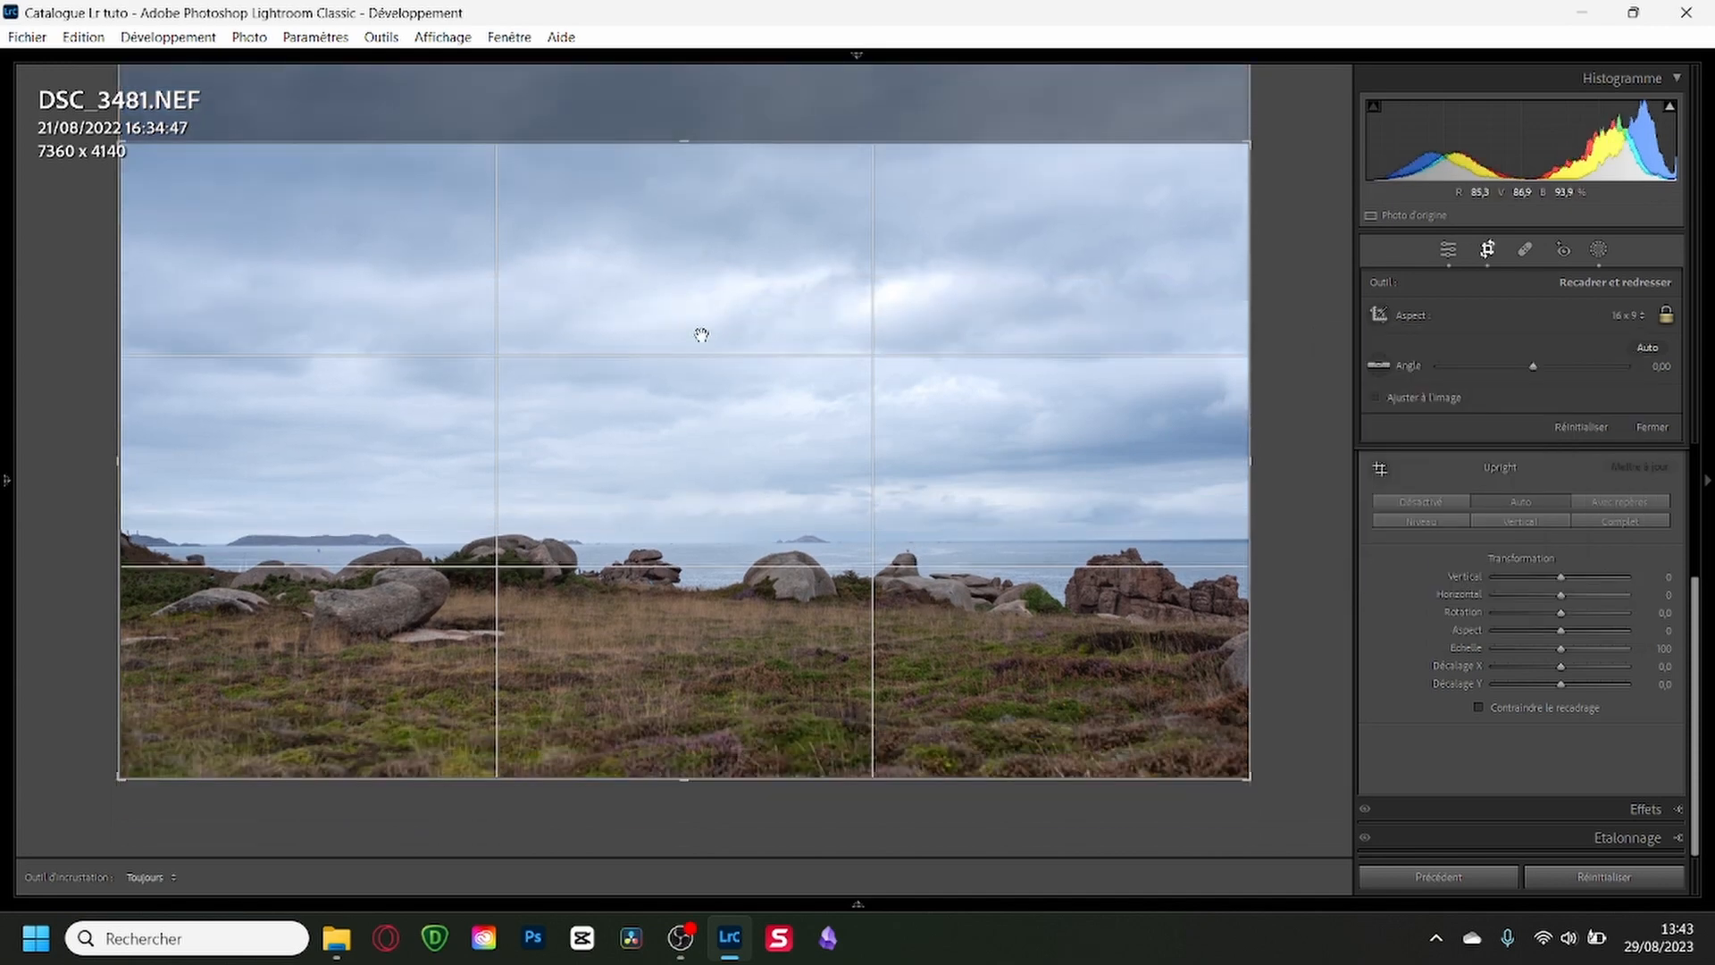
pyautogui.moveTo(725, 152); pyautogui.dragTo(741, 164)
pyautogui.moveTo(662, 595); pyautogui.dragTo(608, 588)
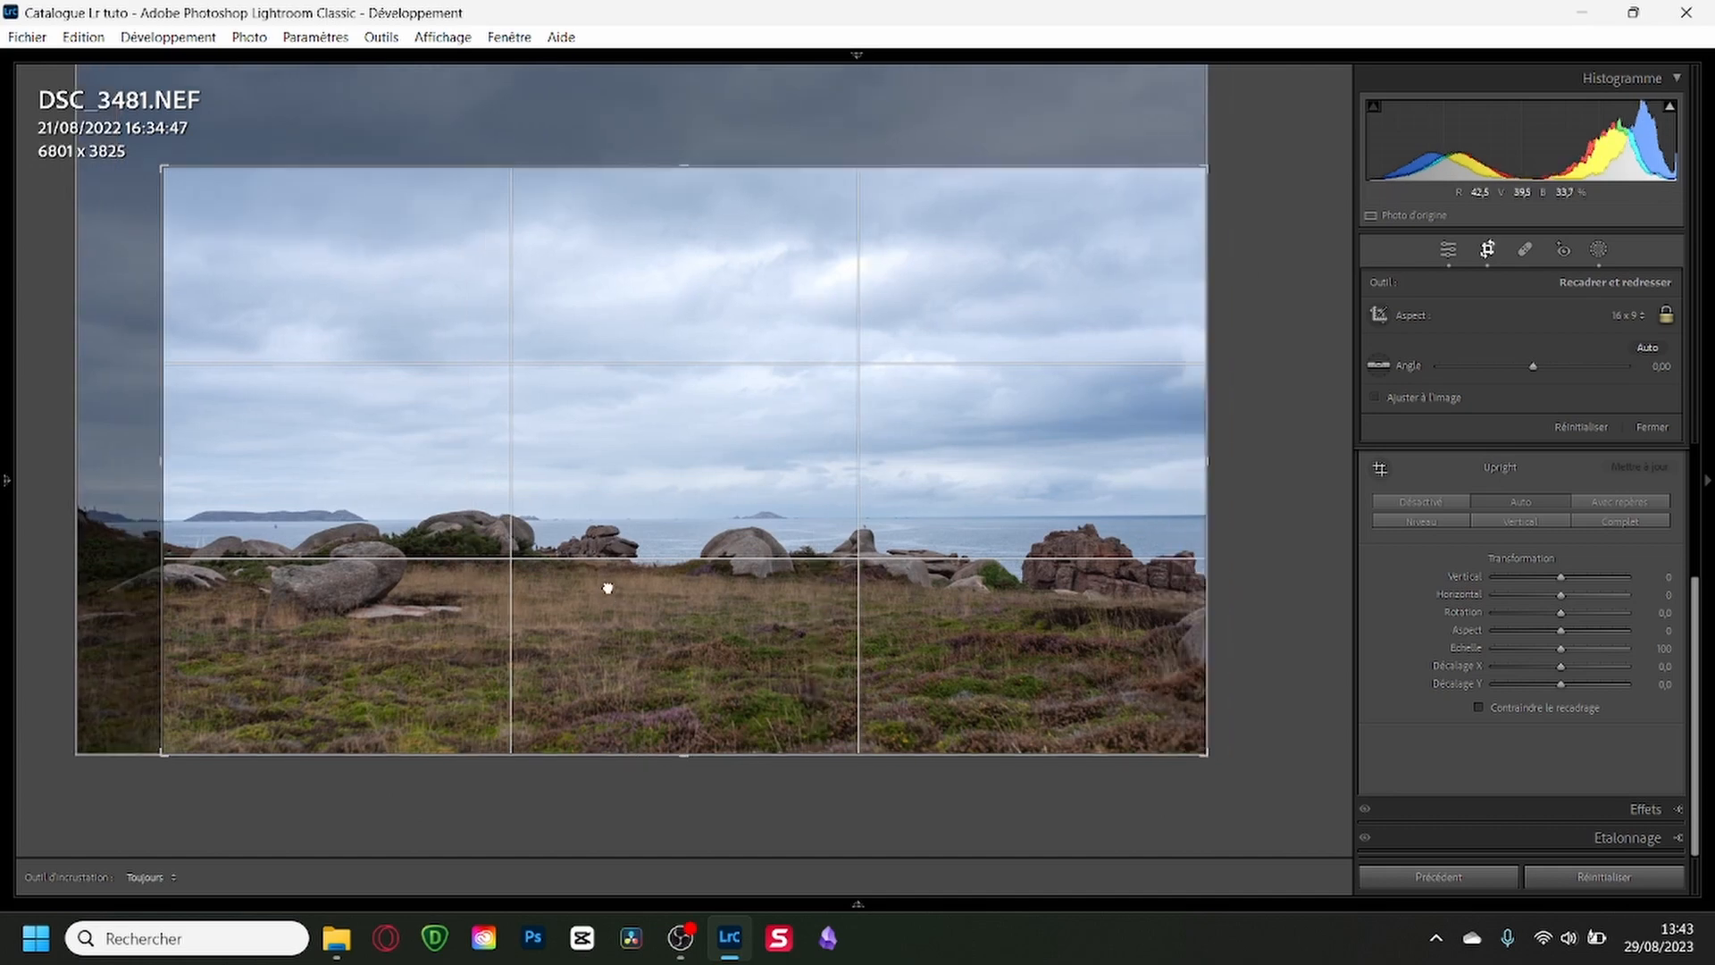
pyautogui.moveTo(162, 166); pyautogui.dragTo(167, 172)
pyautogui.moveTo(892, 635); pyautogui.dragTo(894, 676)
pyautogui.moveTo(1267, 616); pyautogui.dragTo(1267, 617)
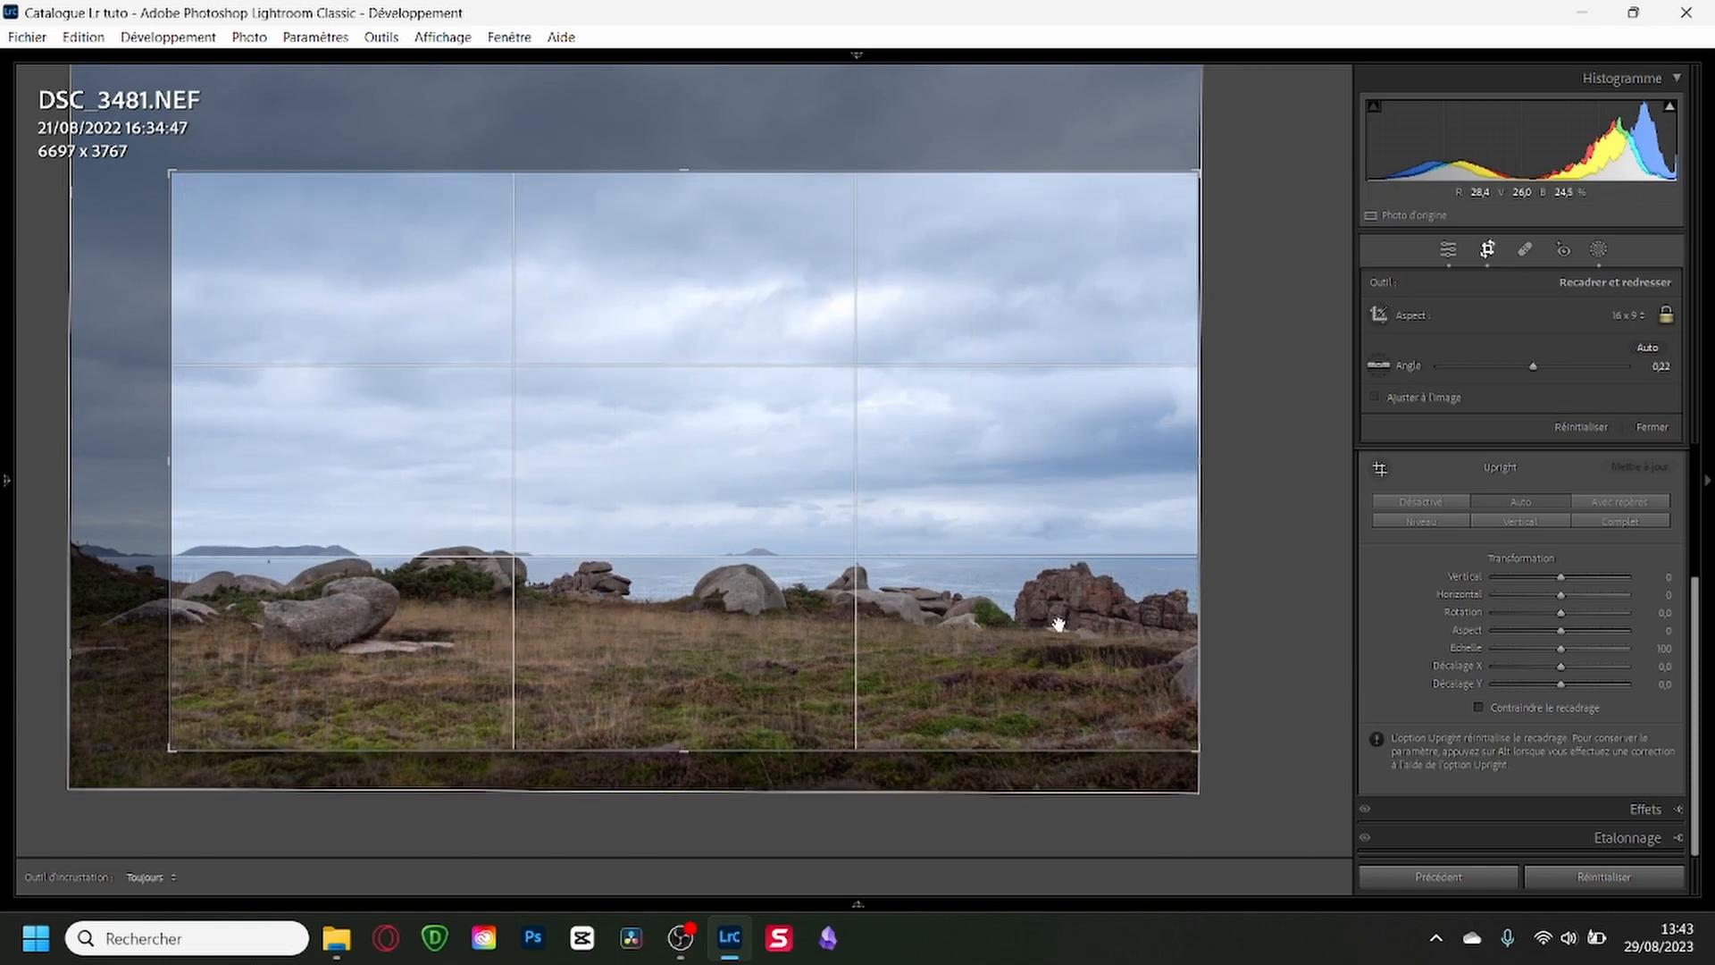
pyautogui.press('Return')
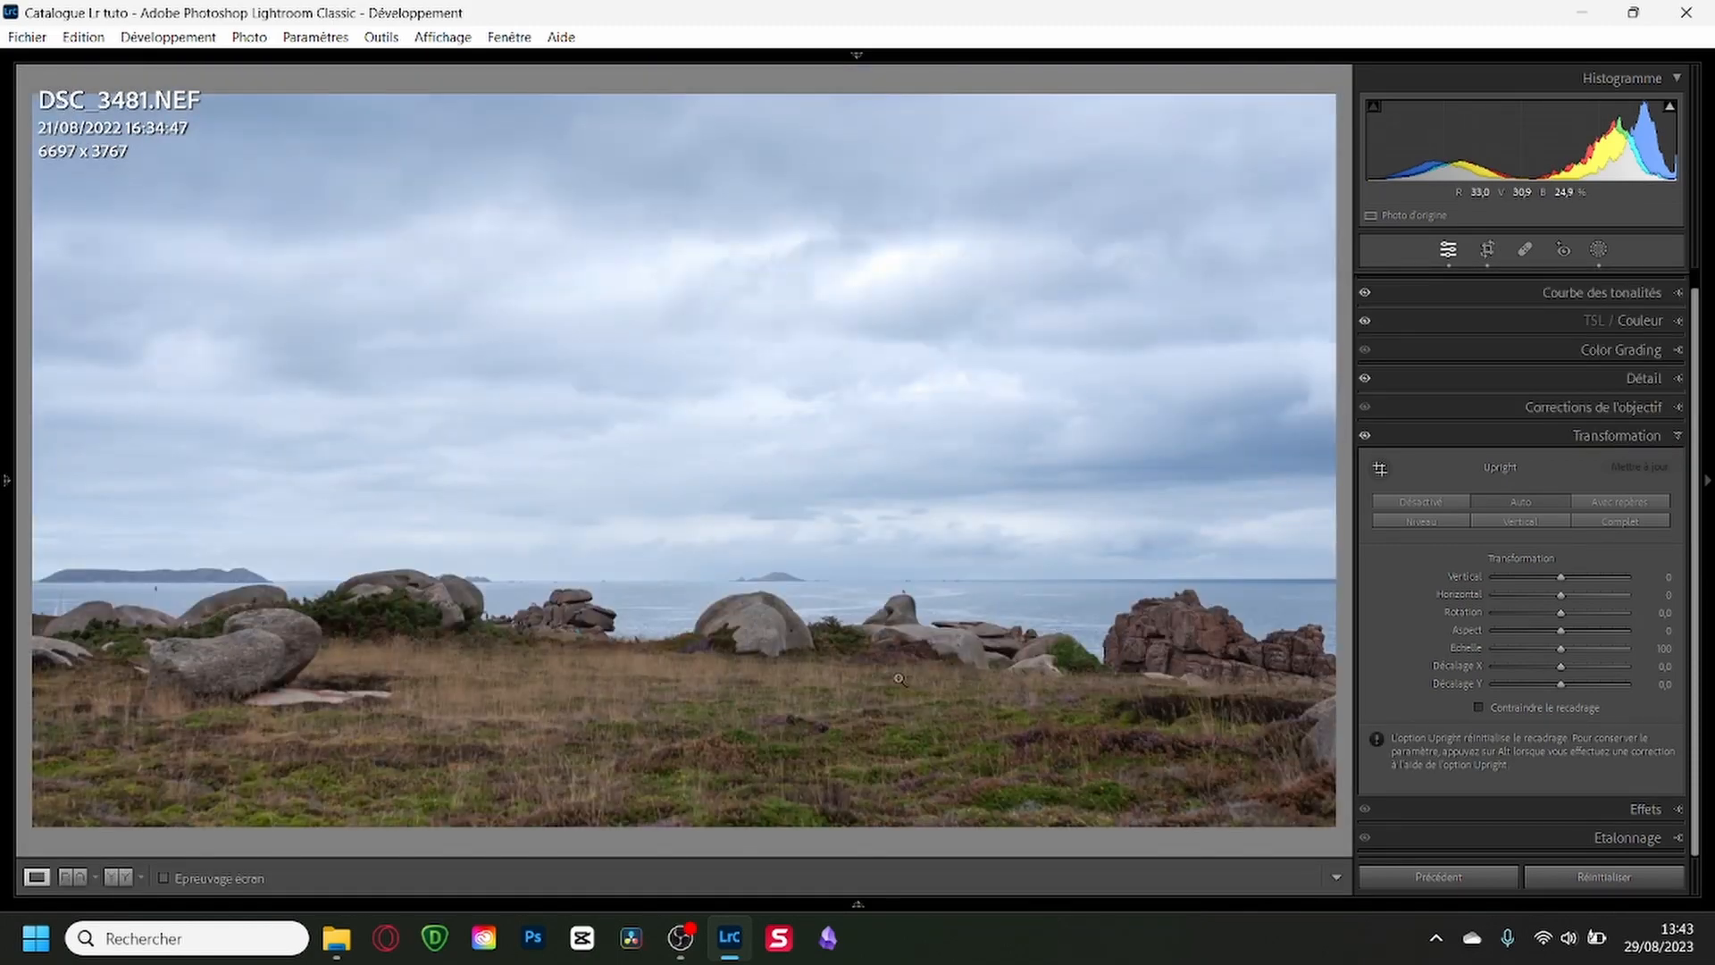
# Select the first five flagged photos and synchronize DSC_3481's develop settings to the others, including Masking with both masks.
pyautogui.press('Right')
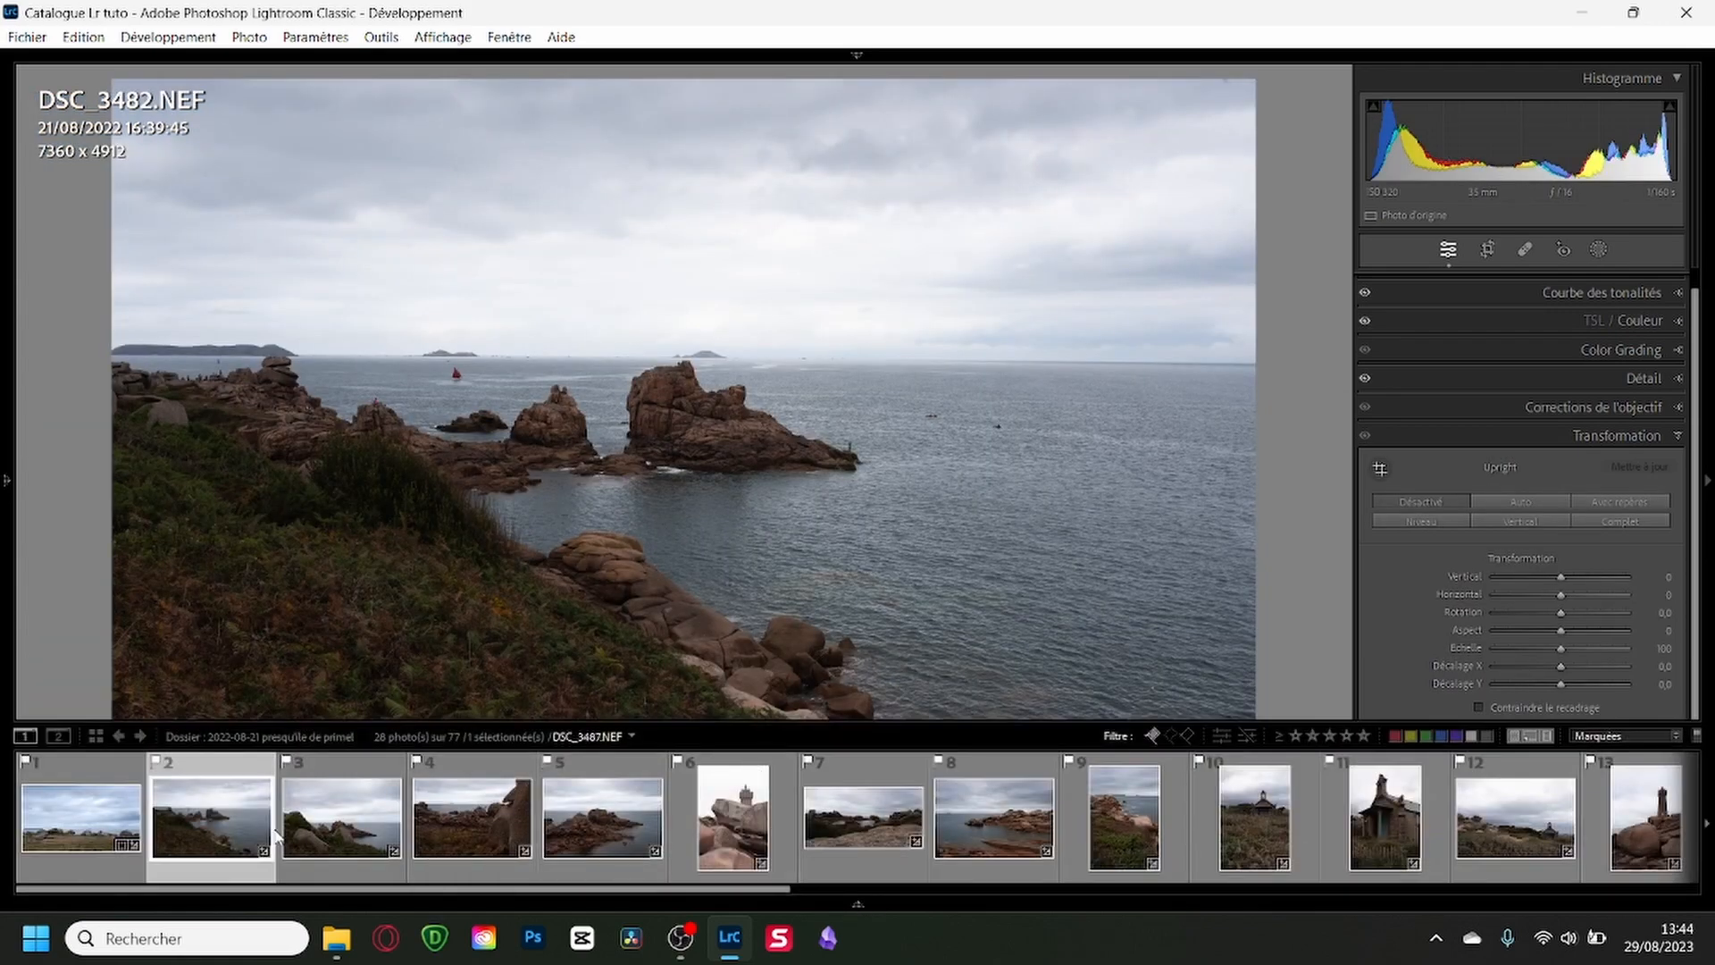
pyautogui.click(90, 775)
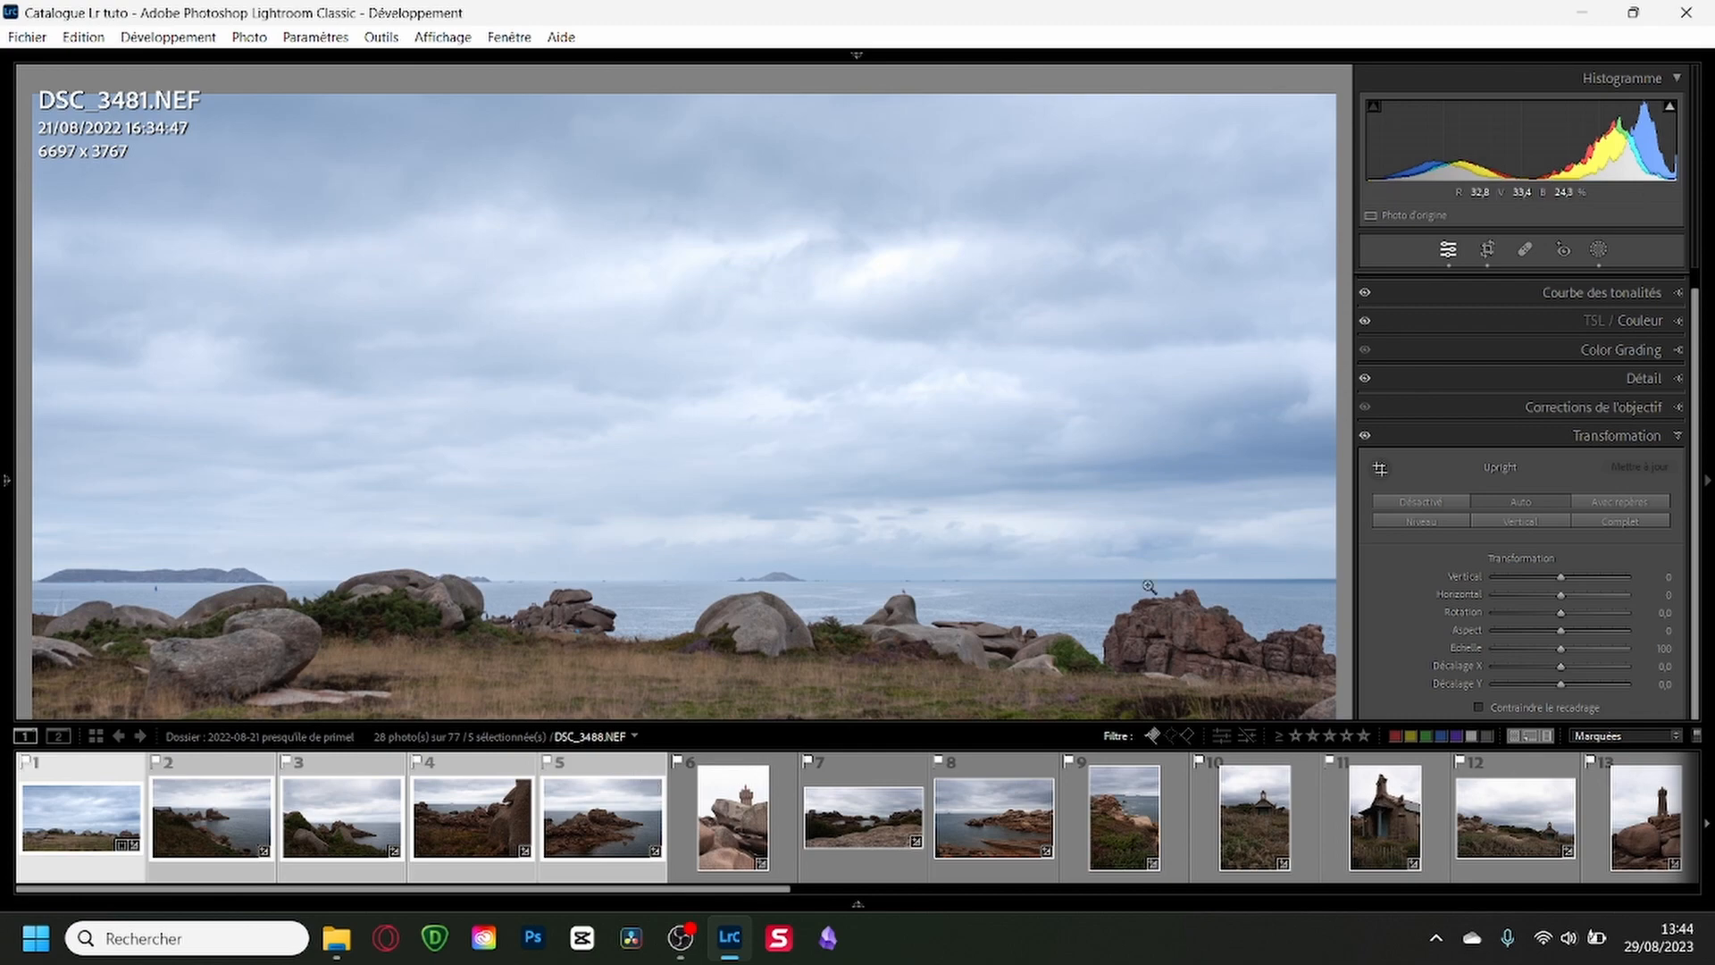
pyautogui.press('F6')
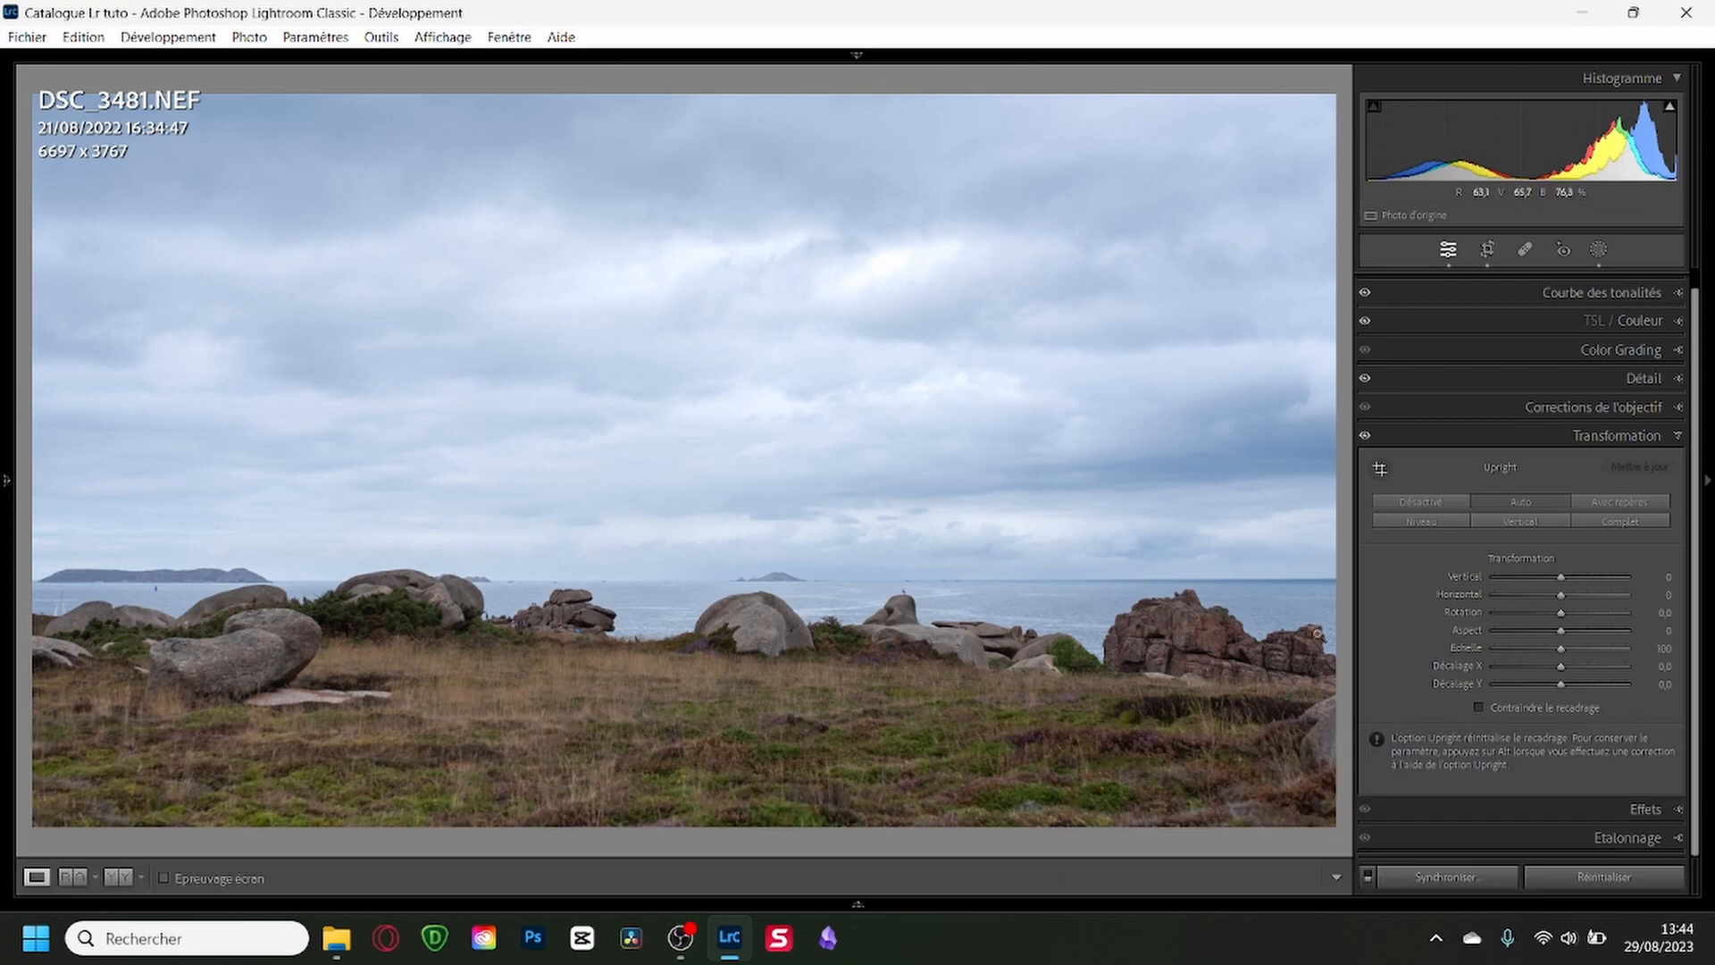
pyautogui.click(1437, 880)
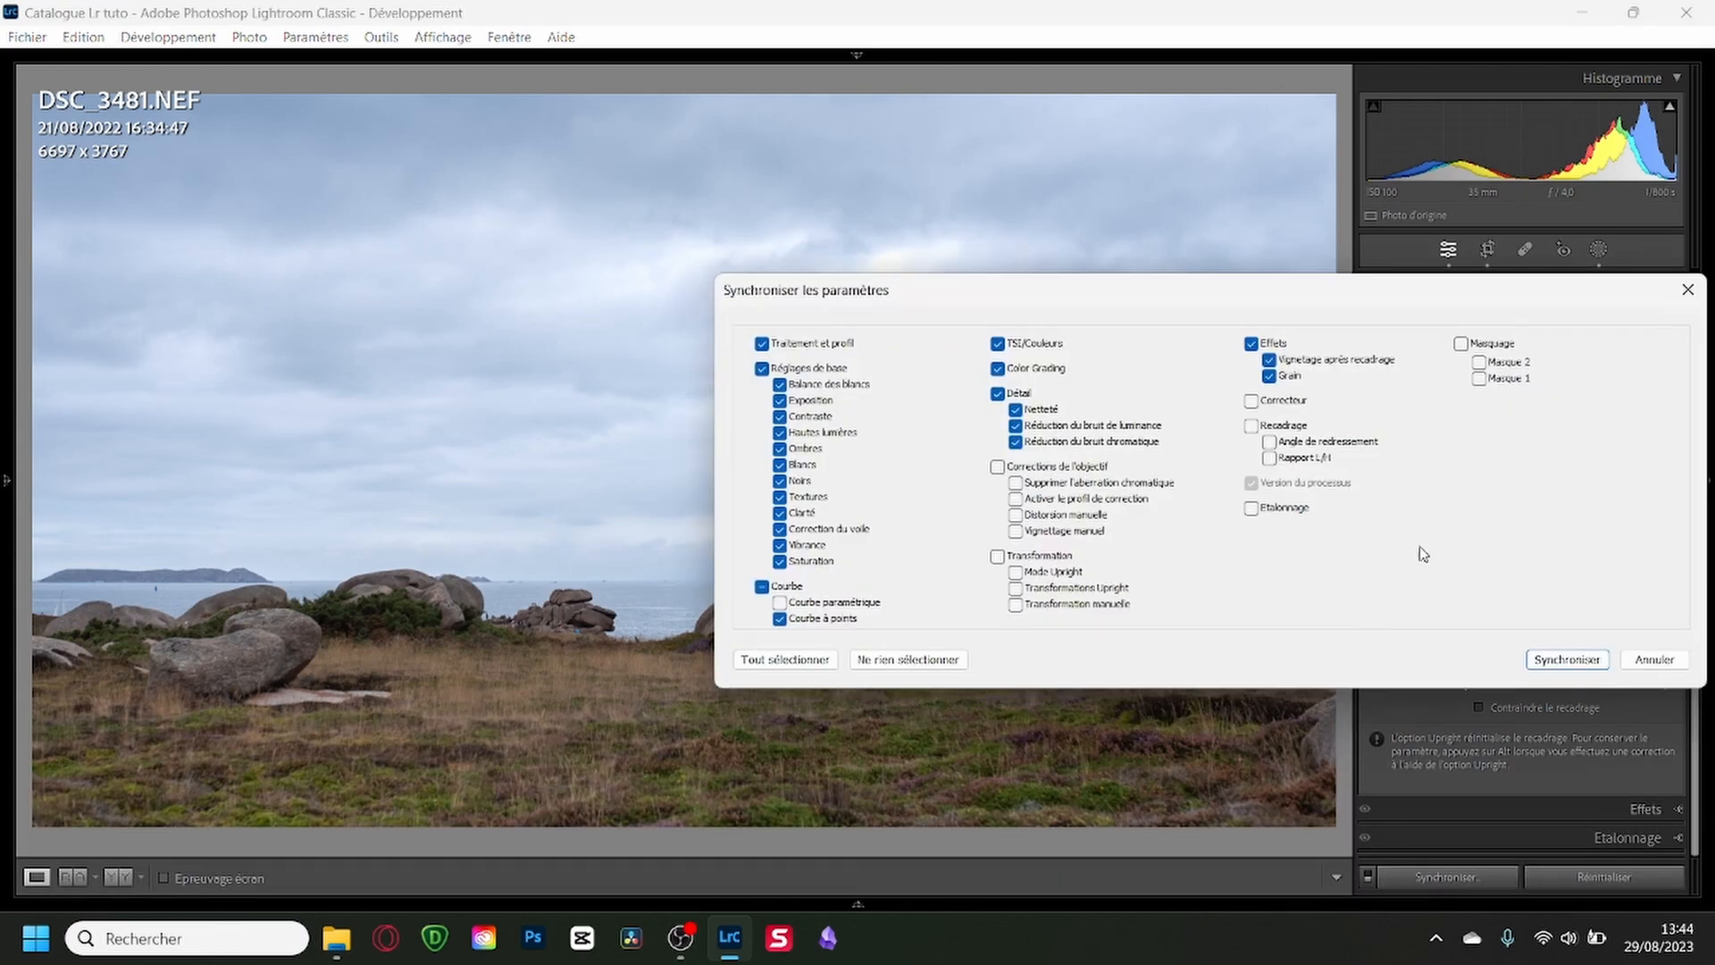
pyautogui.click(1461, 344)
pyautogui.click(1550, 661)
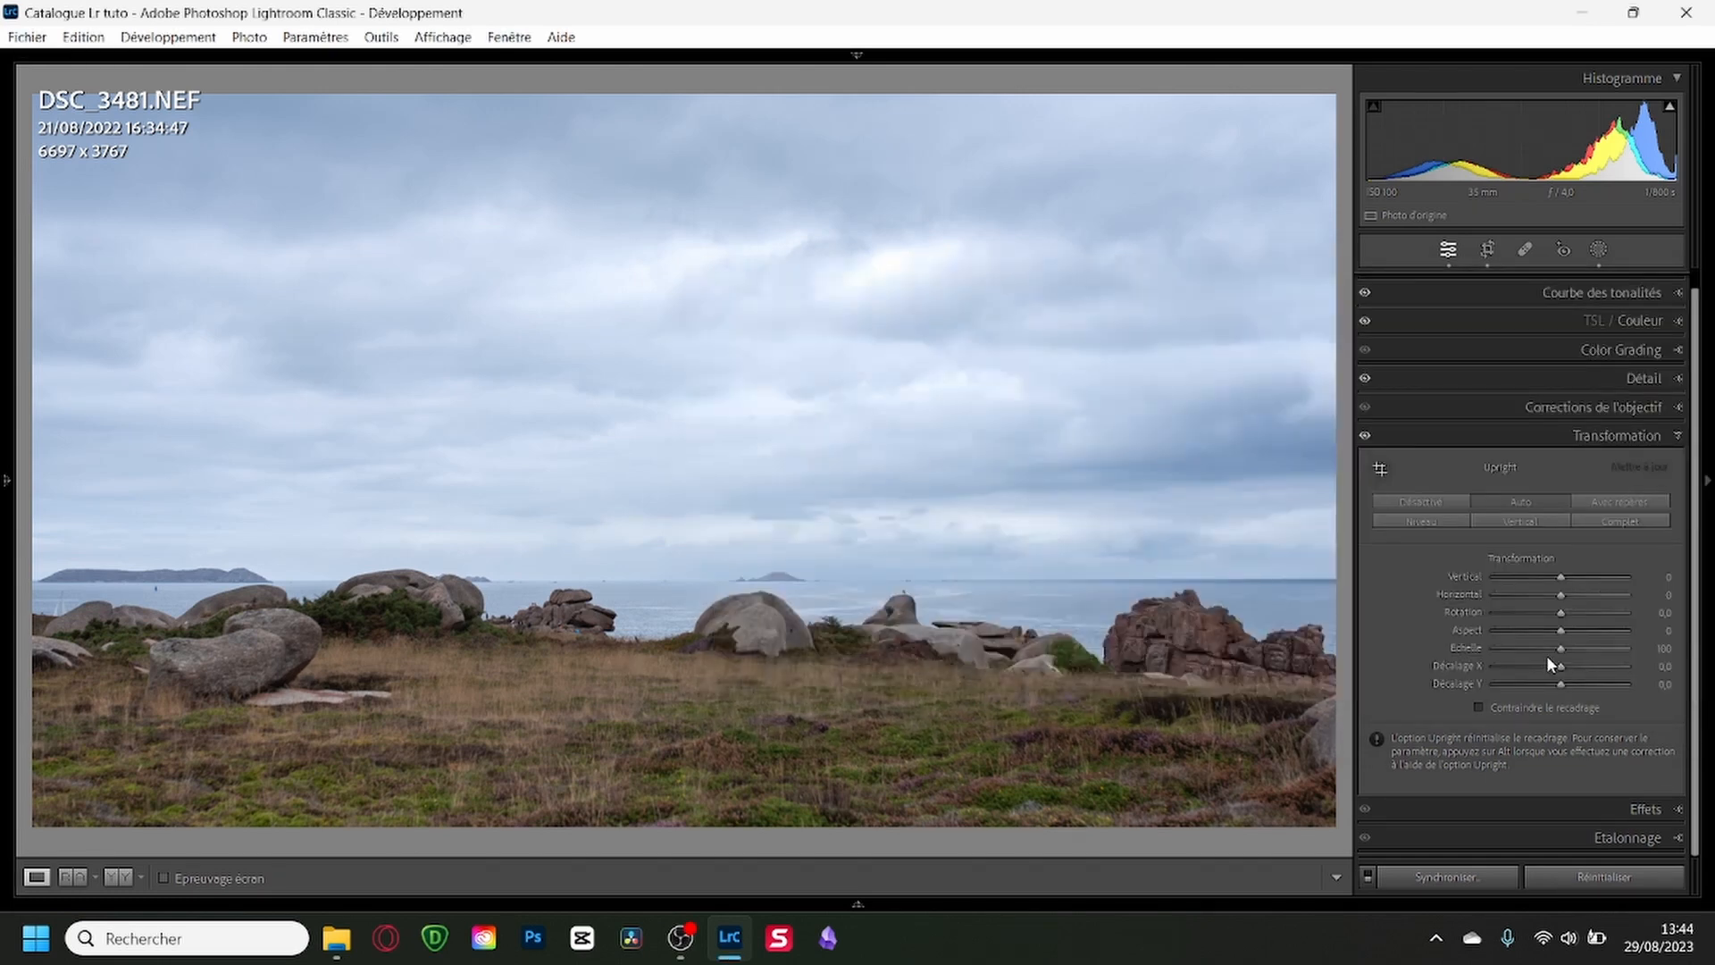
pyautogui.moveTo(894, 904)
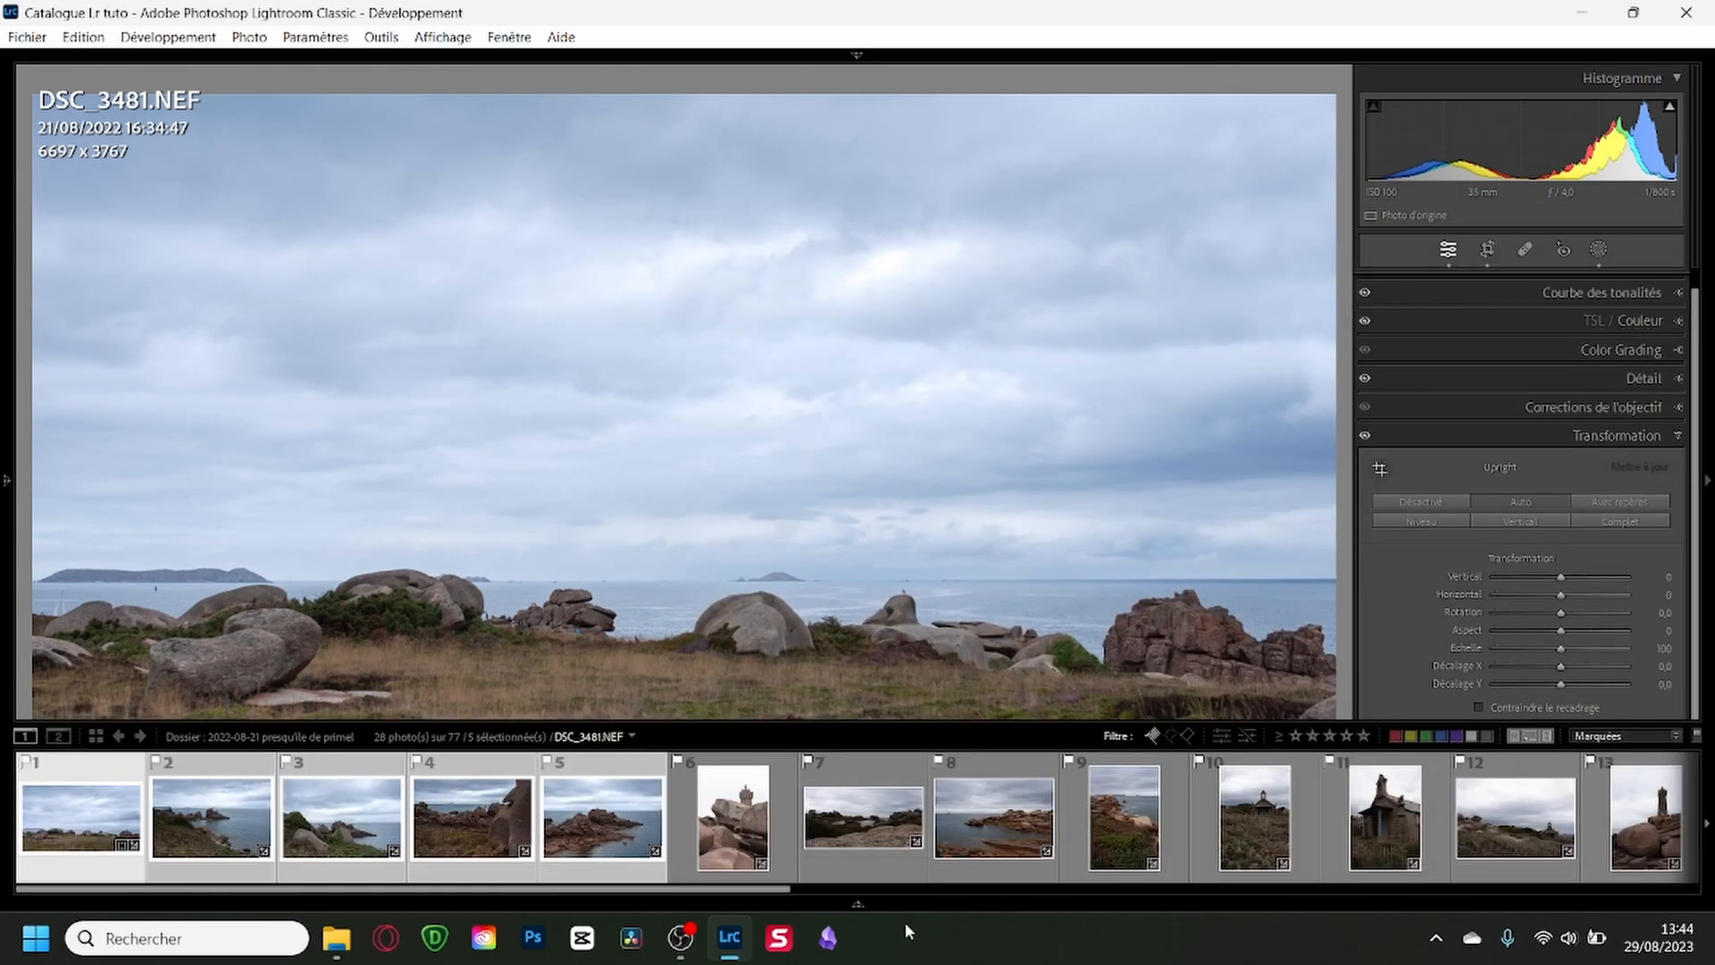
# Compare how the synchronized settings look on DSC_3481, DSC_3482 and DSC_3484.
pyautogui.click(901, 777)
pyautogui.click(215, 808)
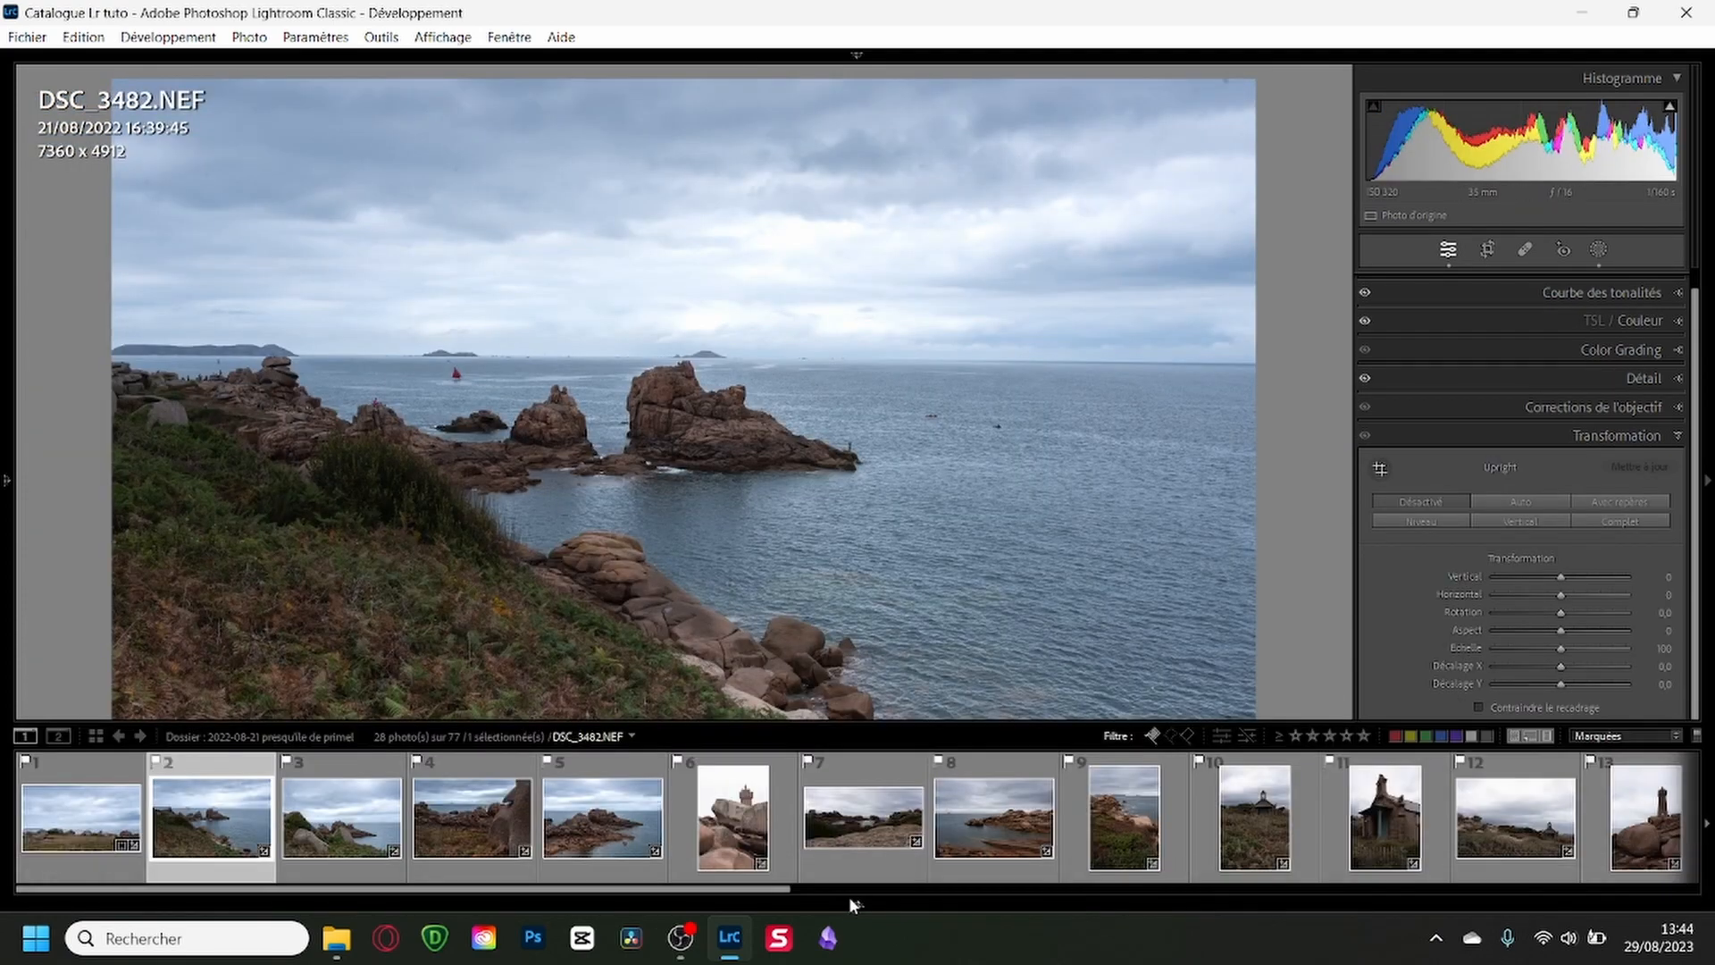
pyautogui.click(80, 815)
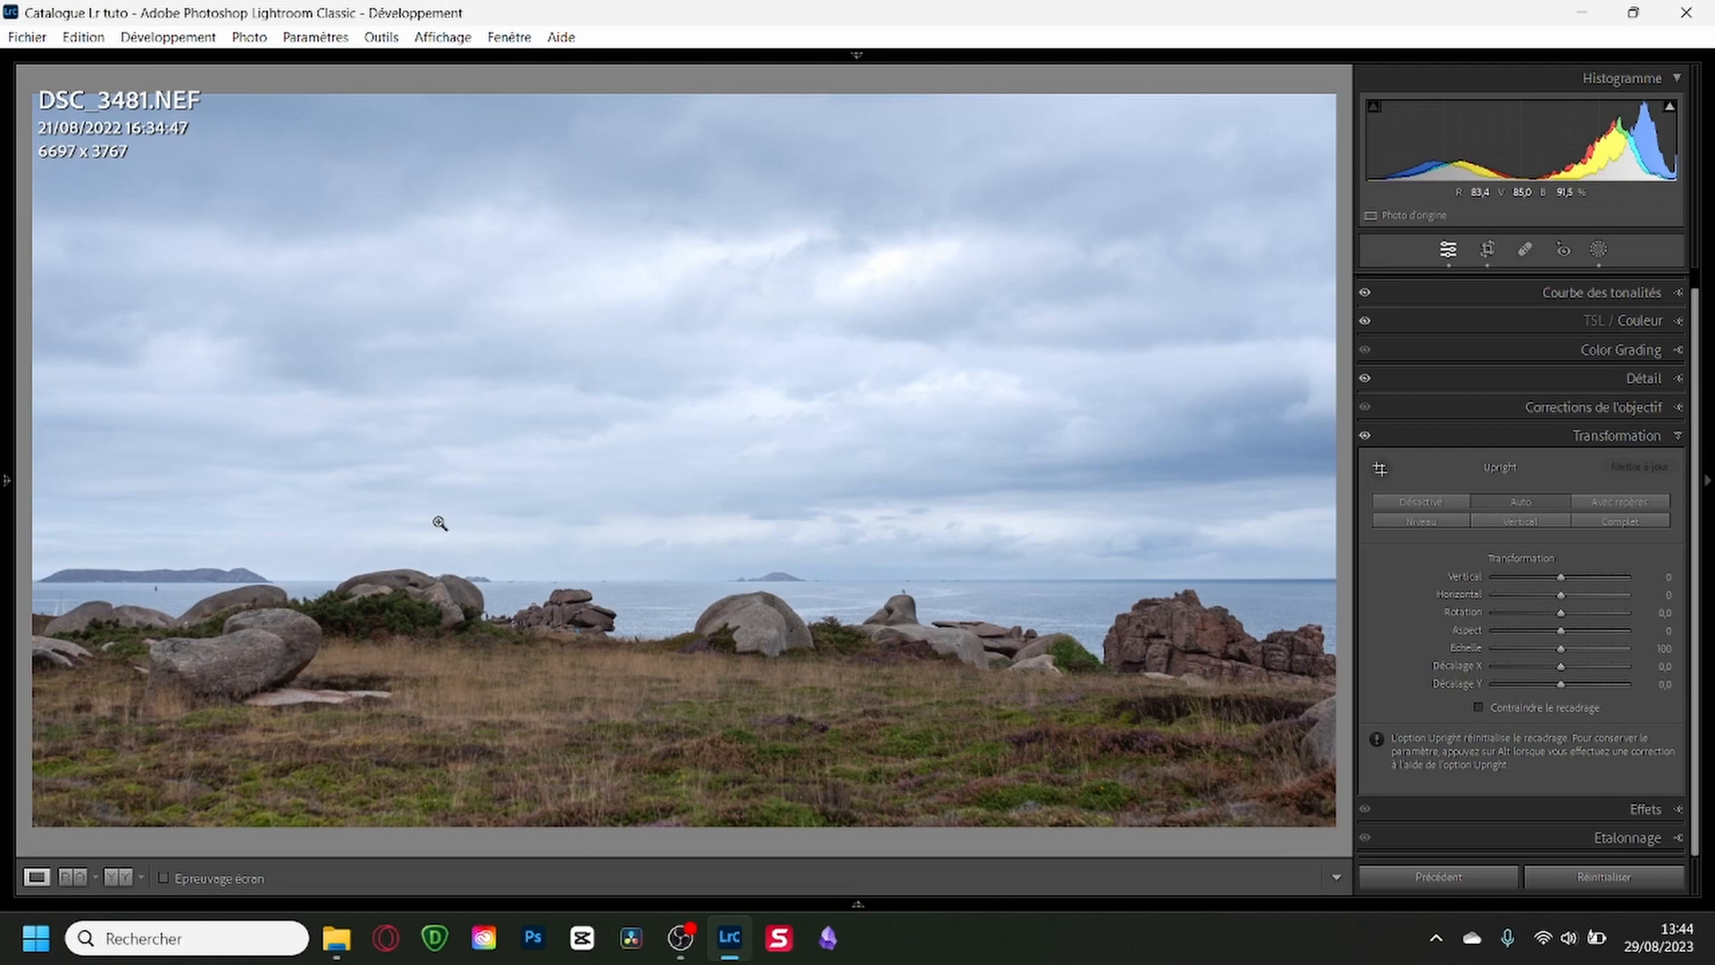
pyautogui.press('Right')
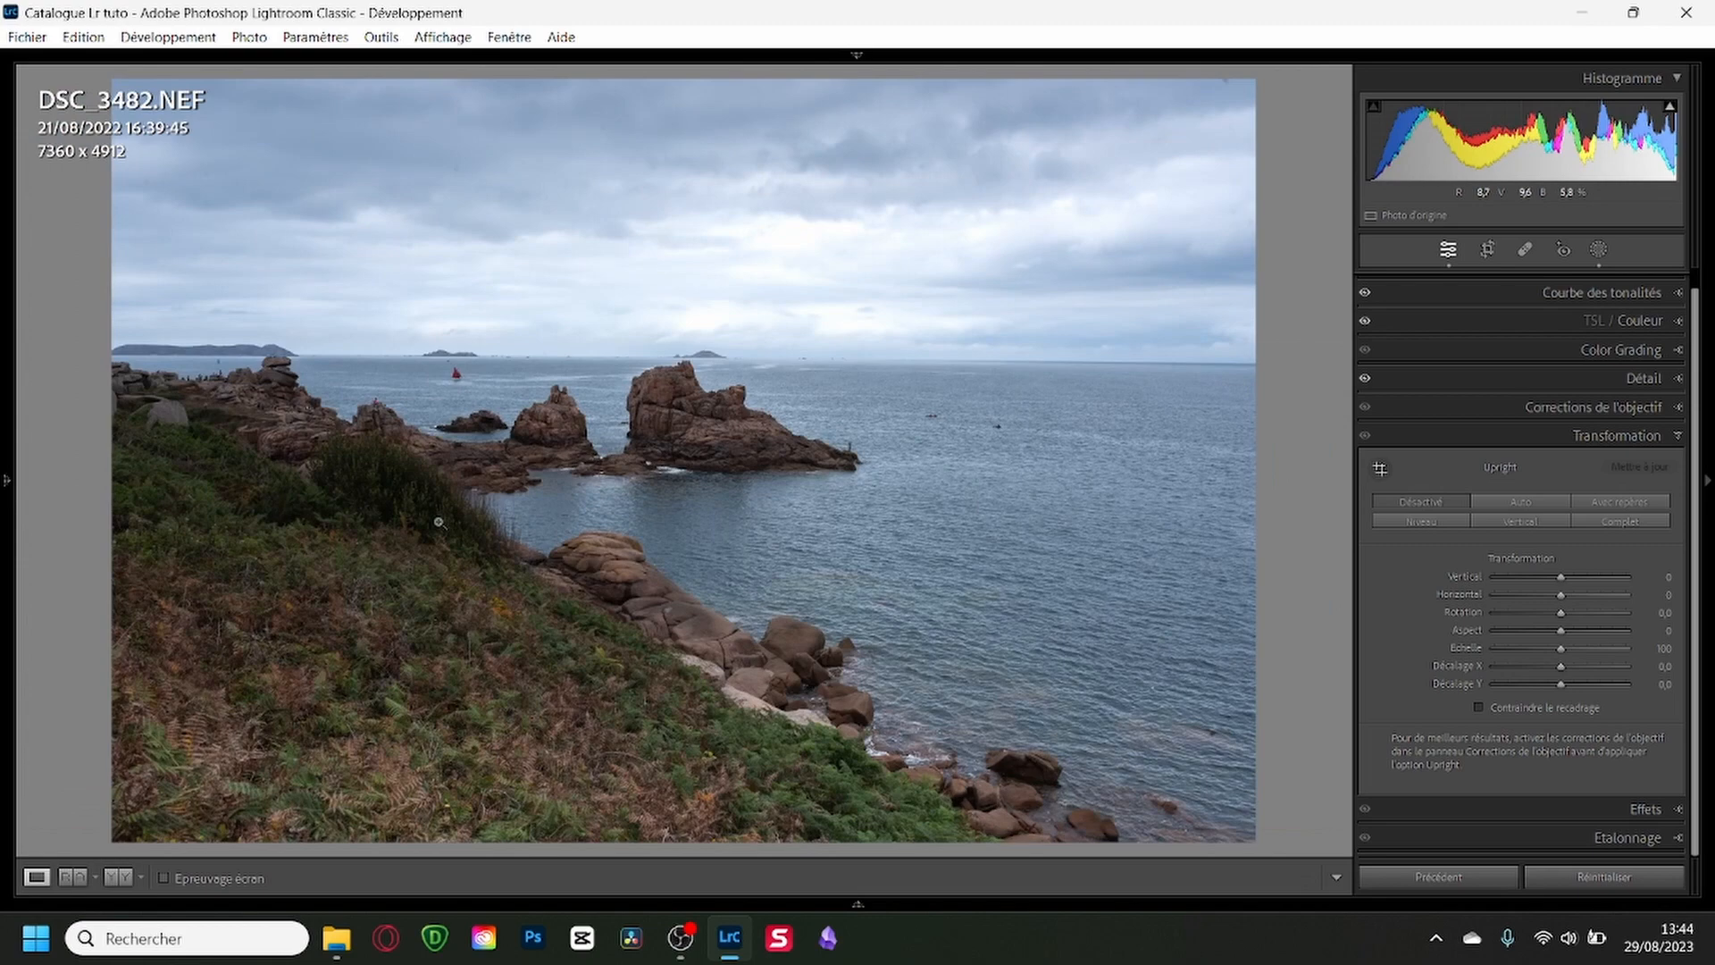
pyautogui.press('Right')
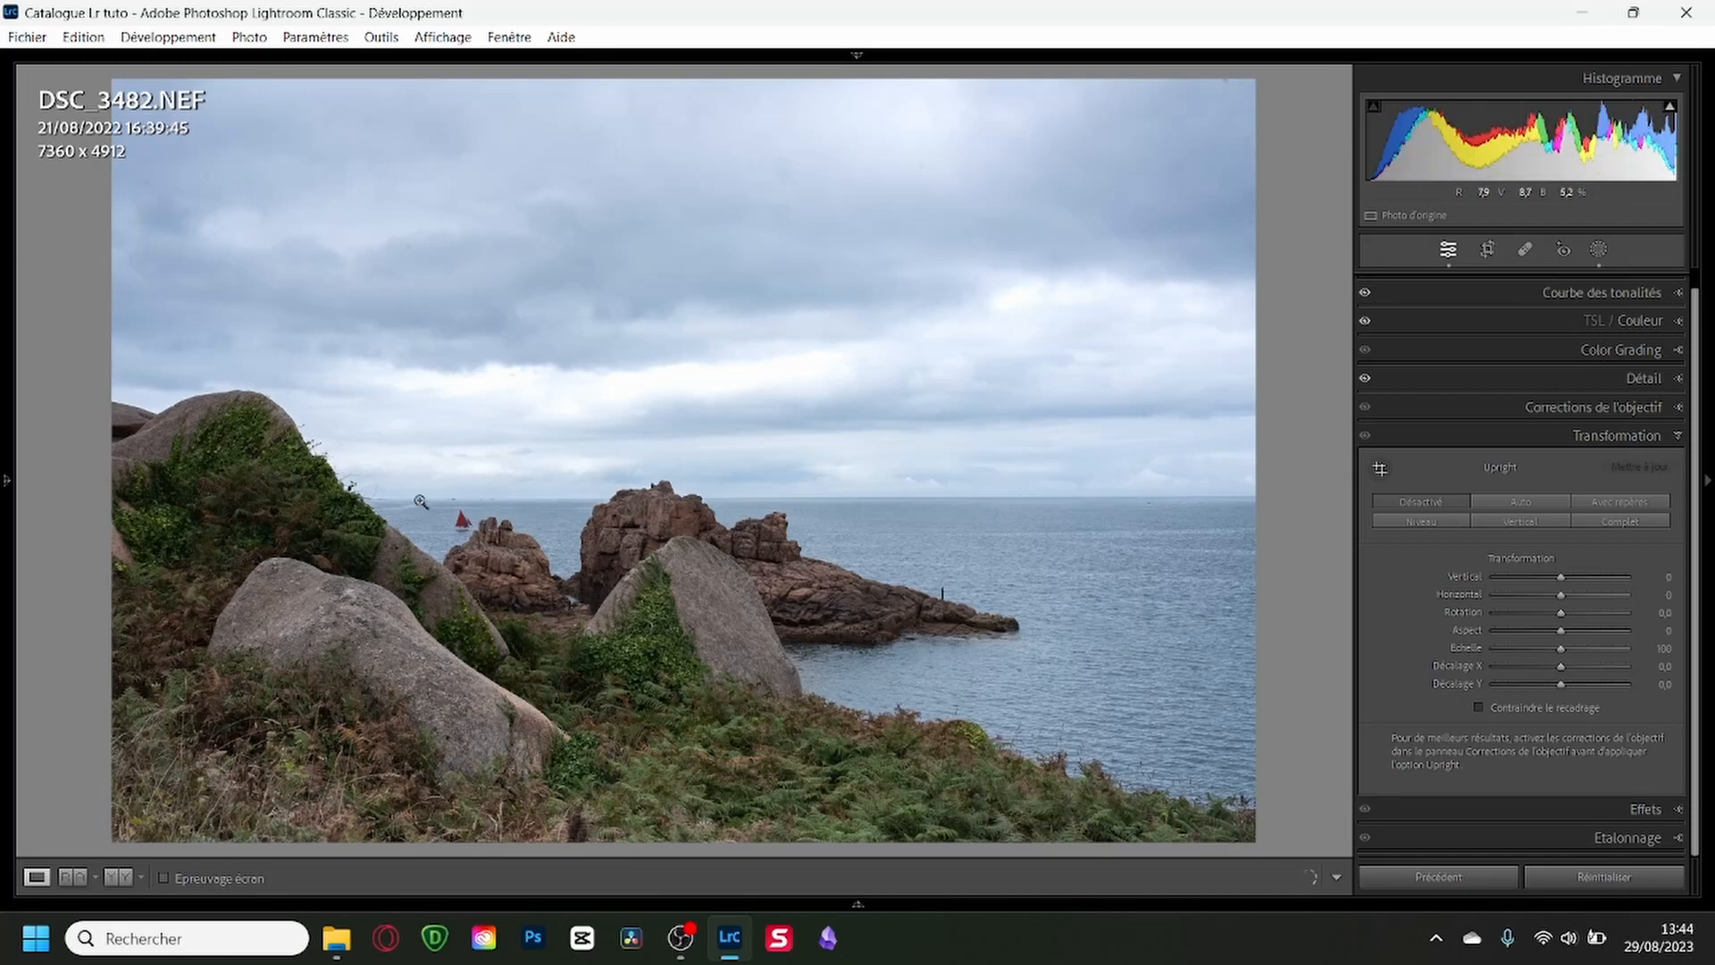
pyautogui.press('Left')
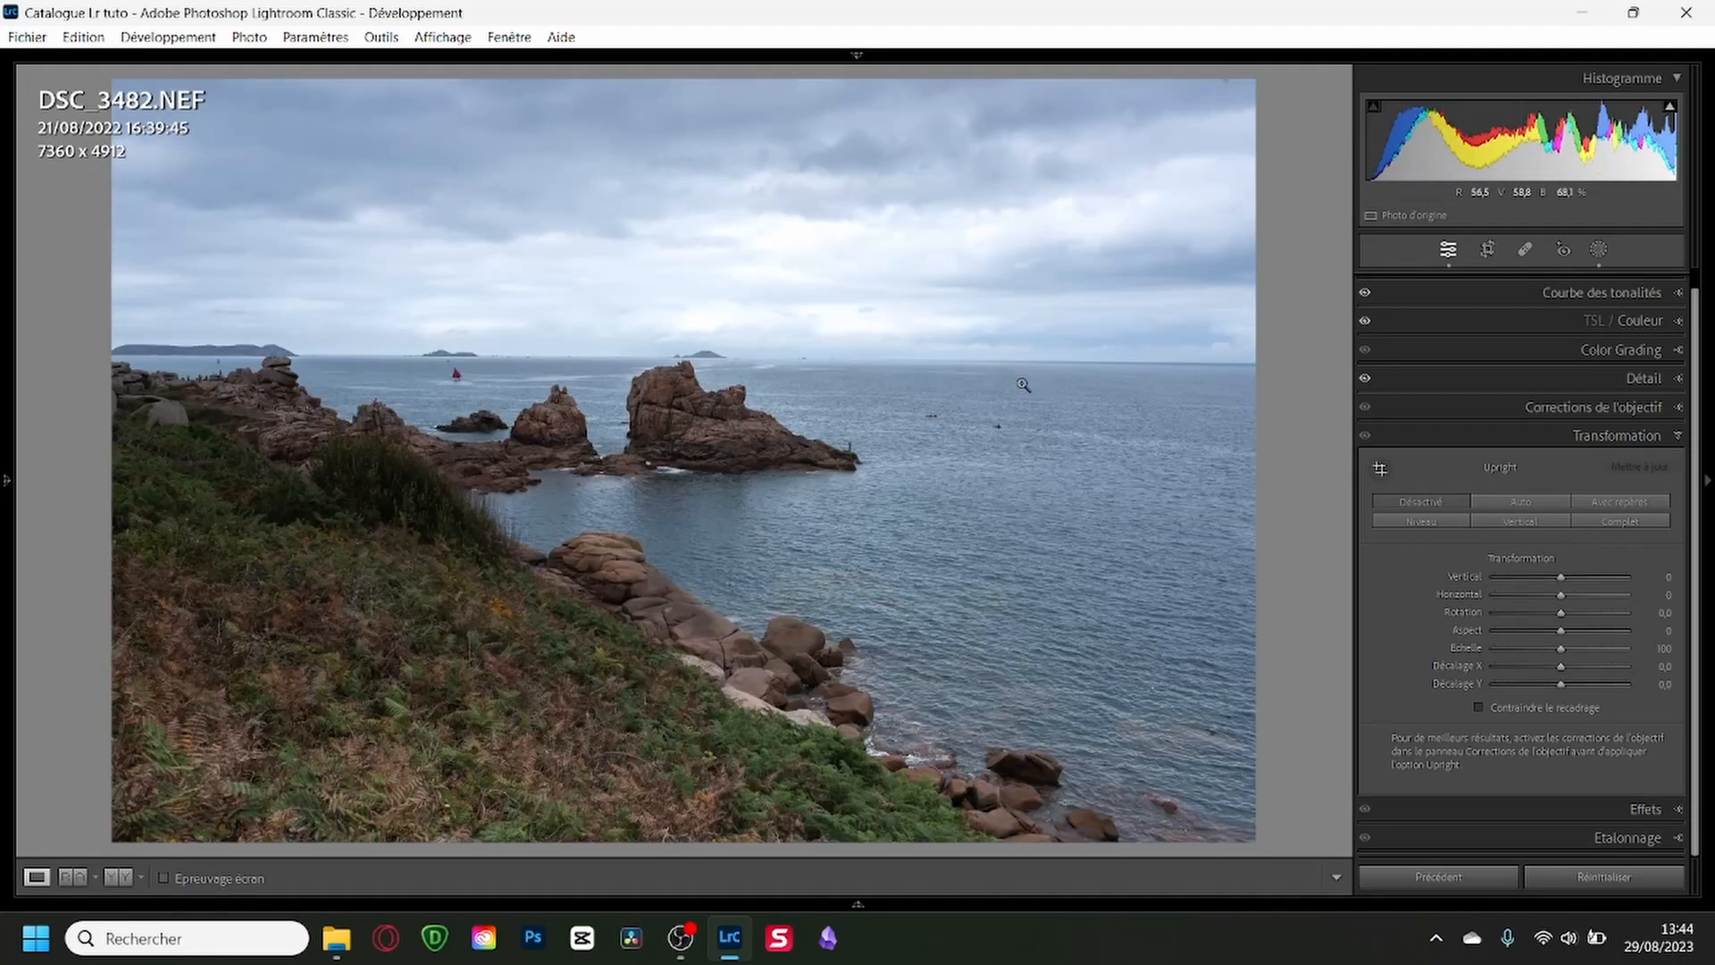
# On DSC_3482, narrow the linear gradient of Masque 1 and align its centre line with the sea horizon.
pyautogui.click(1597, 252)
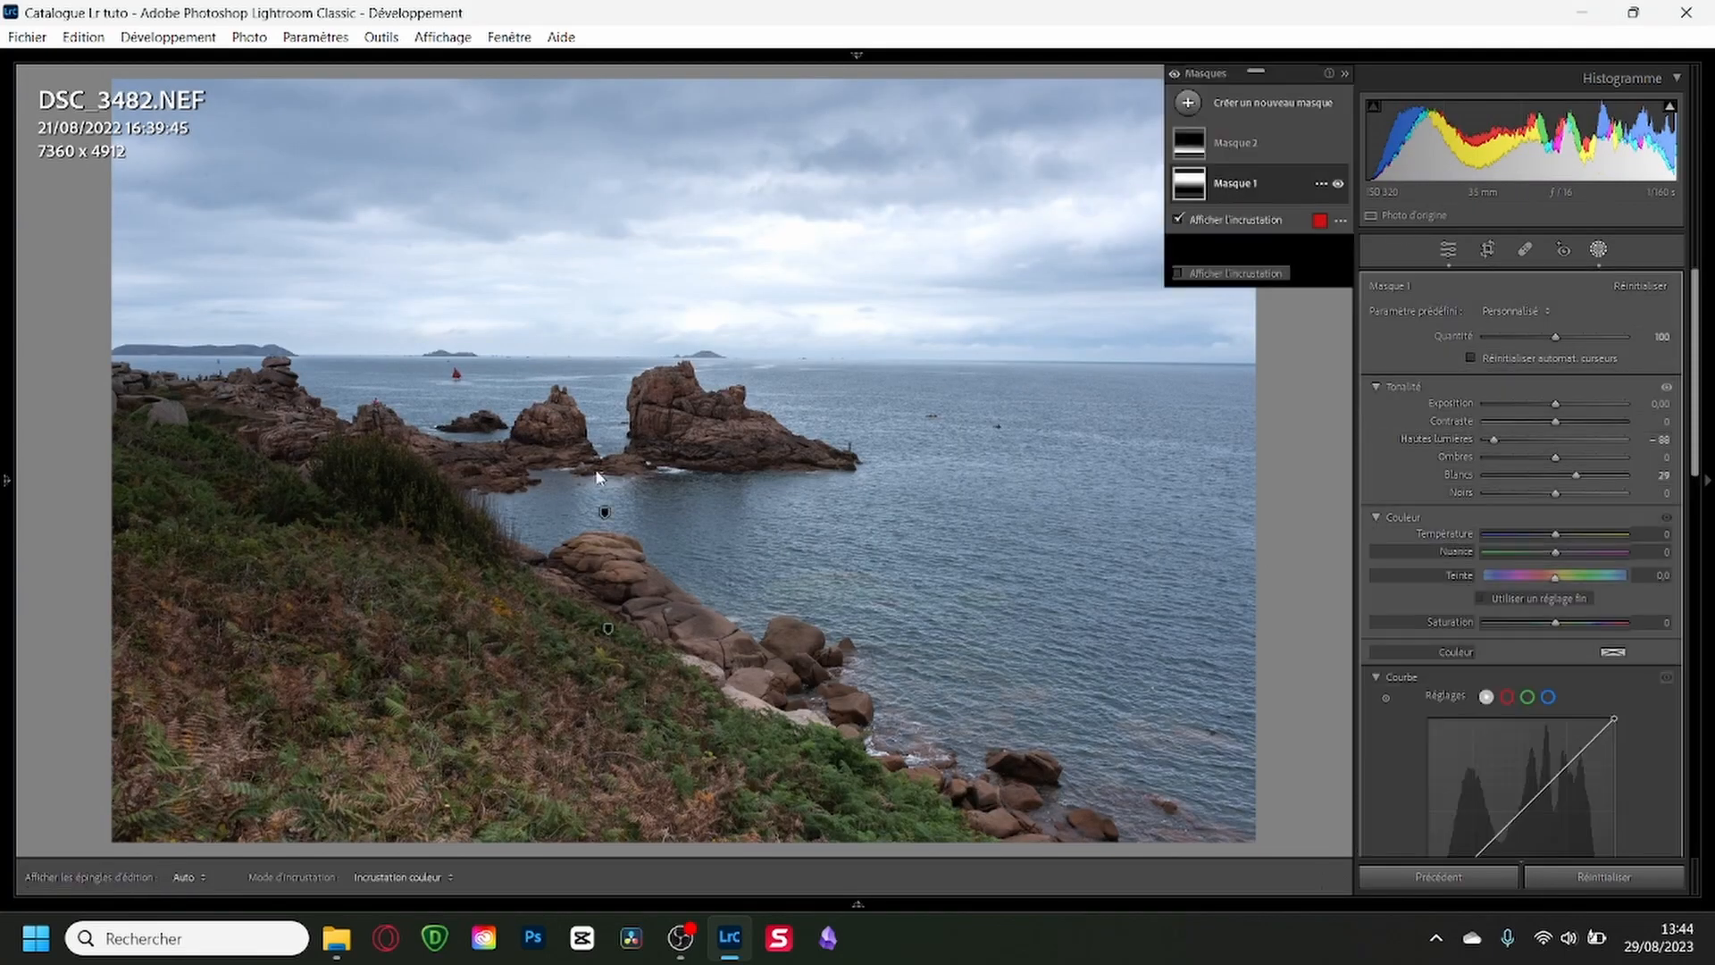
pyautogui.click(605, 512)
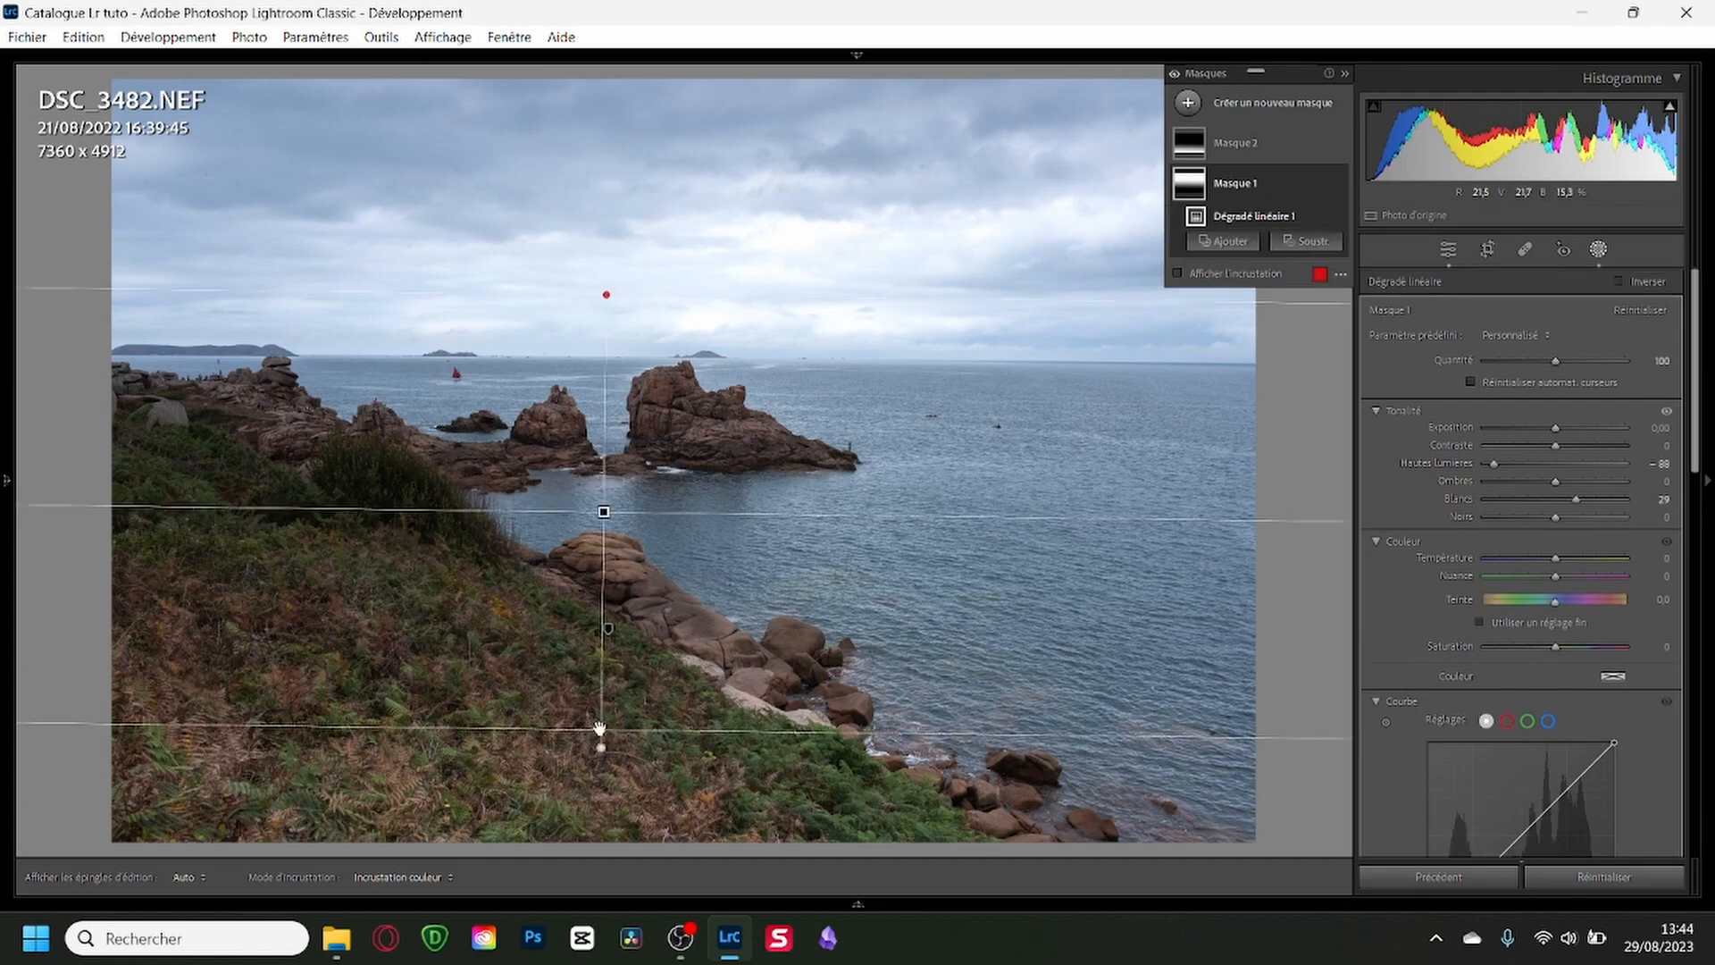
pyautogui.moveTo(599, 728); pyautogui.dragTo(602, 600)
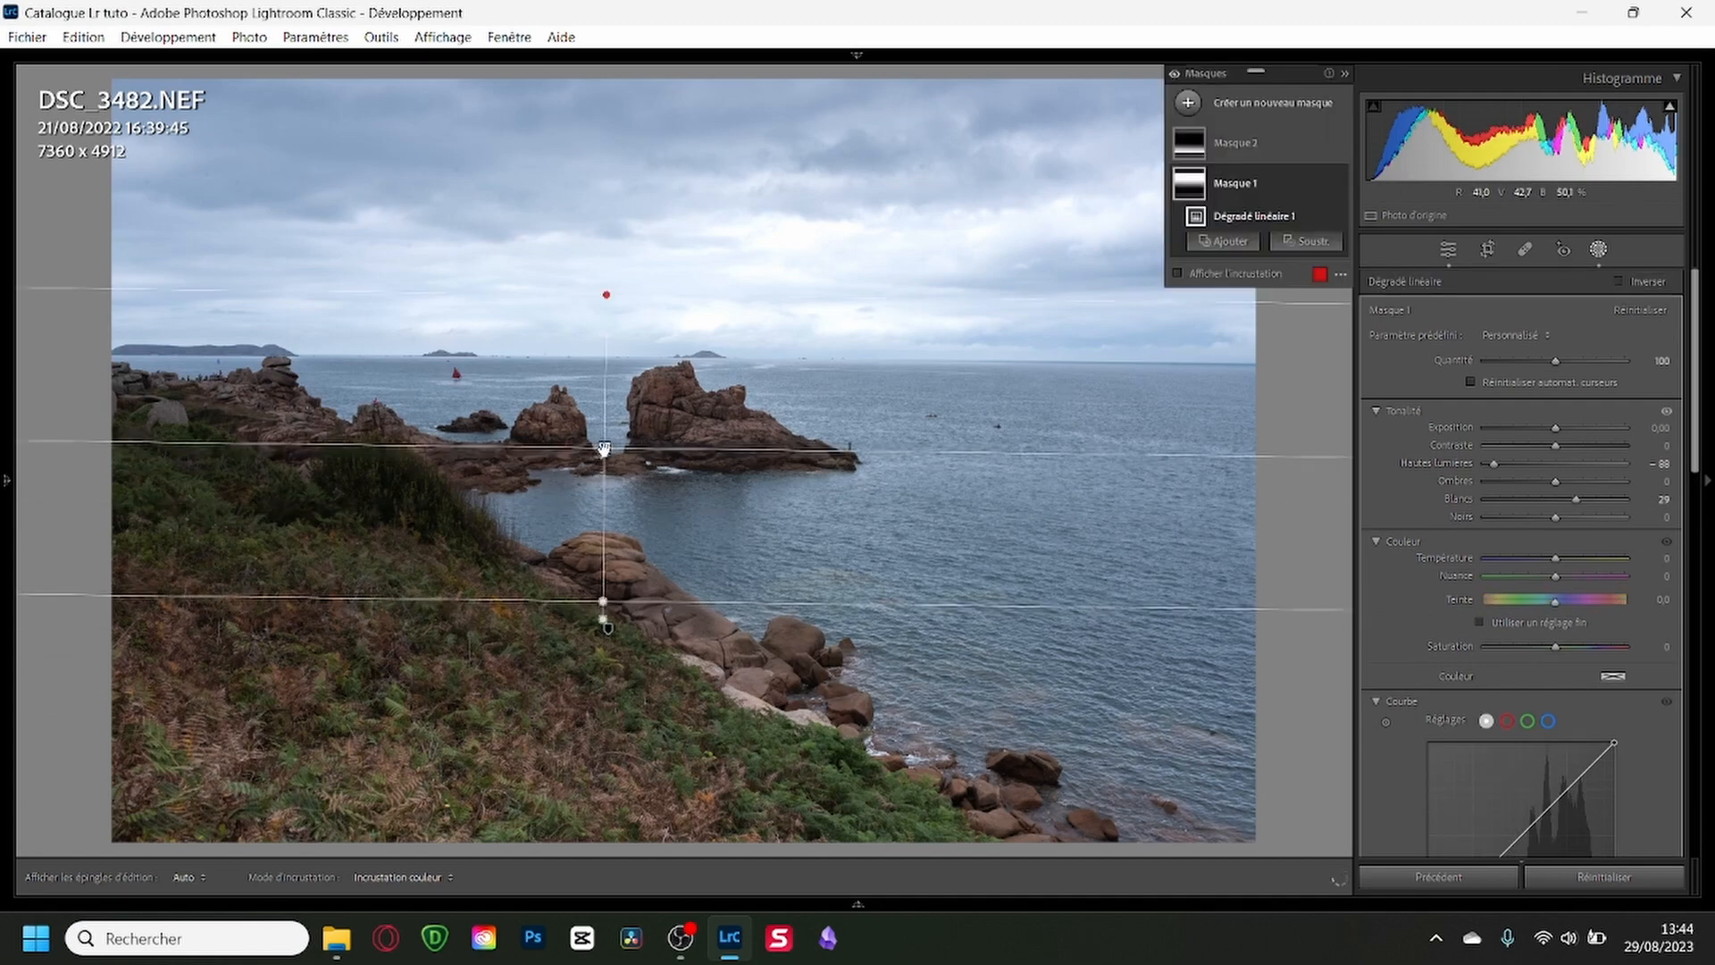
pyautogui.moveTo(605, 449); pyautogui.dragTo(714, 344)
pyautogui.moveTo(717, 348); pyautogui.dragTo(718, 358)
pyautogui.moveTo(1128, 361); pyautogui.dragTo(1128, 358)
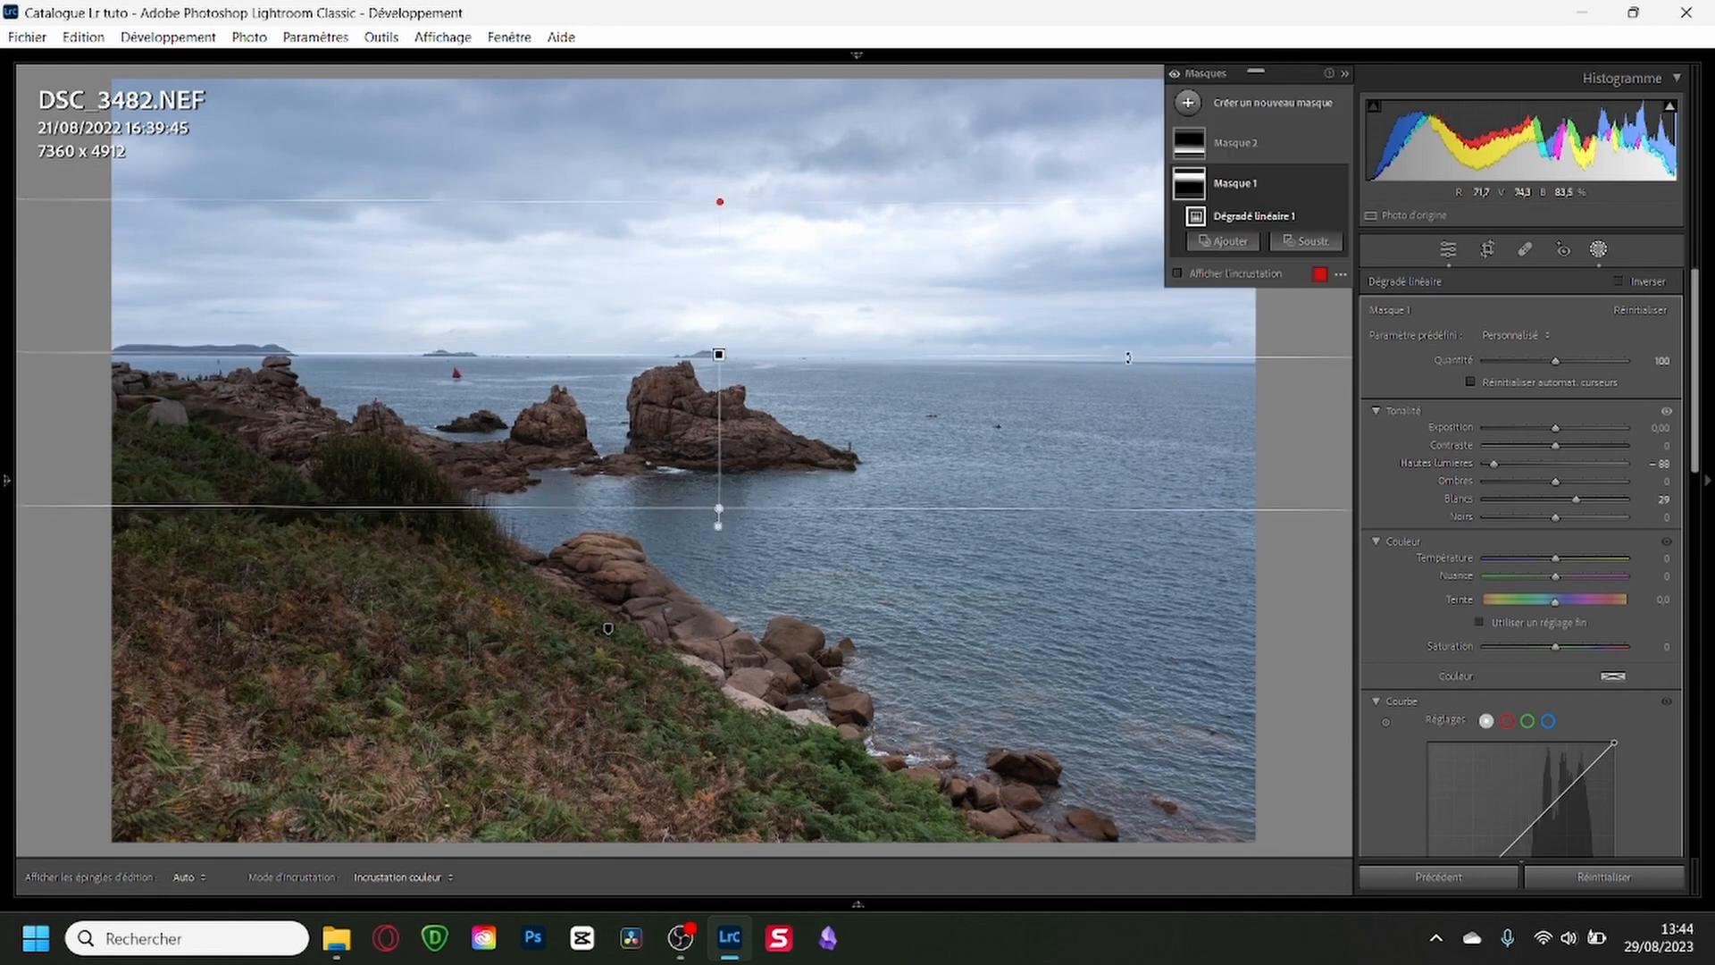
# Shrink, tilt and reposition the linear gradient of Masque 2 so it follows the grassy slope, and finish masking.
pyautogui.click(1242, 147)
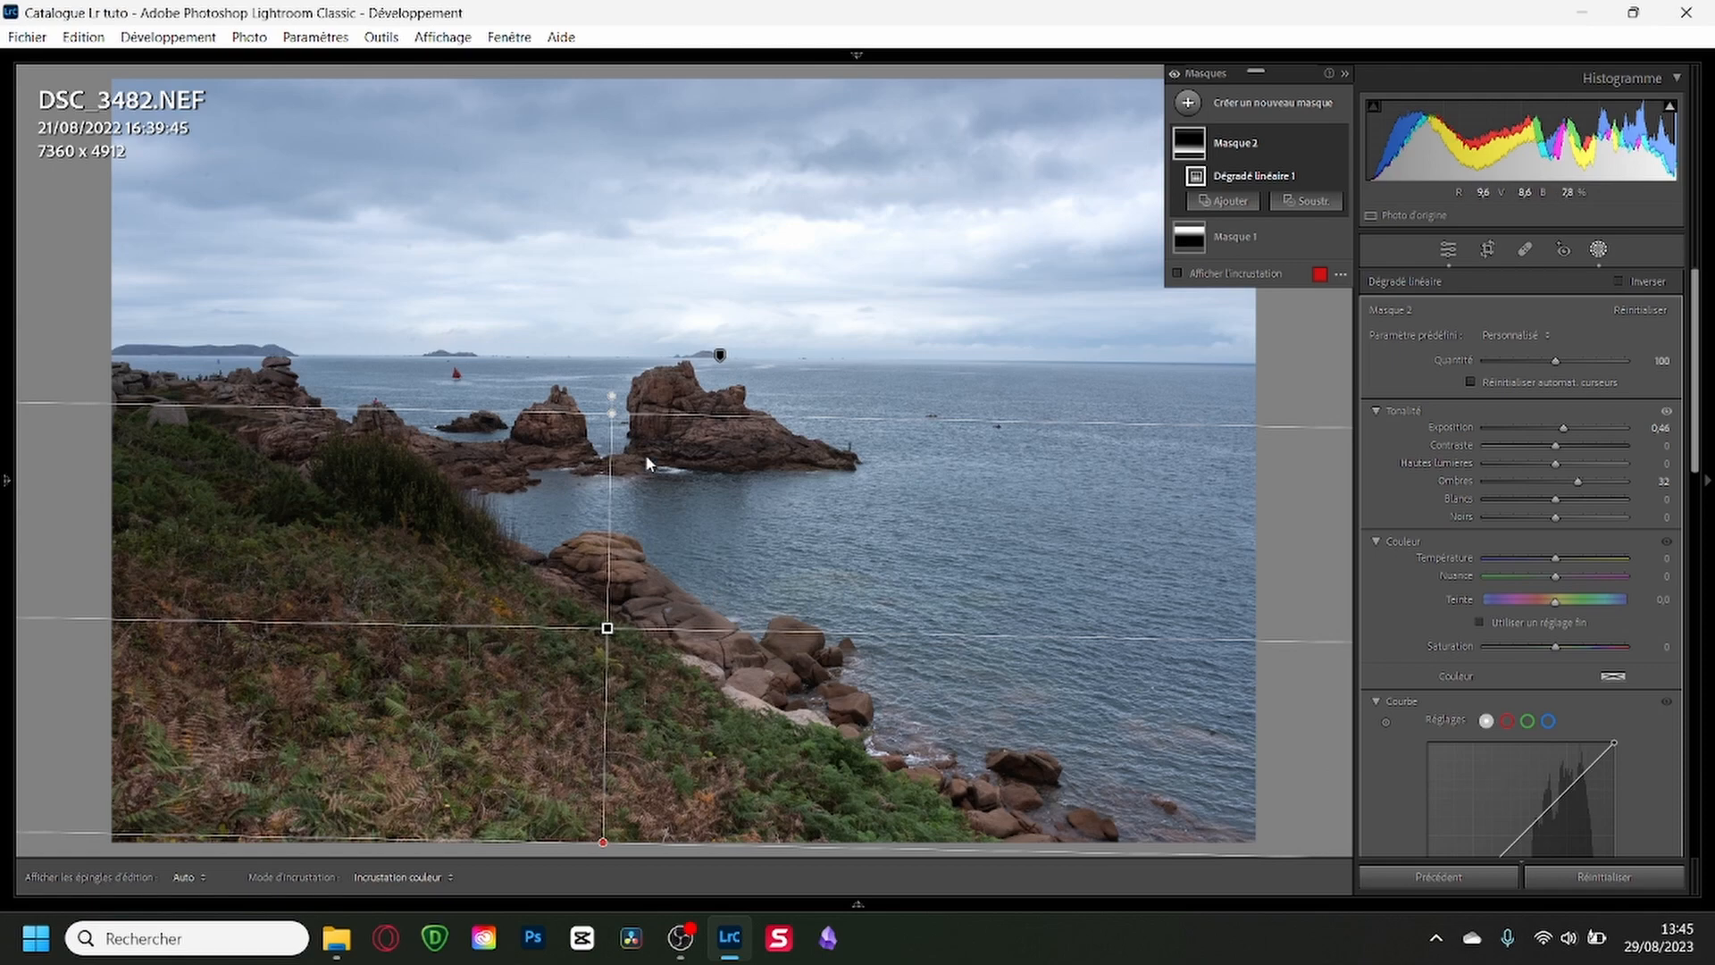
pyautogui.moveTo(610, 412); pyautogui.dragTo(605, 526)
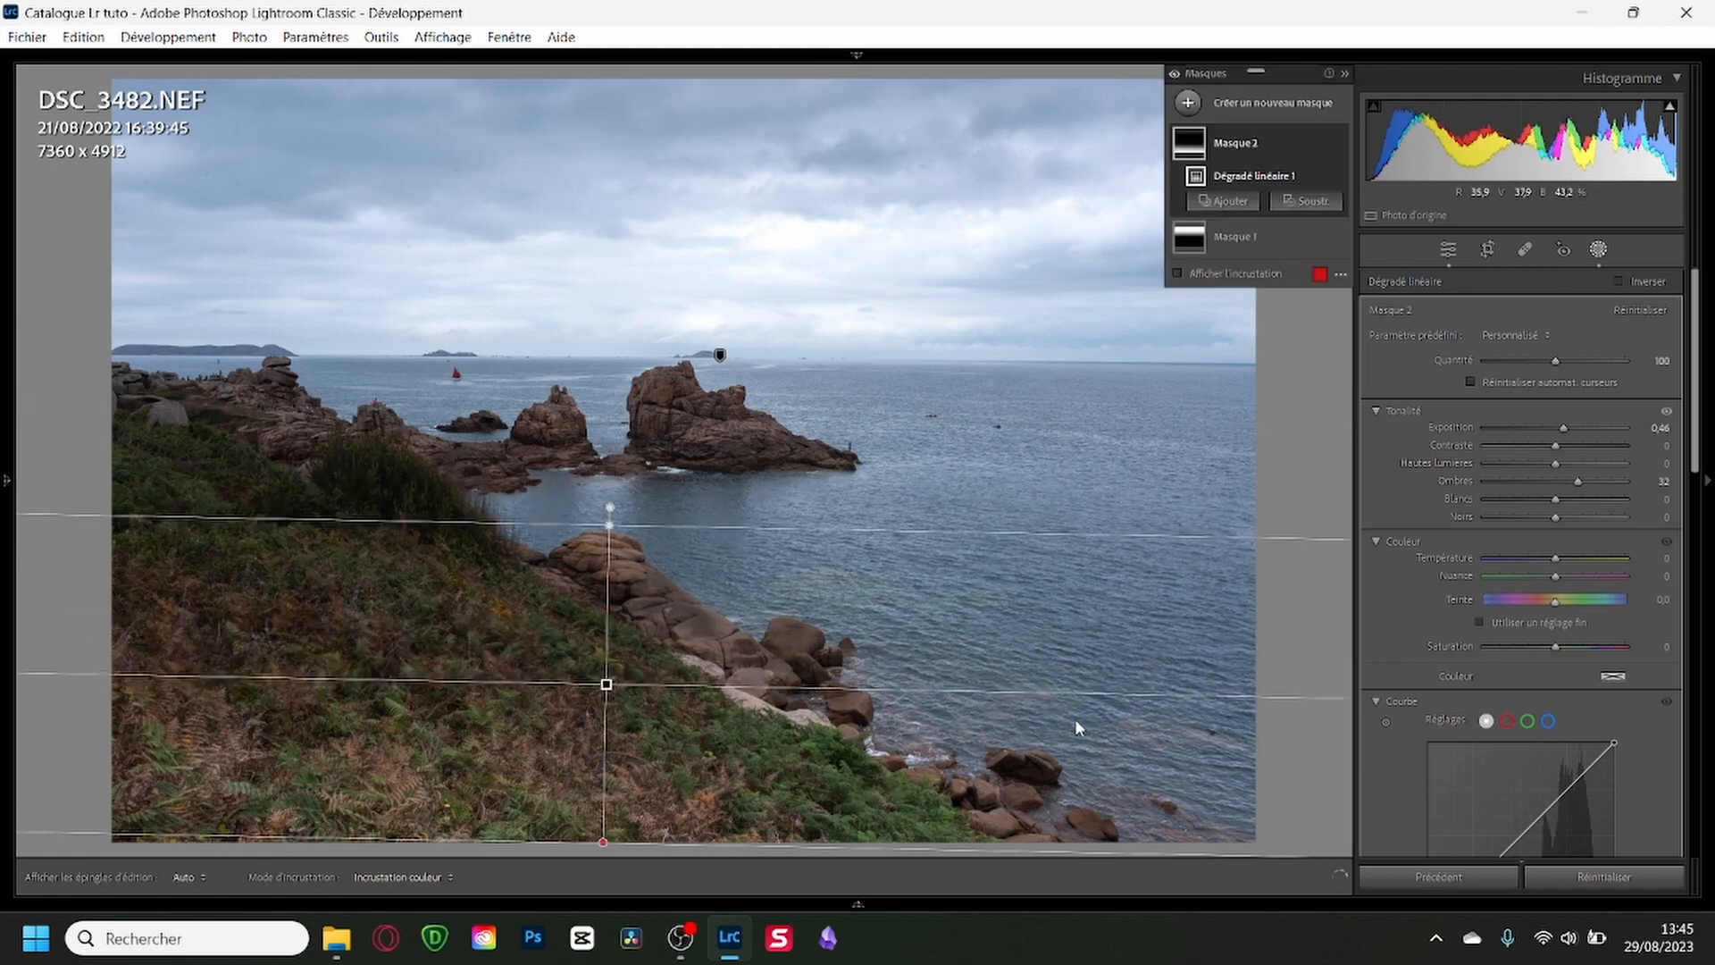
pyautogui.moveTo(1087, 694); pyautogui.dragTo(780, 807)
pyautogui.moveTo(604, 682); pyautogui.dragTo(636, 634)
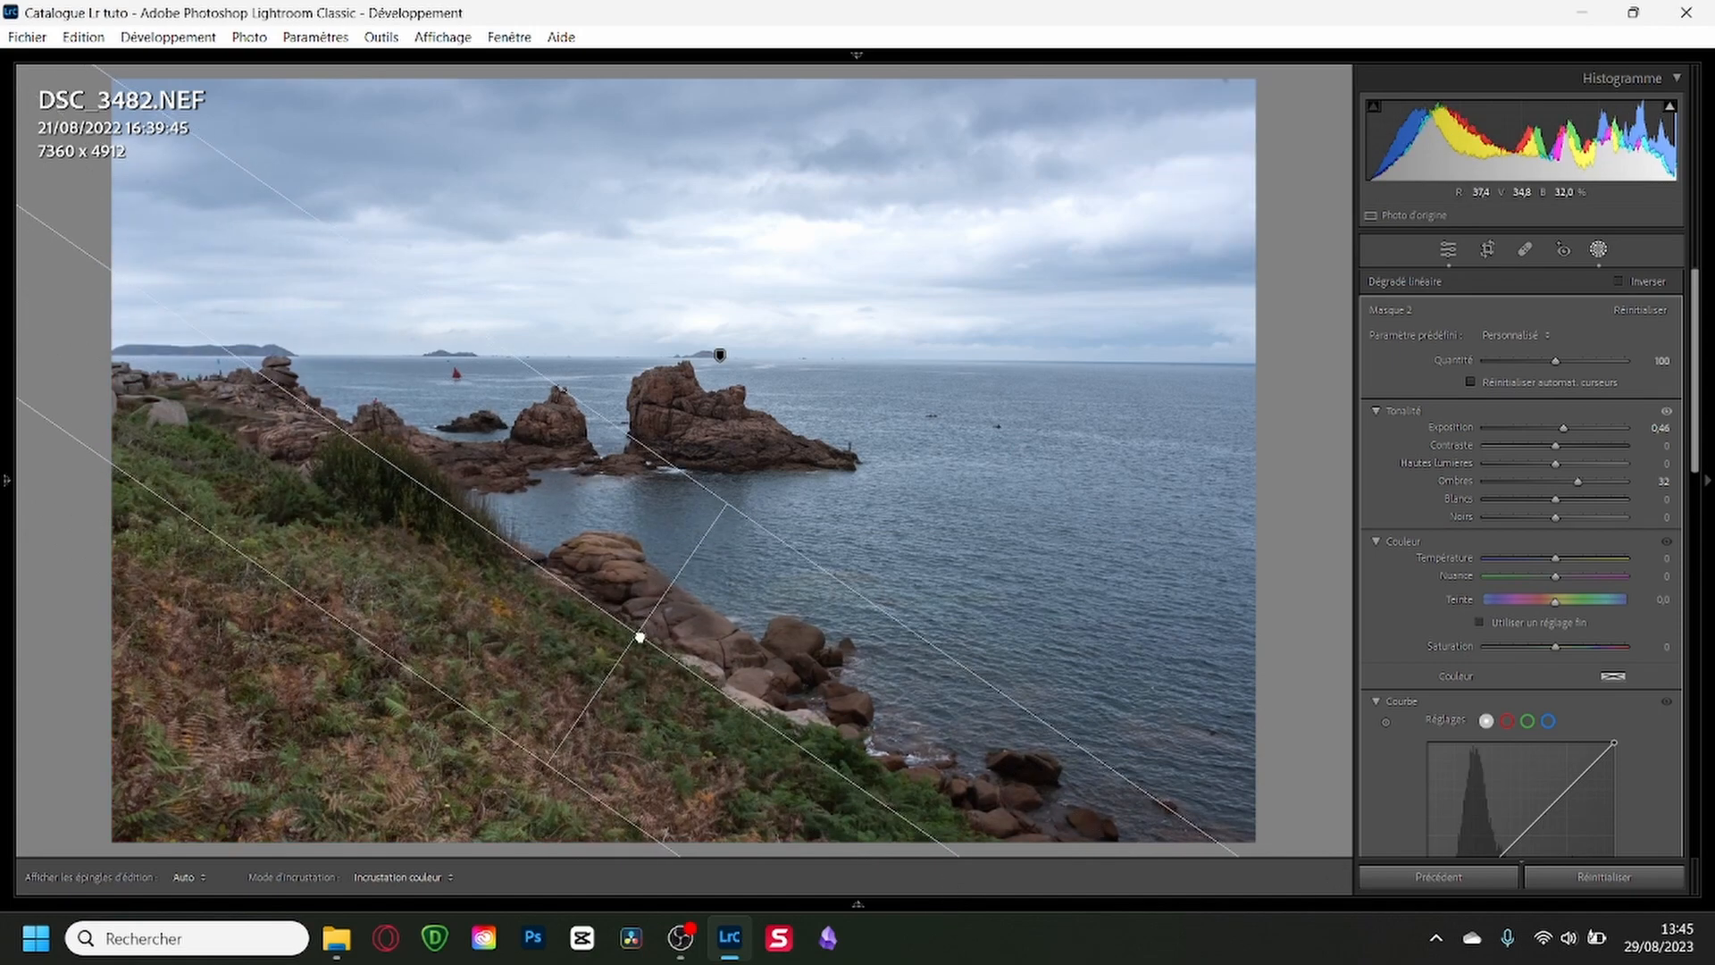
pyautogui.click(1599, 250)
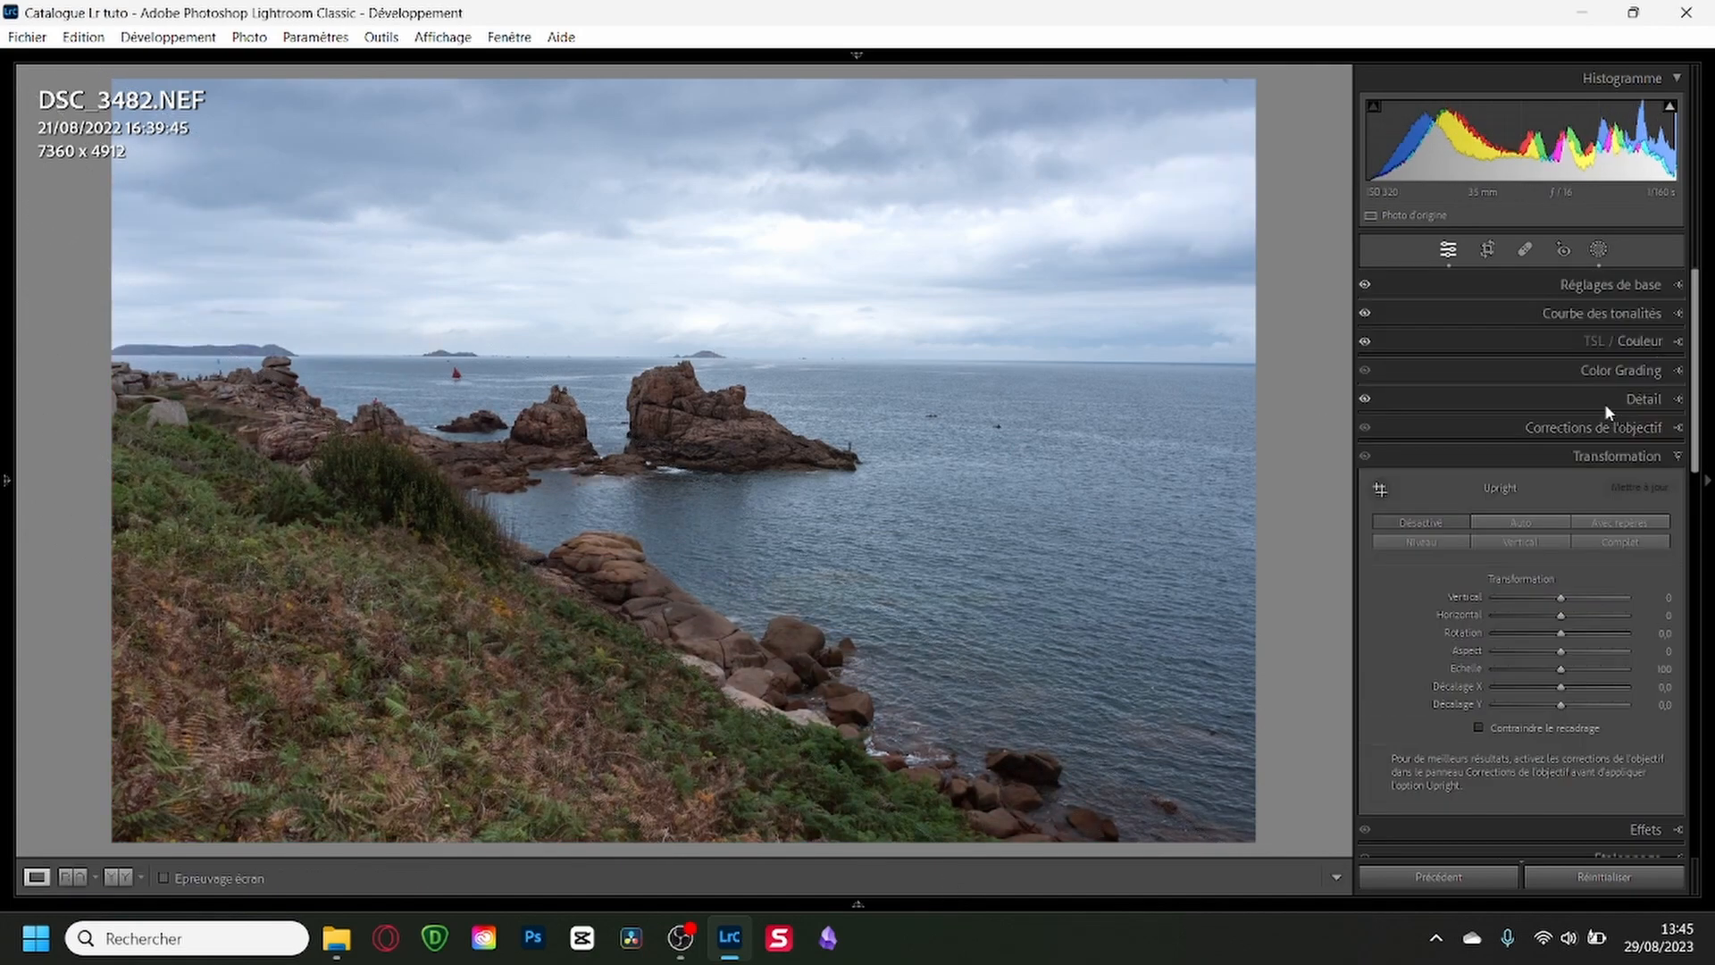
# Reshape DSC_3482's tone curve with points at input 188, output 199 and input 248, output 247, and lift the shadow point at input 36.
pyautogui.click(1609, 285)
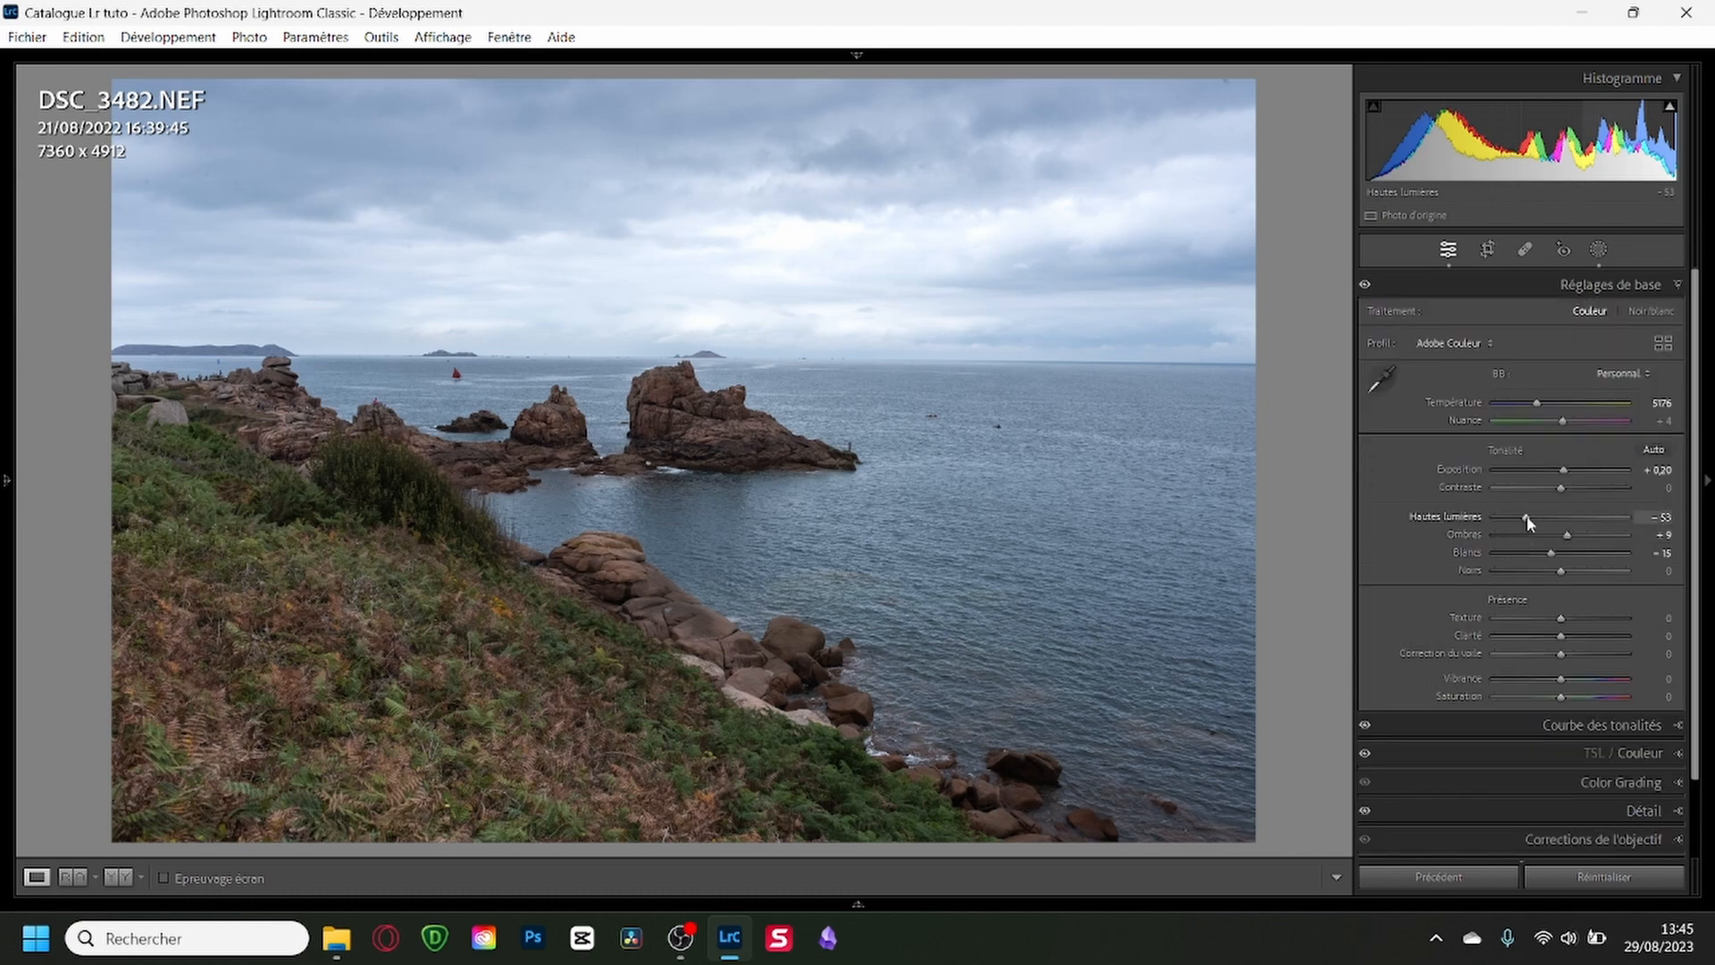
pyautogui.moveTo(1527, 517); pyautogui.dragTo(1524, 516)
pyautogui.click(1564, 727)
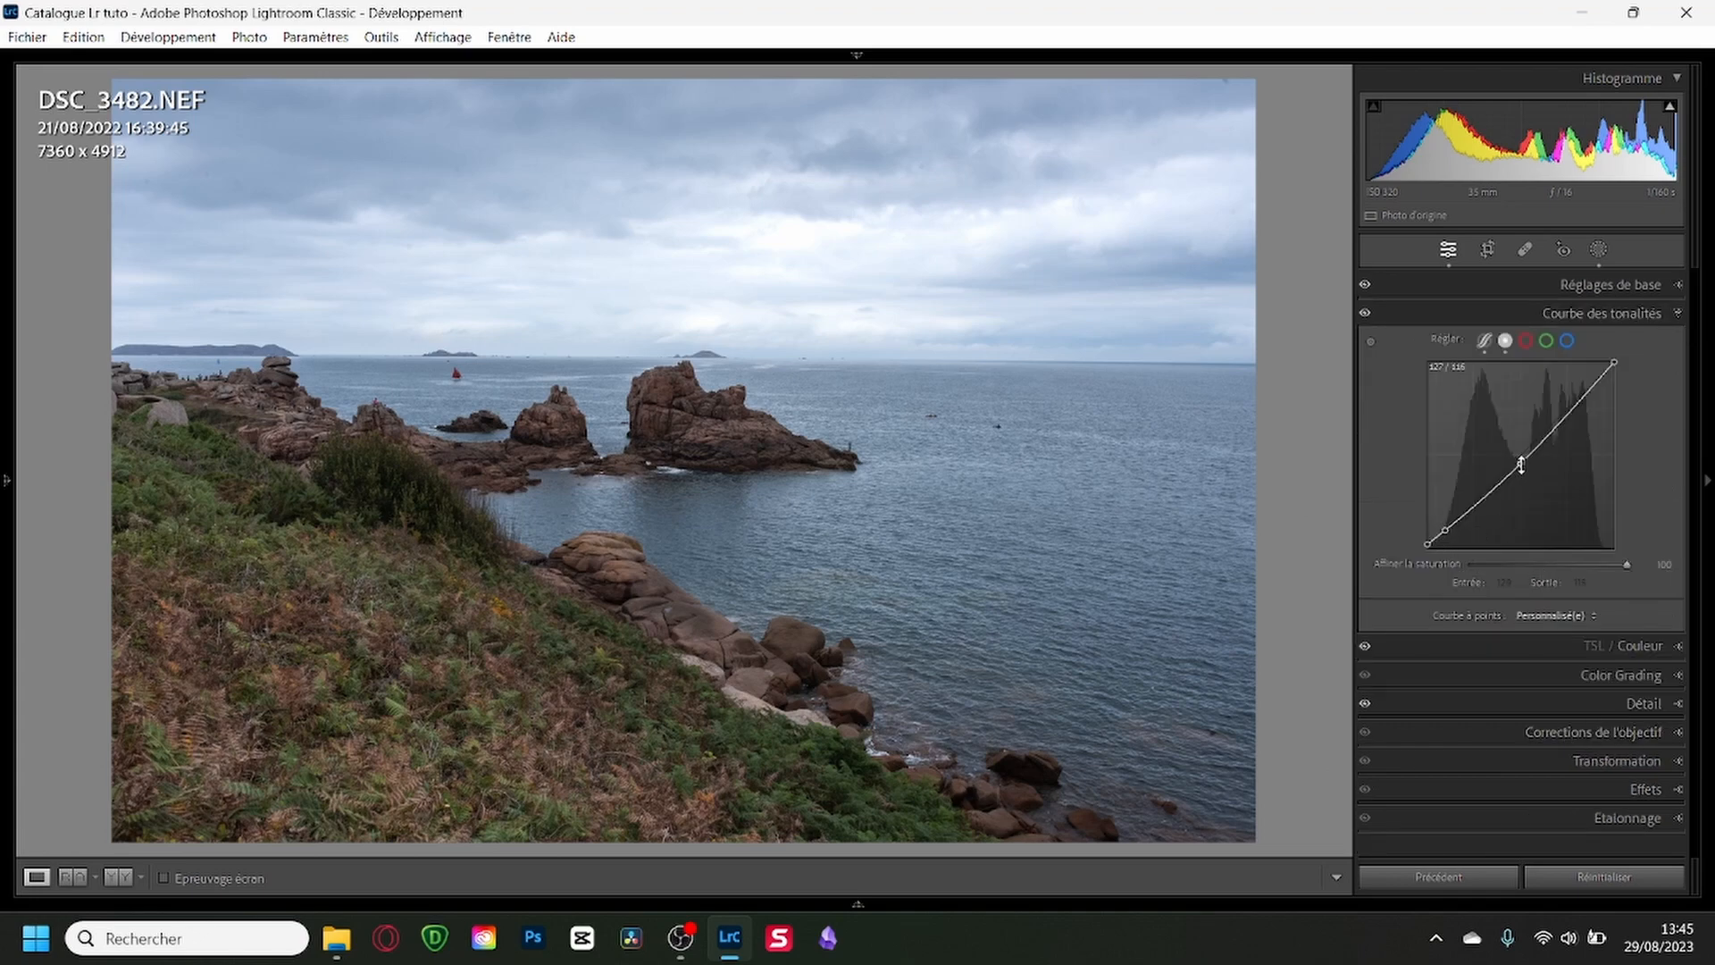
pyautogui.moveTo(1520, 465); pyautogui.dragTo(1566, 403)
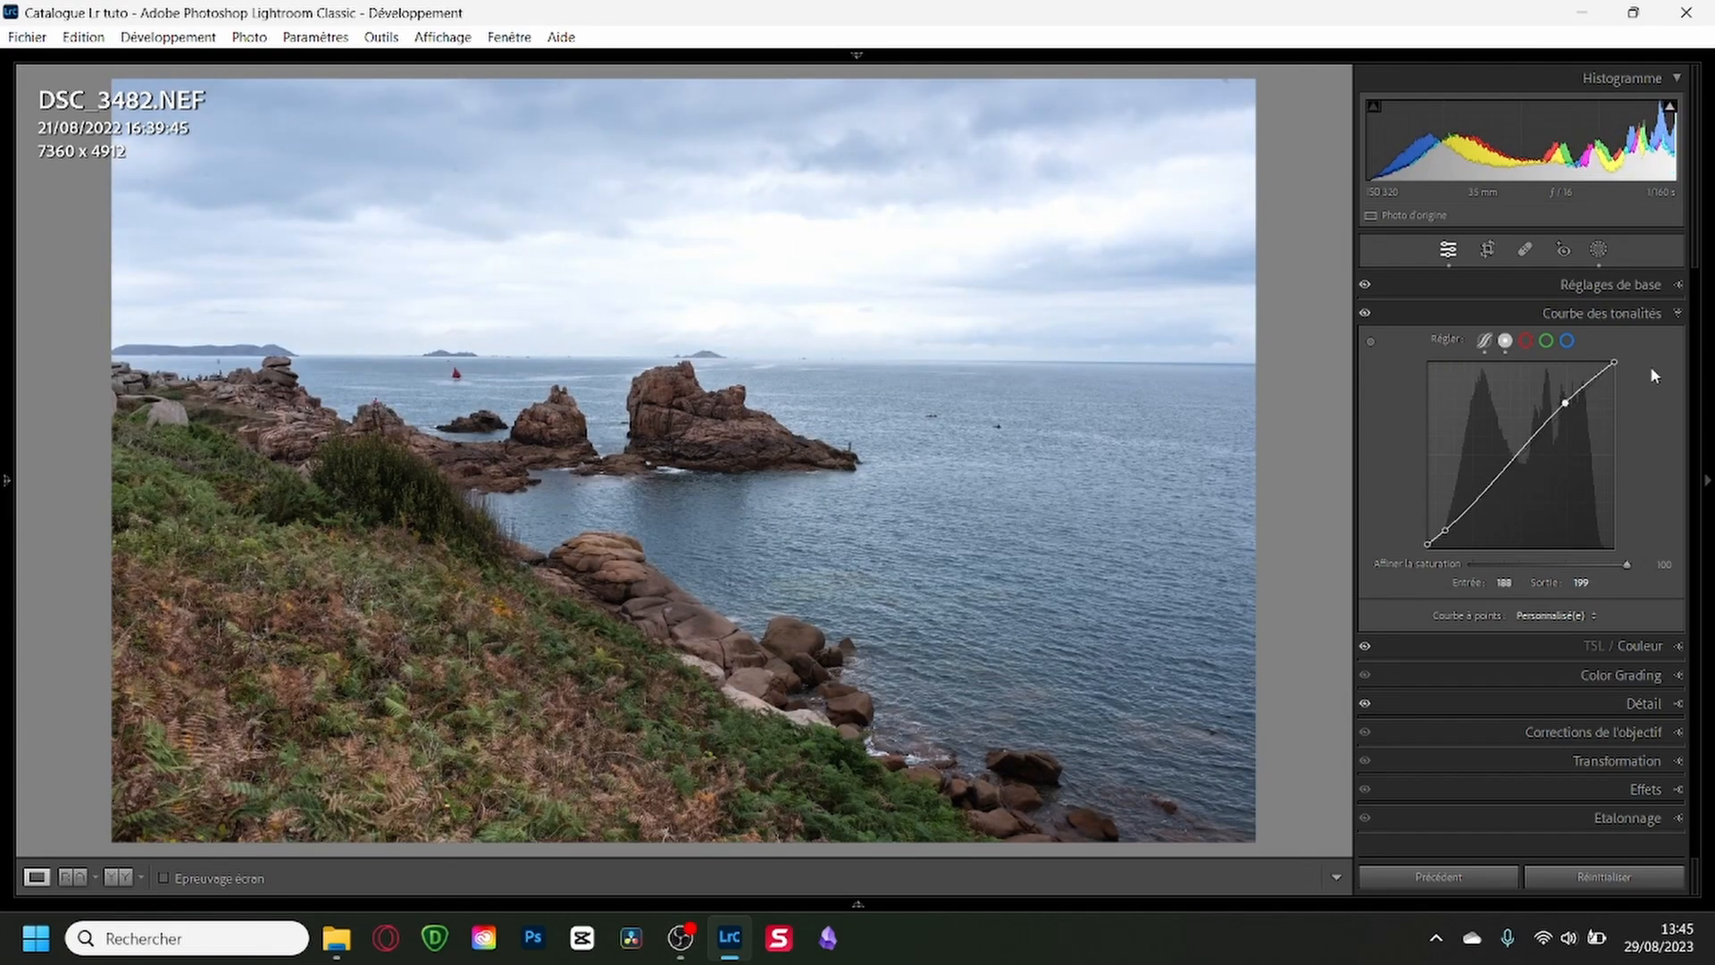
pyautogui.moveTo(1613, 362); pyautogui.dragTo(1609, 368)
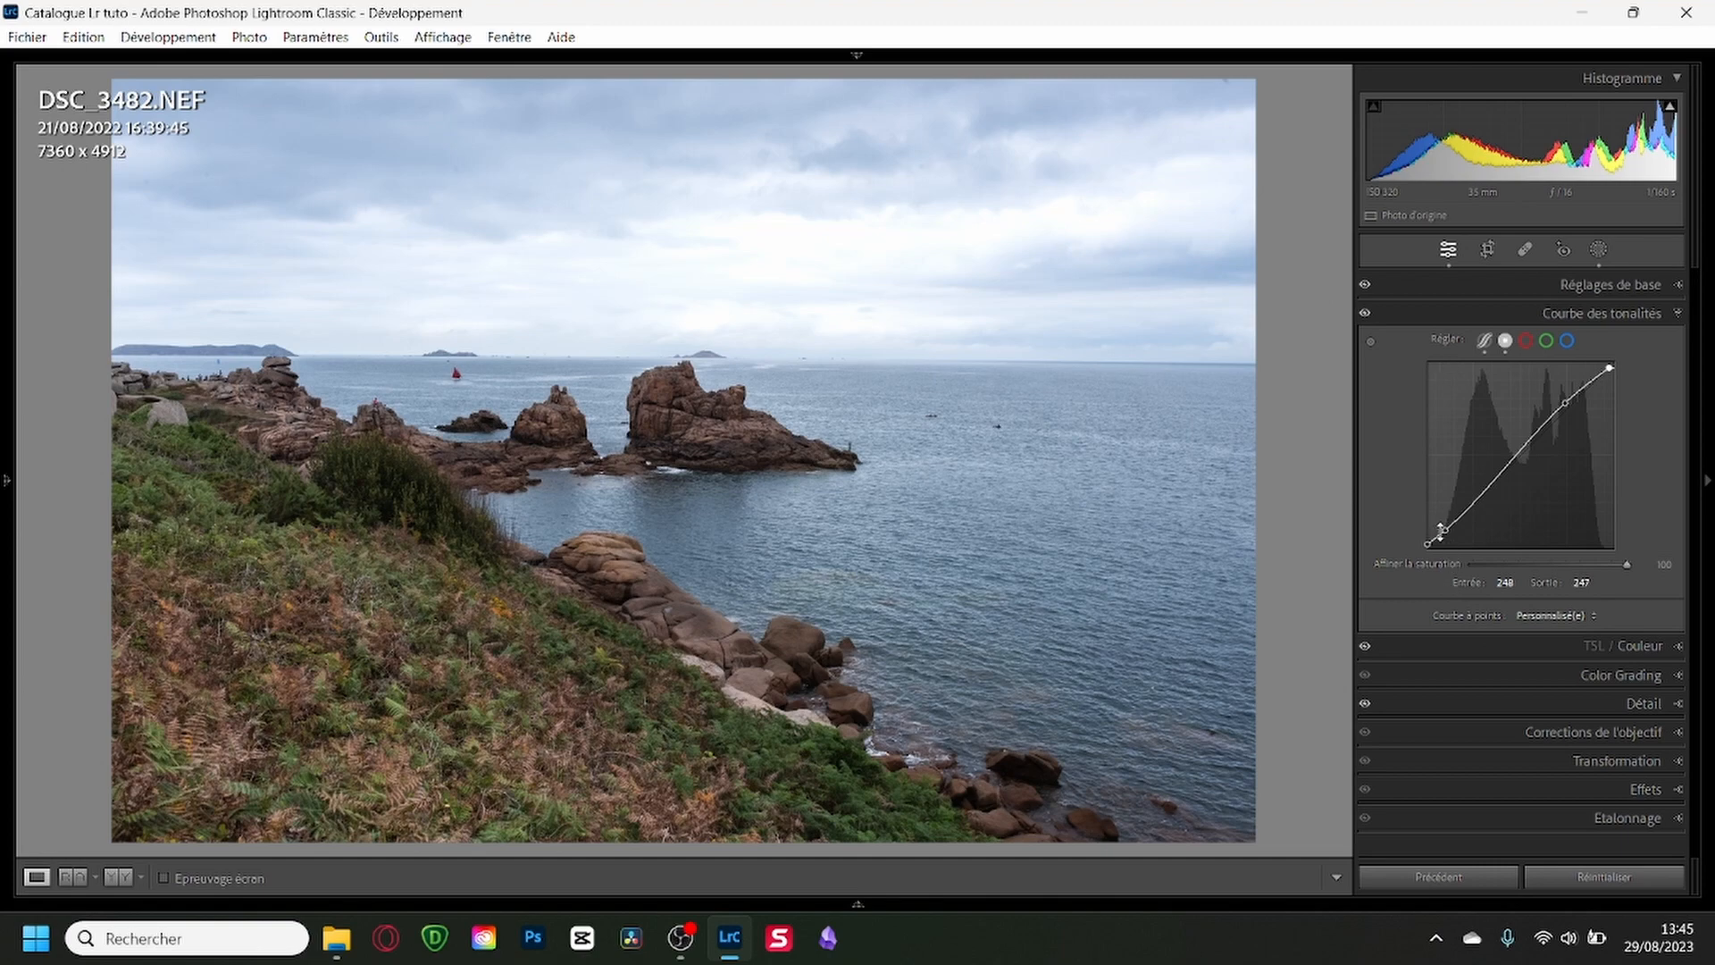
pyautogui.moveTo(1450, 533); pyautogui.dragTo(1452, 517)
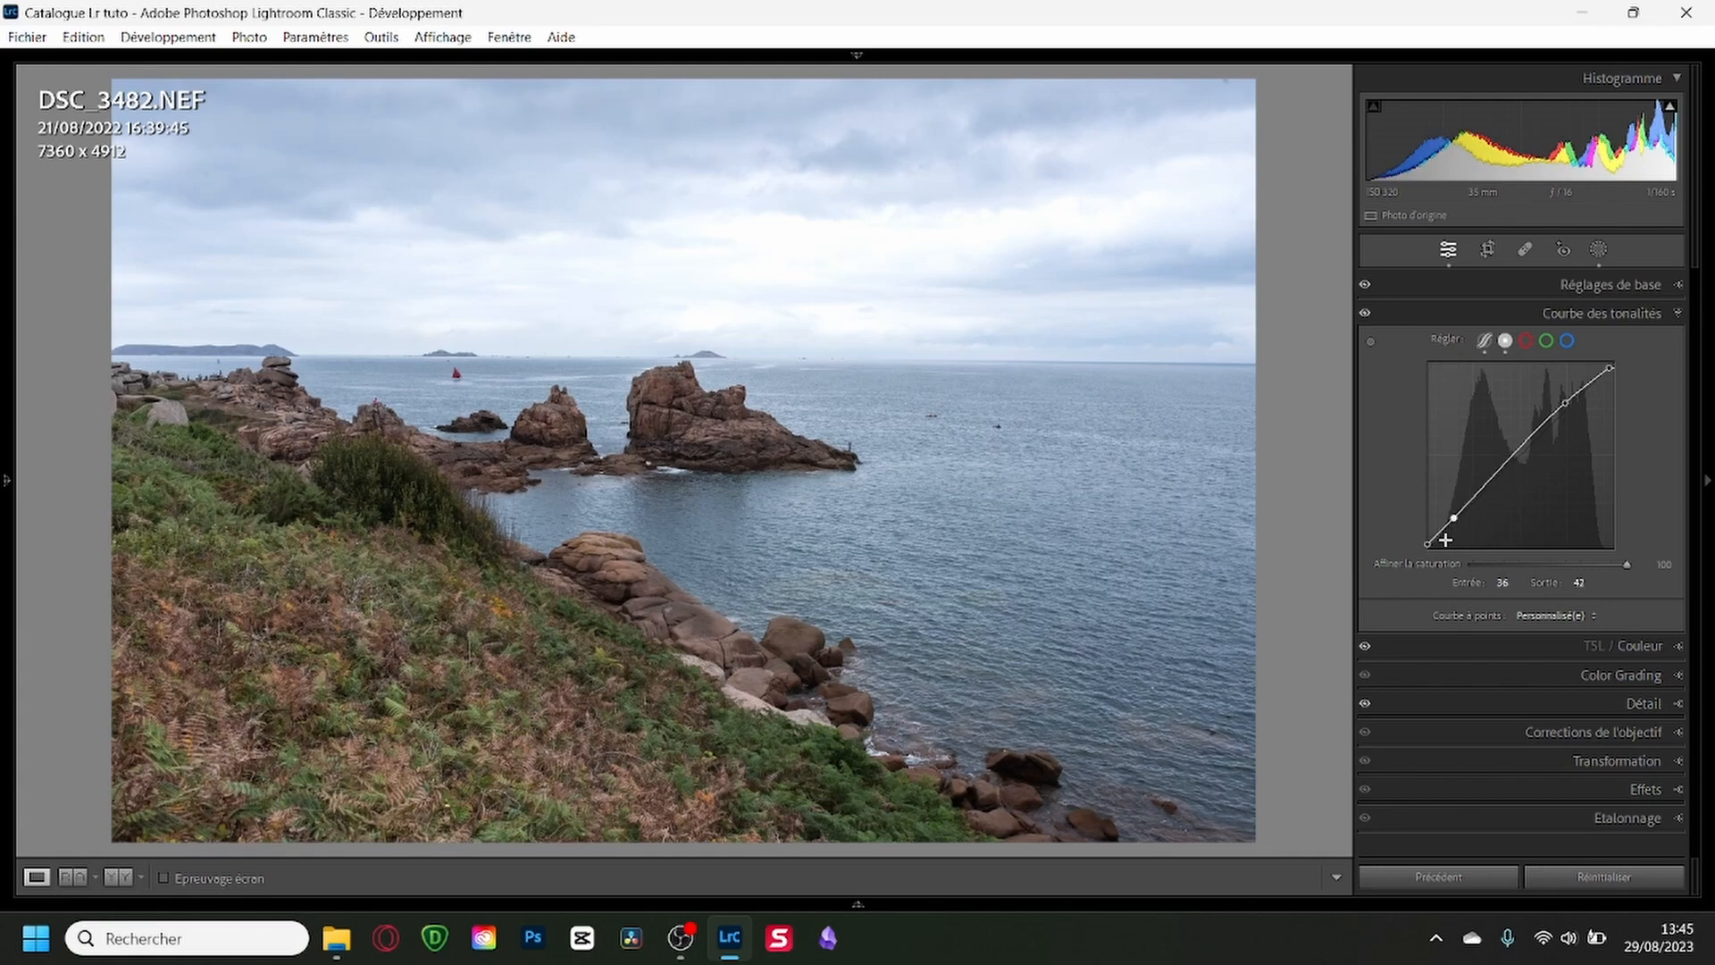
pyautogui.click(1602, 317)
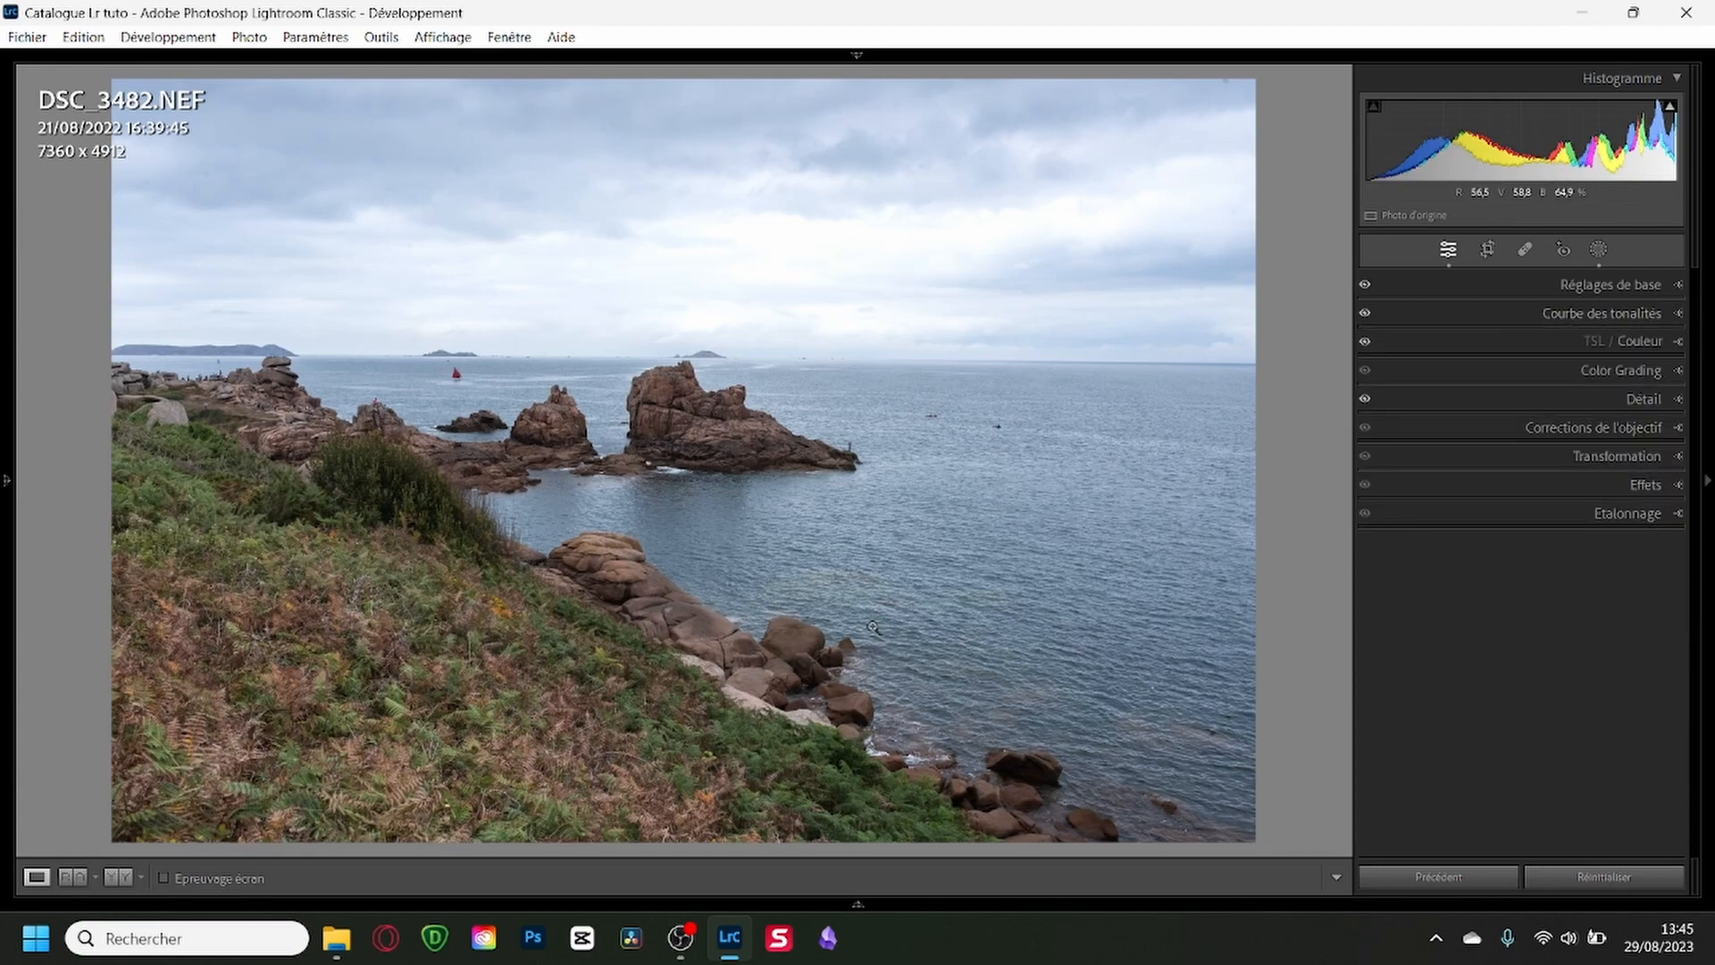
# Crop DSC_3484 to 16 x 9 at about 7003 x 3939 pixels, trimming mostly sky, and rotate it by -0.06.
pyautogui.press('Right')
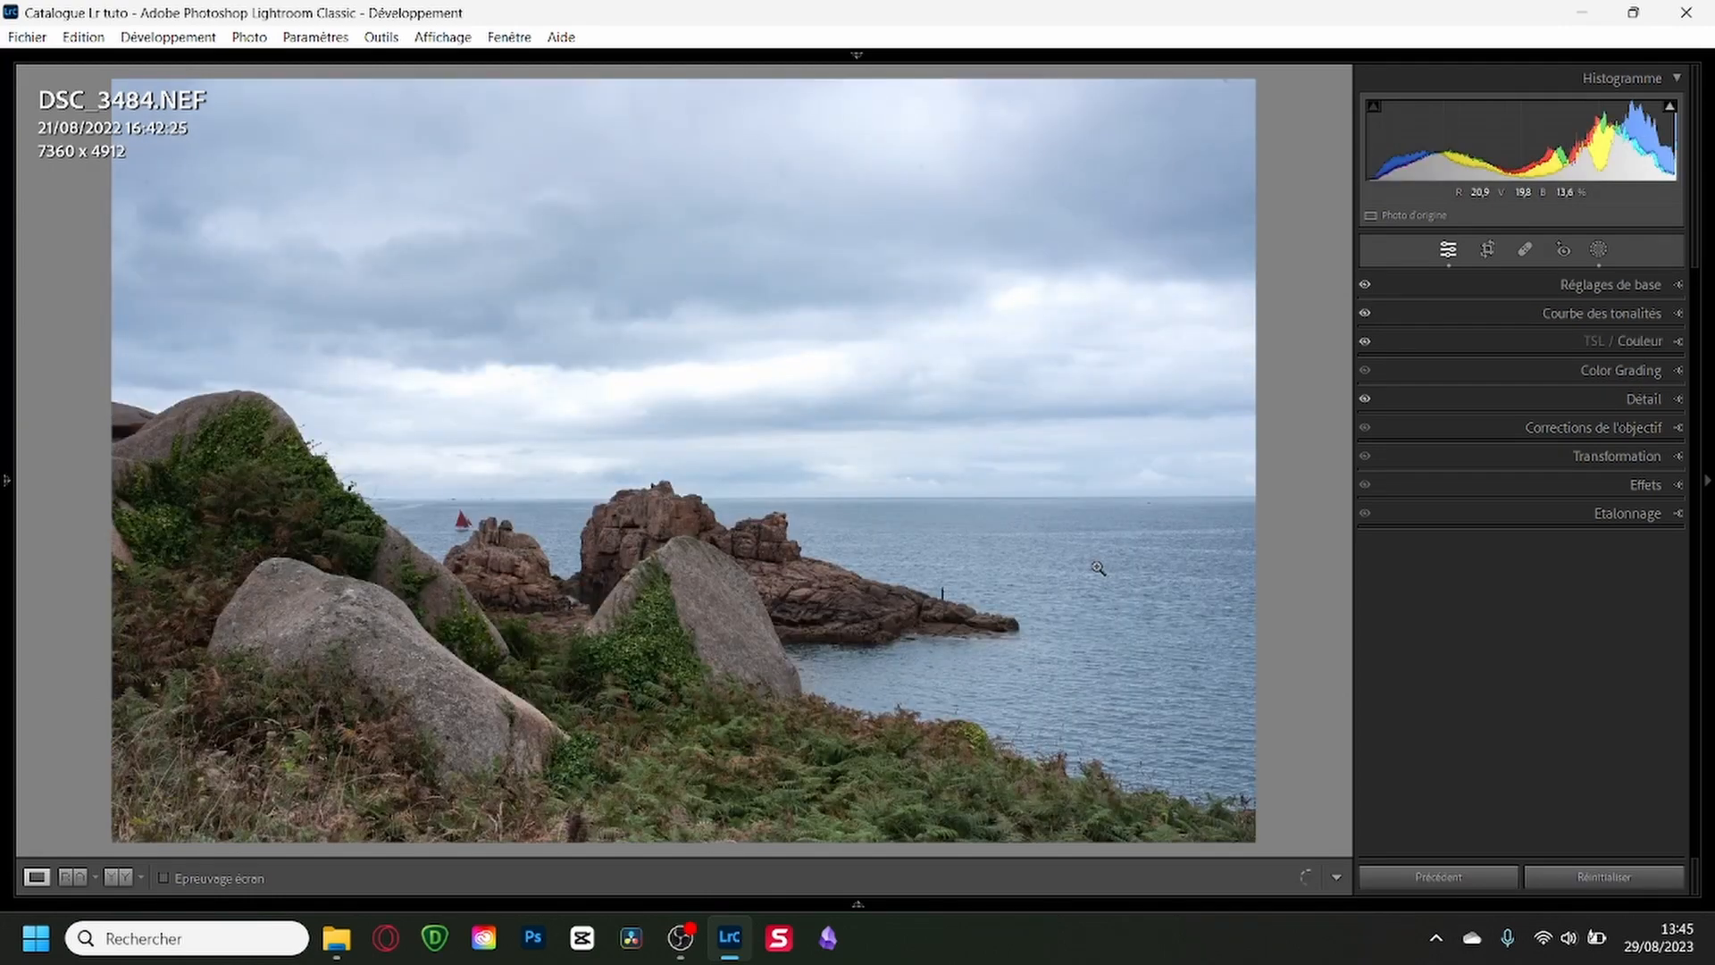
pyautogui.press('r')
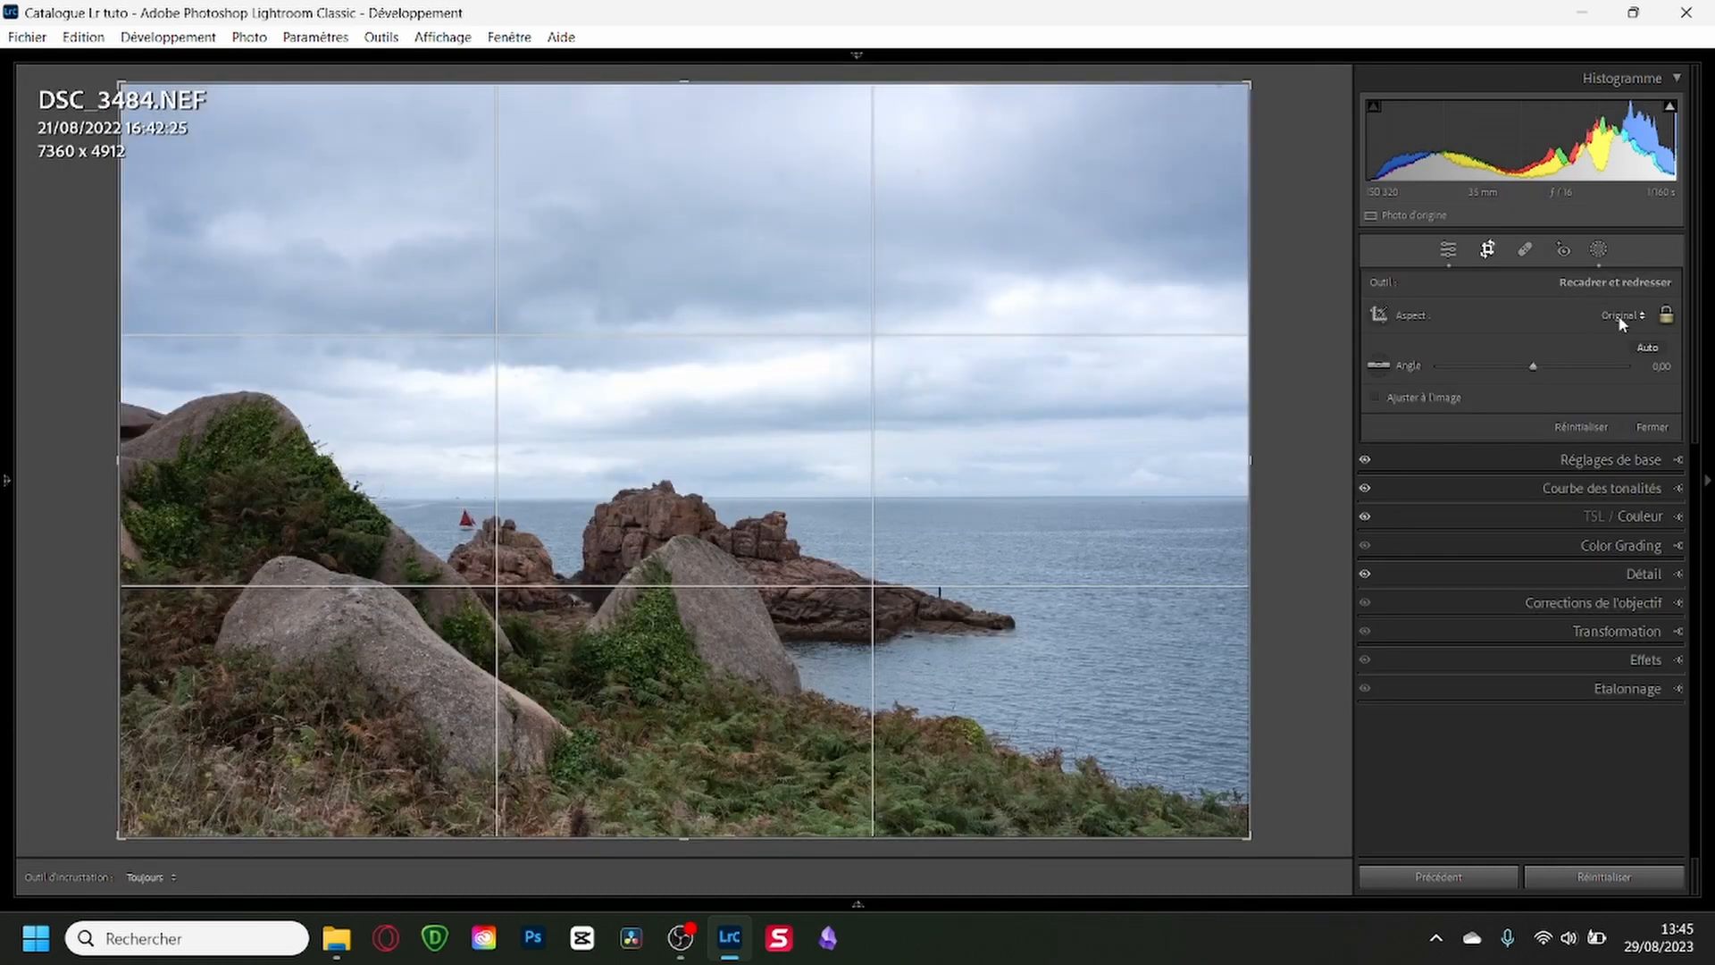
pyautogui.click(1622, 317)
pyautogui.click(1403, 563)
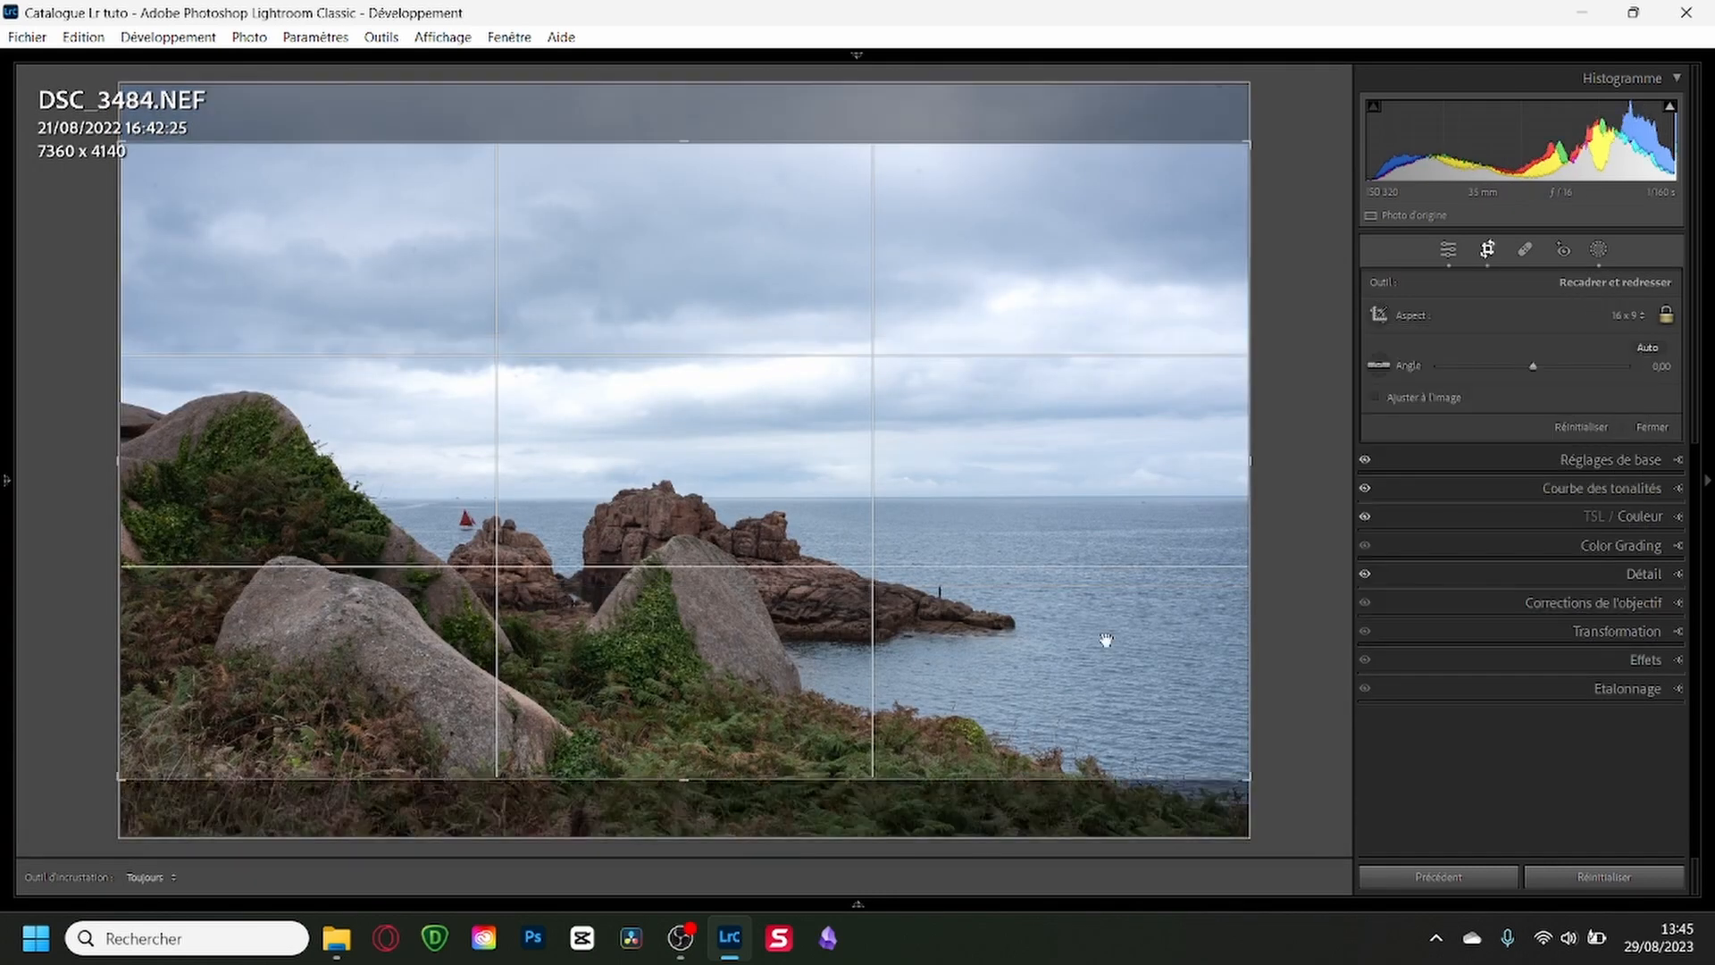
pyautogui.moveTo(1107, 636); pyautogui.dragTo(1117, 566)
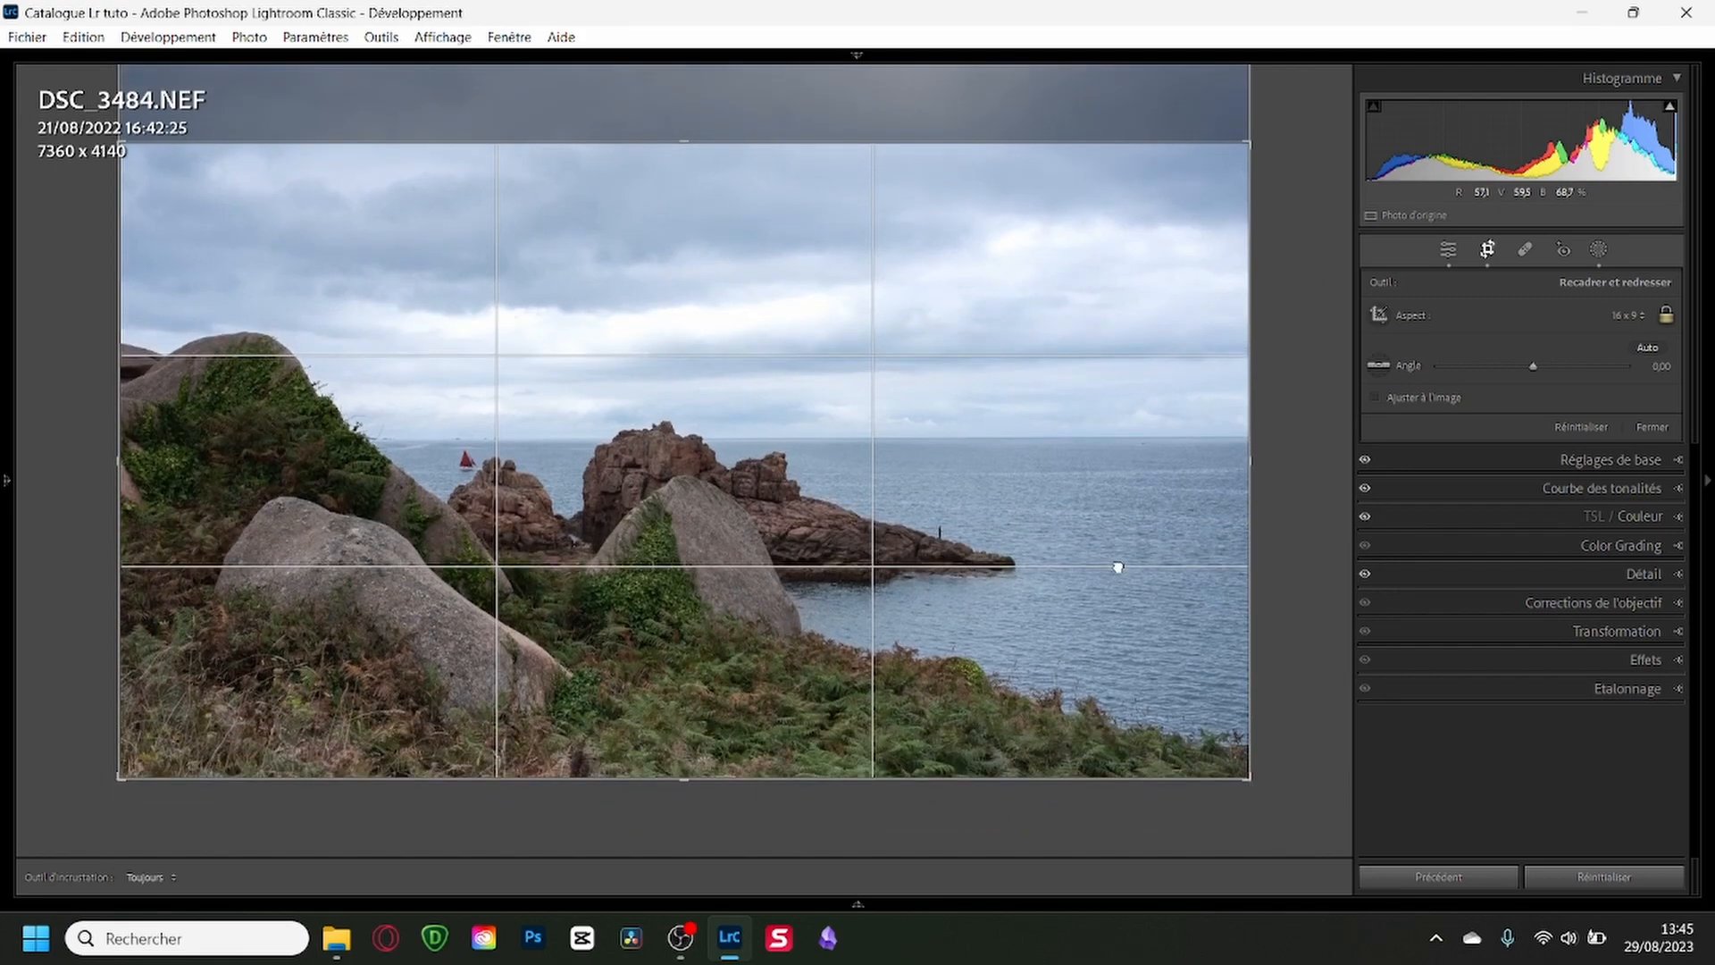
pyautogui.moveTo(976, 307); pyautogui.dragTo(987, 472)
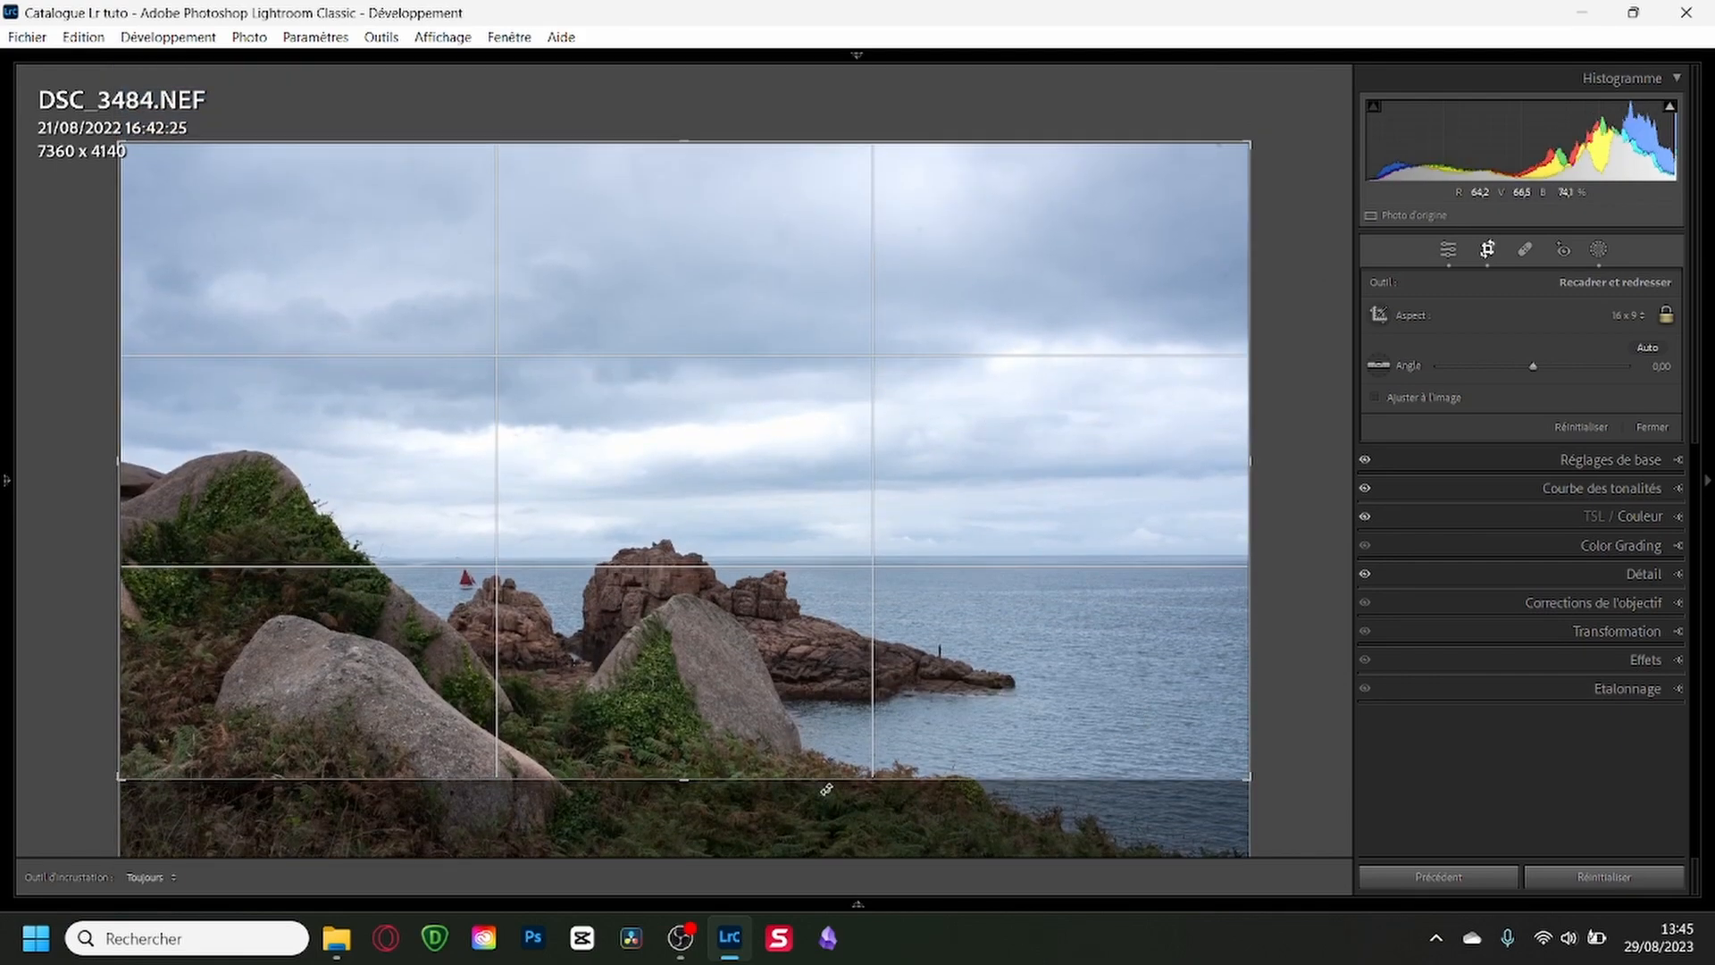
pyautogui.moveTo(1259, 609); pyautogui.dragTo(1254, 610)
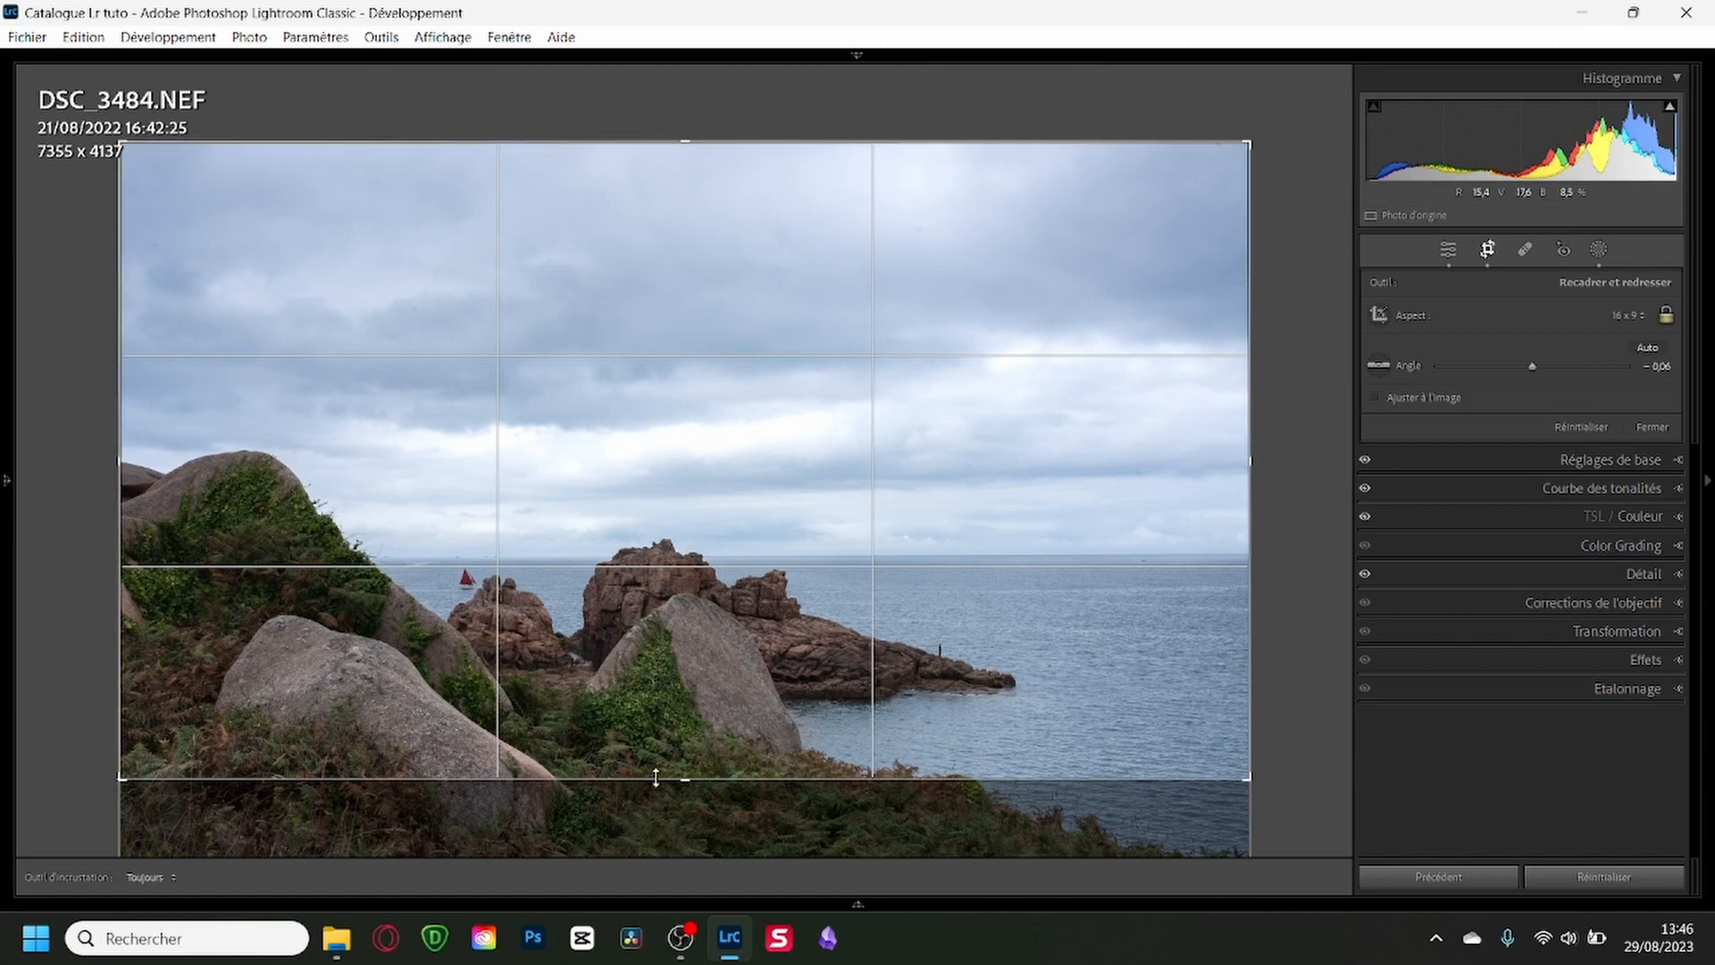
pyautogui.moveTo(656, 777); pyautogui.dragTo(661, 773)
pyautogui.moveTo(720, 682); pyautogui.dragTo(919, 554)
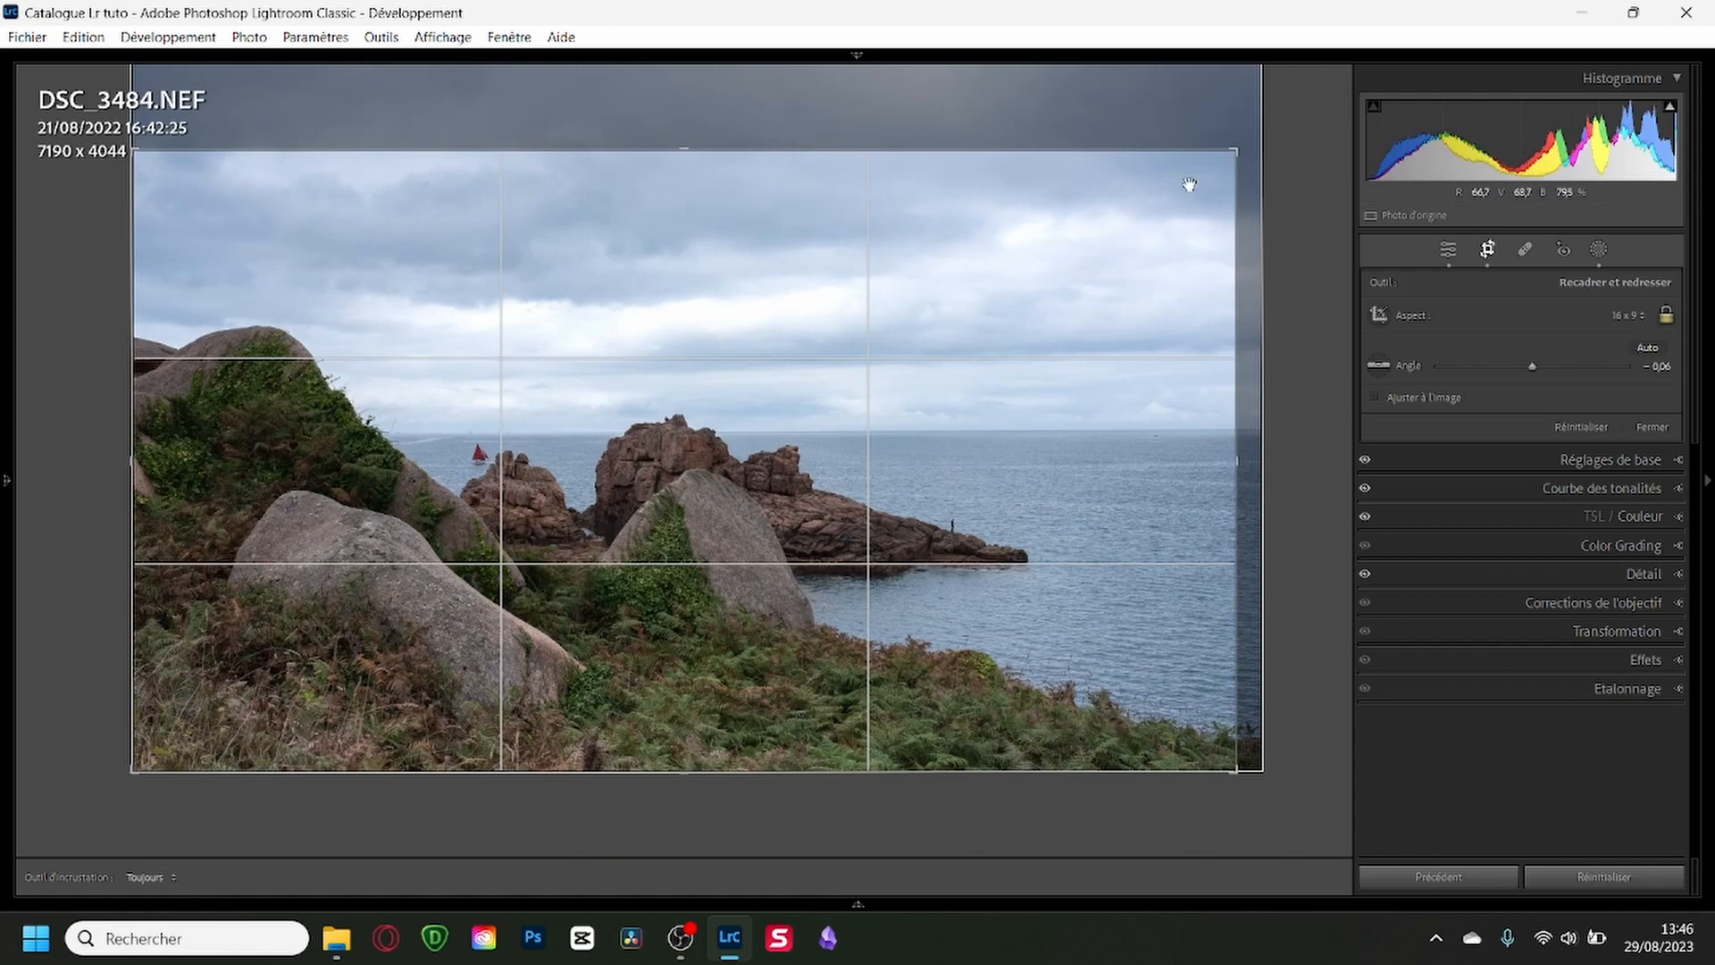
pyautogui.moveTo(1231, 148); pyautogui.dragTo(1213, 160)
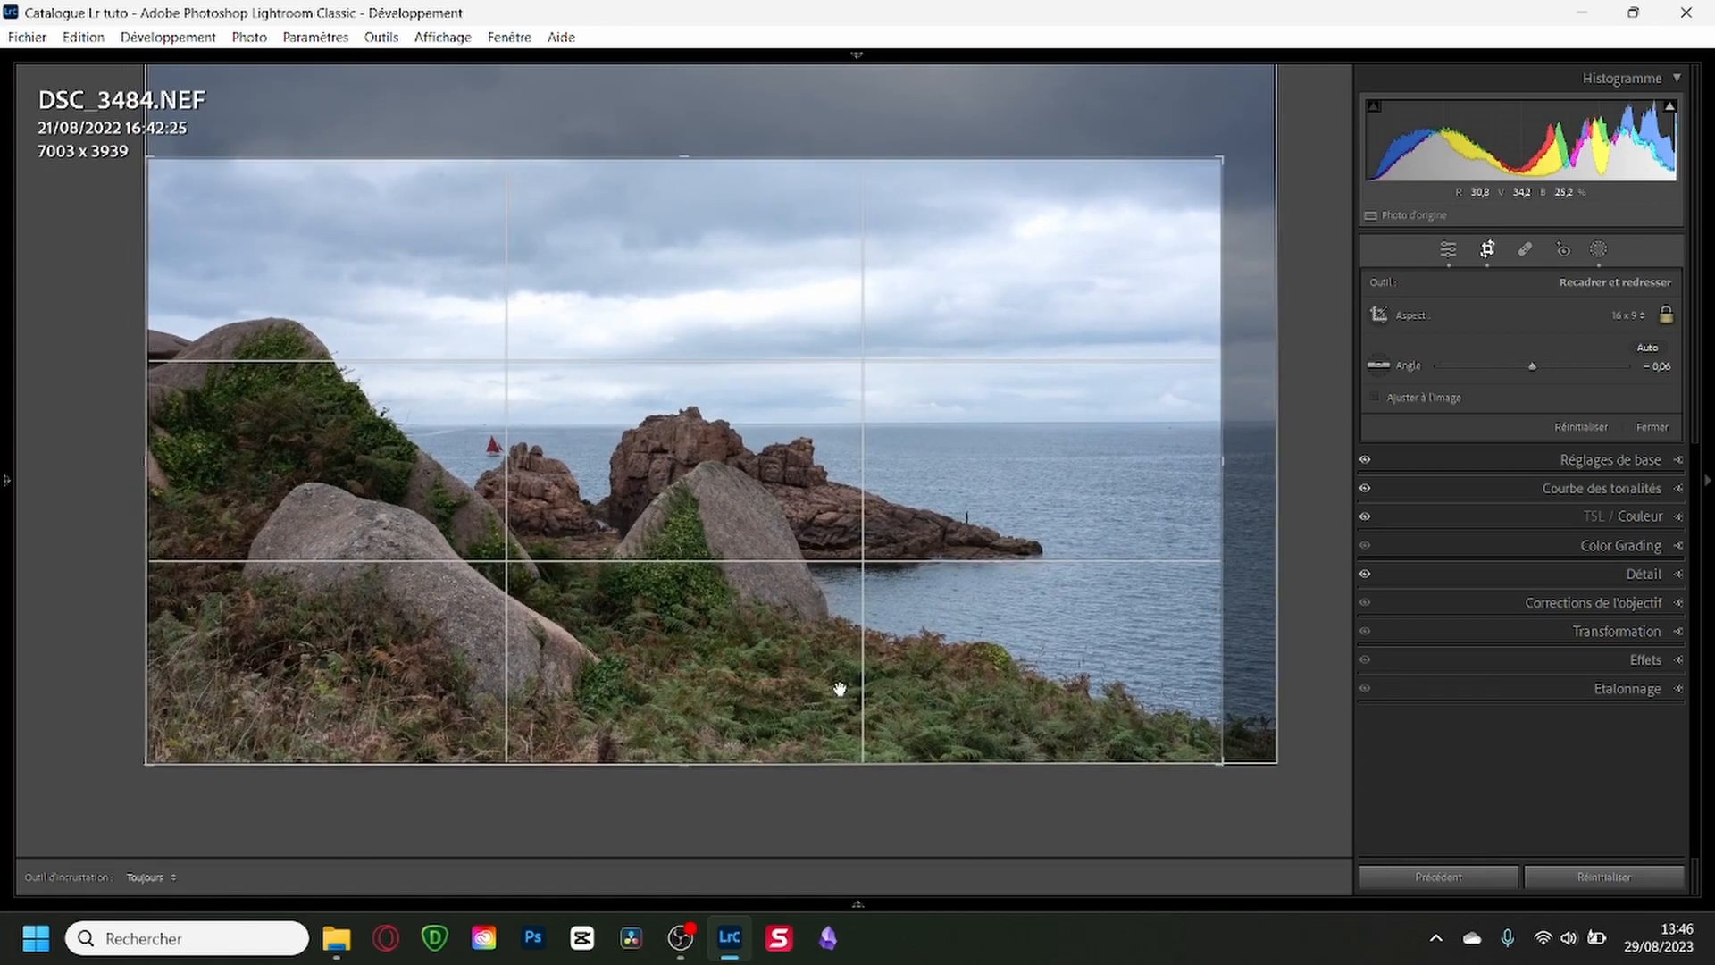
pyautogui.press('Return')
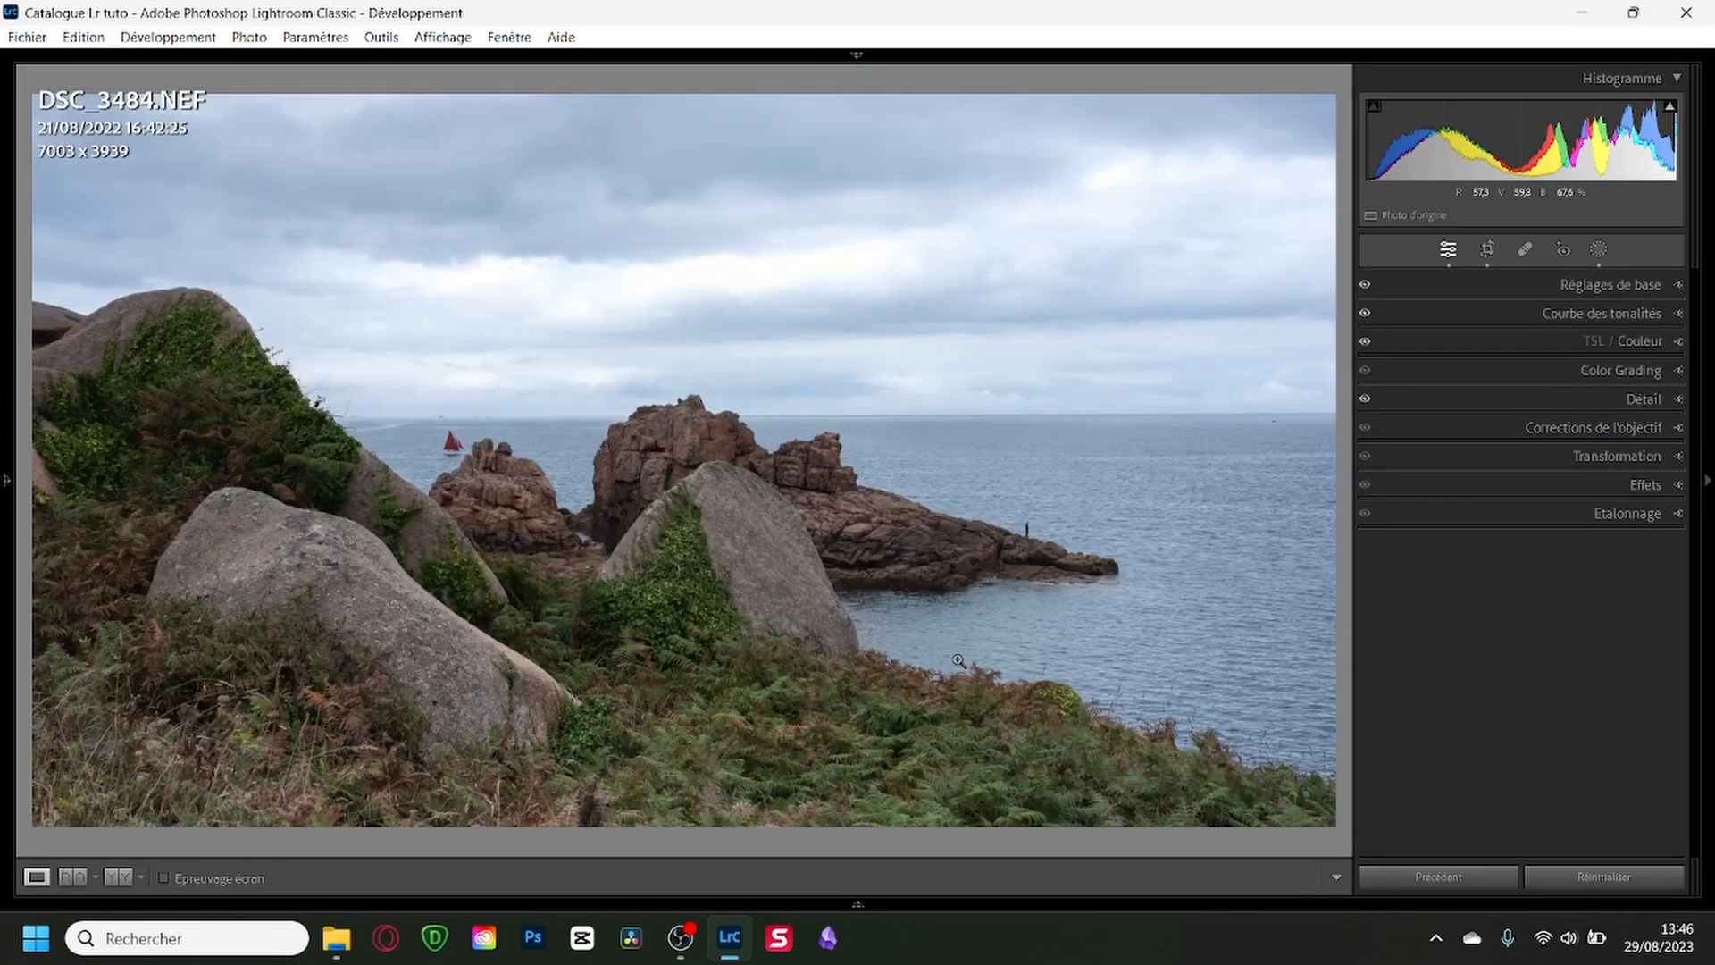
# Rate DSC_3484 one star, advance to DSC_3487 and return to the Library grid.
pyautogui.press('1')
pyautogui.press('Right')
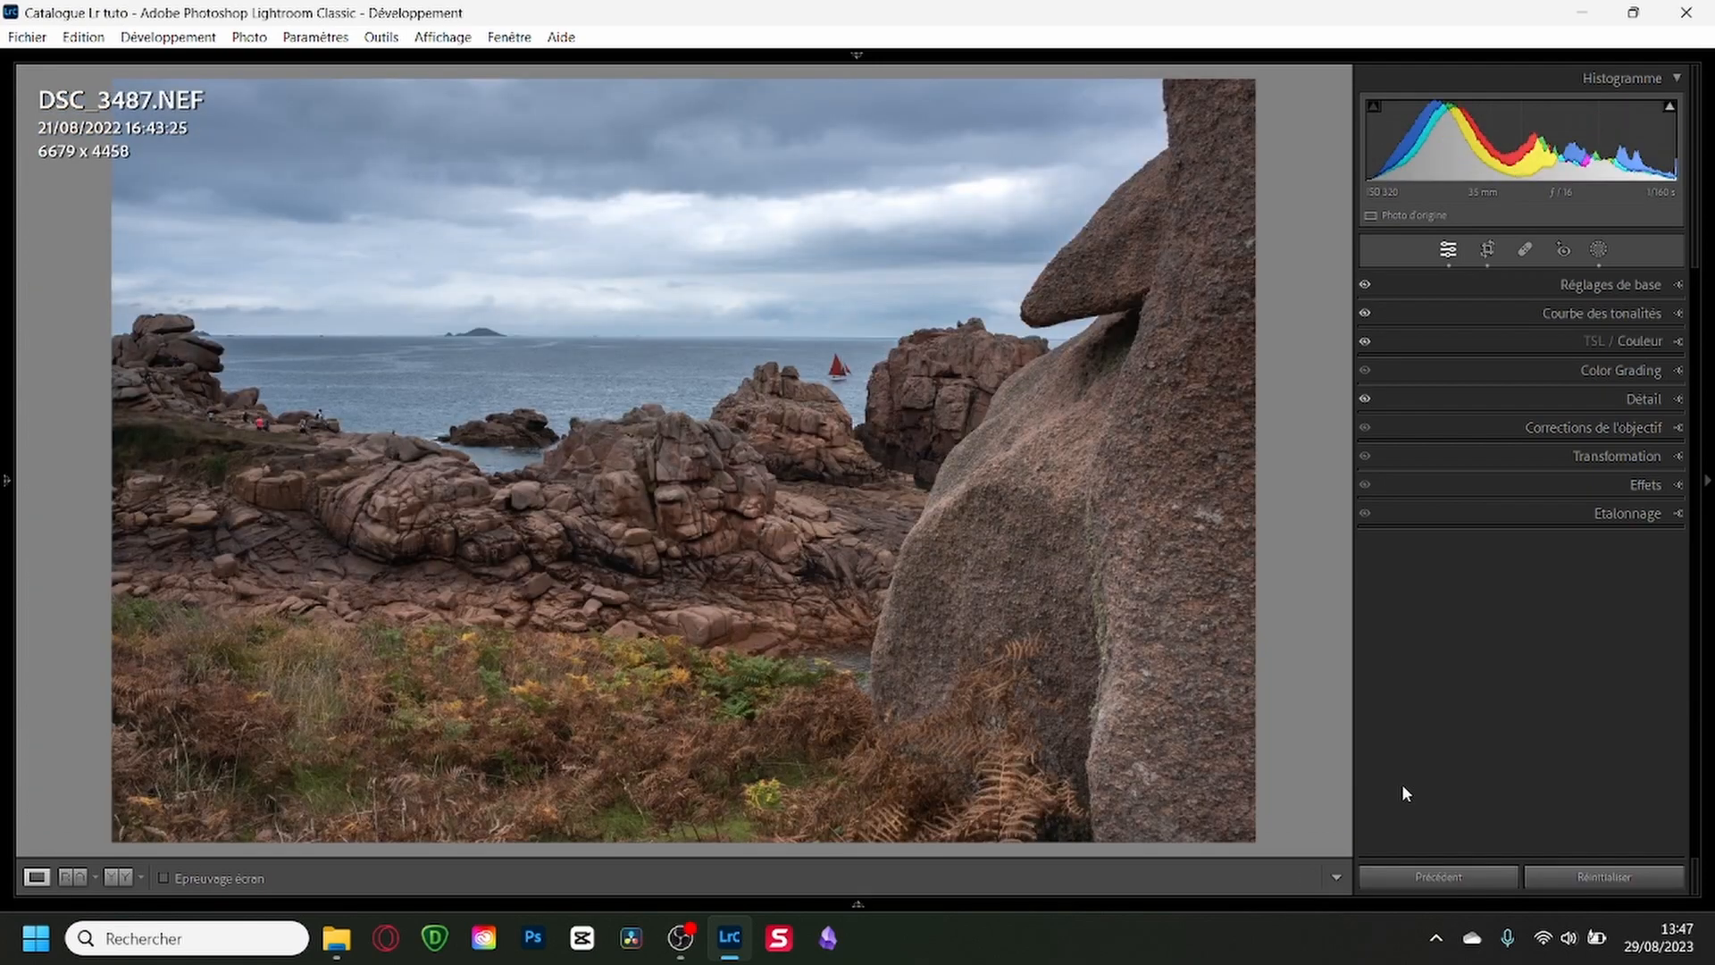
pyautogui.press('g')
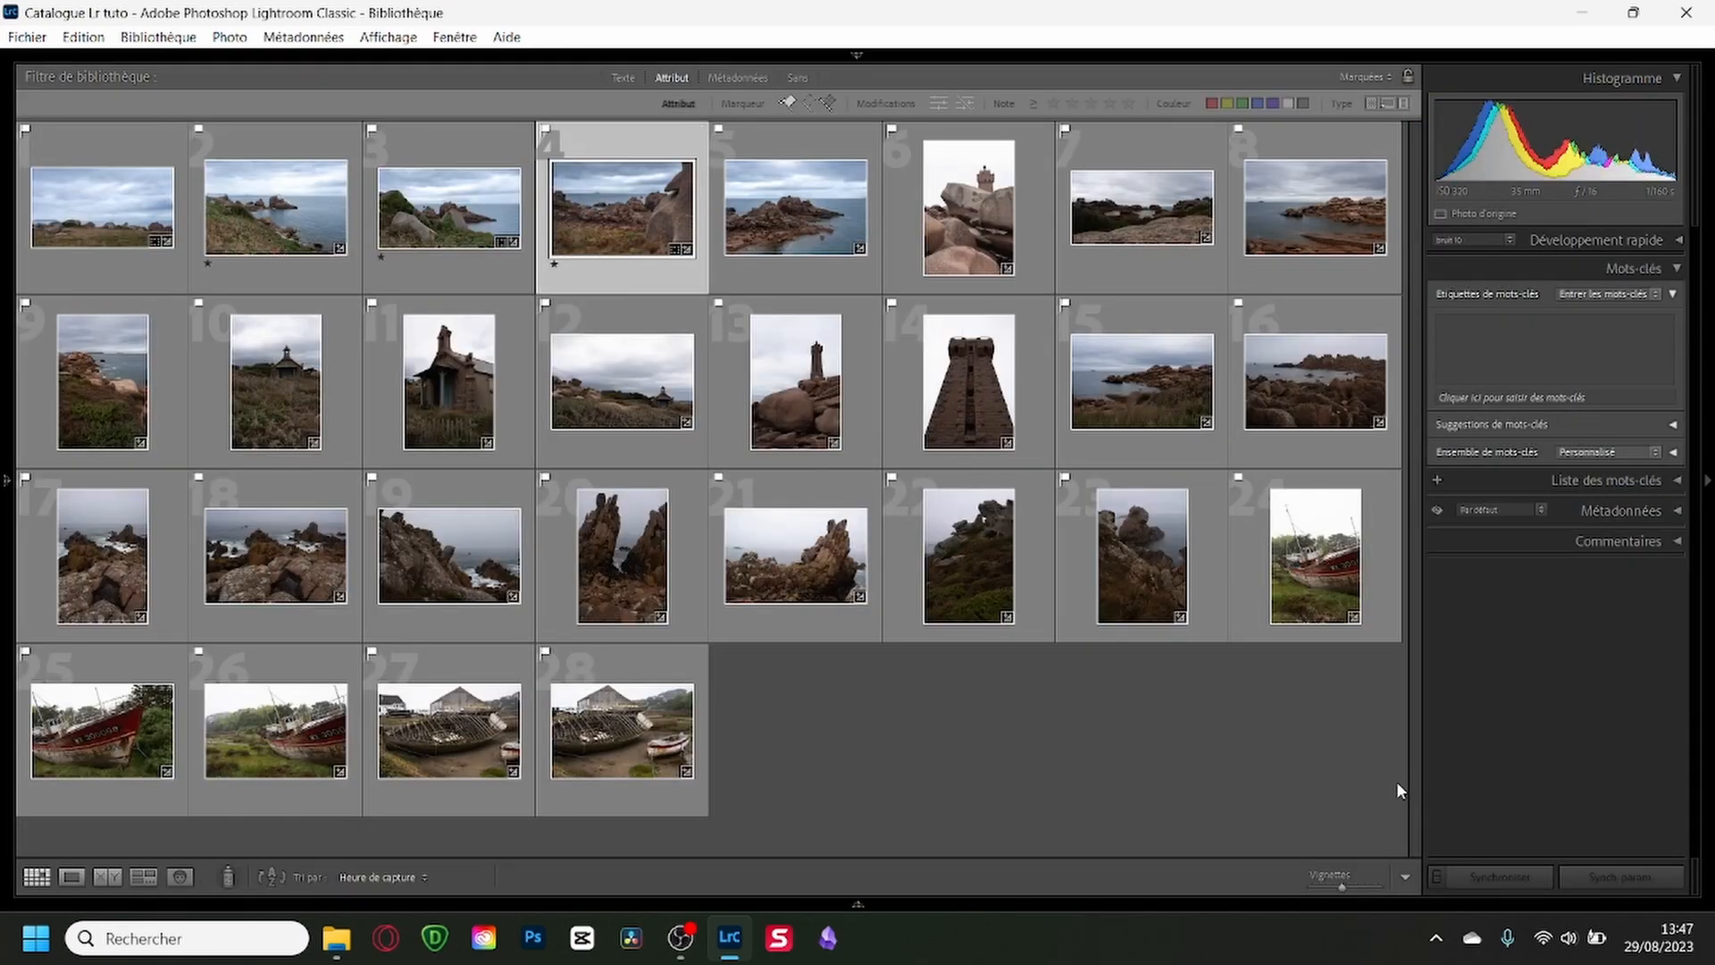
# Filter the flagged photos in the grid to those rated one star or more.
pyautogui.moveTo(860, 54)
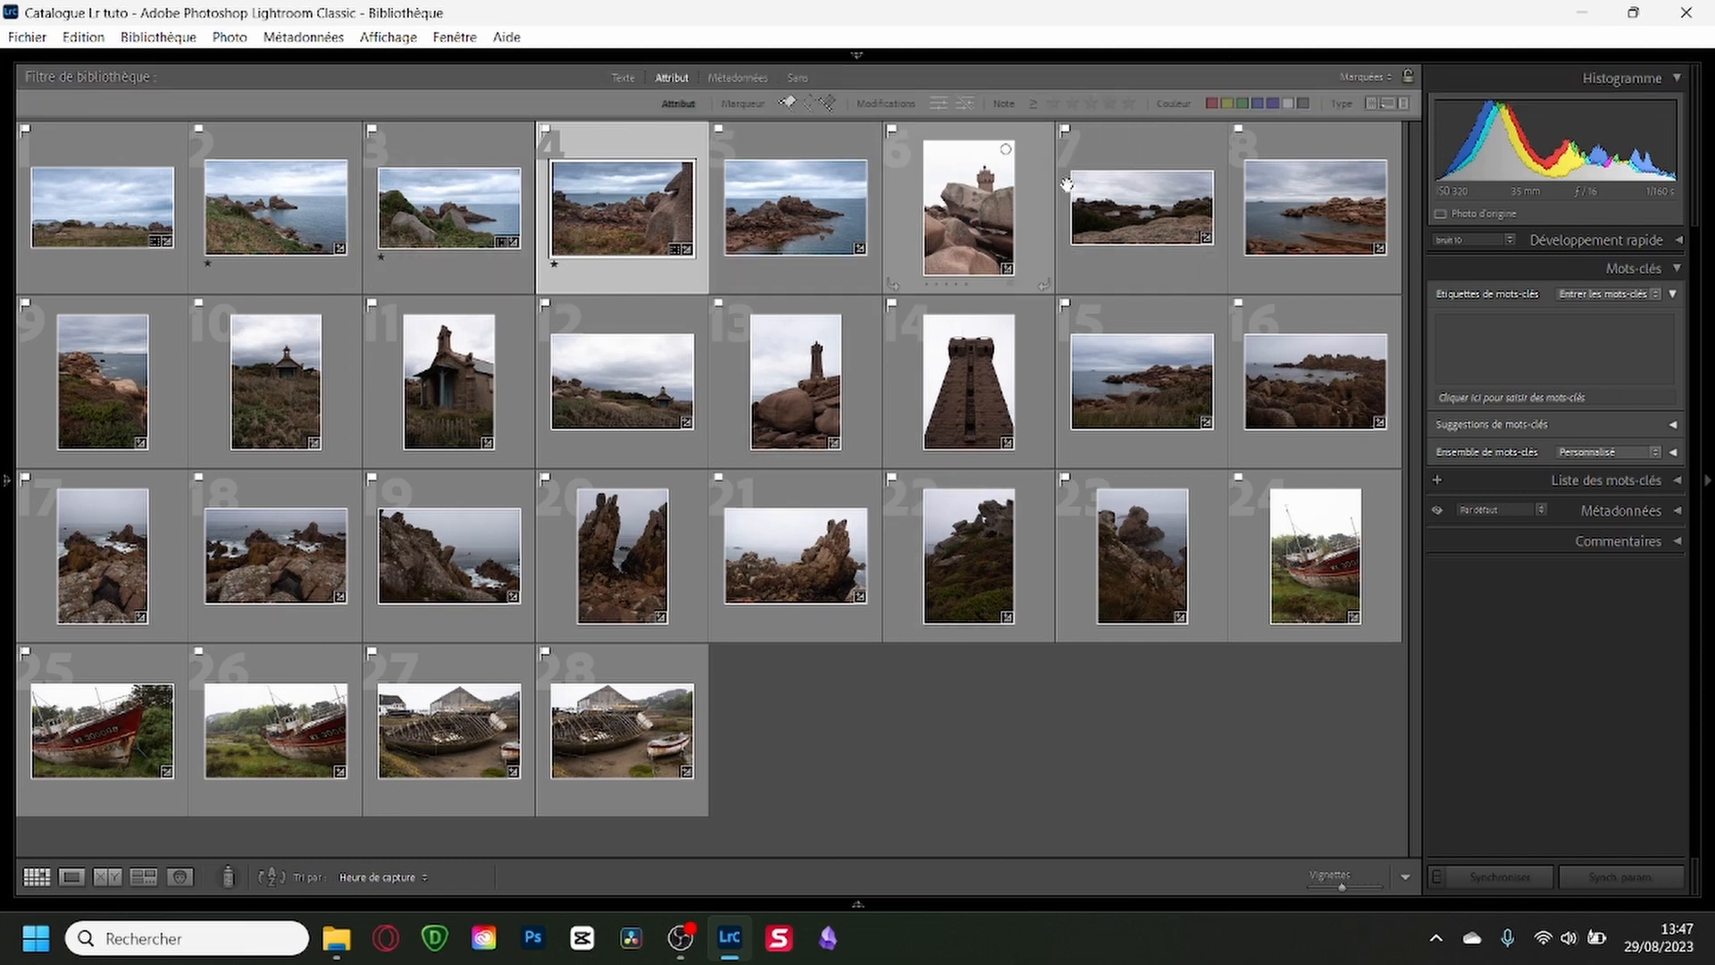
pyautogui.click(1054, 103)
pyautogui.hotkey('ctrl', 'z')
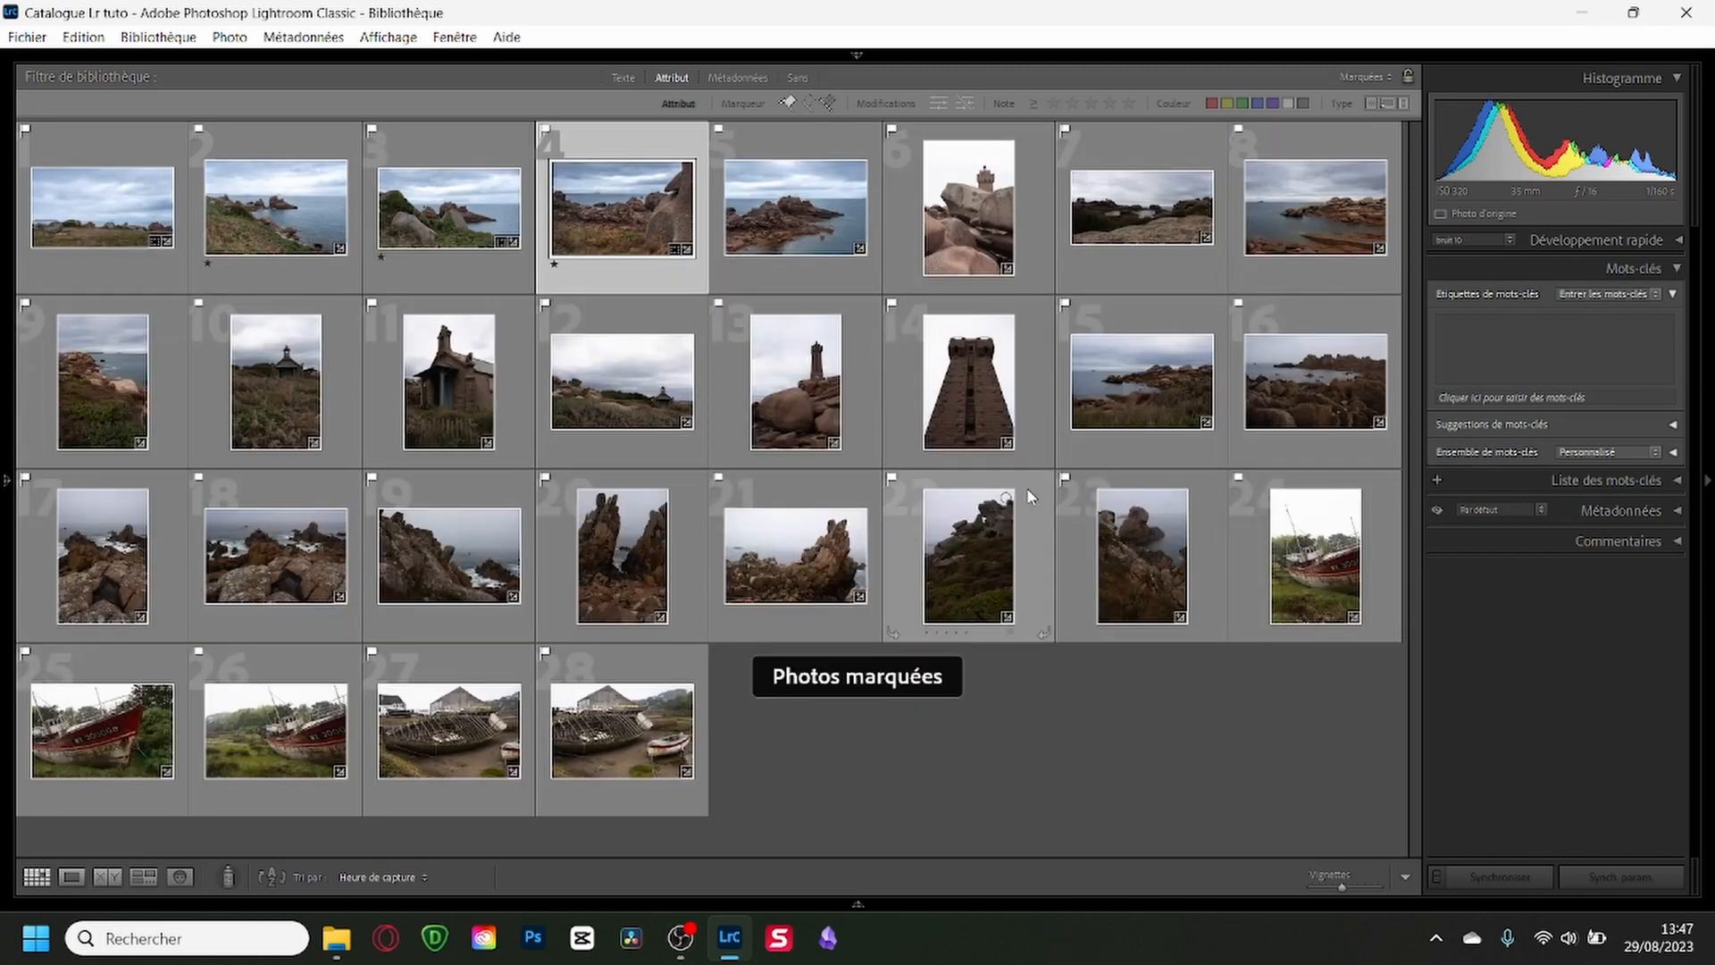
pyautogui.click(1054, 103)
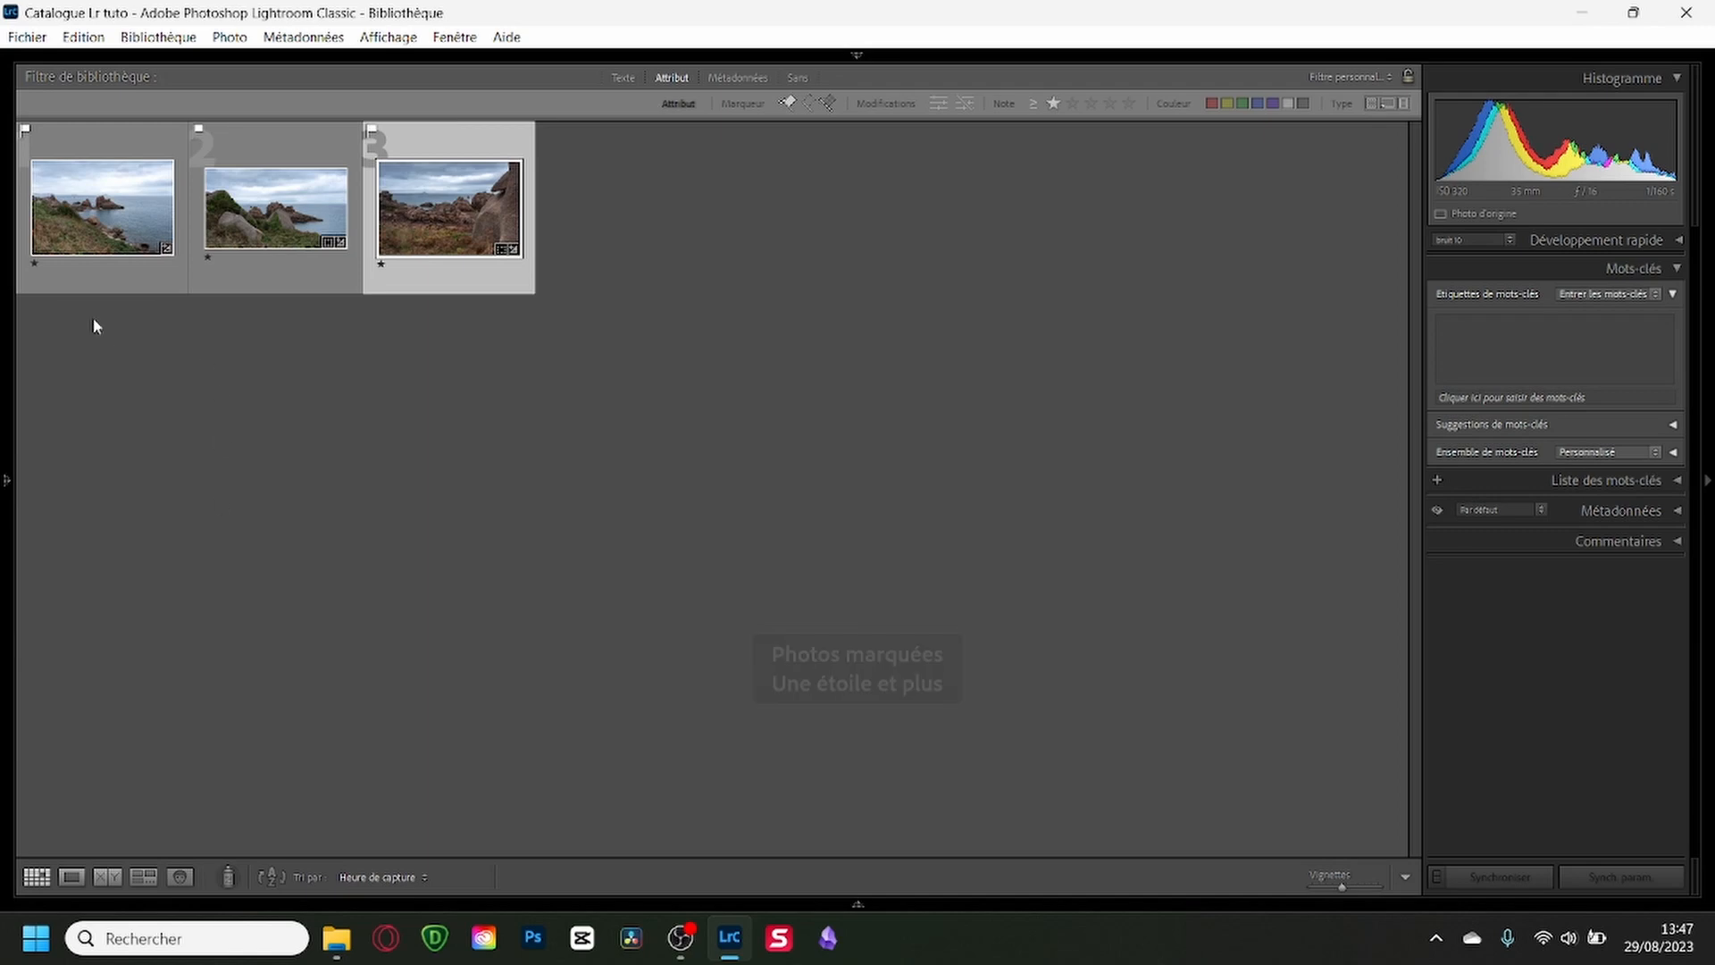
# Review the one-star photos DSC_3482 to DSC_3487 one by one at full view and return to the grid.
pyautogui.click(104, 150)
pyautogui.press('e')
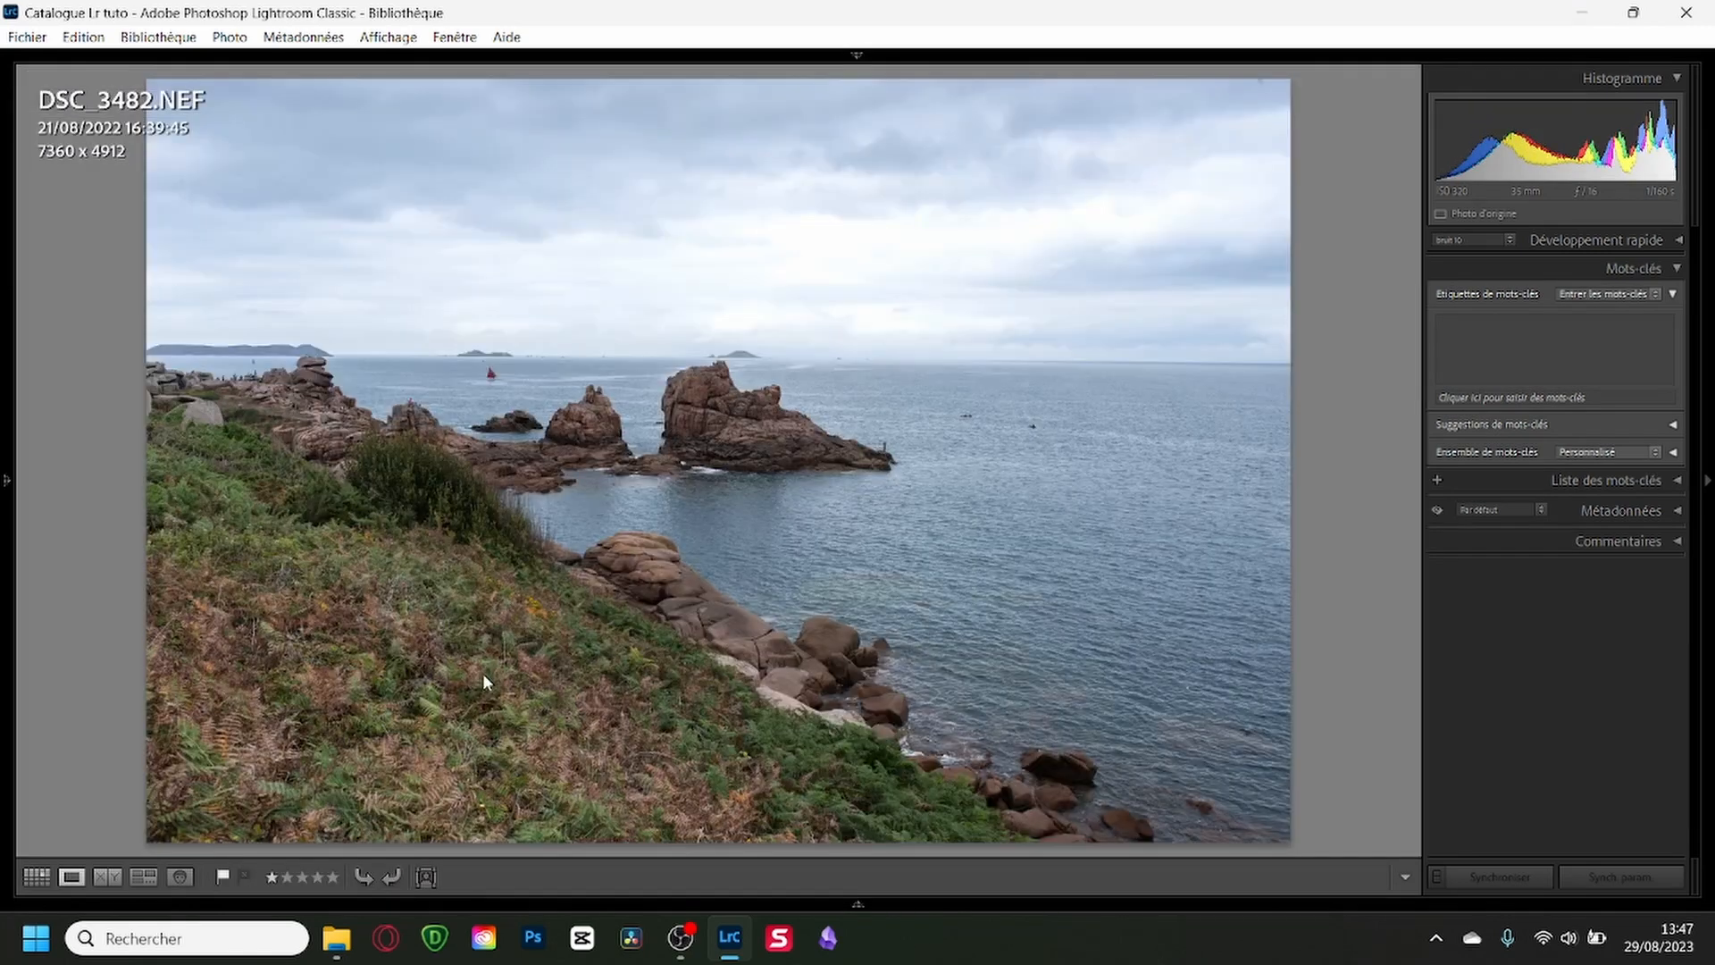
pyautogui.press('Right')
pyautogui.press('Right')
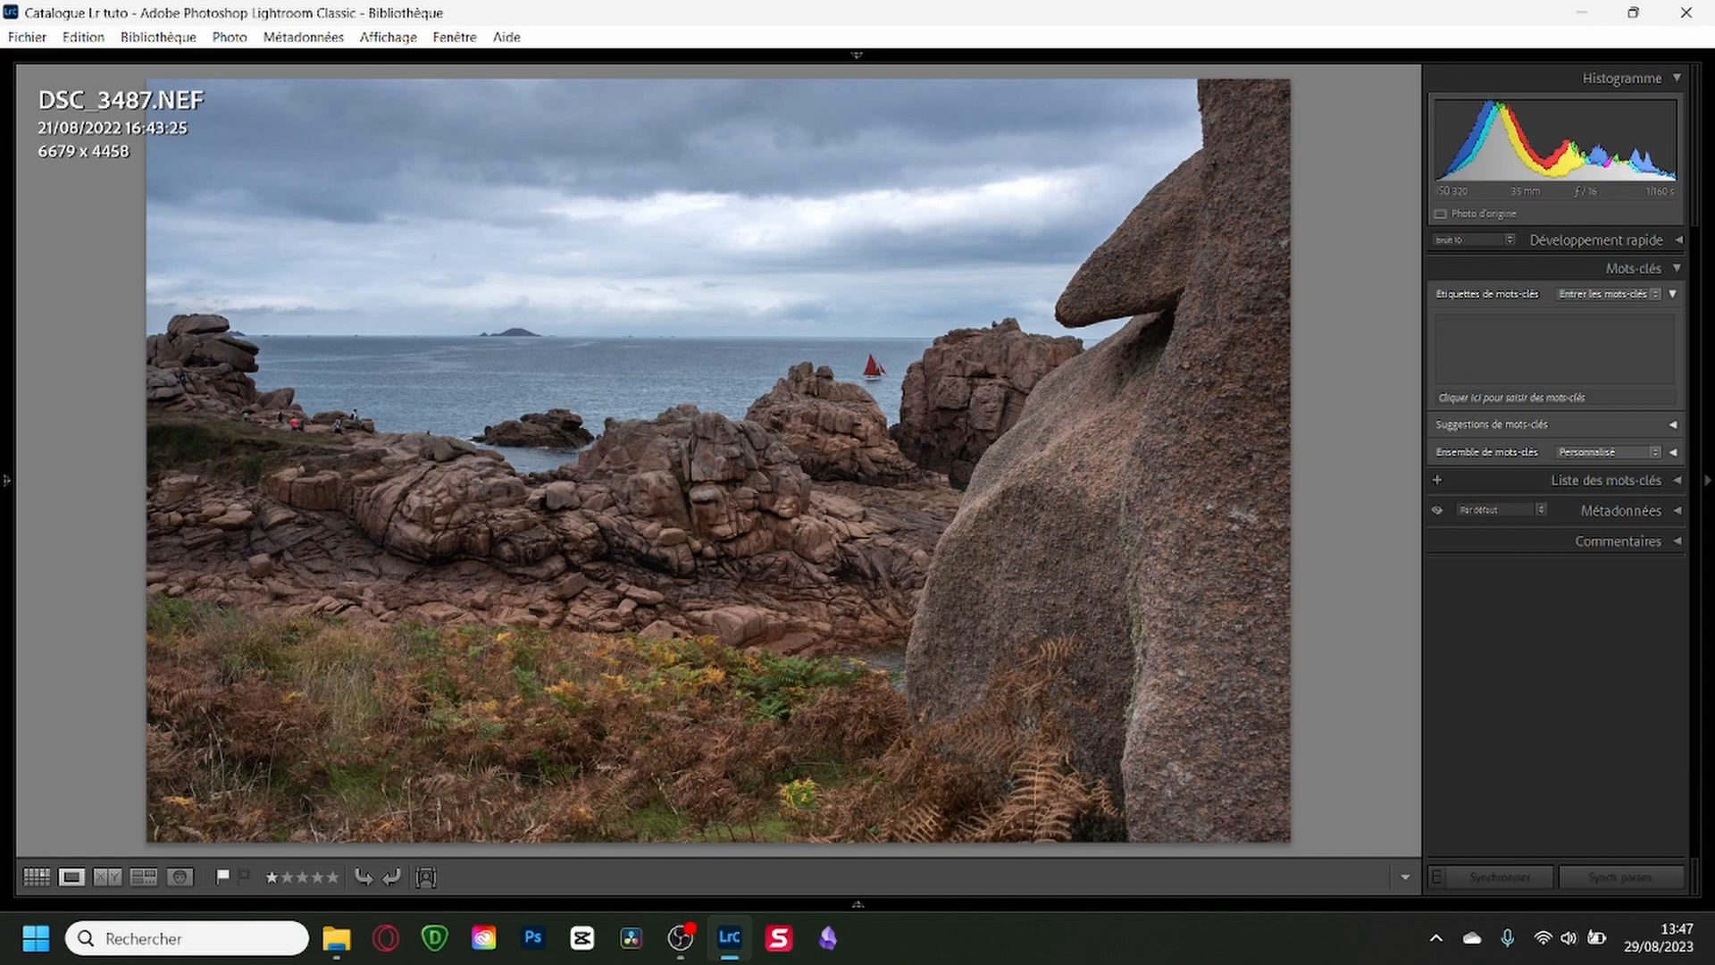
pyautogui.press('g')
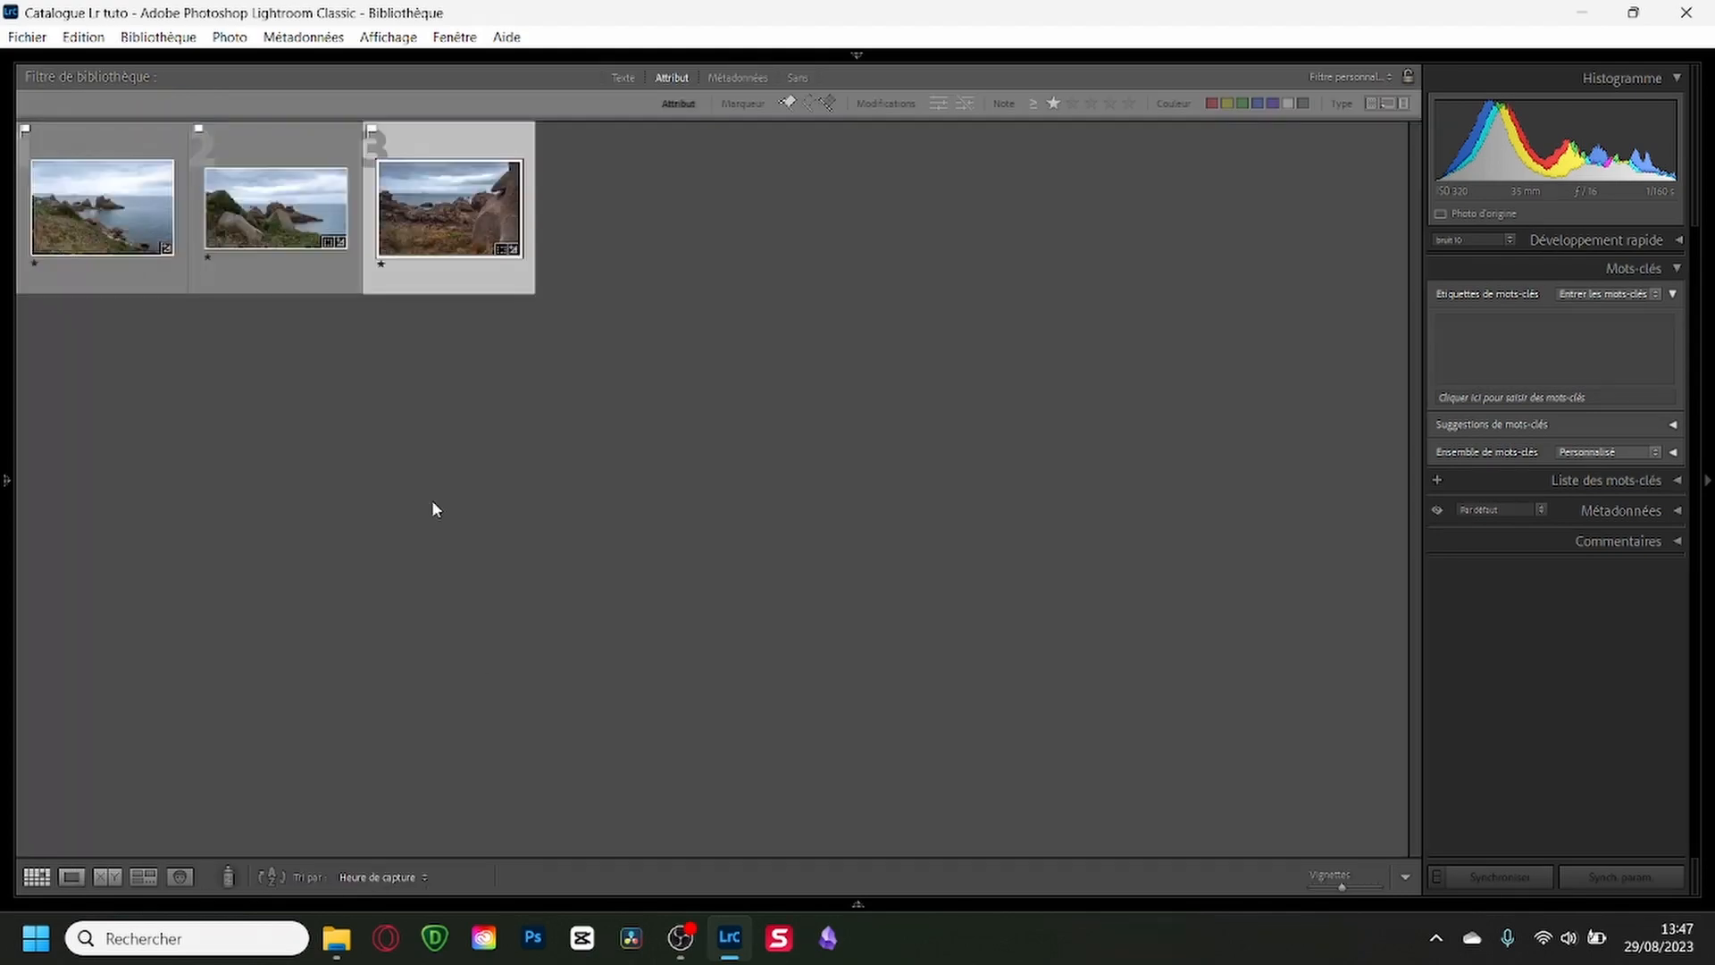
# Remove the star rating filter and include the unflagged and rejected photos in the grid.
pyautogui.click(1050, 105)
pyautogui.click(809, 104)
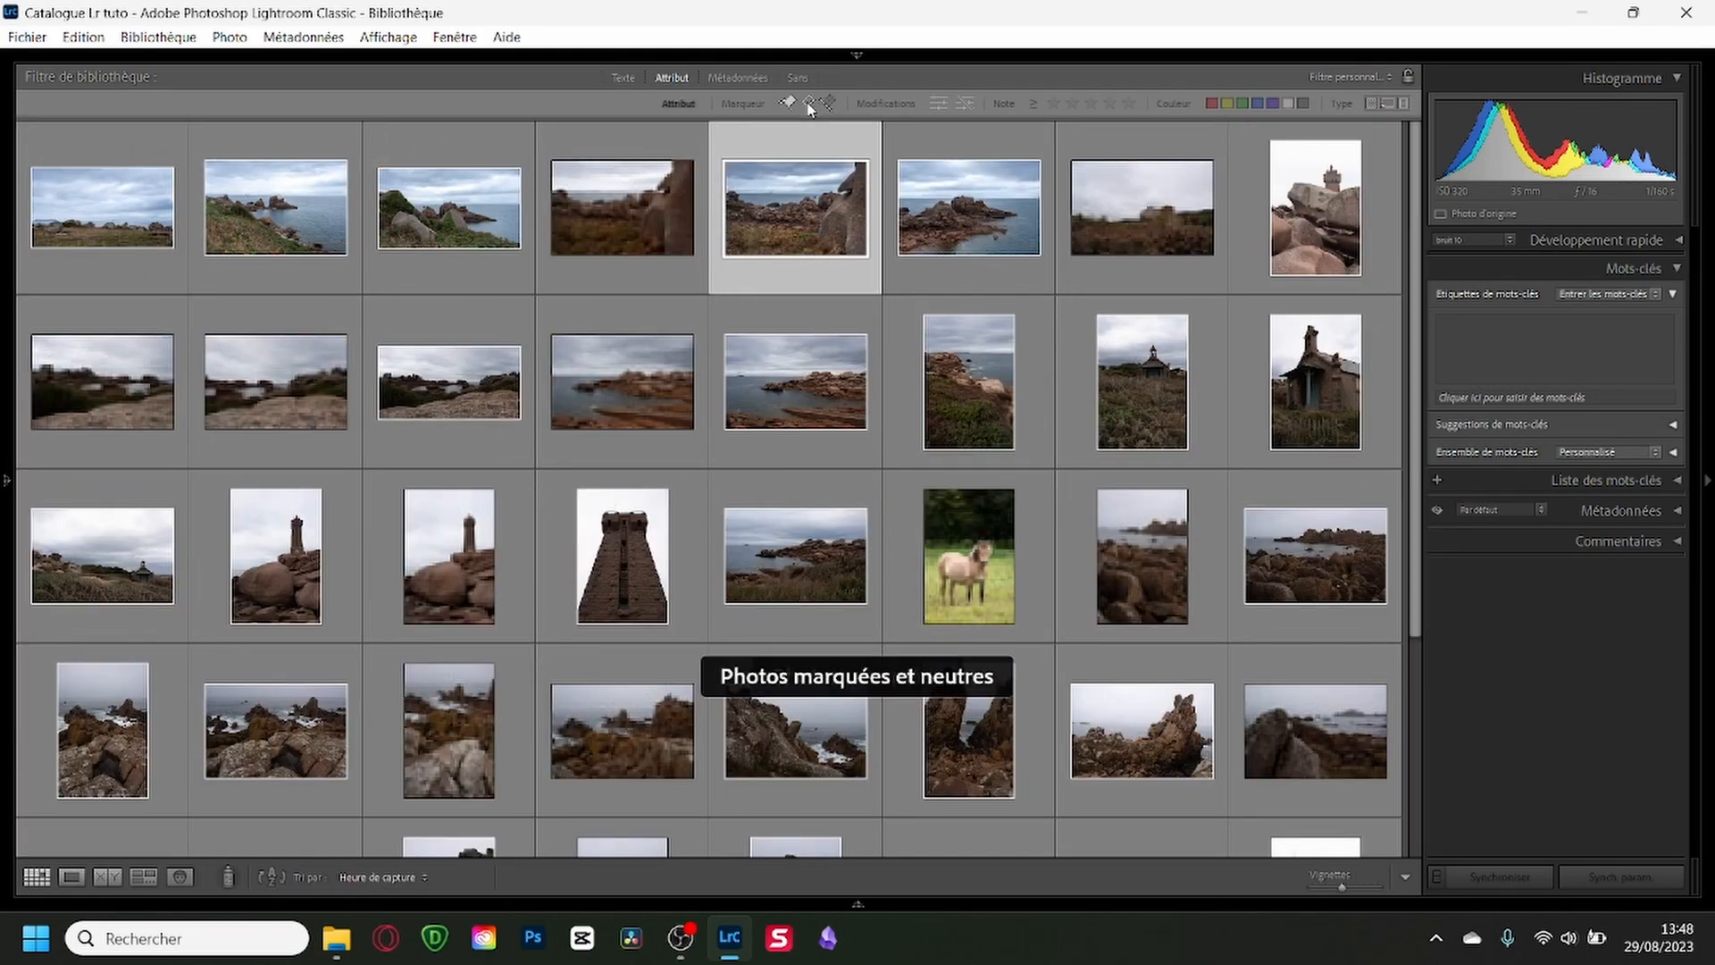
pyautogui.click(830, 104)
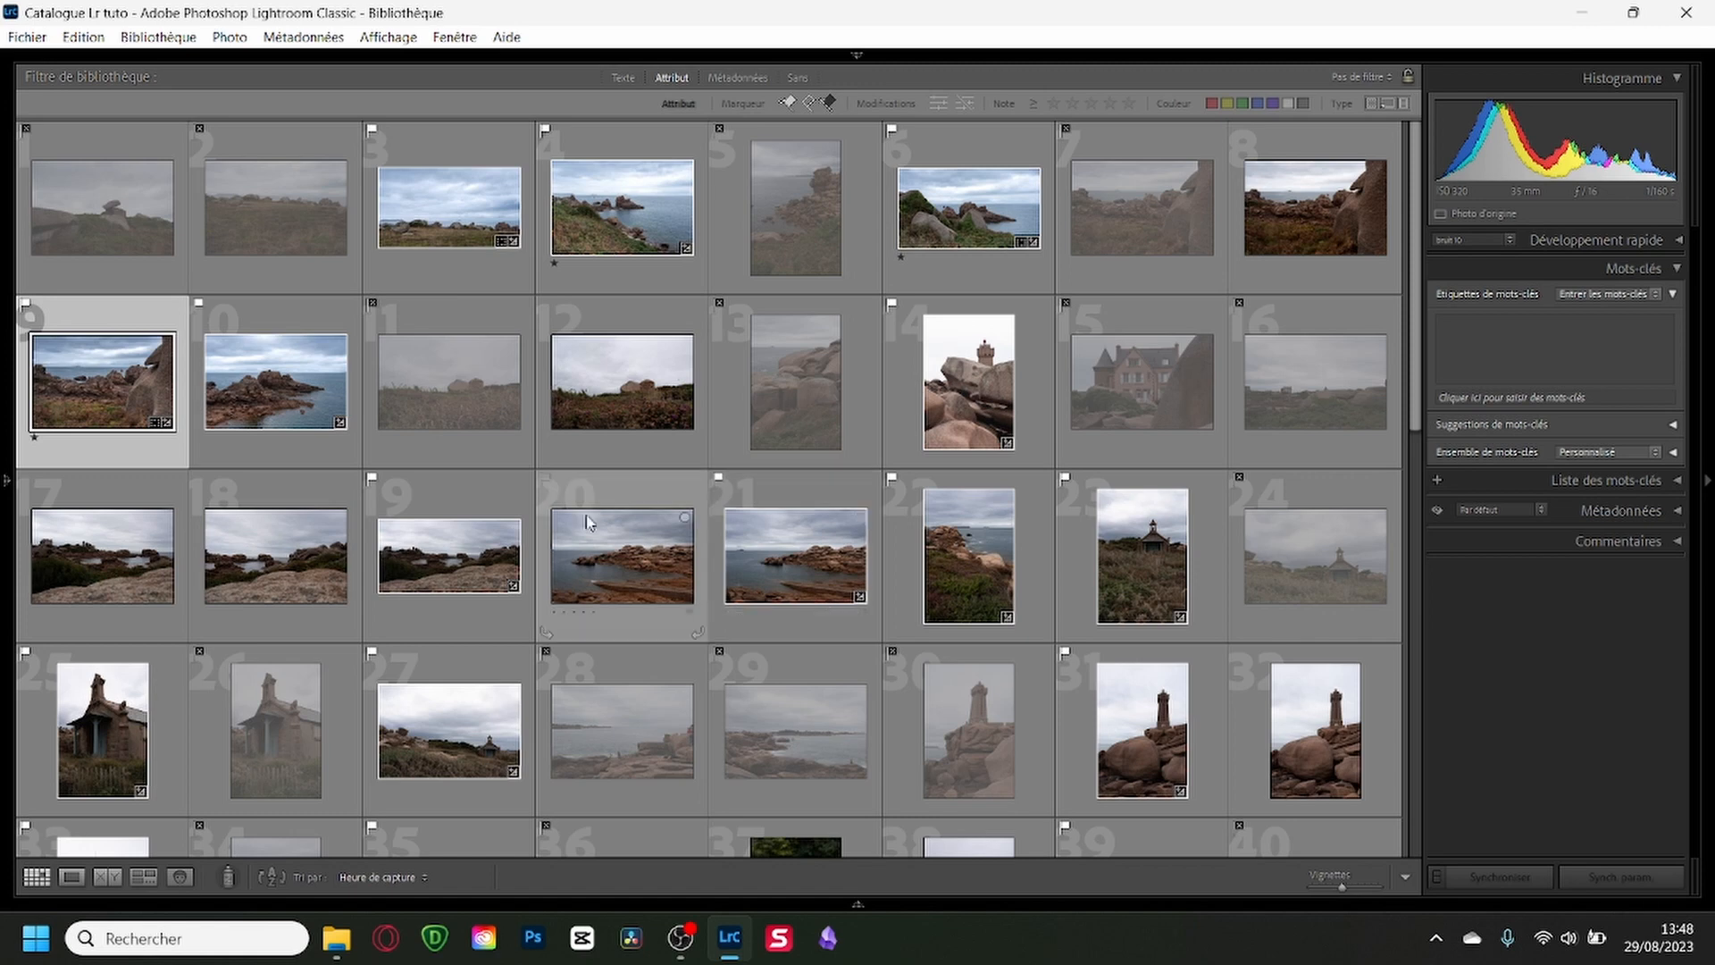
# Activate the Painter tool with the brut 10 setting and put it away again.
pyautogui.click(232, 879)
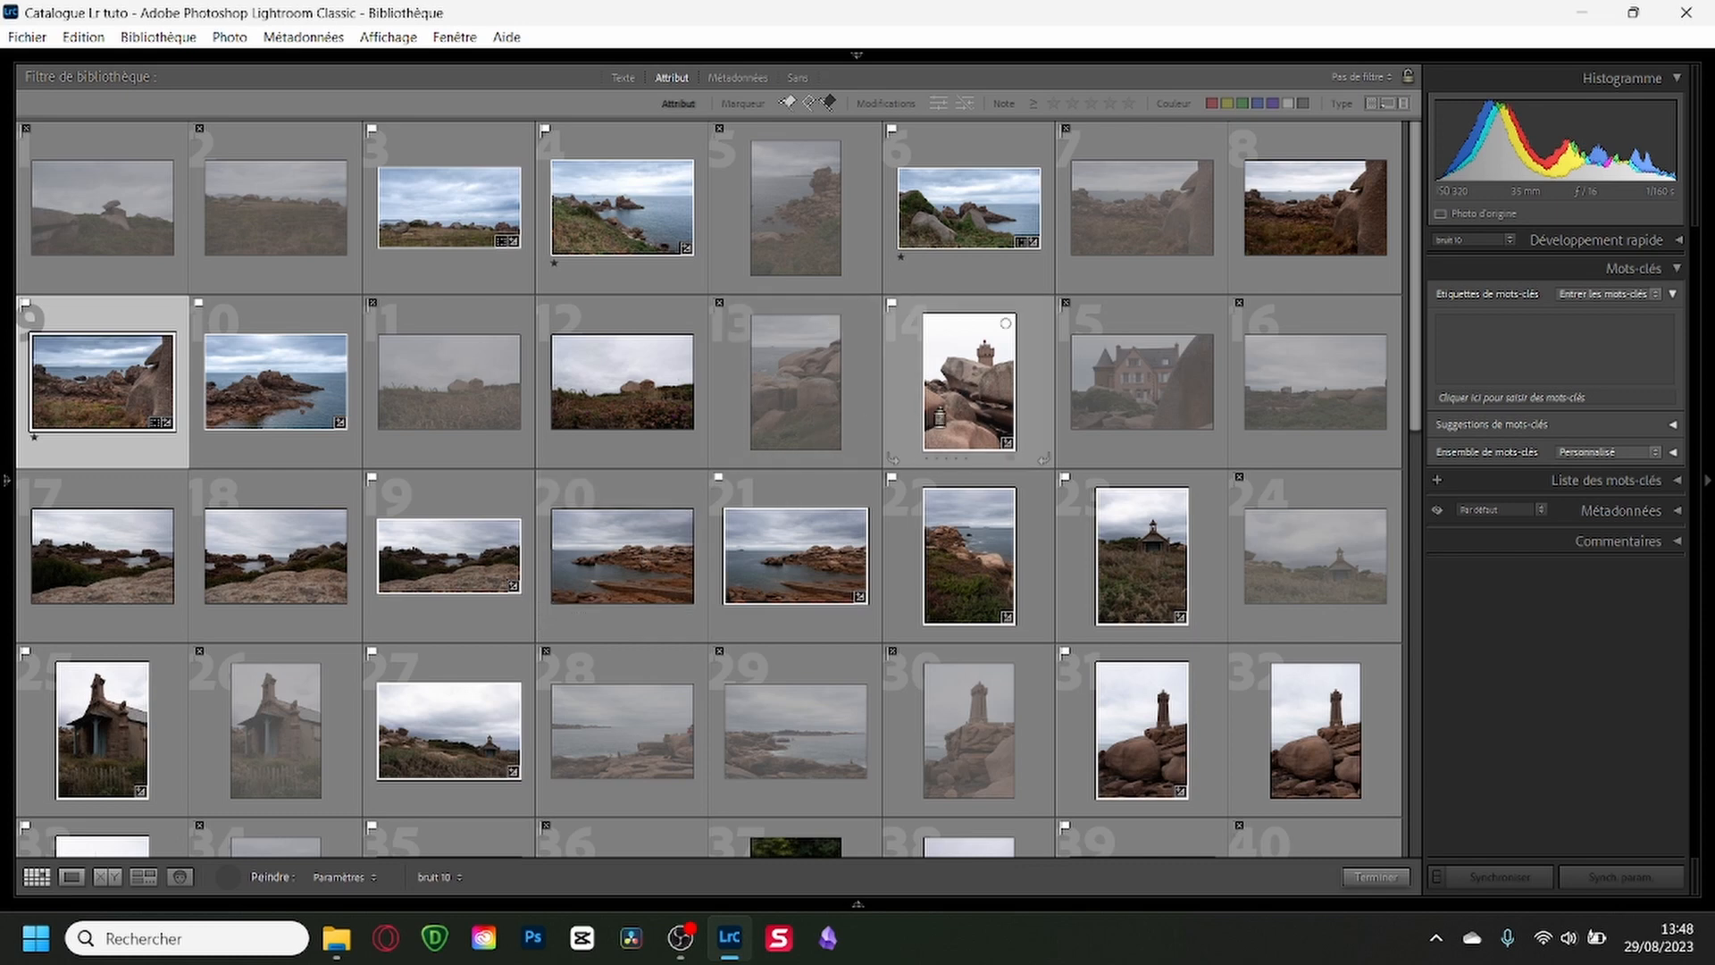
pyautogui.click(229, 880)
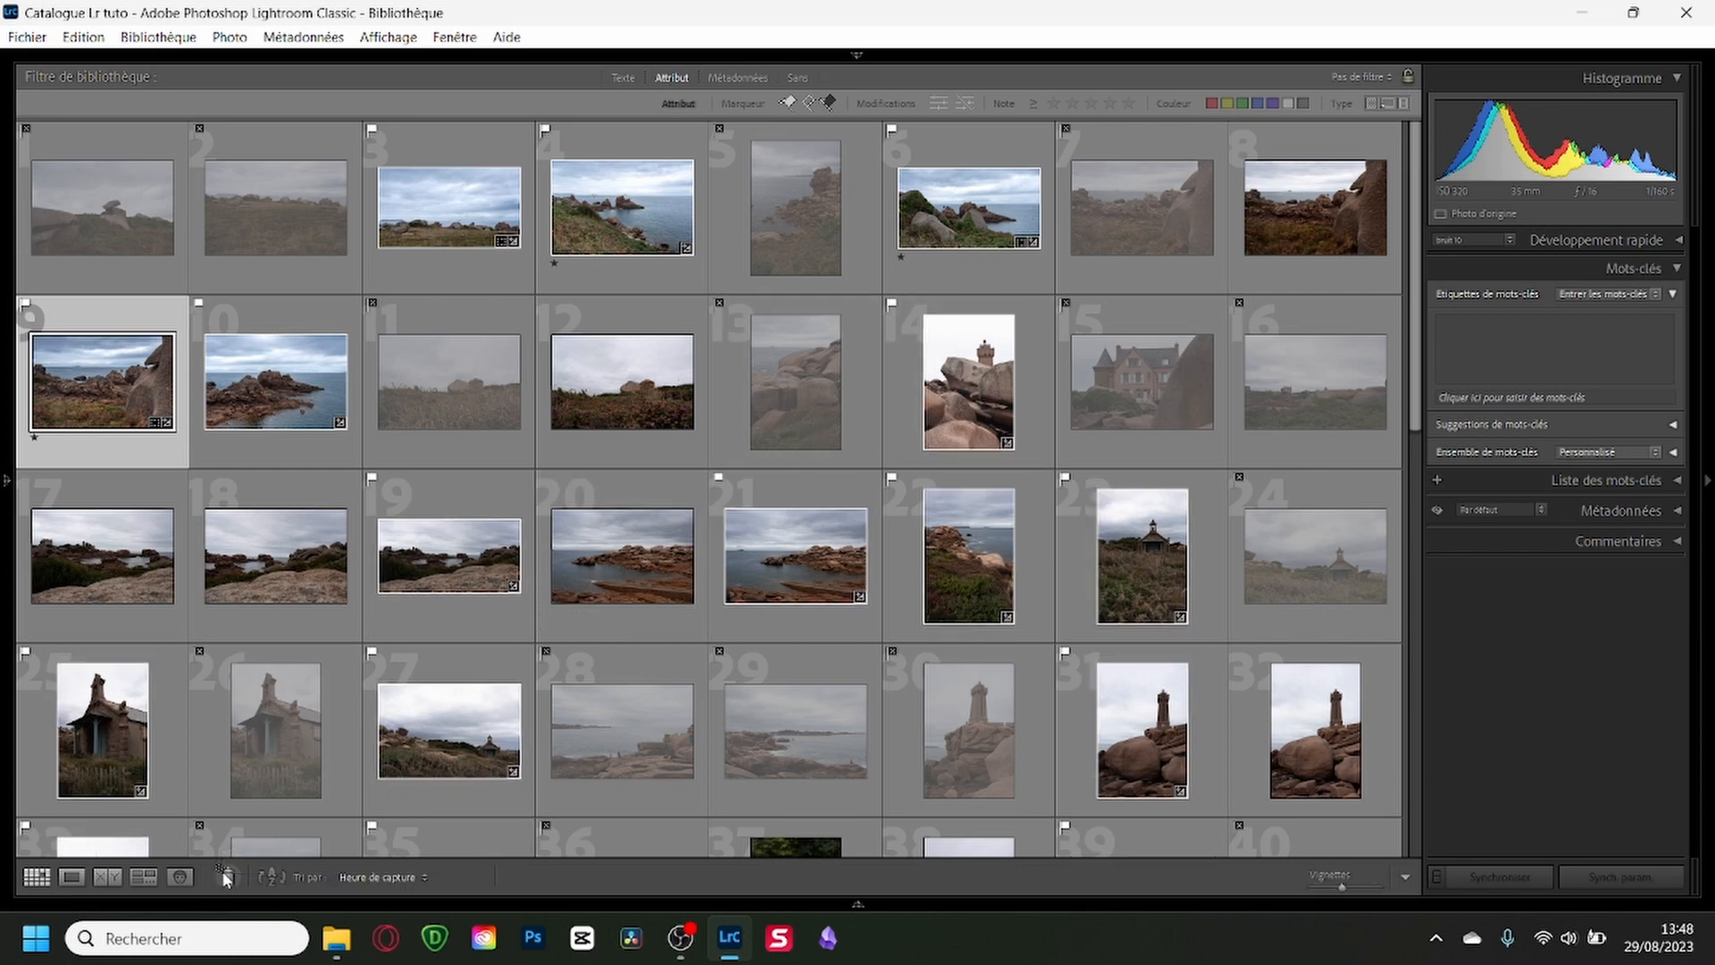